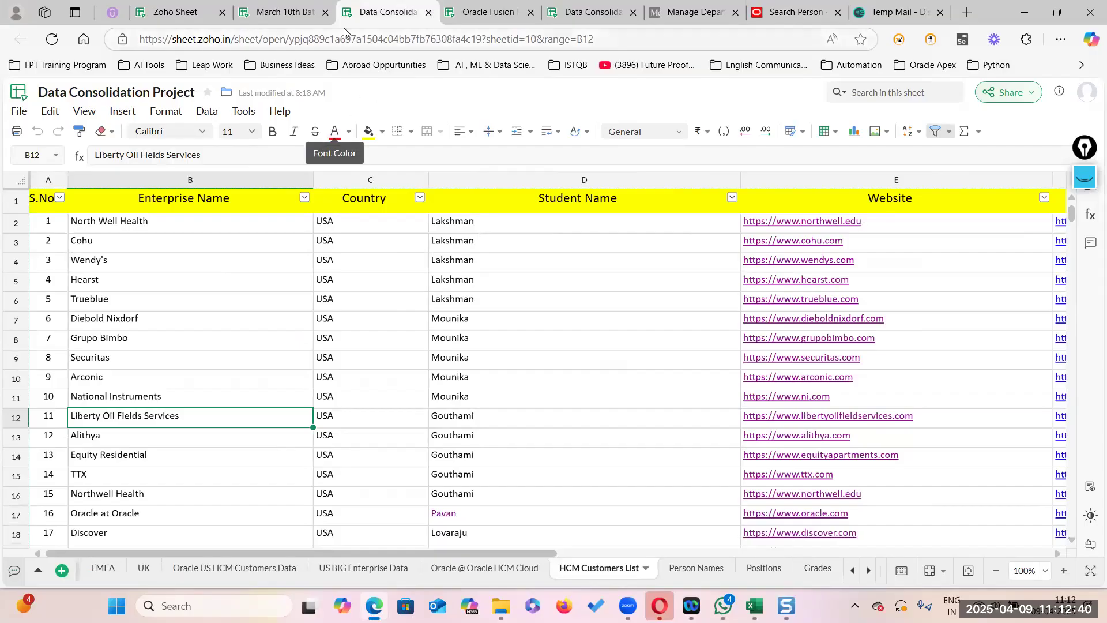
Switch to the Oracle Fusion HCM Course Content sheet and scroll through the Functional Topics list
{"action": "left_click", "coordinate": [490, 12]}
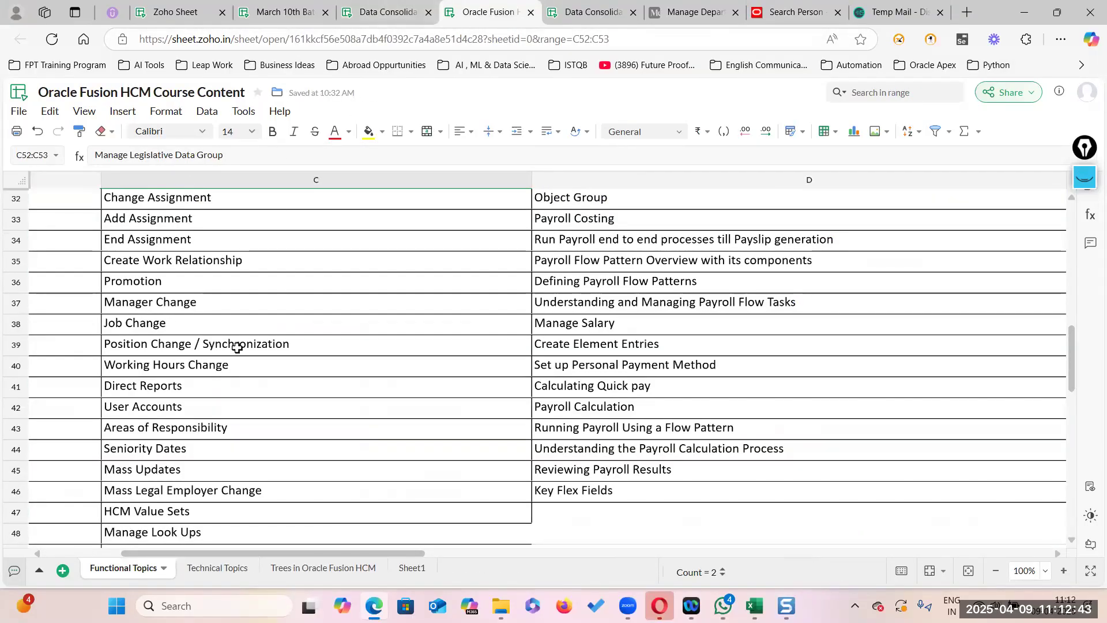
{"action": "scroll", "coordinate": [177, 265], "scroll_direction": "up", "scroll_amount": 3}
{"action": "scroll", "coordinate": [173, 254], "scroll_direction": "up", "scroll_amount": 3}
{"action": "left_click", "coordinate": [207, 284]}
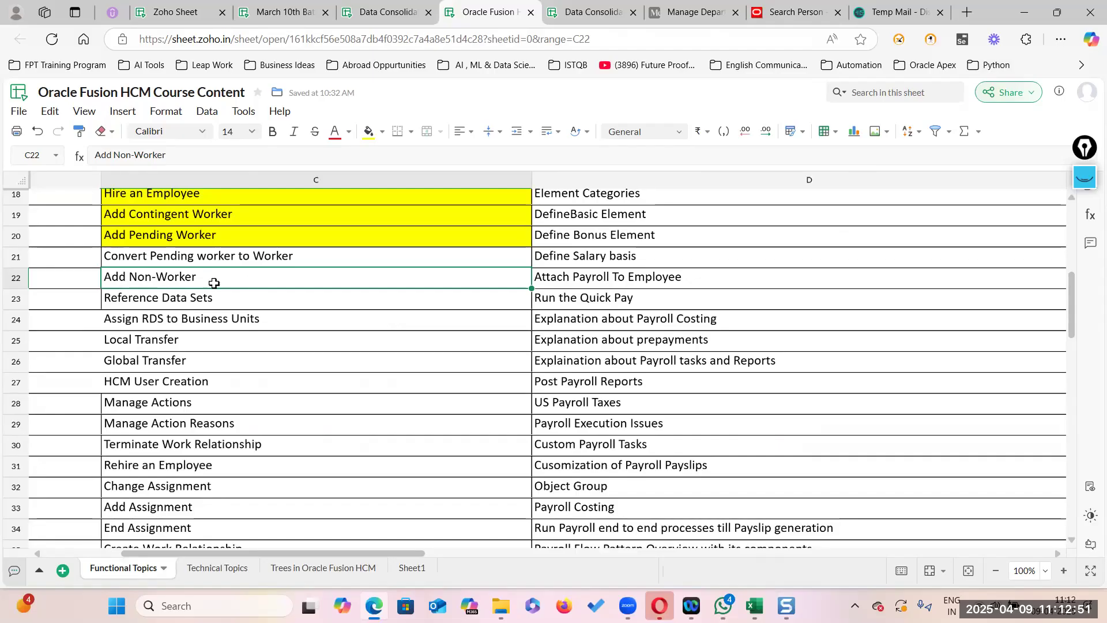
{"action": "scroll", "coordinate": [182, 416], "scroll_direction": "down", "scroll_amount": 7}
{"action": "scroll", "coordinate": [183, 416], "scroll_direction": "down", "scroll_amount": 3}
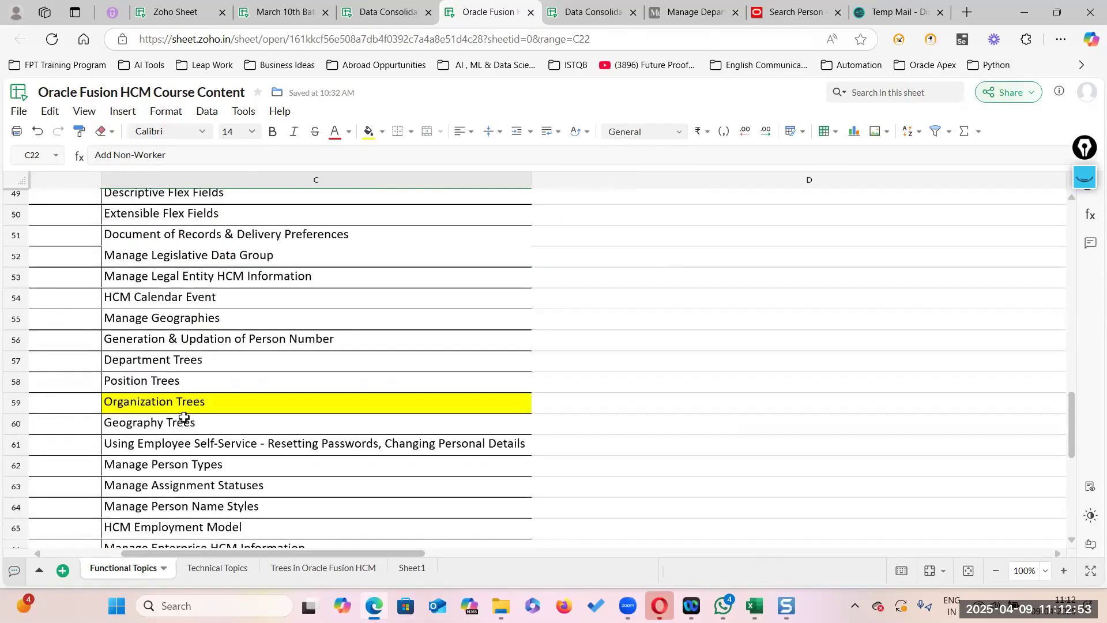
{"action": "scroll", "coordinate": [366, 408], "scroll_direction": "down", "scroll_amount": 4}
{"action": "scroll", "coordinate": [350, 367], "scroll_direction": "up", "scroll_amount": 1}
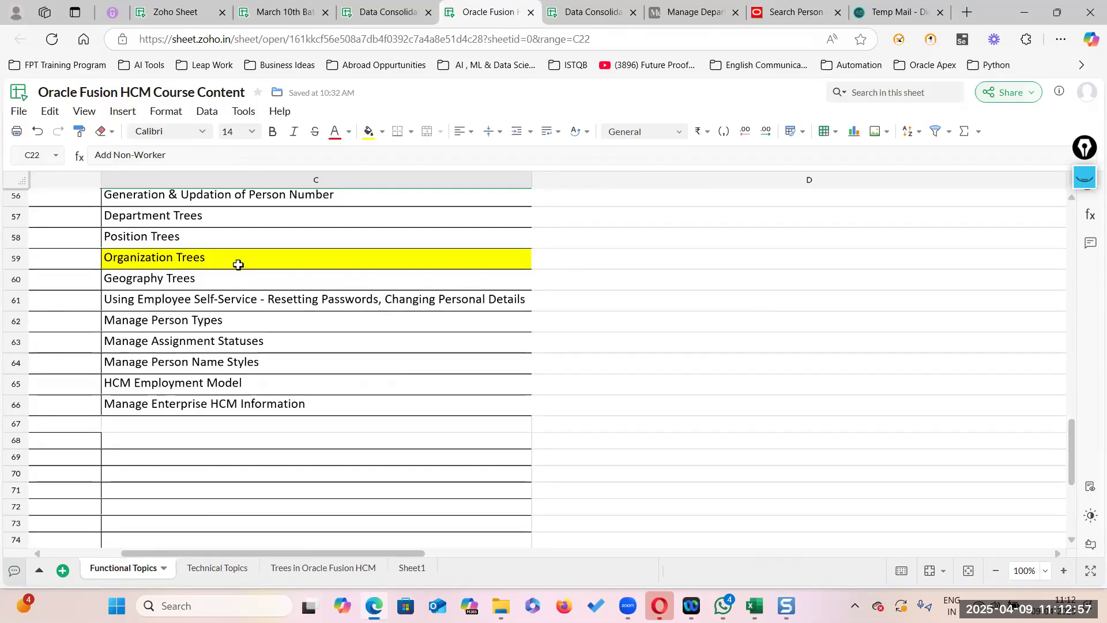
{"action": "scroll", "coordinate": [234, 262], "scroll_direction": "up", "scroll_amount": 2}
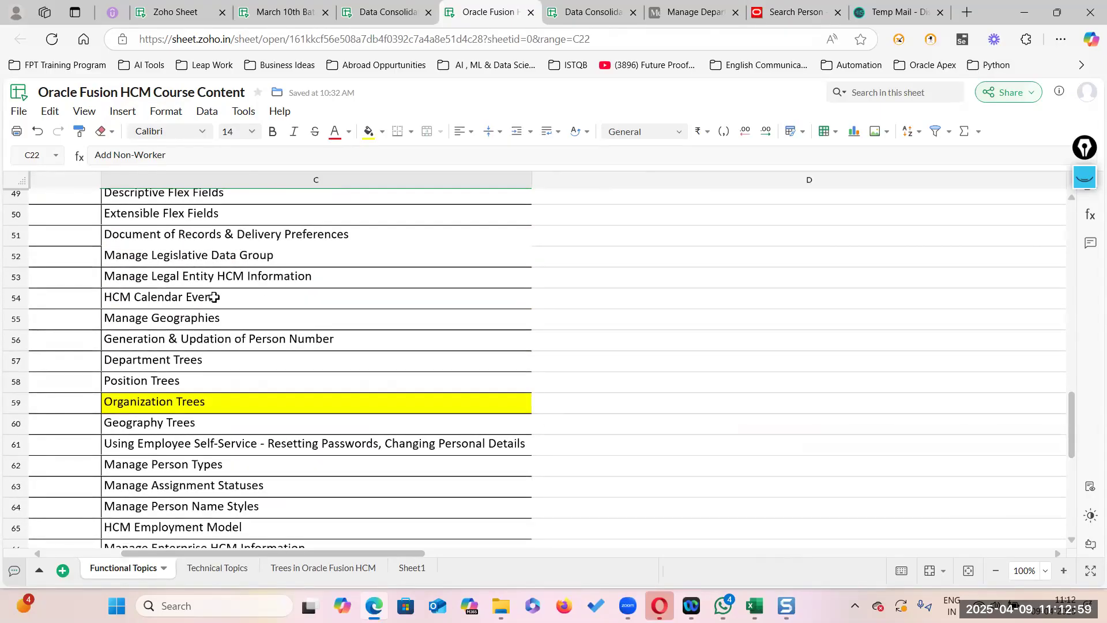
Select C51:C54, Document of Records through HCM Calendar Event, and apply All Borders
{"action": "left_click", "coordinate": [301, 252]}
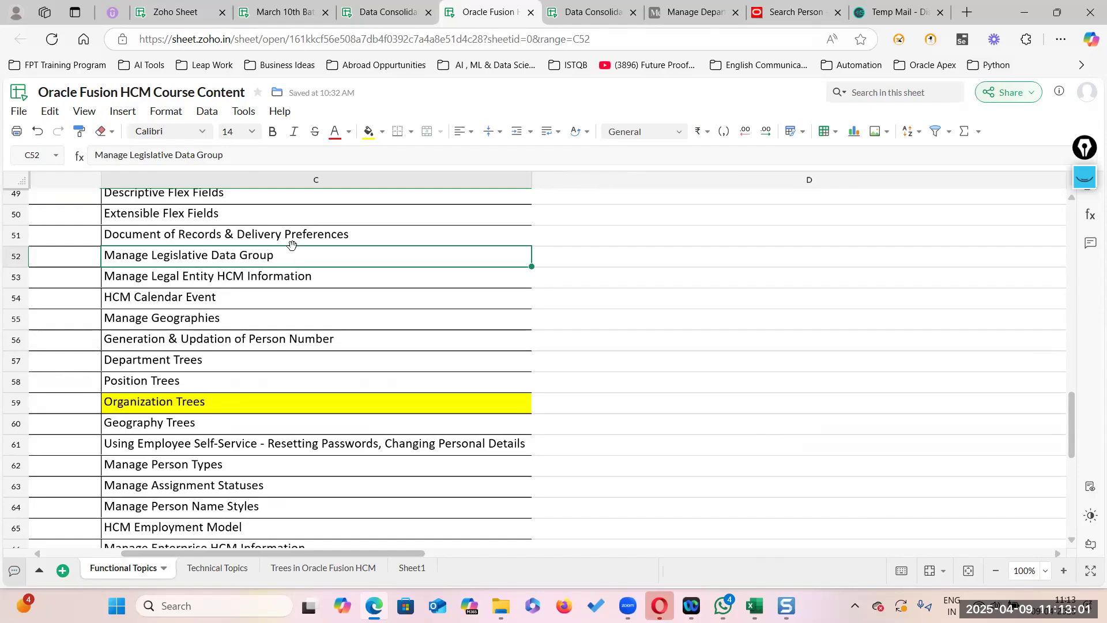
{"action": "left_click", "coordinate": [603, 315]}
{"action": "left_click_drag", "start_coordinate": [286, 231], "coordinate": [287, 292]}
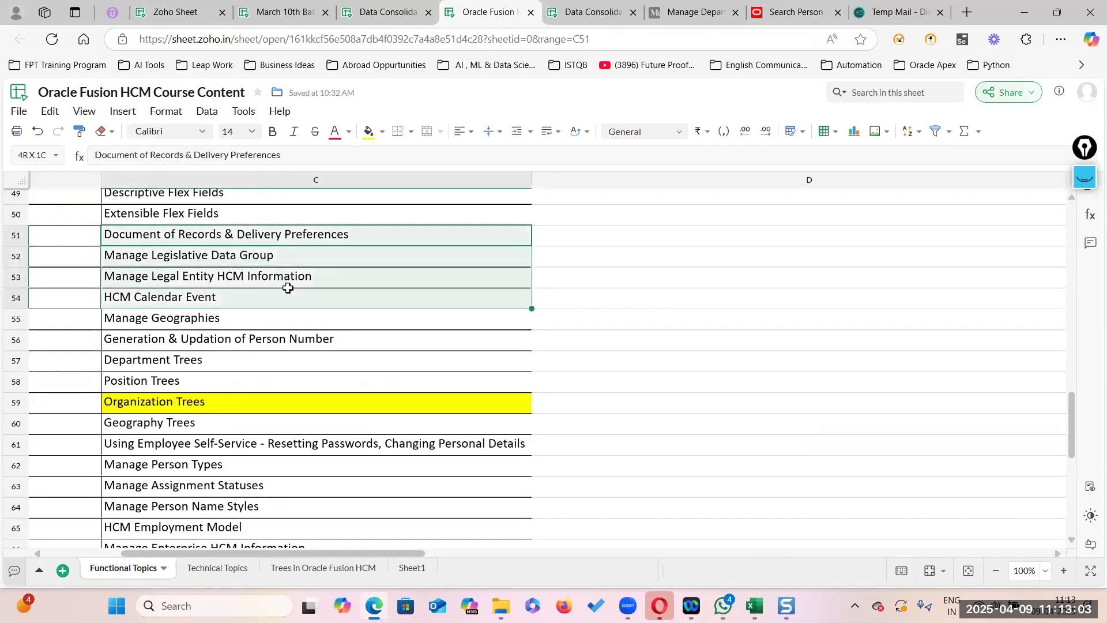
{"action": "left_click", "coordinate": [411, 132]}
{"action": "left_click", "coordinate": [357, 215]}
{"action": "left_click", "coordinate": [267, 260]}
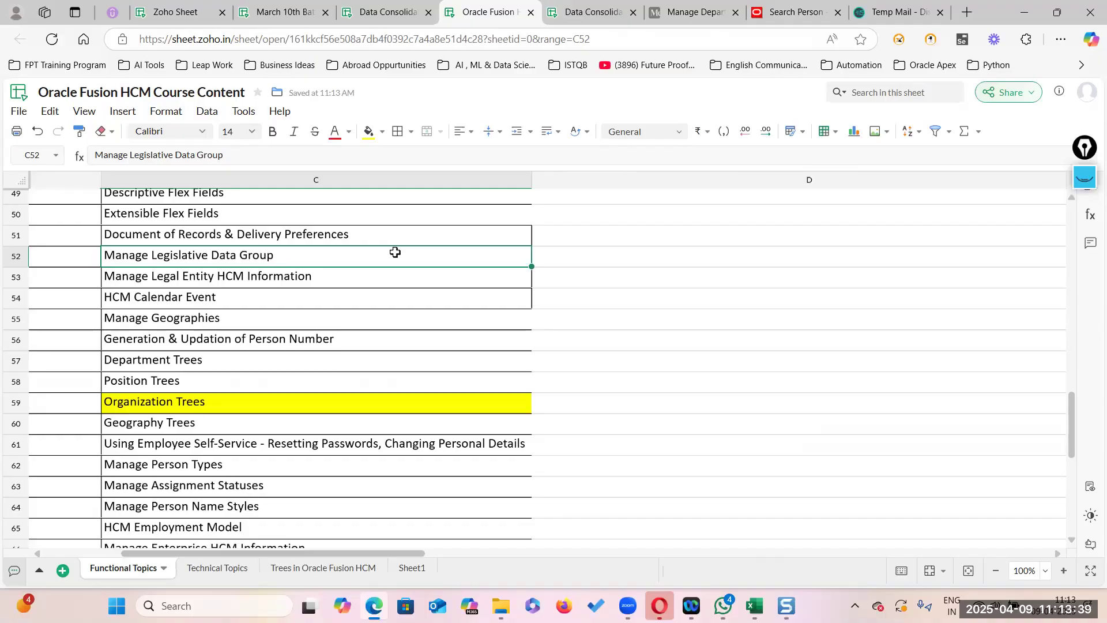
{"action": "left_click", "coordinate": [762, 322]}
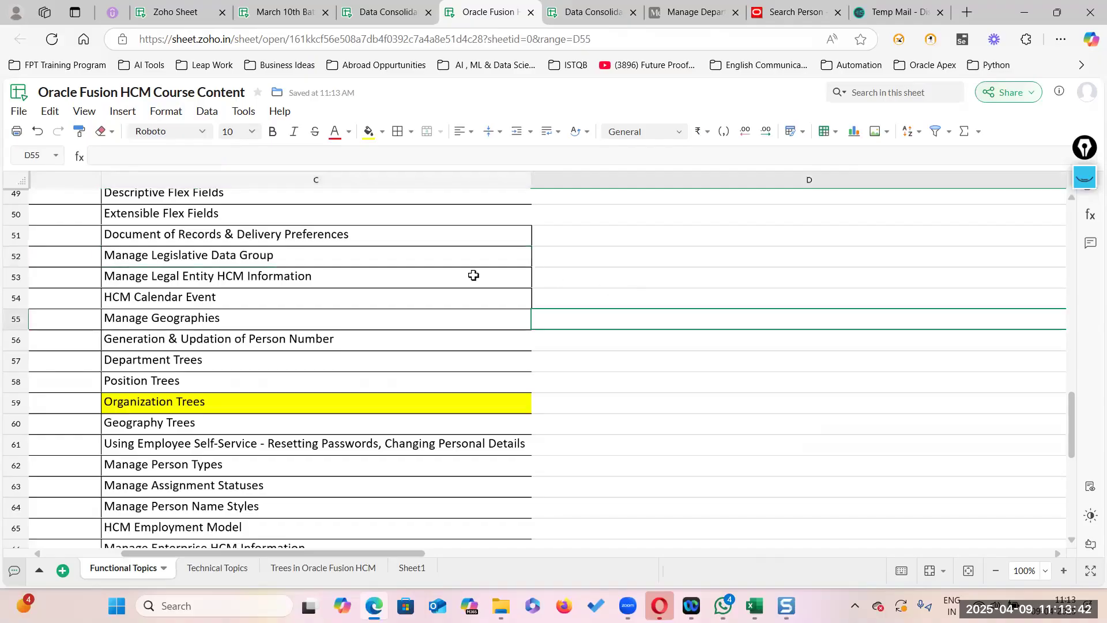
{"action": "left_click", "coordinate": [323, 255]}
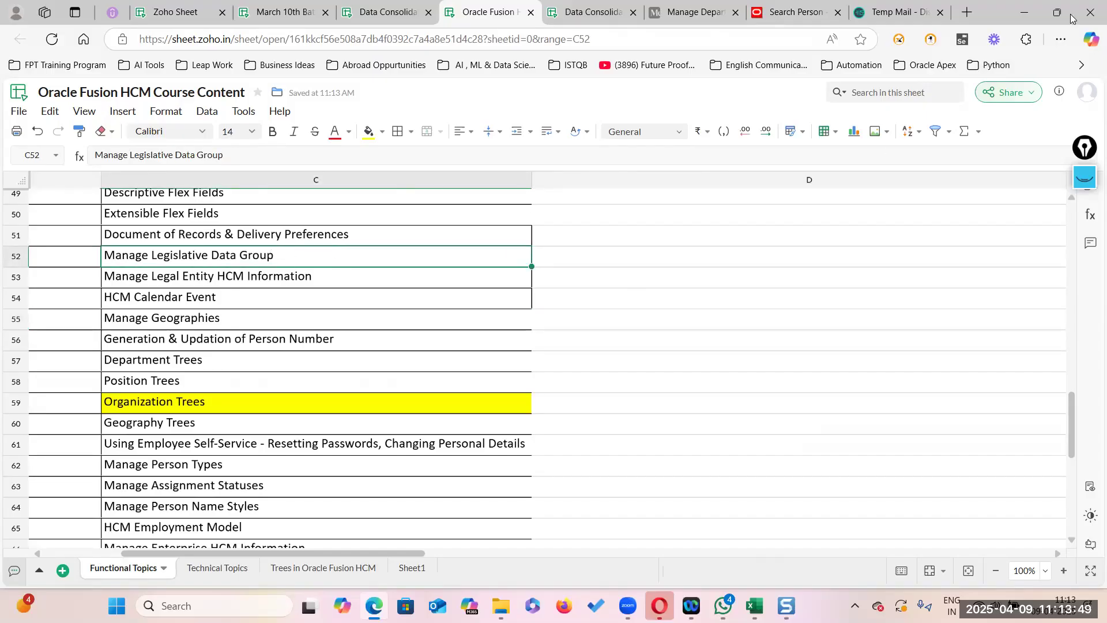
Go to Setup and Maintenance's Workforce Deployment tasks and begin searching 'Manage Legislative d'
{"action": "left_click", "coordinate": [796, 12]}
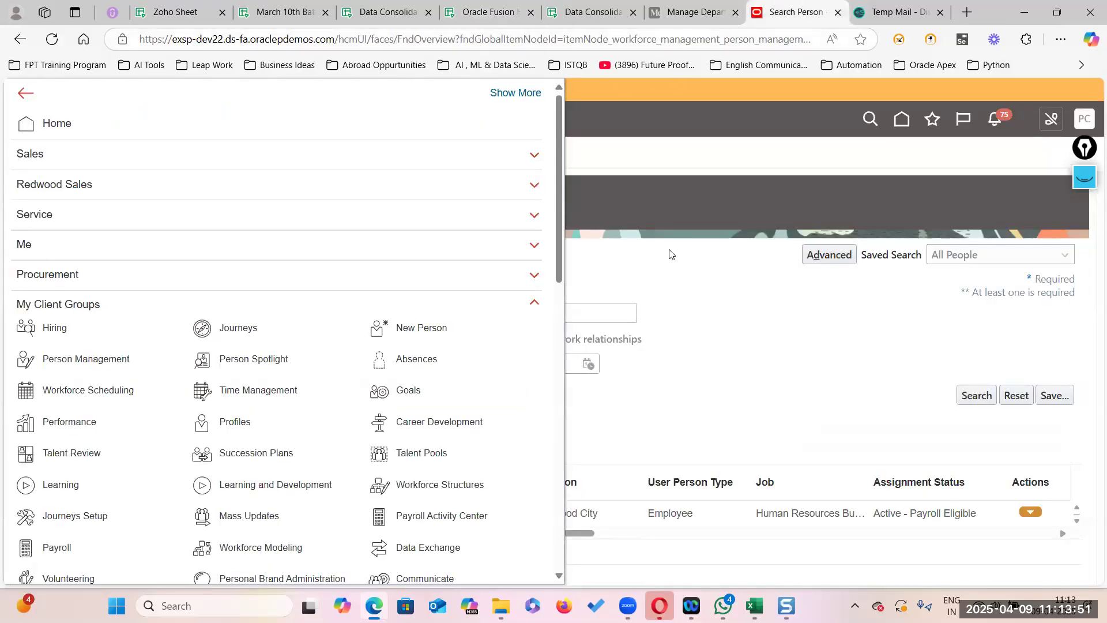
{"action": "left_click", "coordinate": [726, 331]}
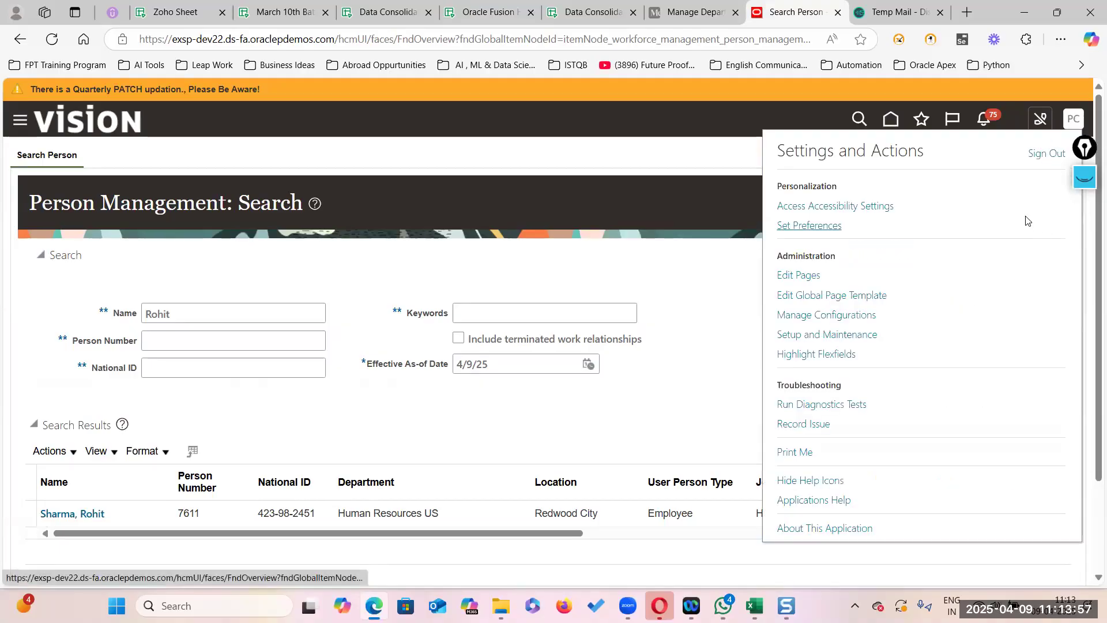
{"action": "left_click", "coordinate": [841, 334]}
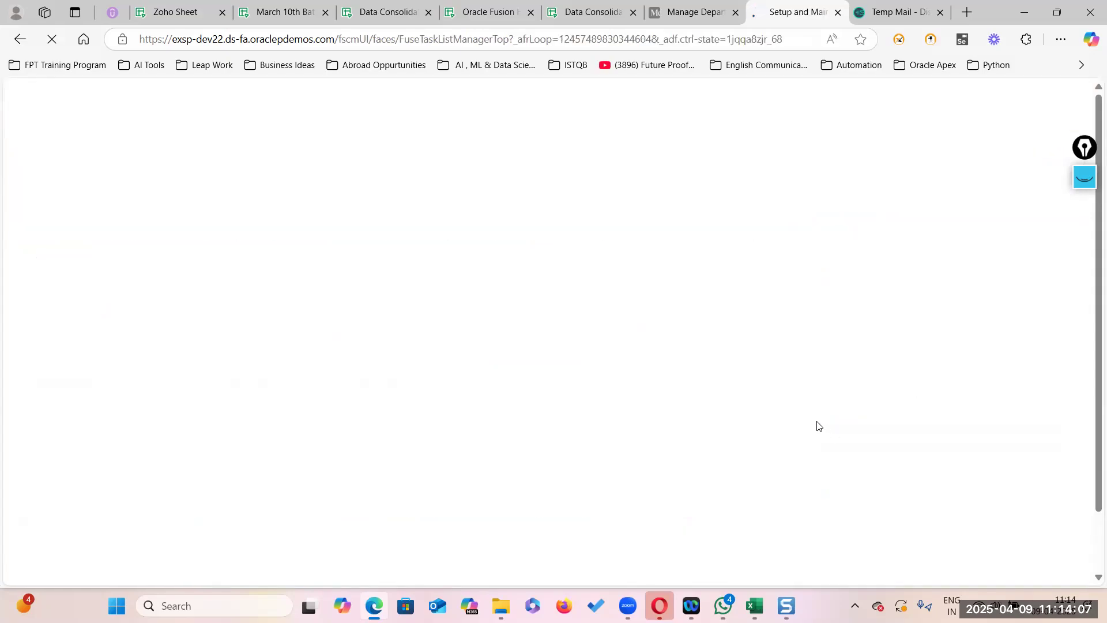
{"action": "left_click", "coordinate": [561, 199]}
{"action": "type", "text": "Manage Legisla"}
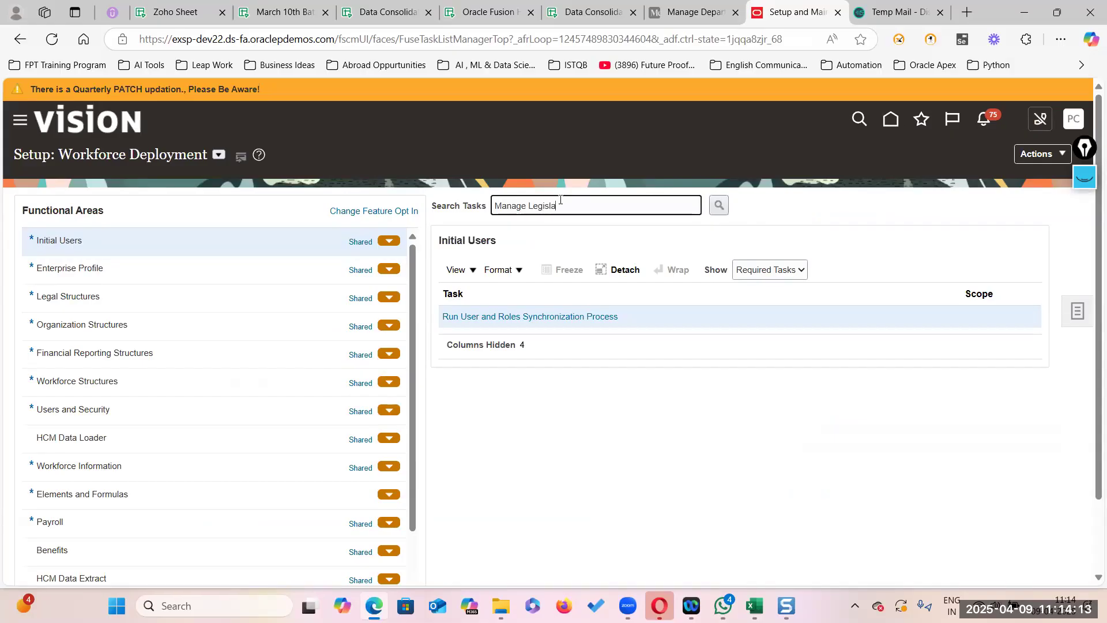
{"action": "type", "text": "tive Data Group"}
Search tasks for 'Manage Legislative Data Group' and open the Manage Legislative Data Groups page
{"action": "key", "text": "Return"}
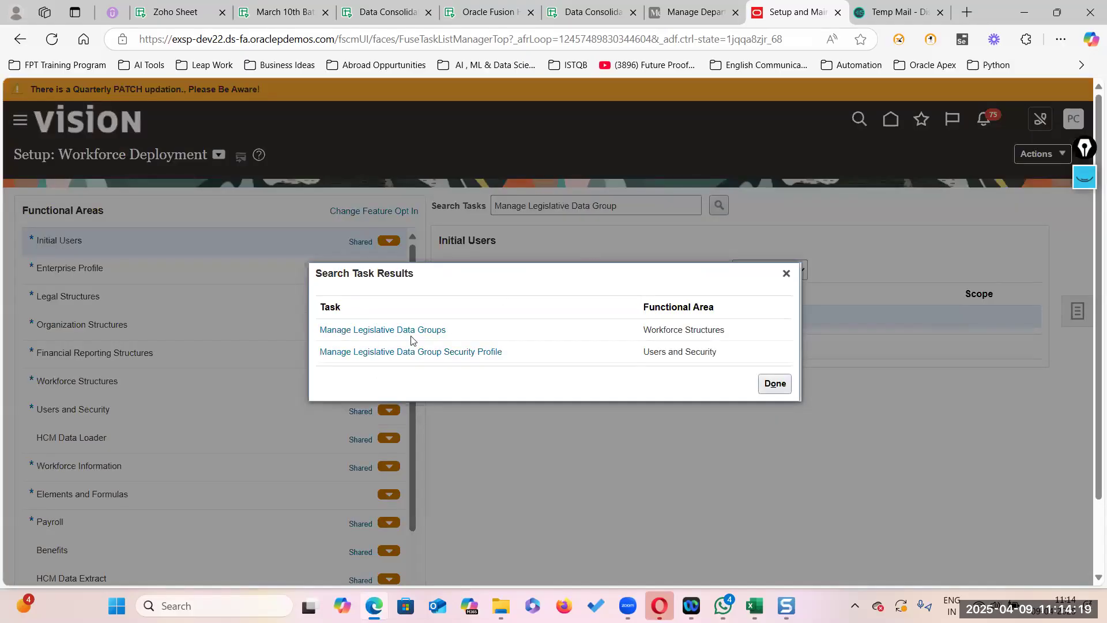
{"action": "left_click", "coordinate": [414, 332]}
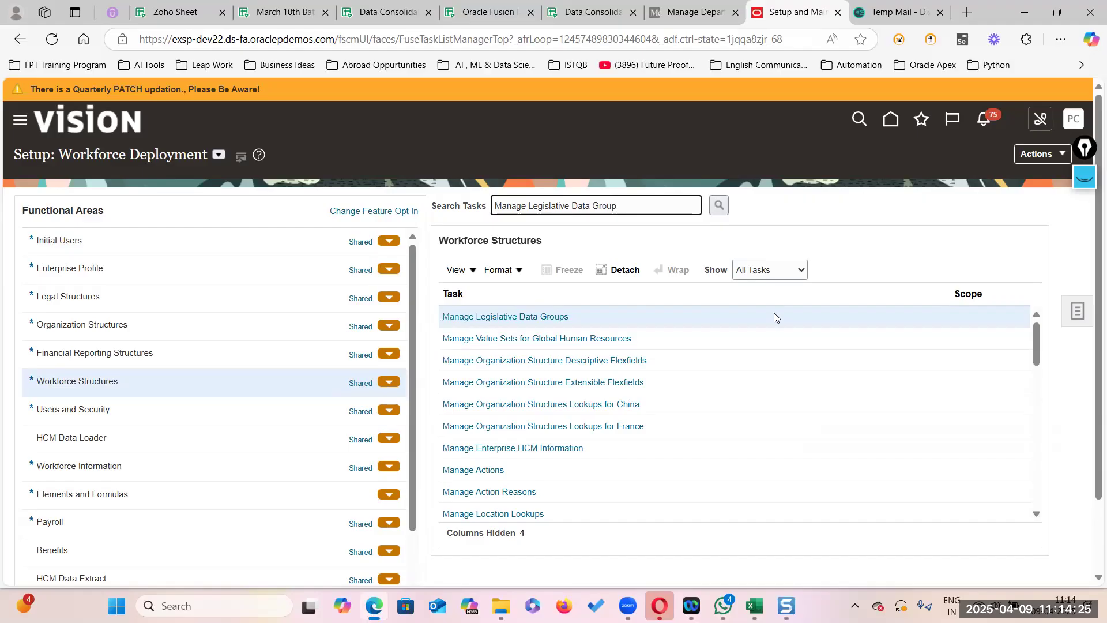
{"action": "left_click", "coordinate": [506, 318]}
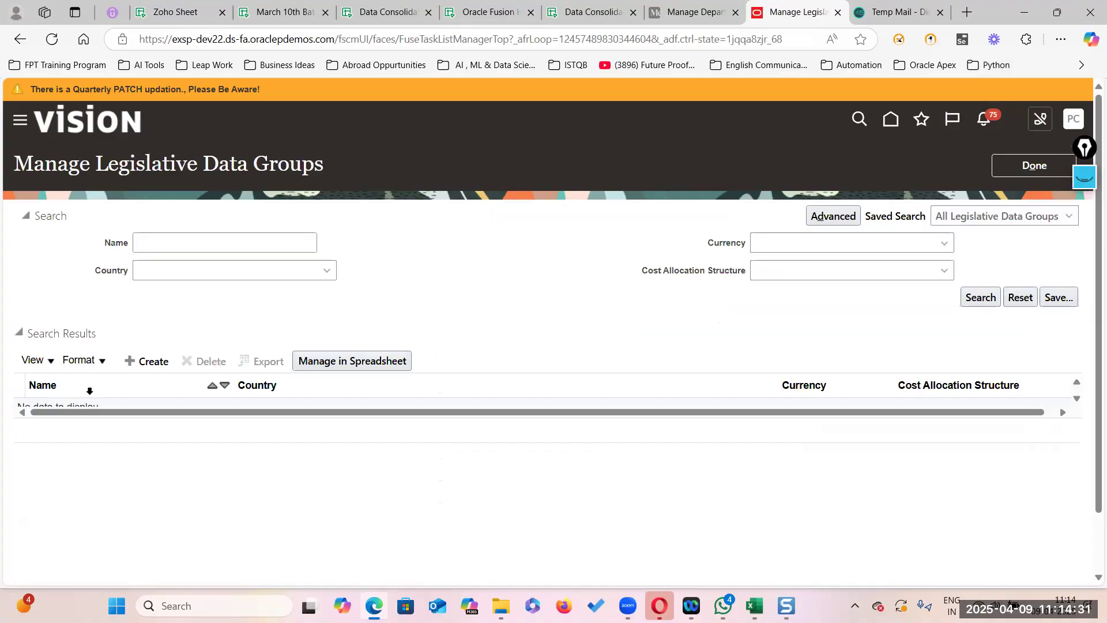
Start a new legislative data group and place the cursor in its Name field
{"action": "left_click", "coordinate": [149, 361]}
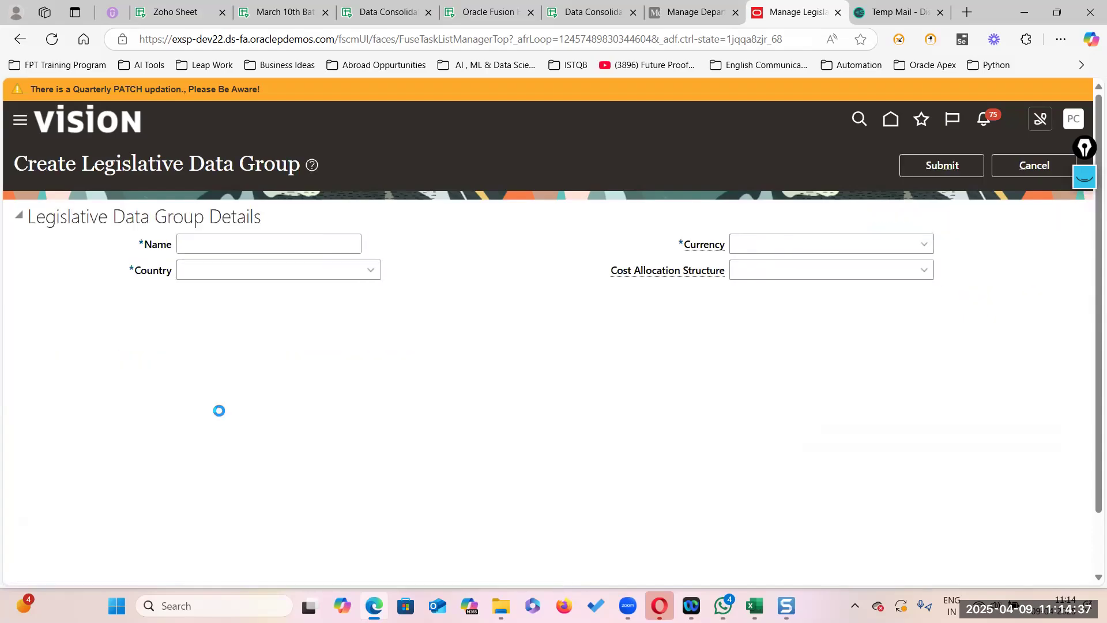
{"action": "left_click", "coordinate": [207, 244]}
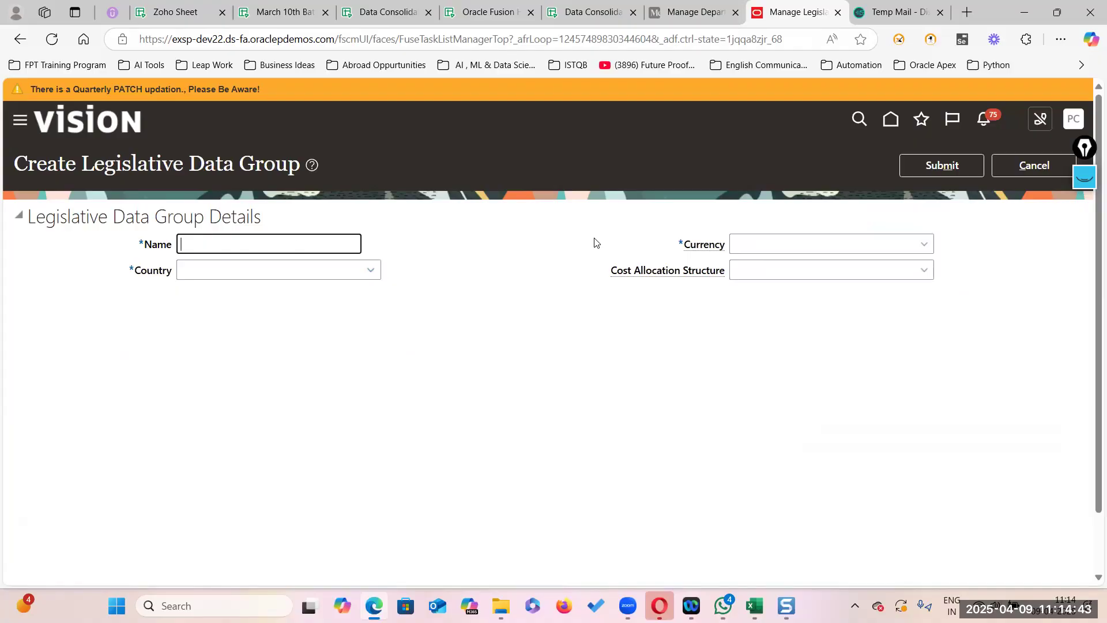
{"action": "left_click", "coordinate": [1076, 122]}
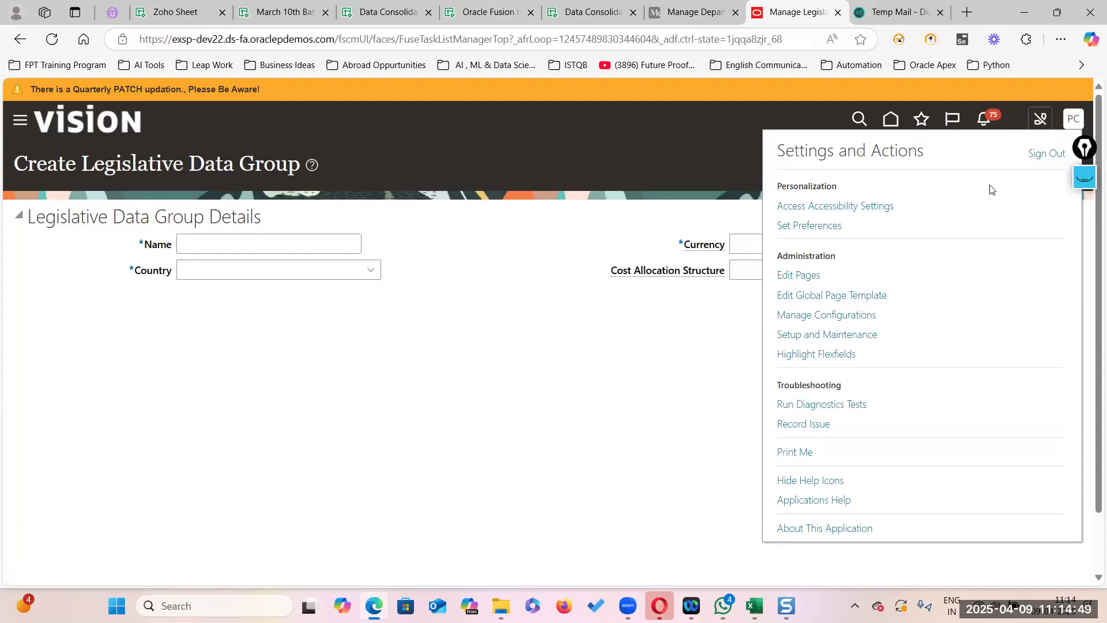
{"action": "left_click", "coordinate": [656, 309]}
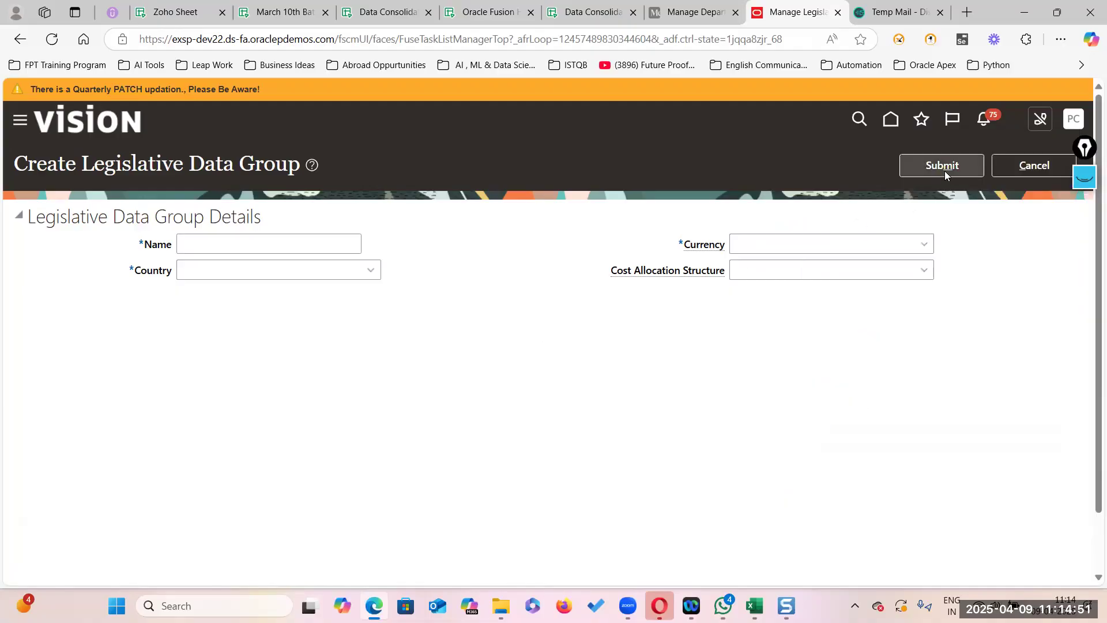
Glance at the course content sheet and mail page, then return to the data group form
{"action": "left_click", "coordinate": [501, 13]}
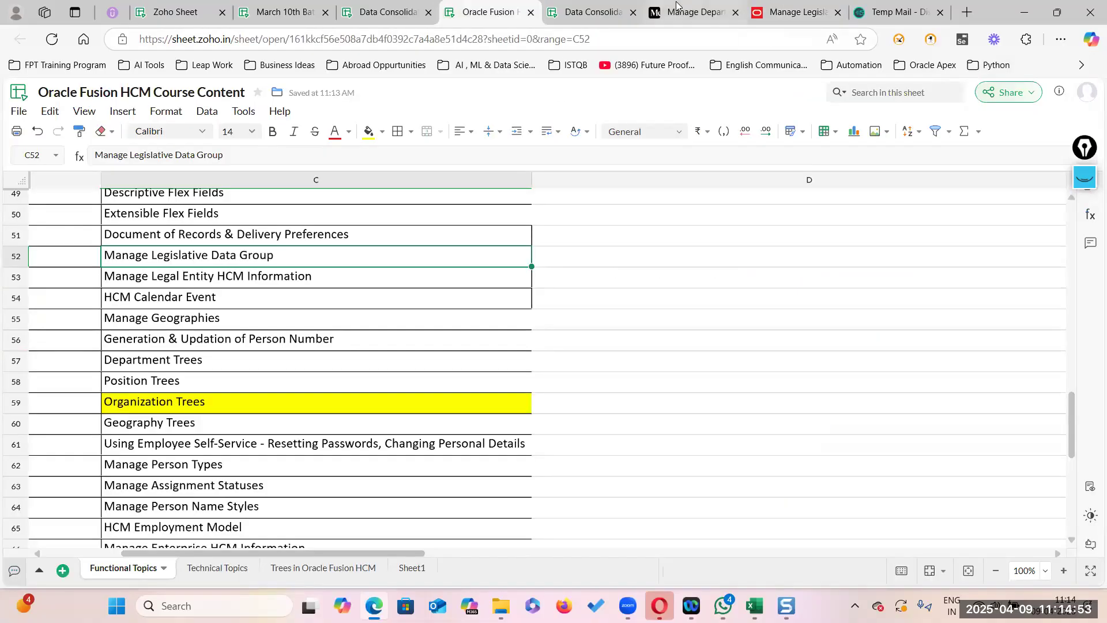
{"action": "left_click", "coordinate": [594, 13]}
{"action": "left_click", "coordinate": [692, 13]}
{"action": "left_click", "coordinate": [796, 13]}
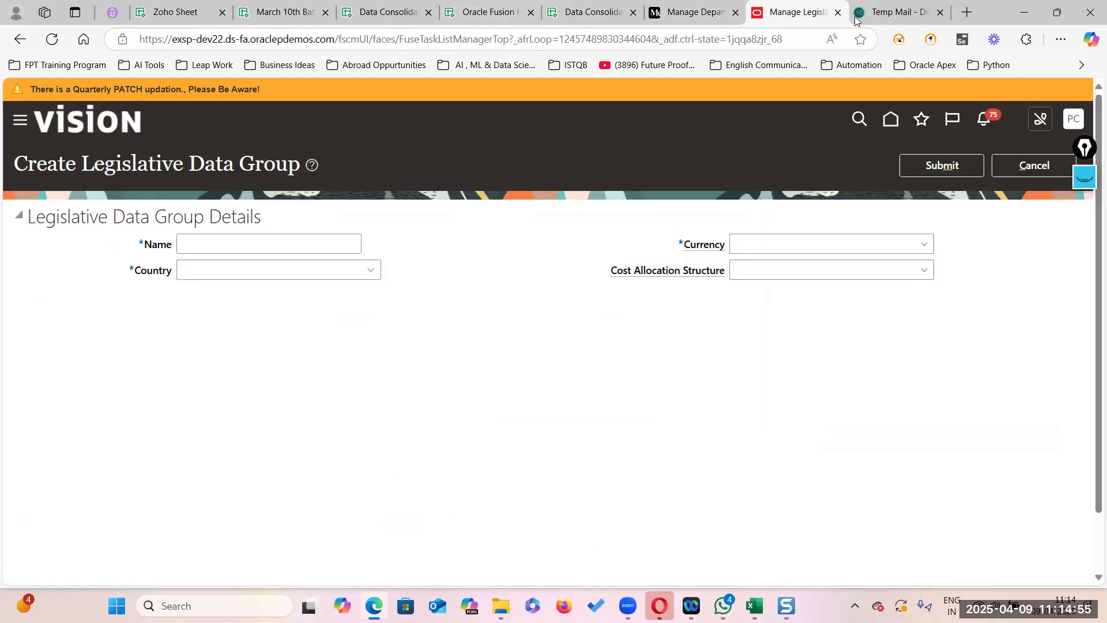
{"action": "left_click", "coordinate": [896, 12]}
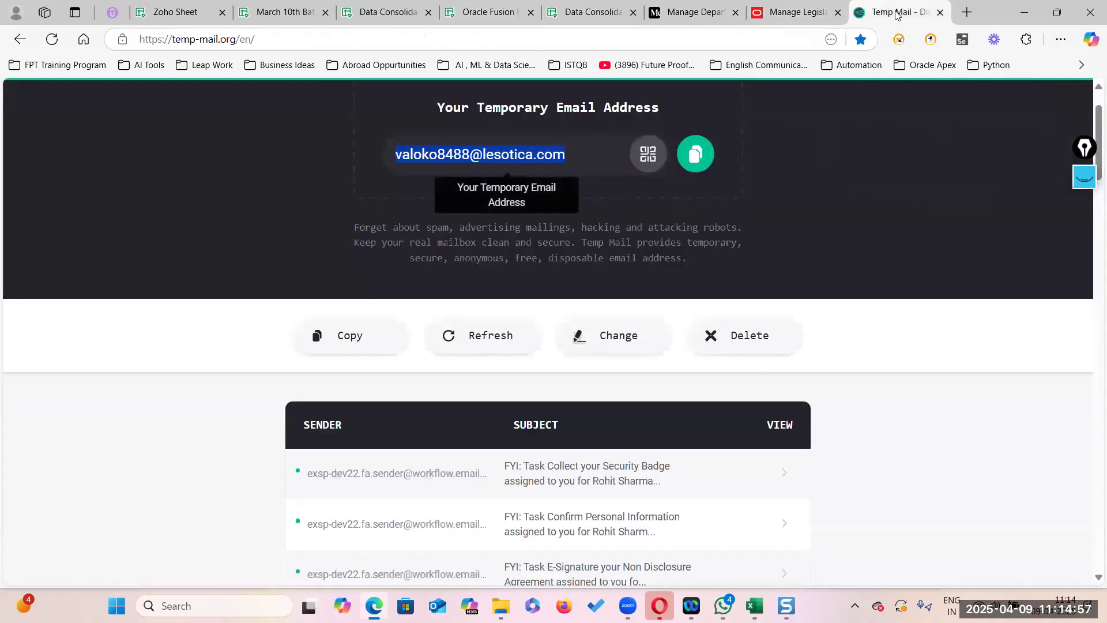
{"action": "left_click", "coordinate": [785, 13]}
Check the course notes in the sheet, then return and focus the Name field again
{"action": "left_click", "coordinate": [301, 241]}
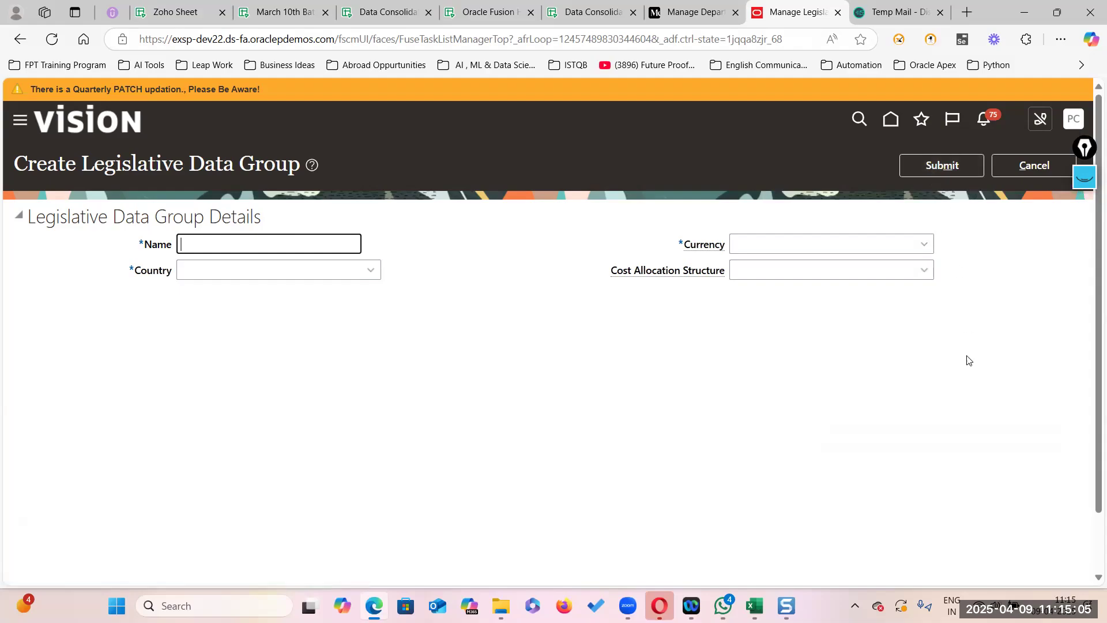
{"action": "left_click", "coordinate": [611, 390]}
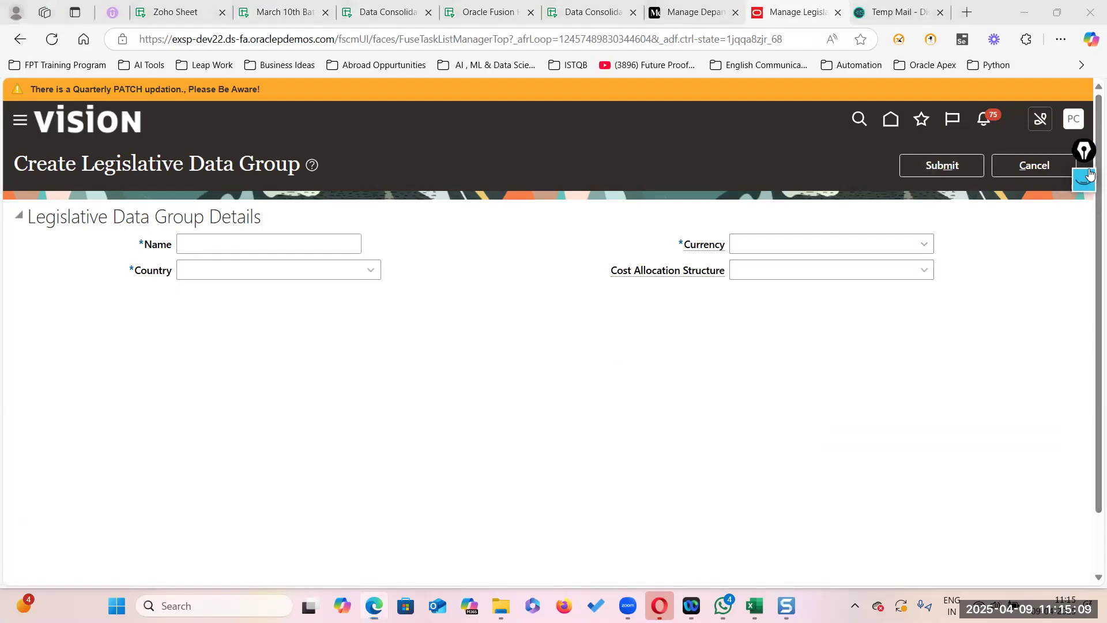
{"action": "left_click", "coordinate": [489, 12]}
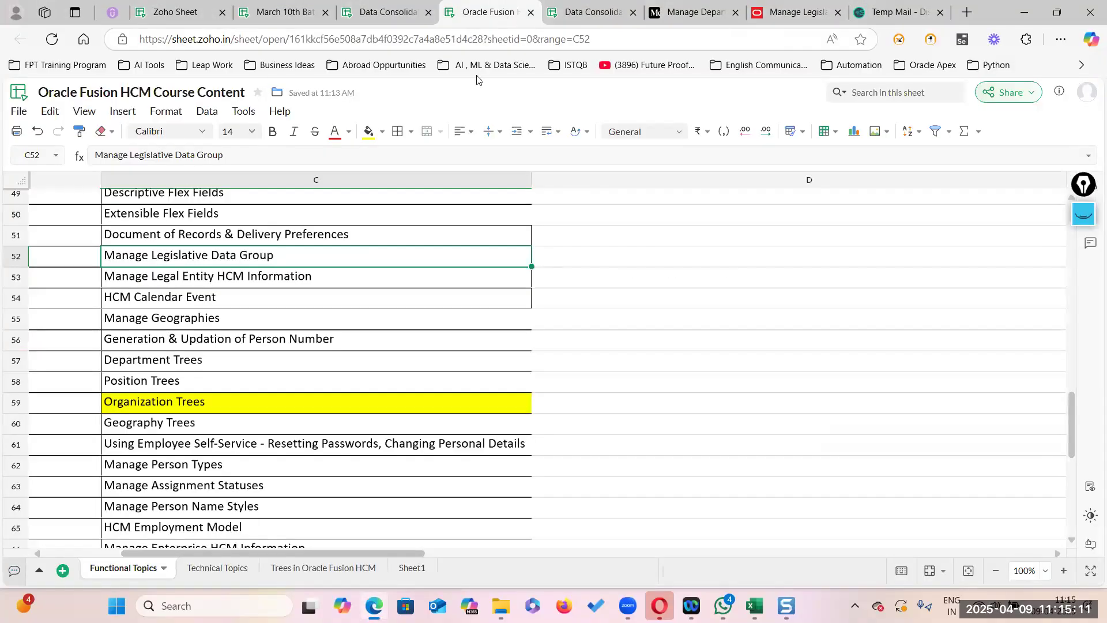
{"action": "scroll", "coordinate": [365, 327], "scroll_direction": "up", "scroll_amount": 4}
{"action": "scroll", "coordinate": [364, 324], "scroll_direction": "up", "scroll_amount": 2}
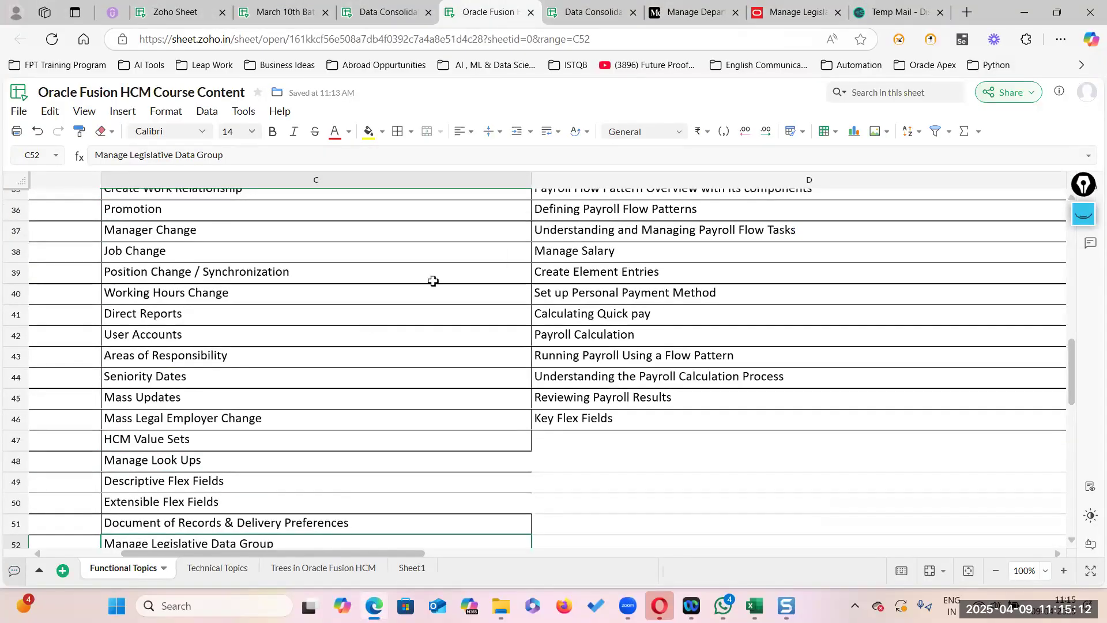
{"action": "left_click", "coordinate": [785, 13]}
{"action": "left_click", "coordinate": [254, 244]}
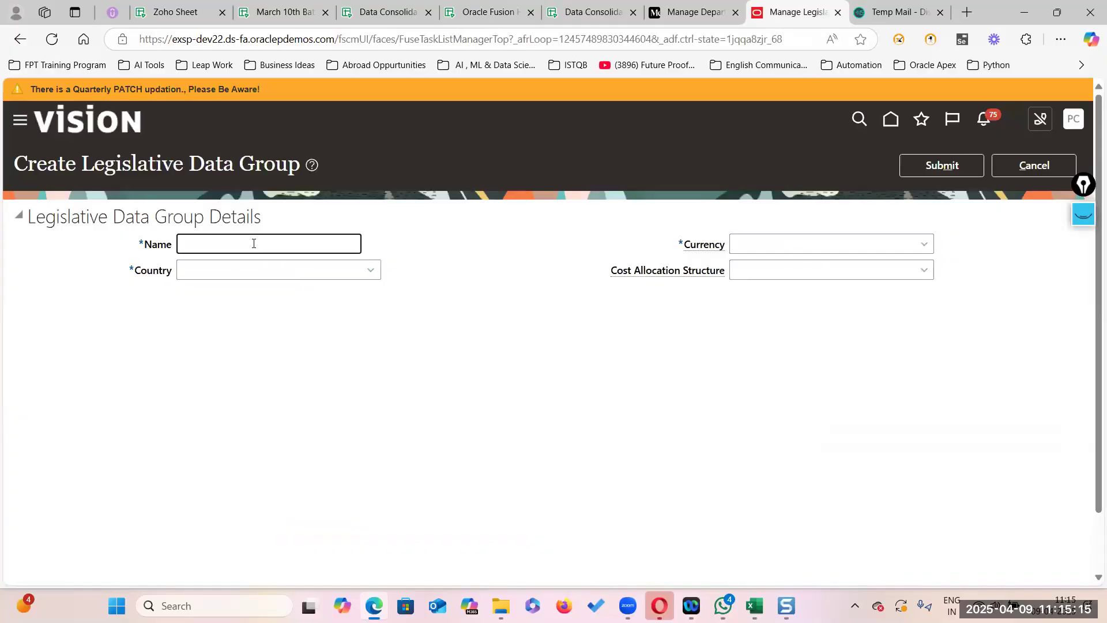
Name the group 'TATA US Legislative Data Group' and set its currency to US Dollar
{"action": "type", "text": "TATA US Legislative Data Group"}
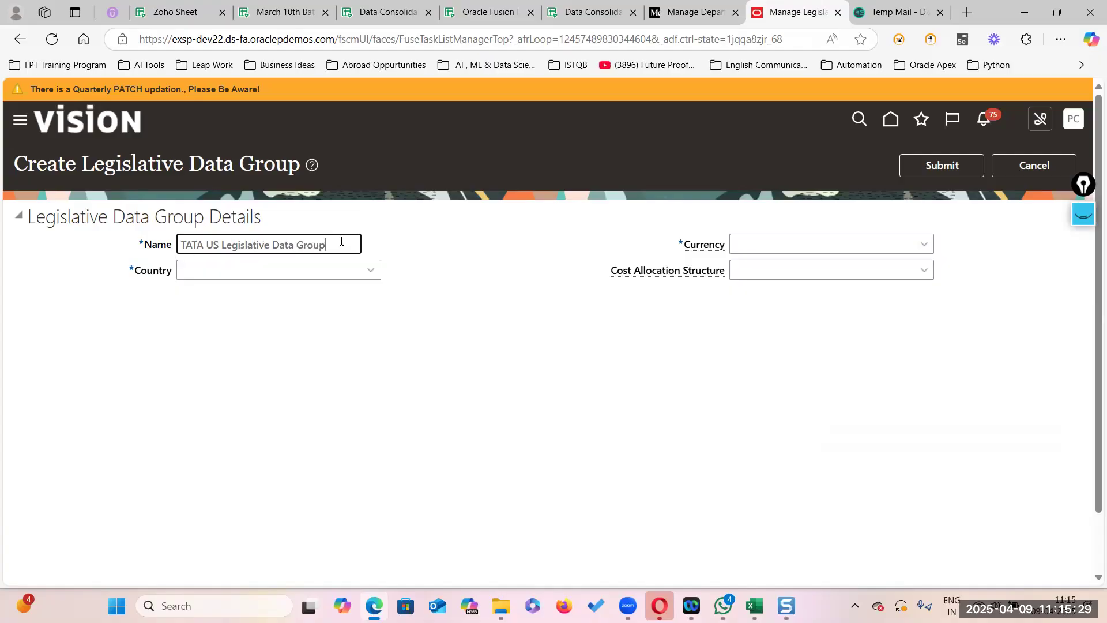
{"action": "left_click", "coordinate": [925, 244]}
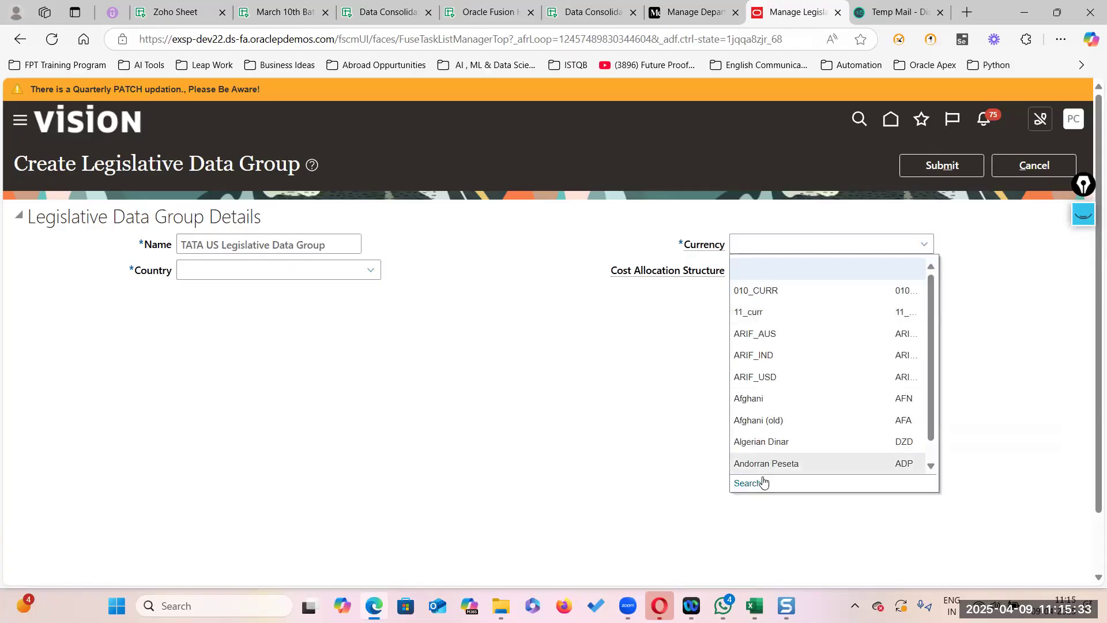
{"action": "left_click", "coordinate": [750, 484]}
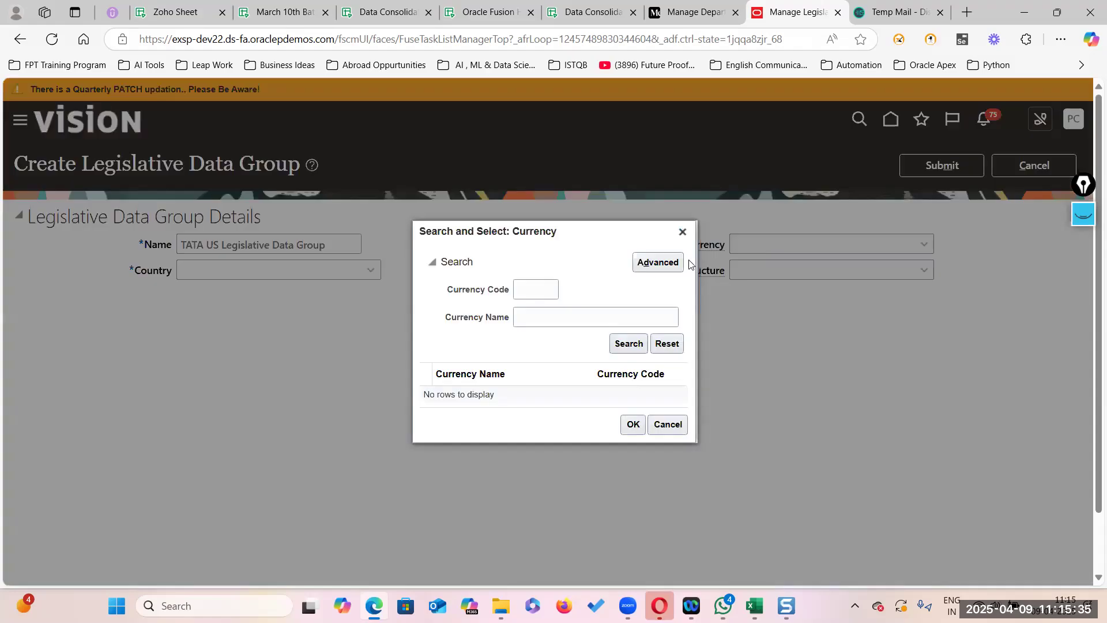
{"action": "left_click", "coordinate": [520, 287]}
{"action": "type", "text": "Us"}
{"action": "left_click", "coordinate": [612, 340]}
{"action": "left_click", "coordinate": [632, 426]}
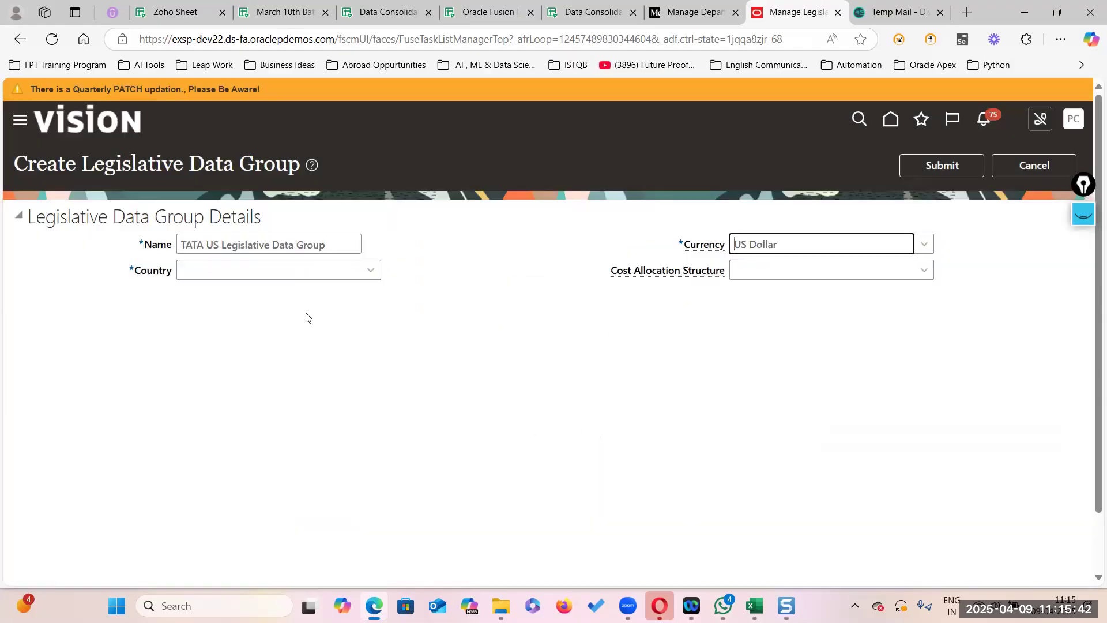
Set the country to United States, correcting the misspelled search text
{"action": "left_click", "coordinate": [370, 270]}
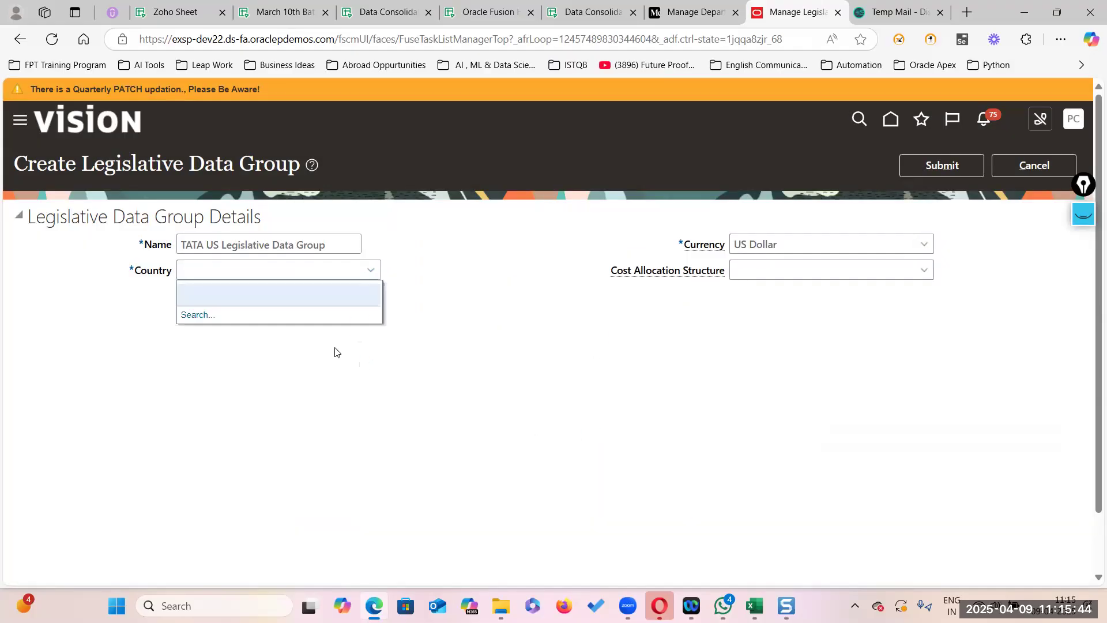
{"action": "left_click", "coordinate": [206, 315]}
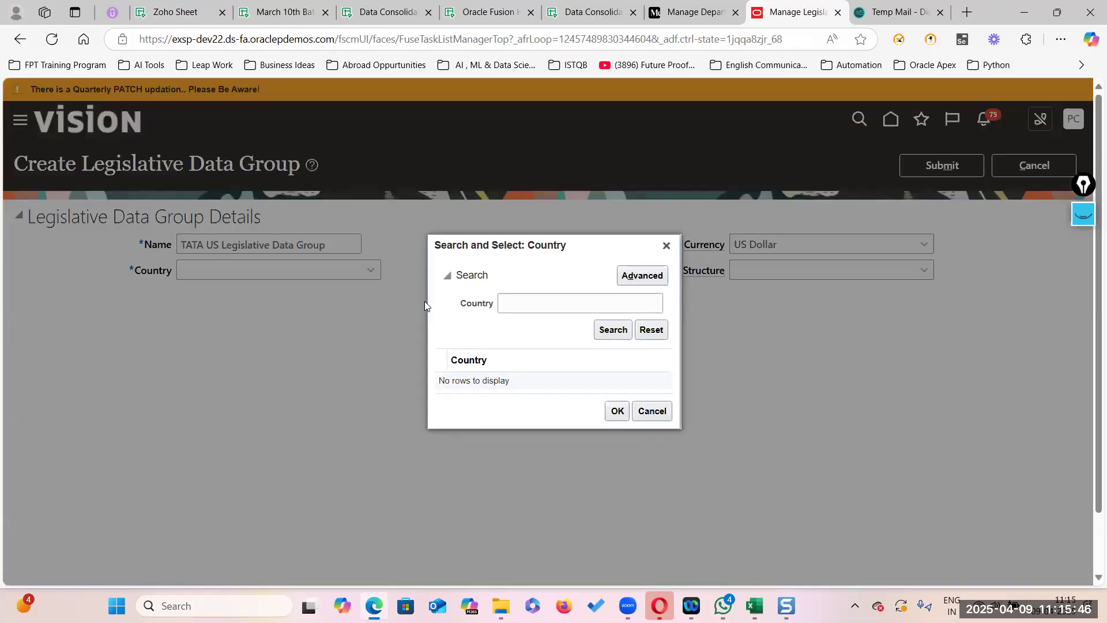
{"action": "left_click", "coordinate": [500, 296]}
{"action": "type", "text": "United Stattesd"}
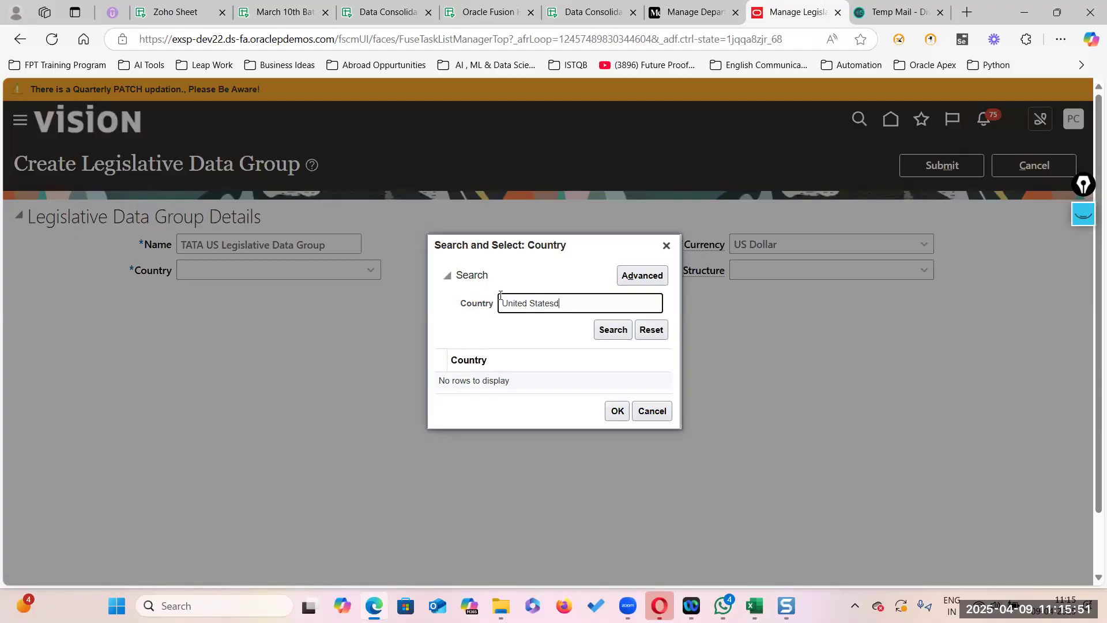
{"action": "right_click", "coordinate": [545, 303]}
{"action": "left_click", "coordinate": [552, 362]}
{"action": "key", "text": "Return"}
{"action": "left_click", "coordinate": [525, 393]}
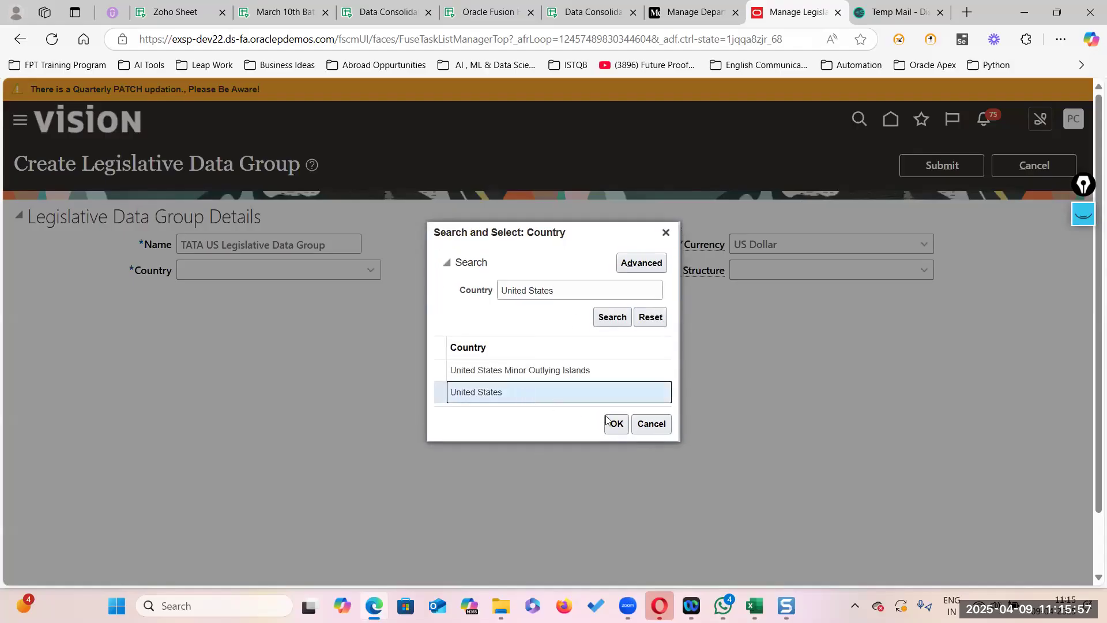
{"action": "left_click", "coordinate": [616, 424]}
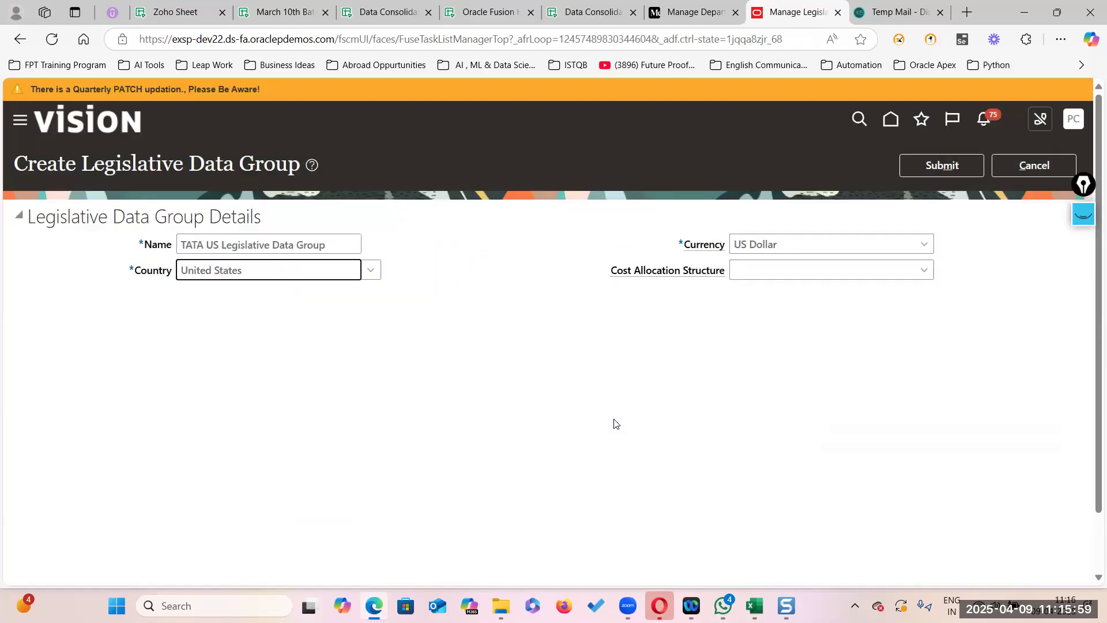
Submit and confirm the new data group, then search names matching 'TA US%'
{"action": "left_click", "coordinate": [940, 168]}
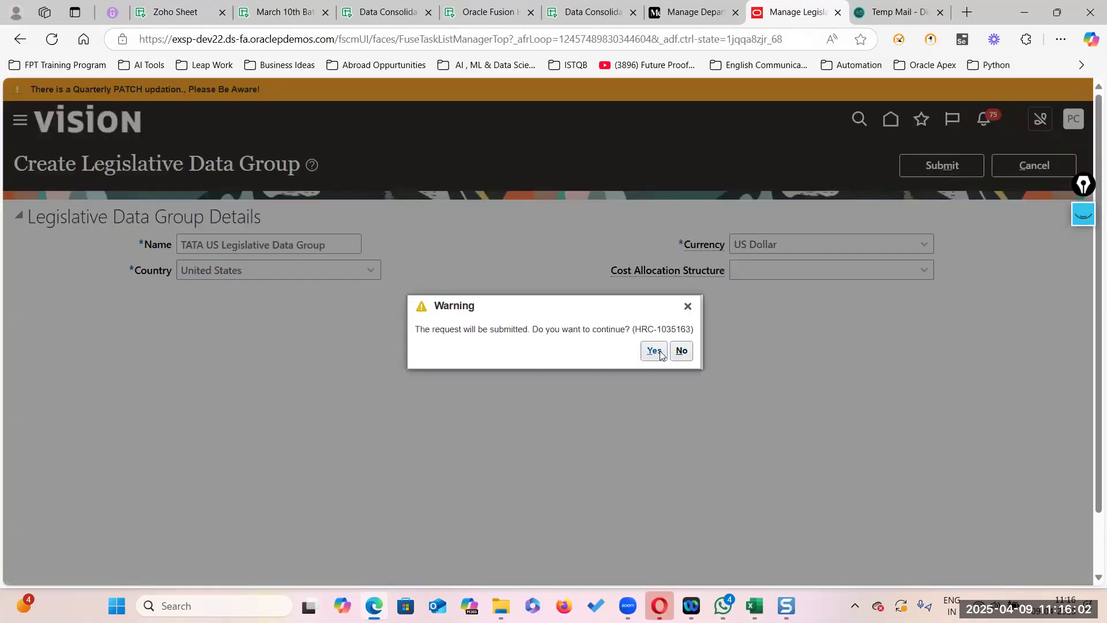
{"action": "left_click", "coordinate": [652, 348]}
{"action": "left_click", "coordinate": [232, 244]}
{"action": "left_click", "coordinate": [232, 244]}
{"action": "type", "text": "TA"}
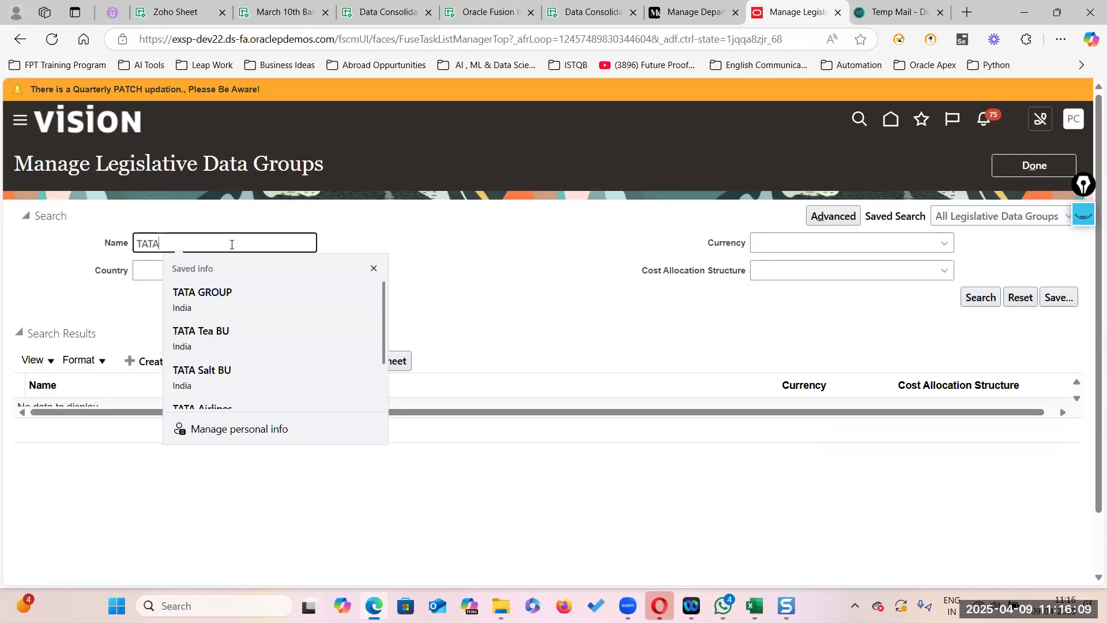
{"action": "type", "text": " US%"}
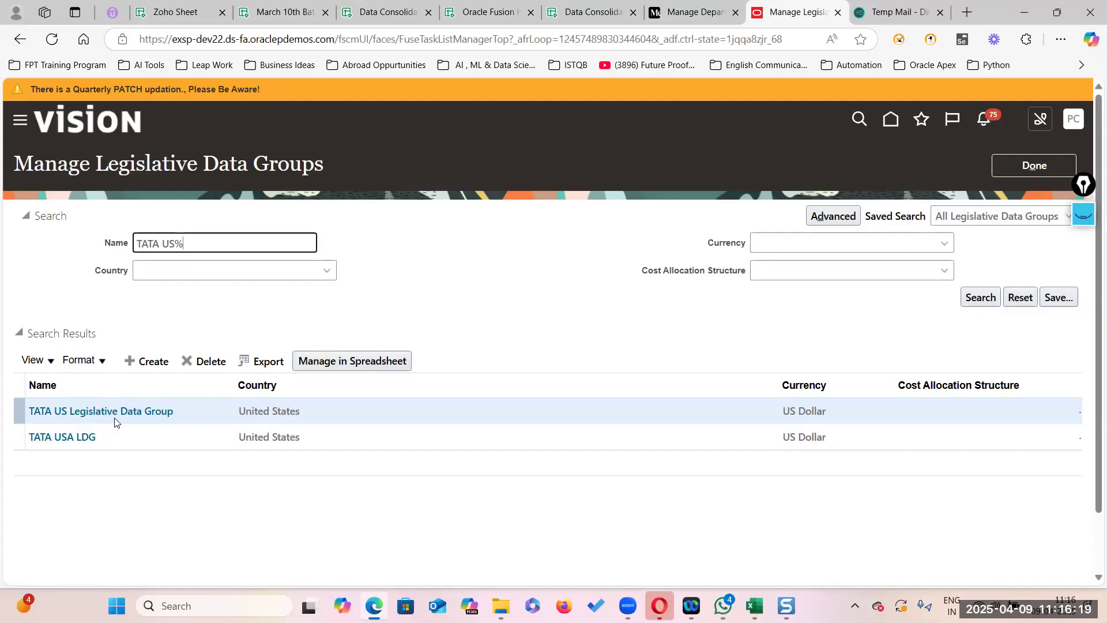
Review the TATA USA LDG and new TATA US entries, then leave the data groups page
{"action": "left_click", "coordinate": [161, 436]}
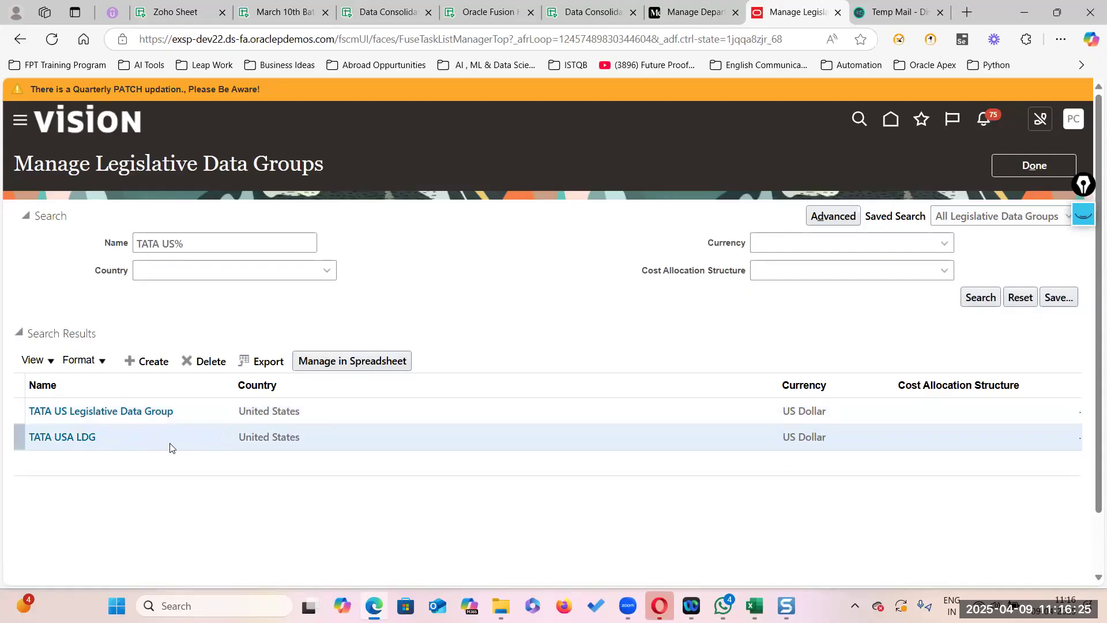
{"action": "left_click", "coordinate": [394, 410]}
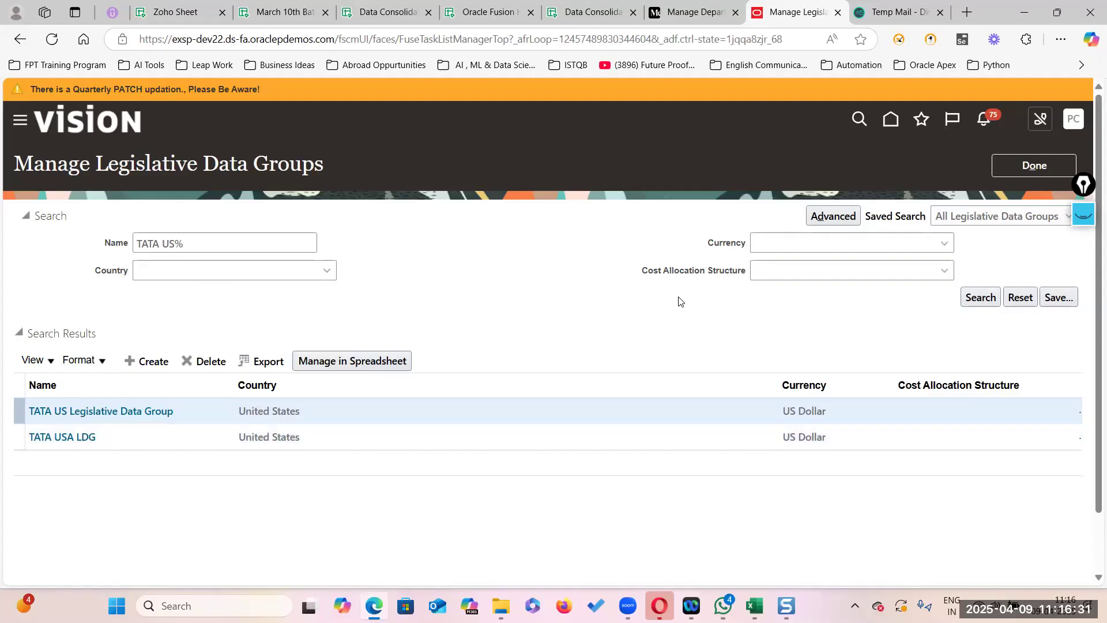
{"action": "left_click", "coordinate": [1034, 165]}
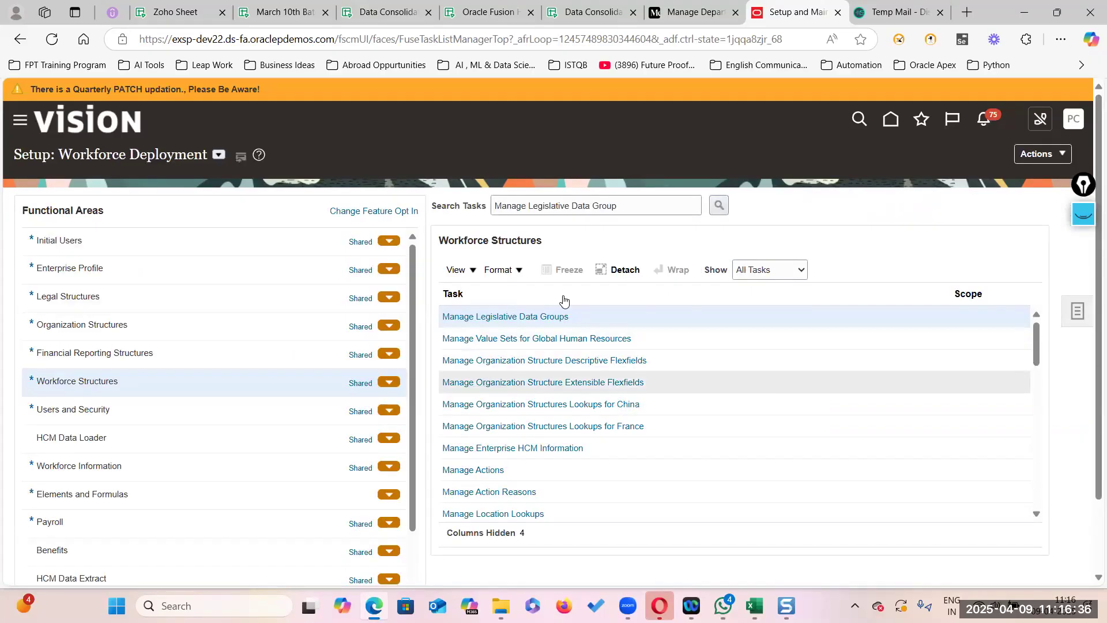
Review the TATA GROUP enterprise HCM information and return to the task list
{"action": "left_click", "coordinate": [545, 450]}
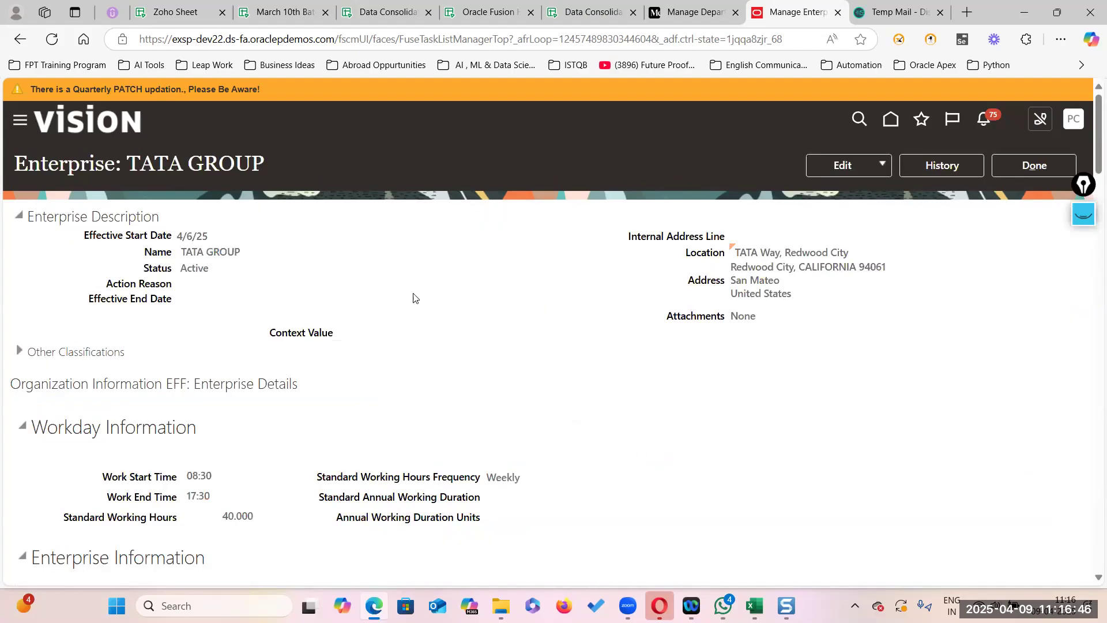
{"action": "left_click", "coordinate": [995, 165]}
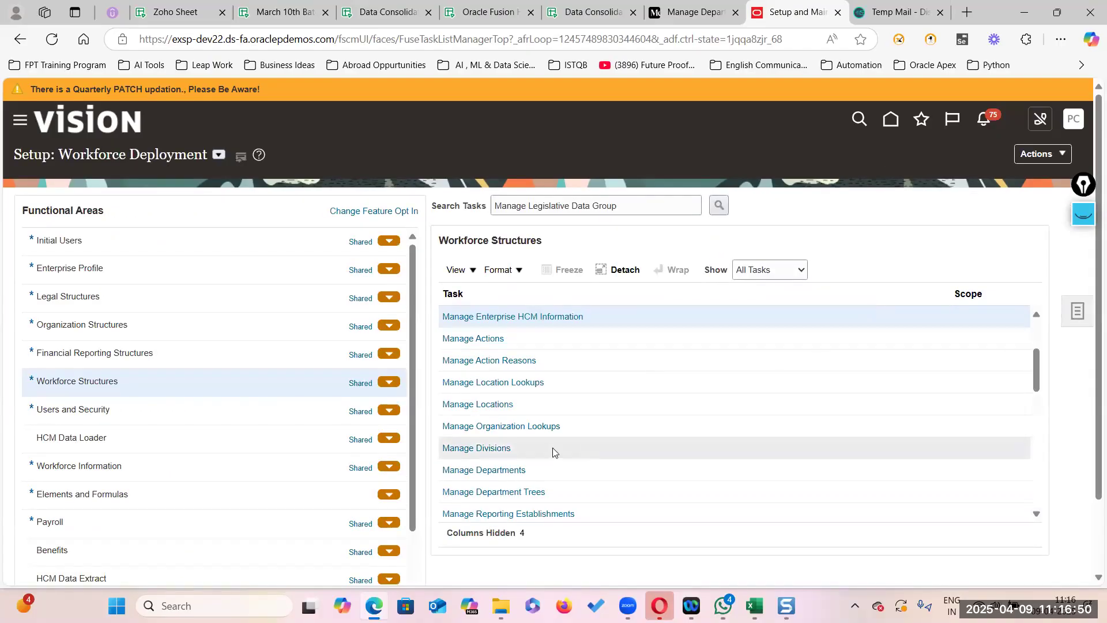
{"action": "scroll", "coordinate": [553, 464], "scroll_direction": "down", "scroll_amount": 10}
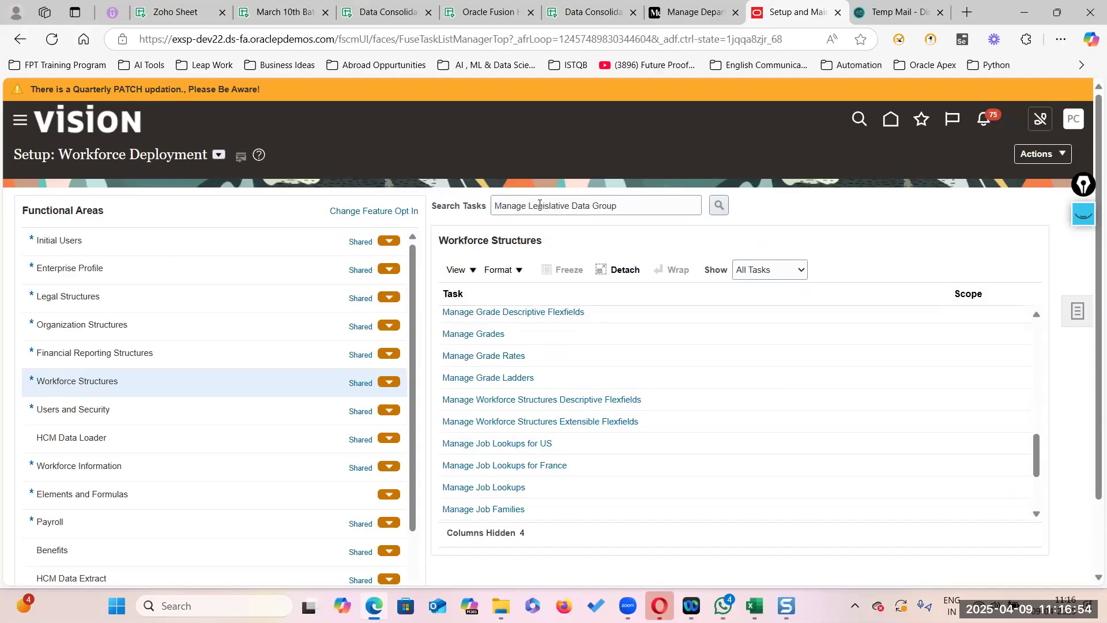
Search the setup tasks for 'Manage Legal Entity%'
{"action": "left_click_drag", "start_coordinate": [526, 206], "coordinate": [681, 220]}
{"action": "key", "text": "BackSpace"}
{"action": "type", "text": "Legal Entity%"}
{"action": "key", "text": "Return"}
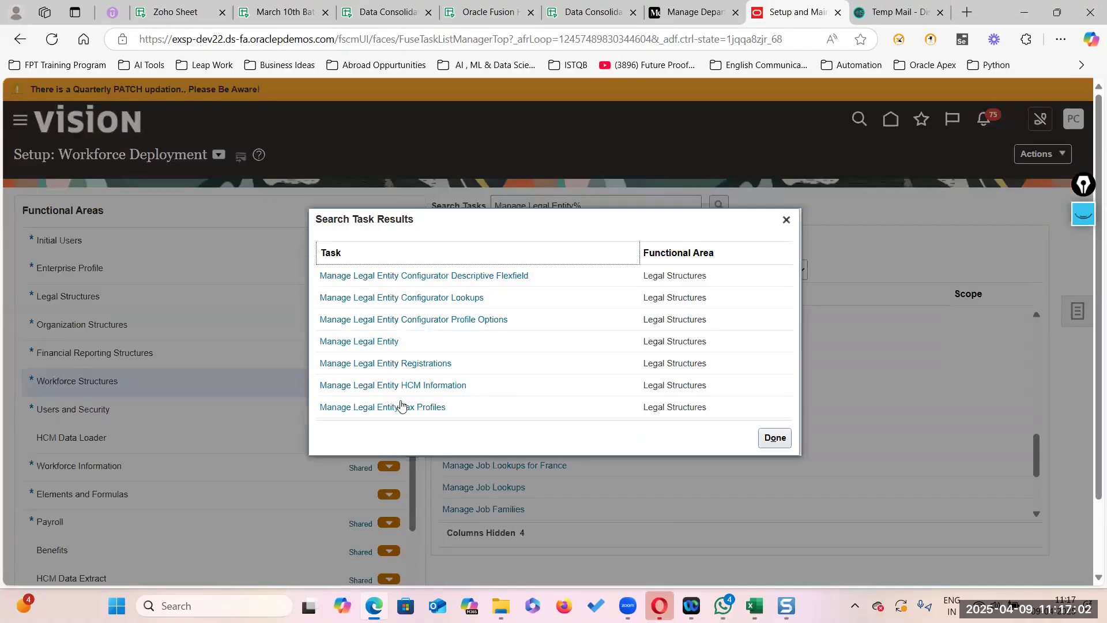
Open the legal entity HCM information for TATA Consumer Products
{"action": "left_click", "coordinate": [402, 385]}
{"action": "left_click", "coordinate": [774, 438]}
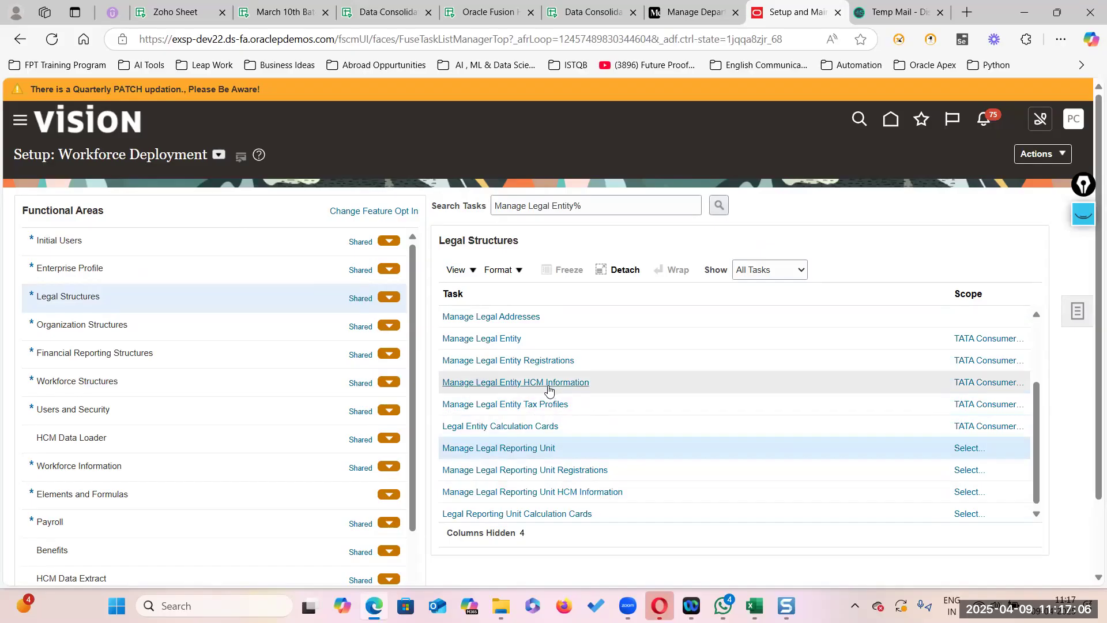
{"action": "left_click", "coordinate": [635, 382]}
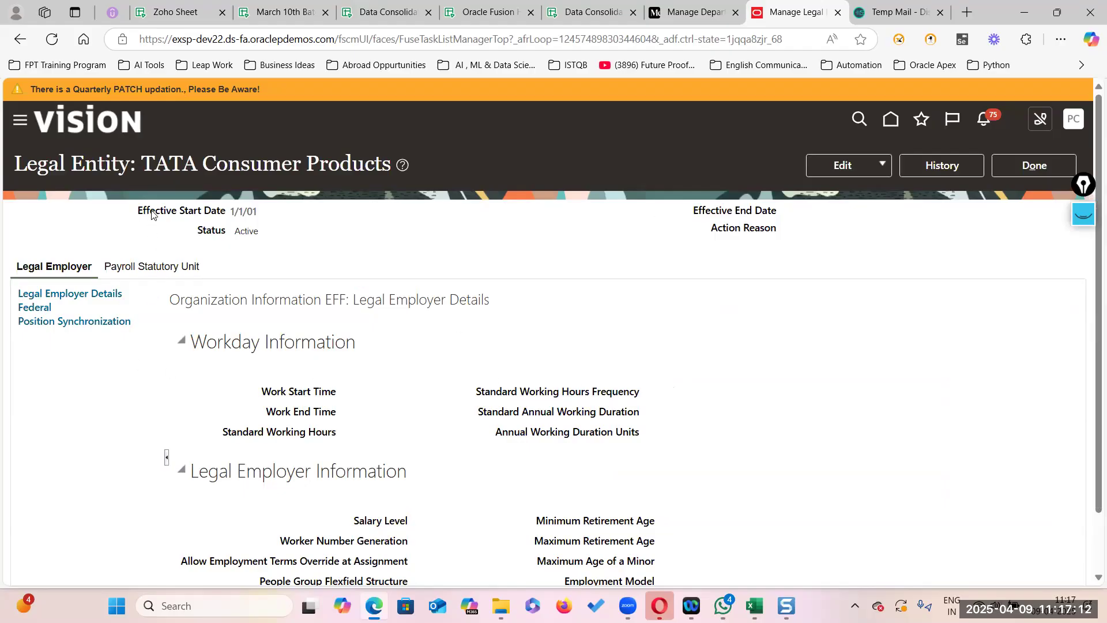
{"action": "left_click_drag", "start_coordinate": [145, 165], "coordinate": [387, 163]}
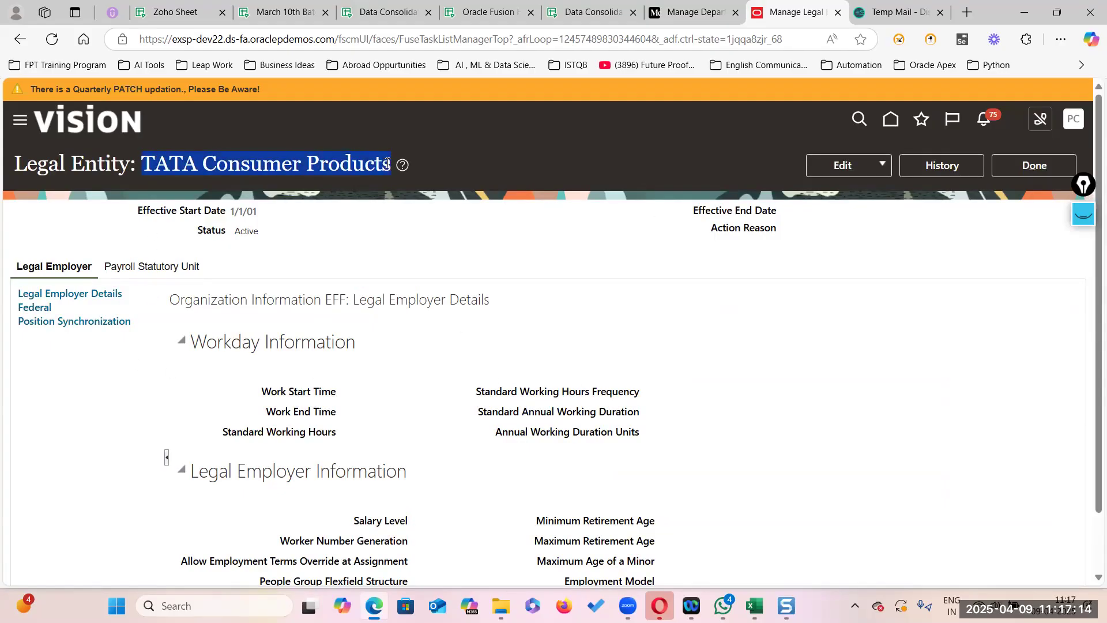
Edit the Payroll Statutory Unit record in Correct mode
{"action": "left_click", "coordinate": [166, 268]}
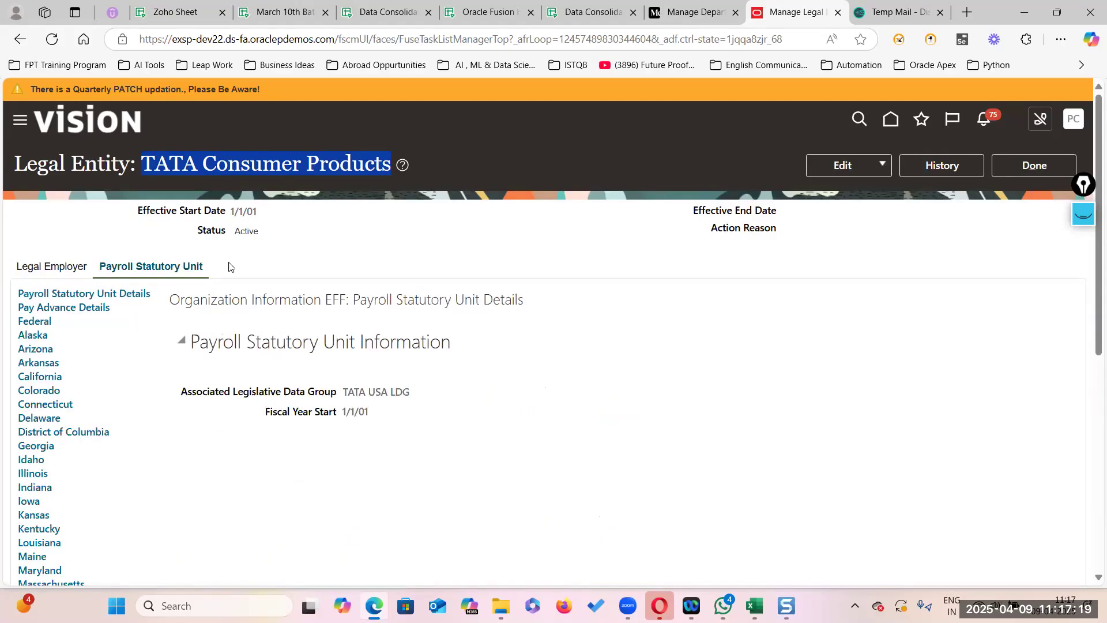
{"action": "left_click", "coordinate": [884, 163]}
{"action": "left_click", "coordinate": [860, 213]}
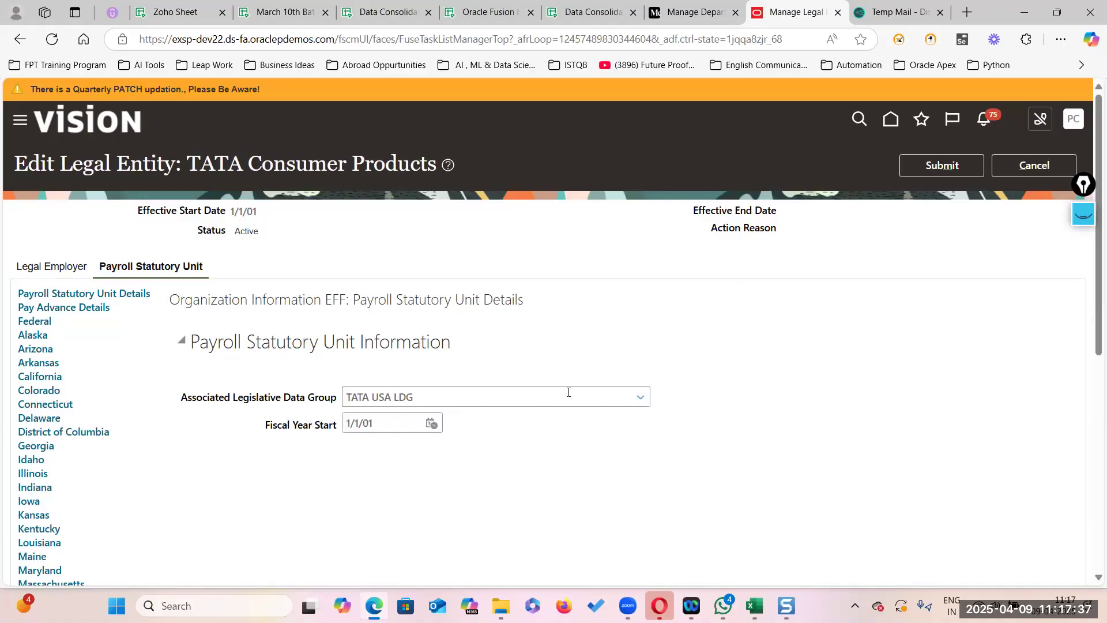
Switch the associated data group to TATA US Legislative Data Group and submit, hitting error PER-1531813
{"action": "left_click", "coordinate": [640, 402]}
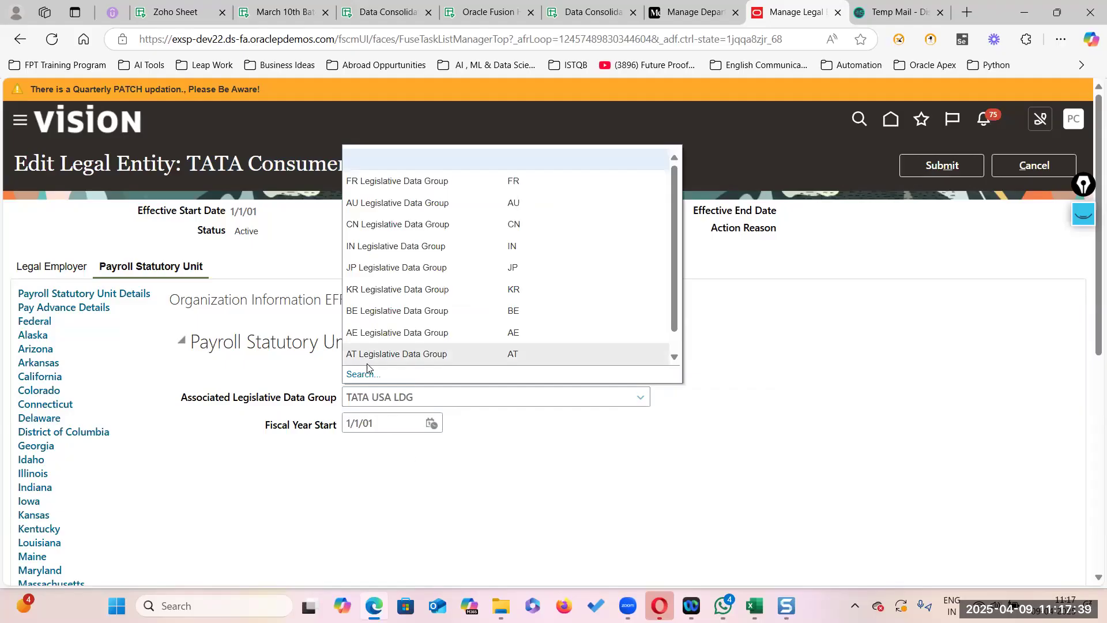
{"action": "left_click", "coordinate": [363, 375]}
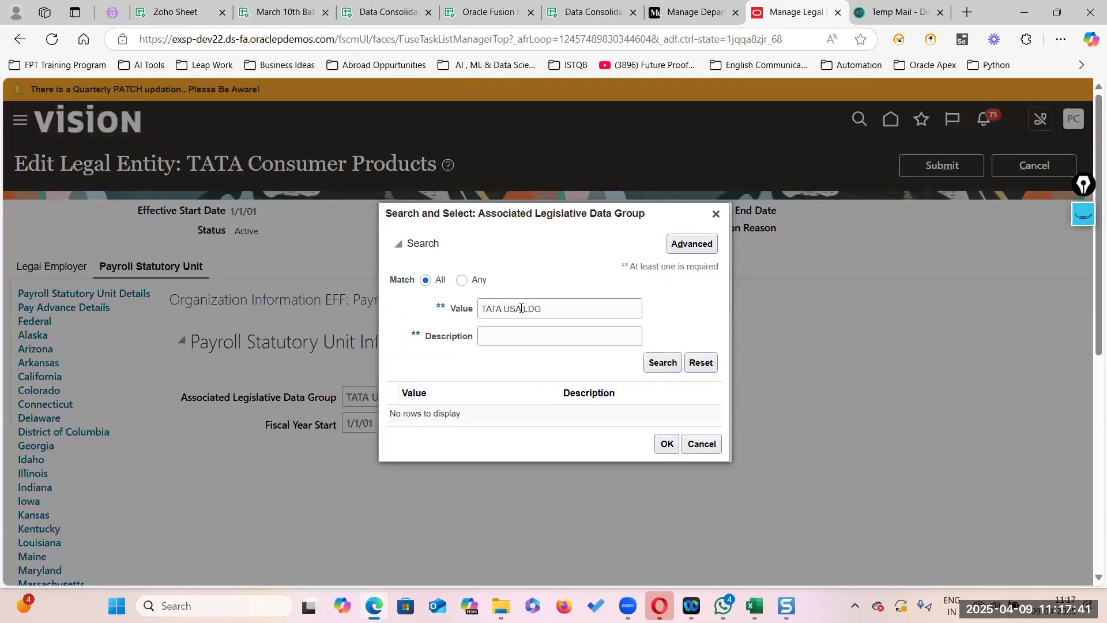
{"action": "left_click_drag", "start_coordinate": [516, 309], "coordinate": [647, 310]}
{"action": "key", "text": "BackSpace"}
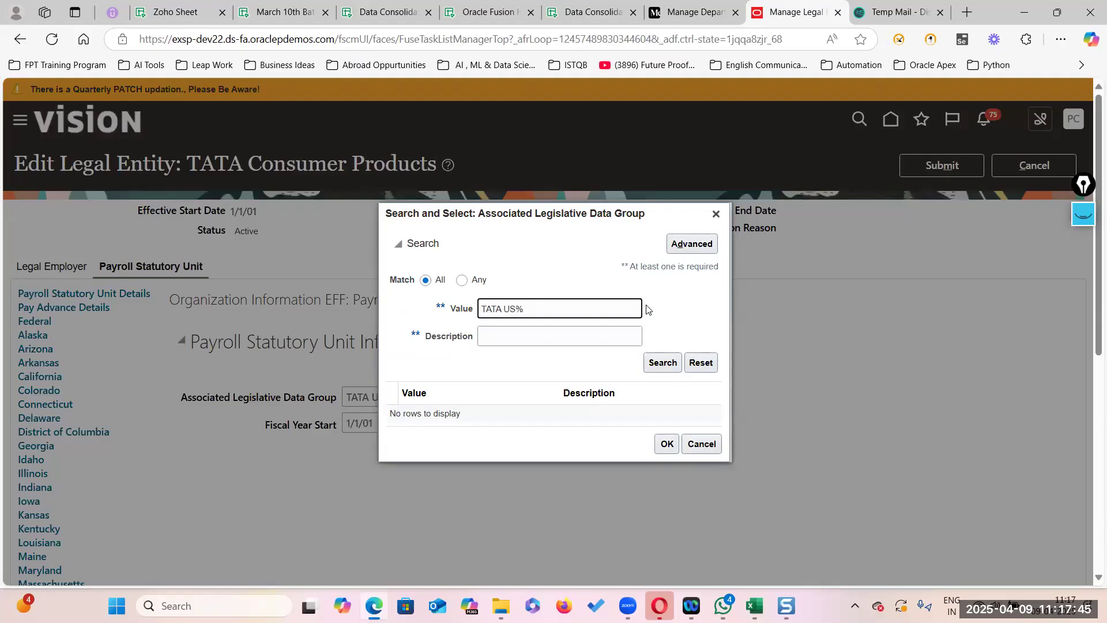
{"action": "key", "text": "Return"}
{"action": "left_click", "coordinate": [562, 423]}
{"action": "left_click", "coordinate": [669, 456]}
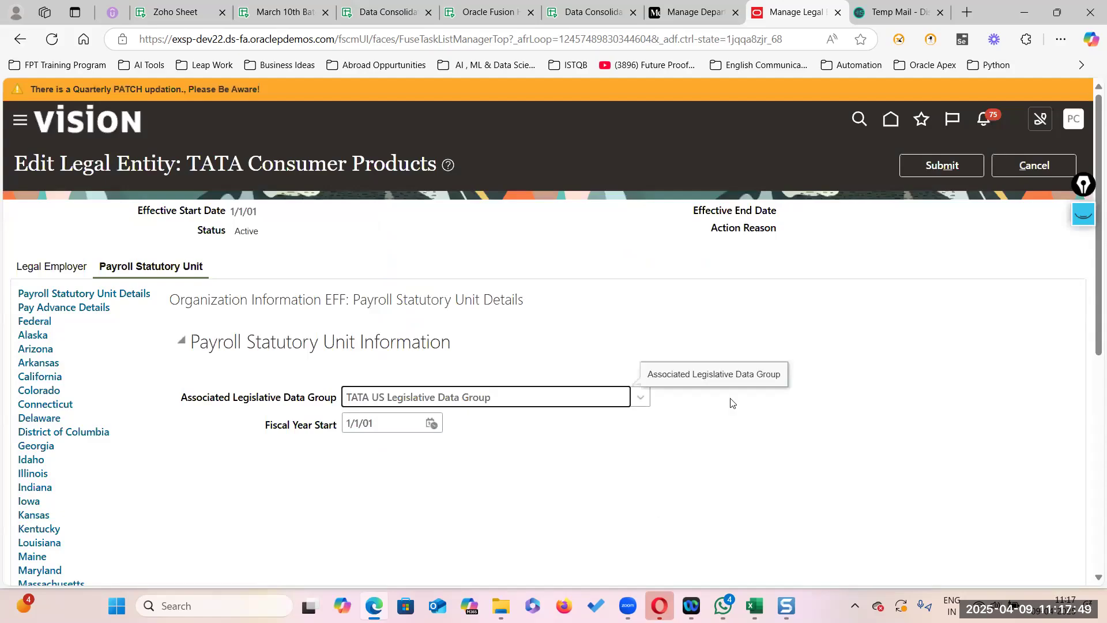
{"action": "left_click", "coordinate": [930, 171]}
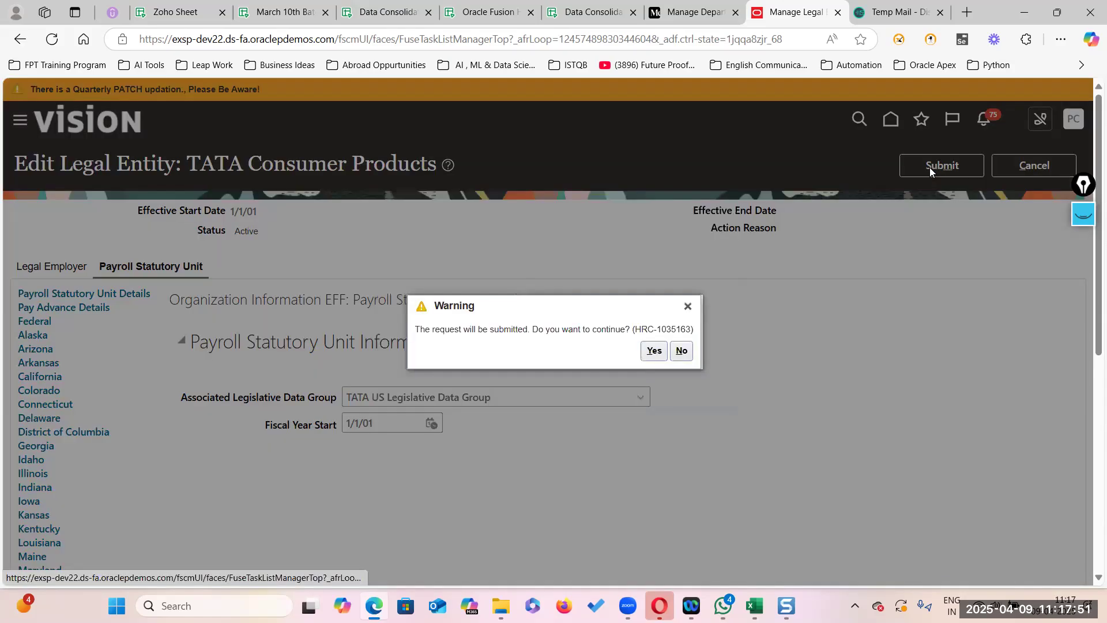
{"action": "left_click", "coordinate": [655, 351]}
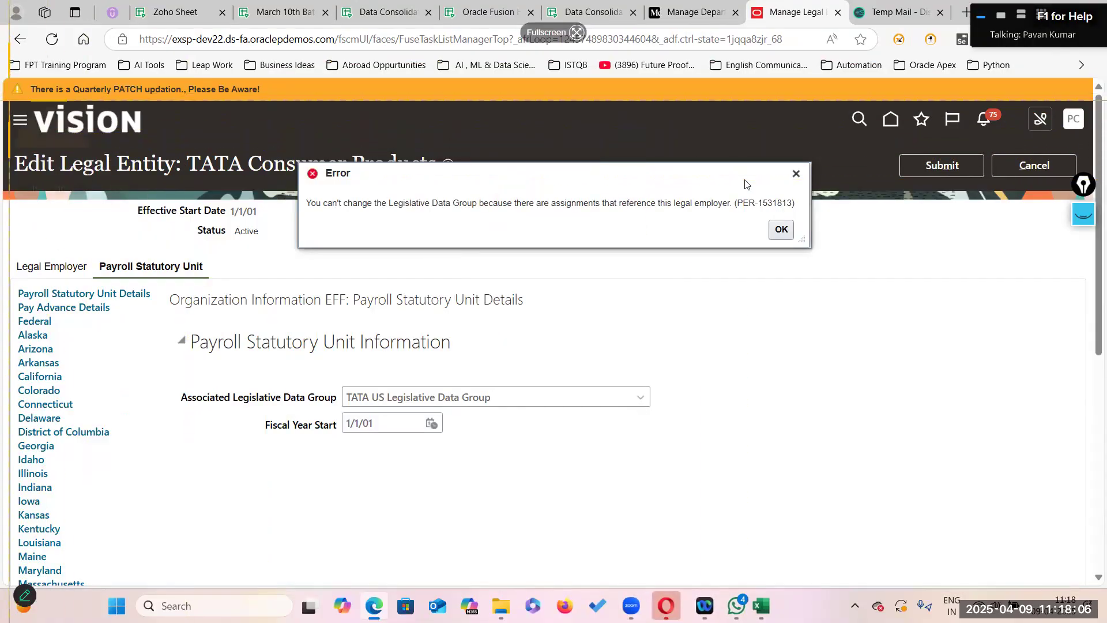
Capture the PER-1531813 error page in Snagit and apply an enlarged FPTCL logo watermark
{"action": "left_click_drag", "start_coordinate": [7, 104], "coordinate": [1066, 584]}
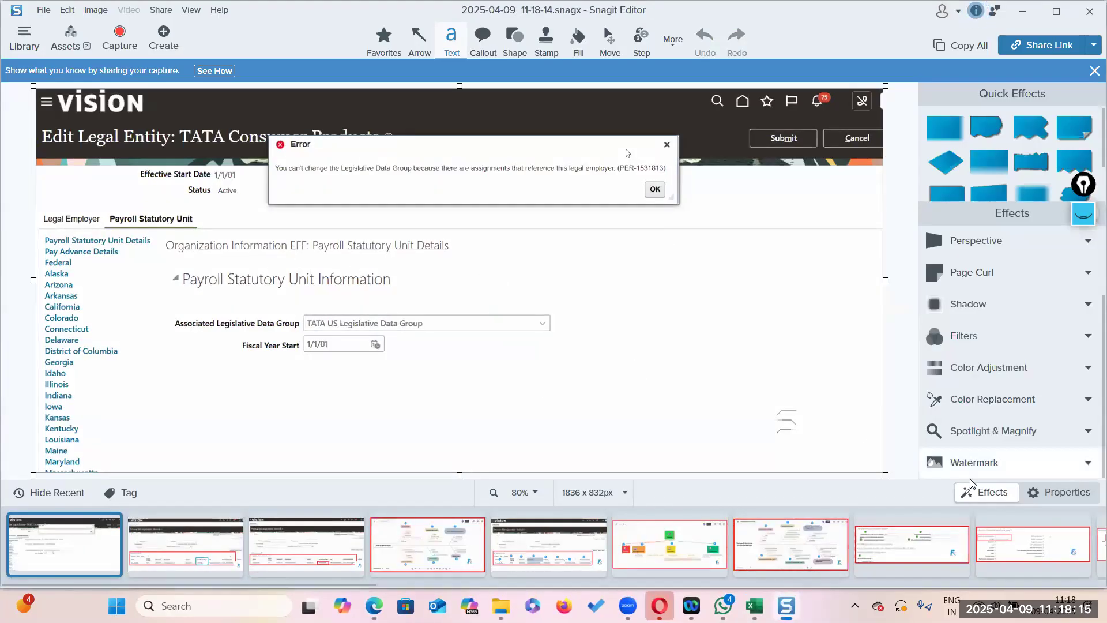
{"action": "left_click", "coordinate": [953, 465]}
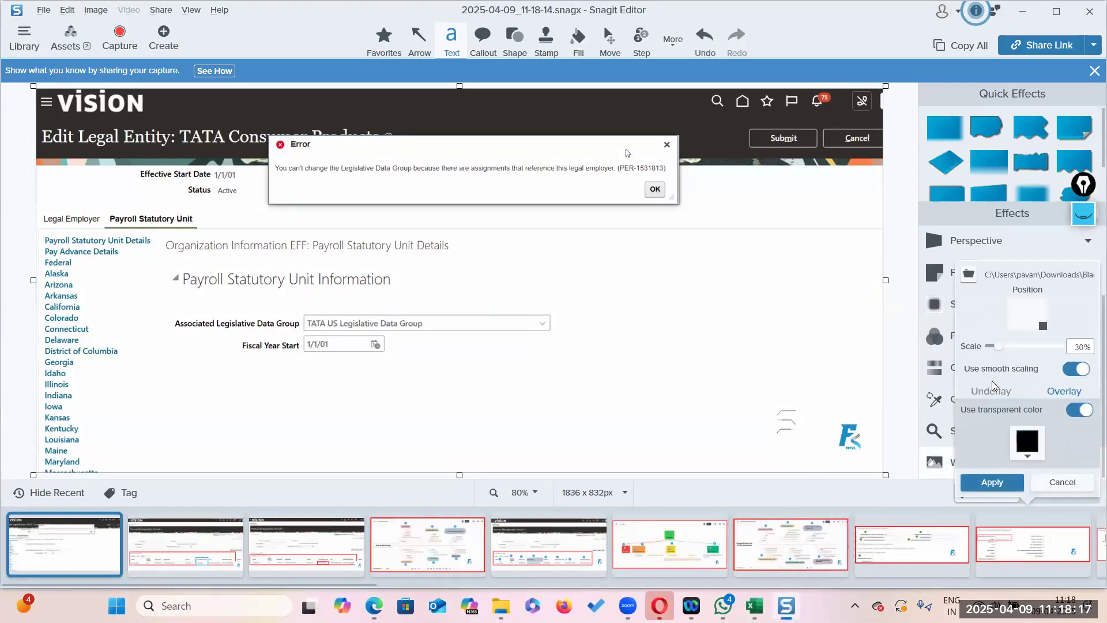
{"action": "left_click_drag", "start_coordinate": [998, 346], "coordinate": [1006, 348]}
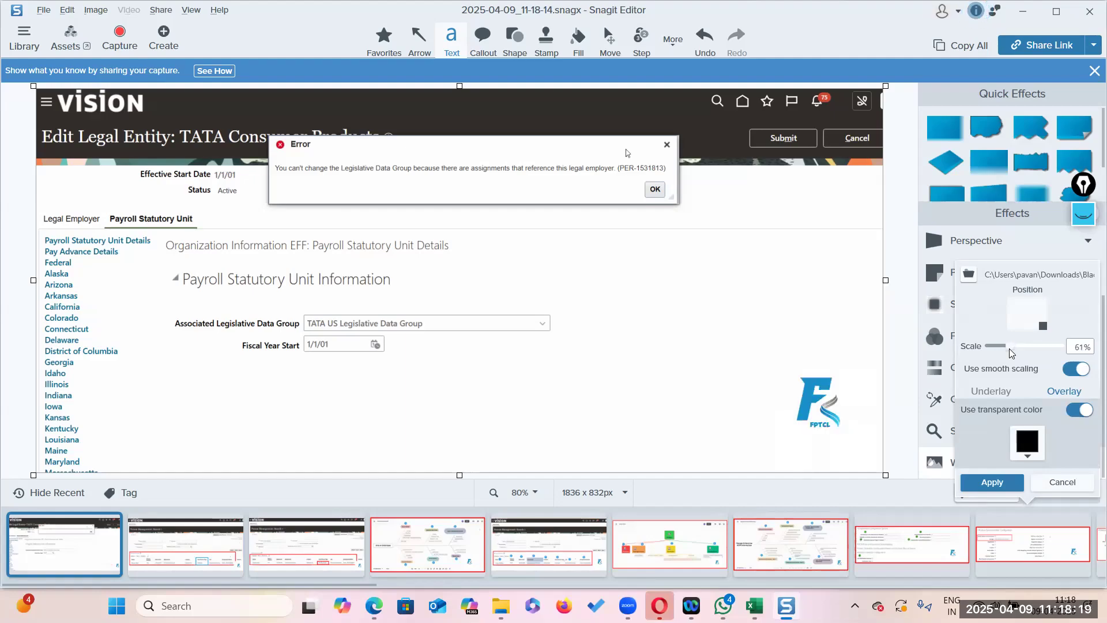
{"action": "left_click", "coordinate": [992, 482]}
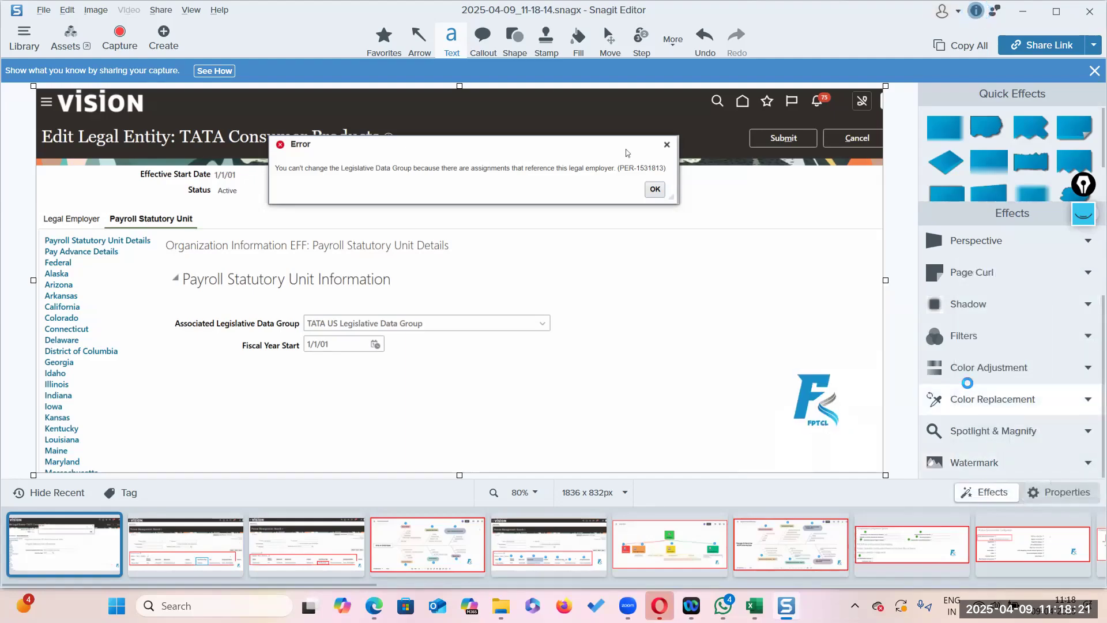
{"action": "key", "text": "alt+Tab"}
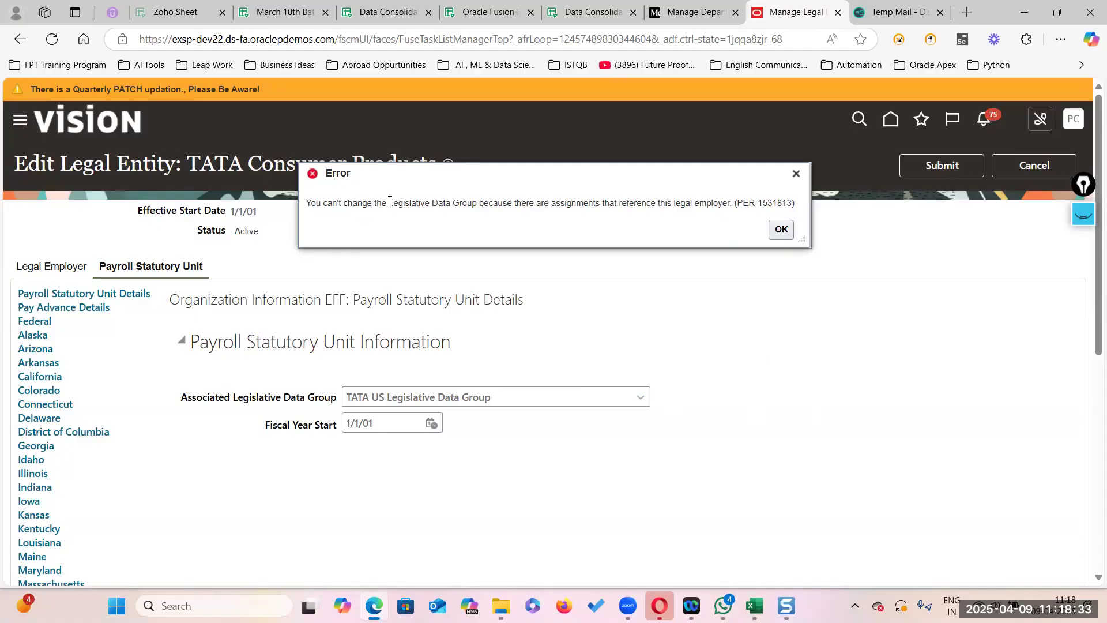
Highlight the Legislative Data Group explanation in the PER-1531813 error, then dismiss it with OK
{"action": "left_click_drag", "start_coordinate": [390, 203], "coordinate": [499, 261]}
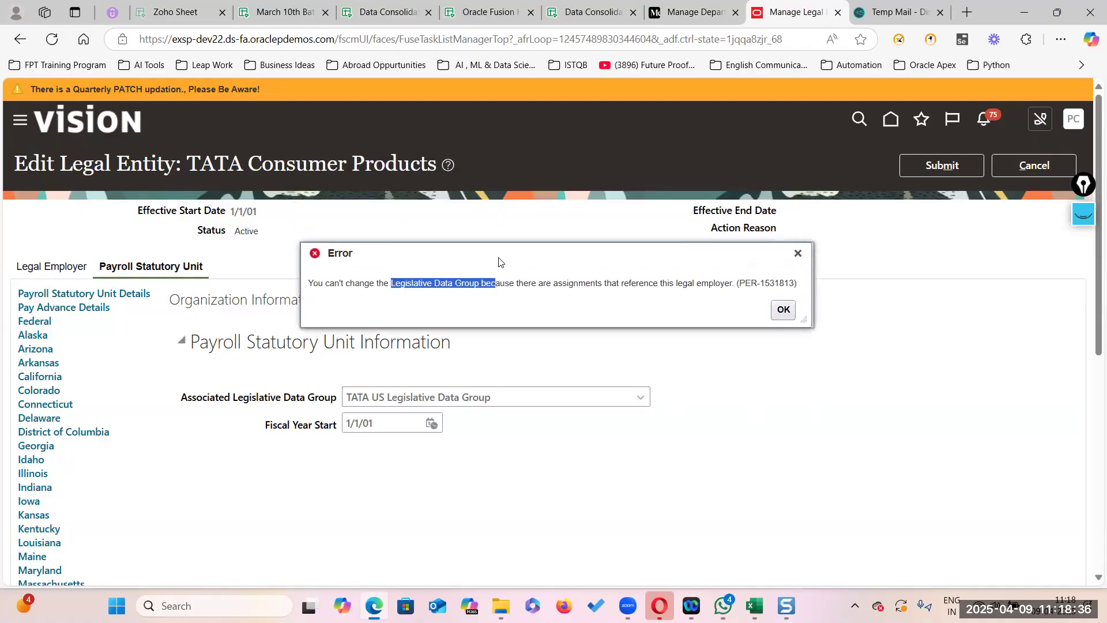
{"action": "left_click", "coordinate": [709, 398]}
{"action": "left_click", "coordinate": [397, 283]}
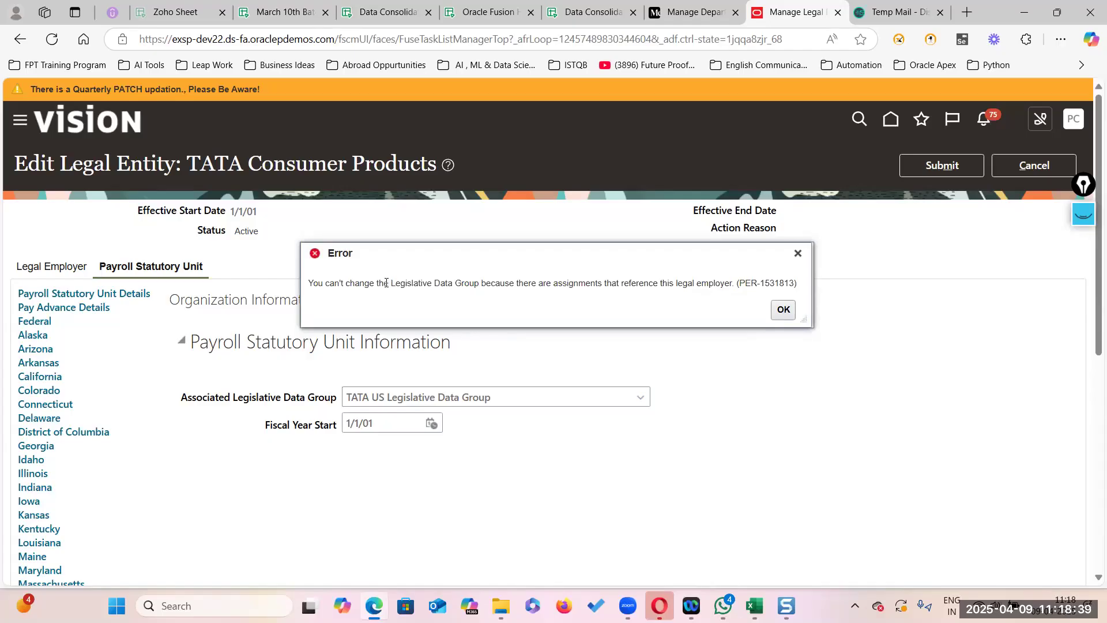
{"action": "left_click_drag", "start_coordinate": [393, 285], "coordinate": [694, 277]}
{"action": "left_click", "coordinate": [567, 281]}
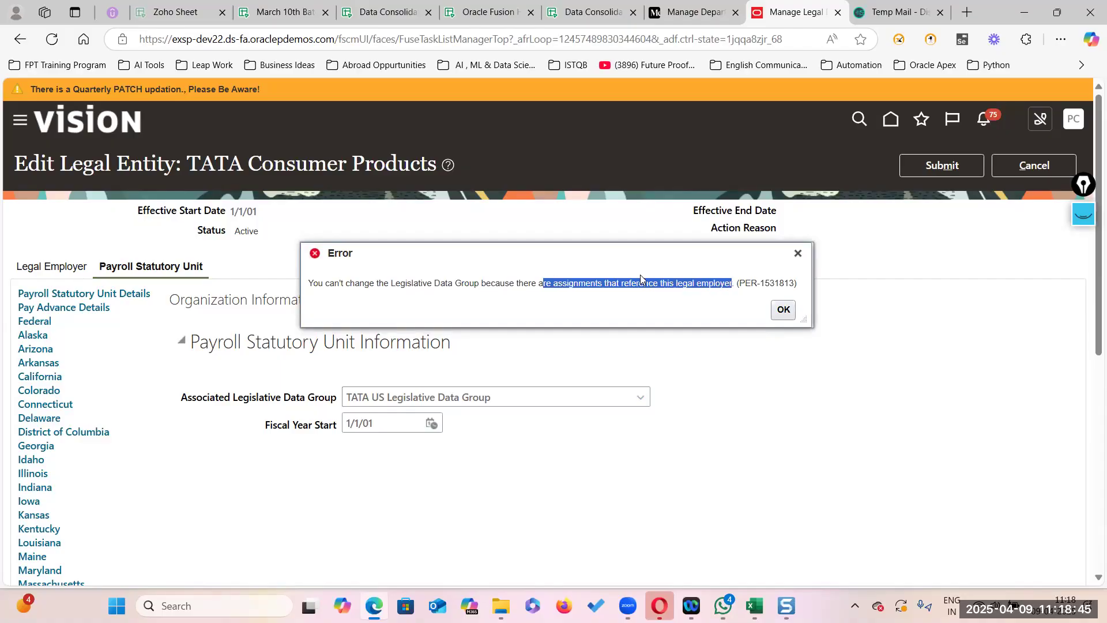
{"action": "left_click", "coordinate": [378, 280]}
{"action": "left_click_drag", "start_coordinate": [310, 283], "coordinate": [539, 288]}
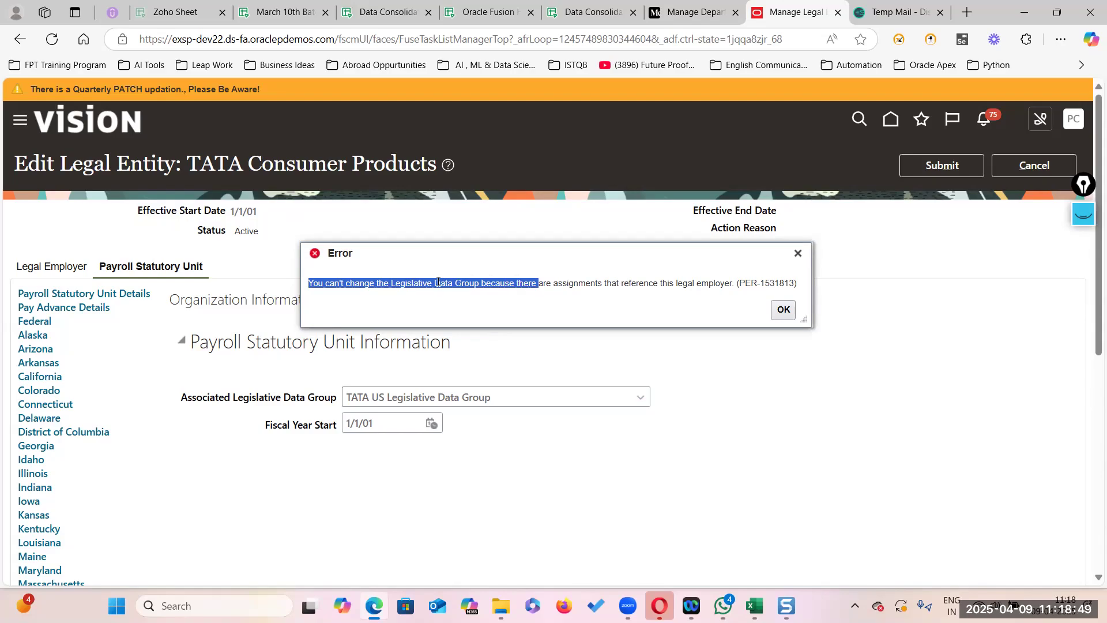
{"action": "left_click", "coordinate": [798, 253]}
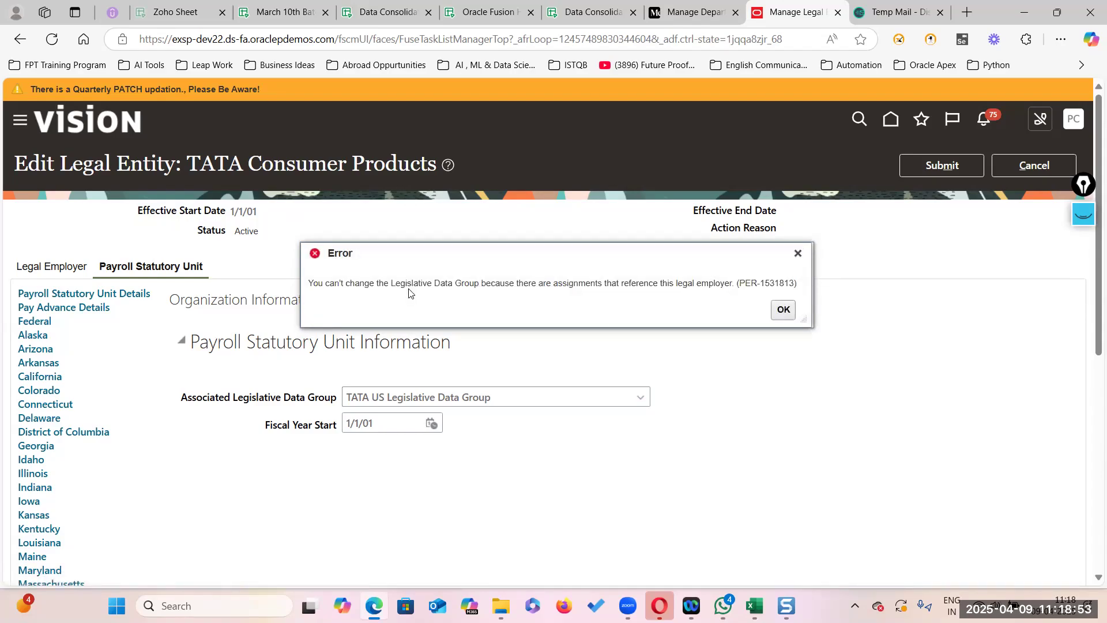
{"action": "left_click_drag", "start_coordinate": [392, 284], "coordinate": [509, 292]}
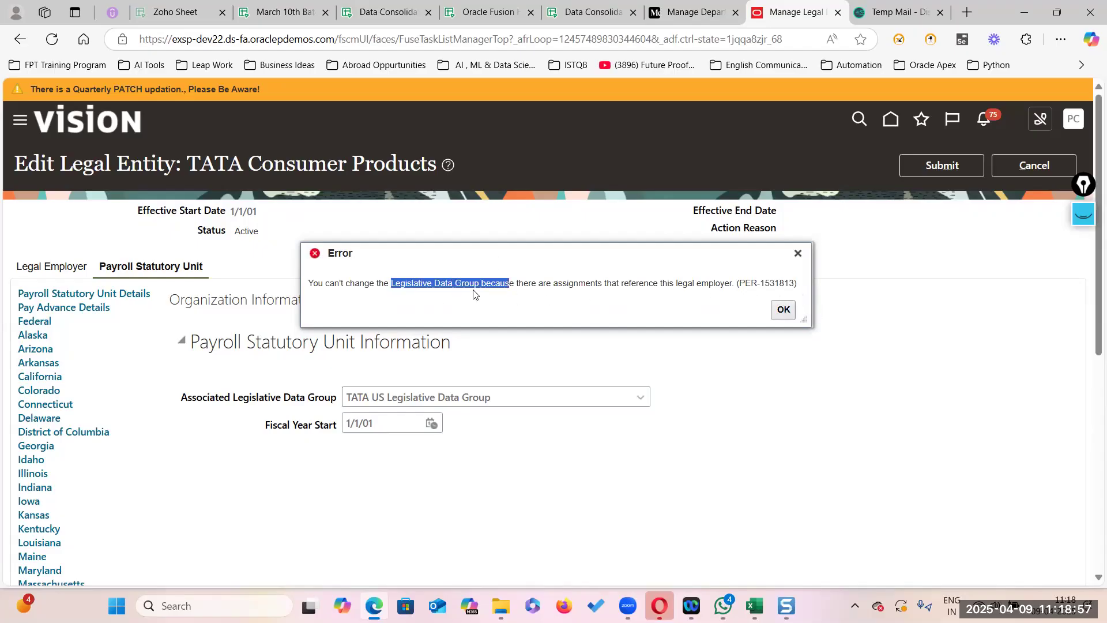
{"action": "left_click", "coordinate": [785, 310]}
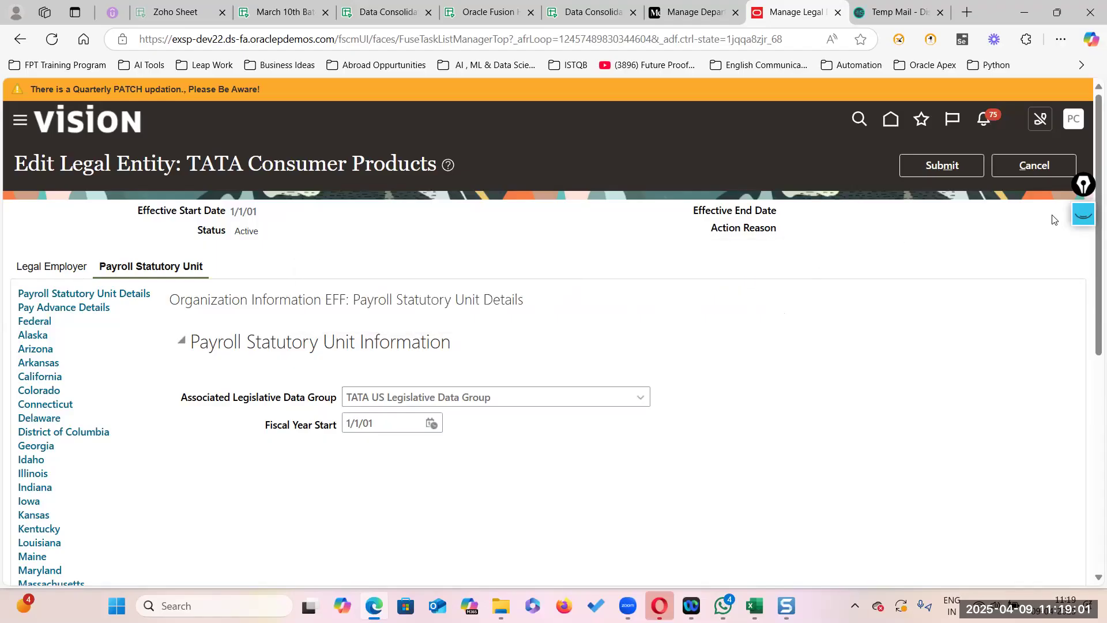
Cancel the legal entity edit without saving and return to Setup: Workforce Deployment
{"action": "left_click", "coordinate": [1036, 168]}
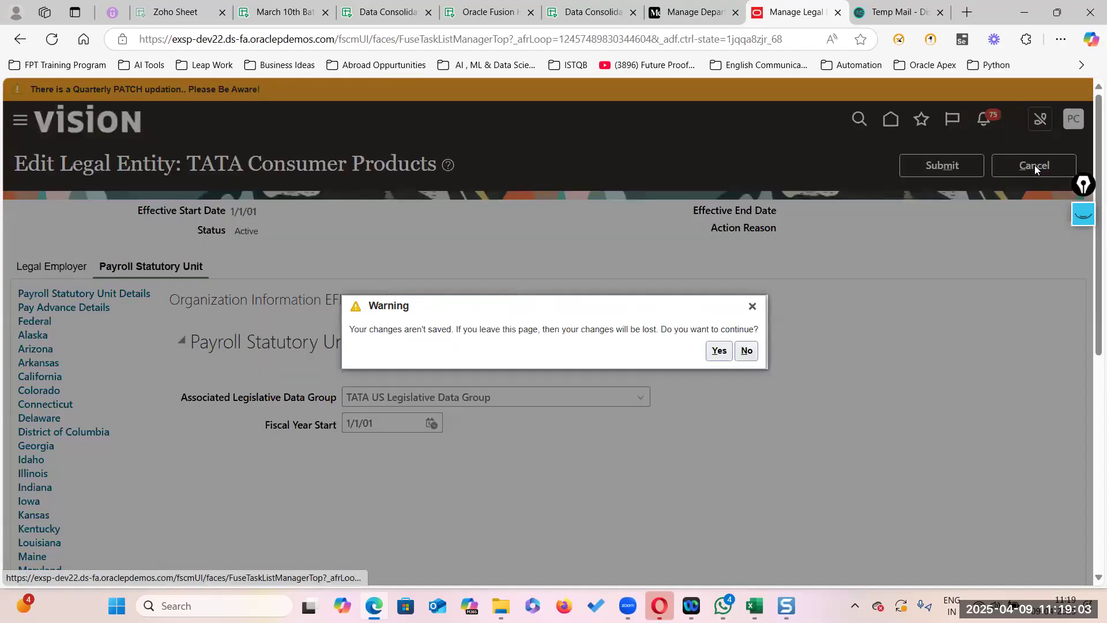
{"action": "left_click", "coordinate": [713, 357]}
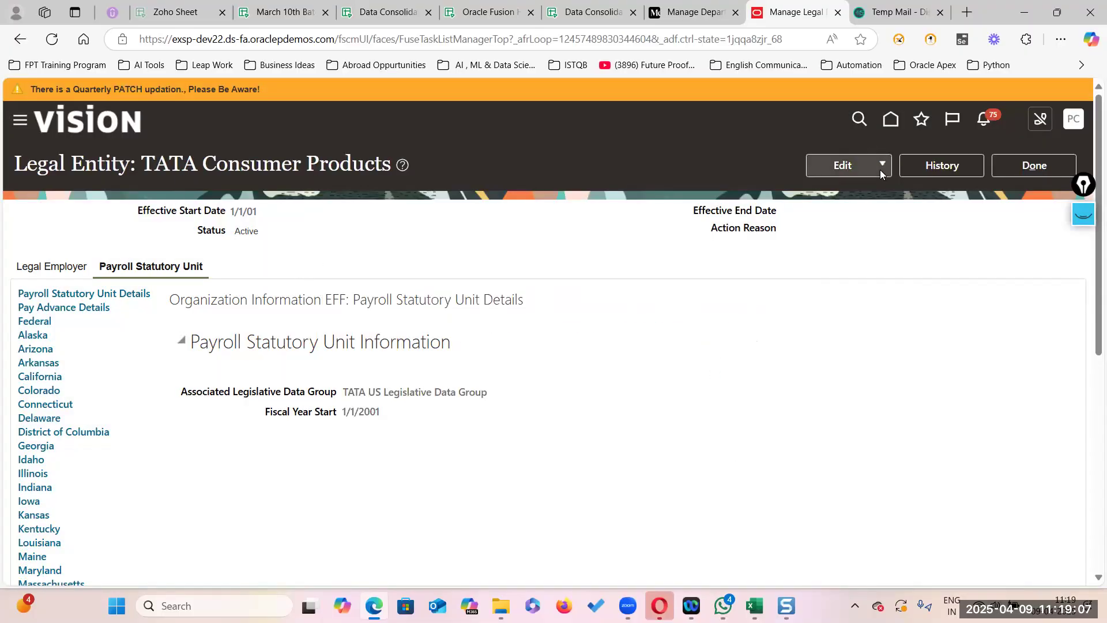
{"action": "left_click", "coordinate": [1014, 170]}
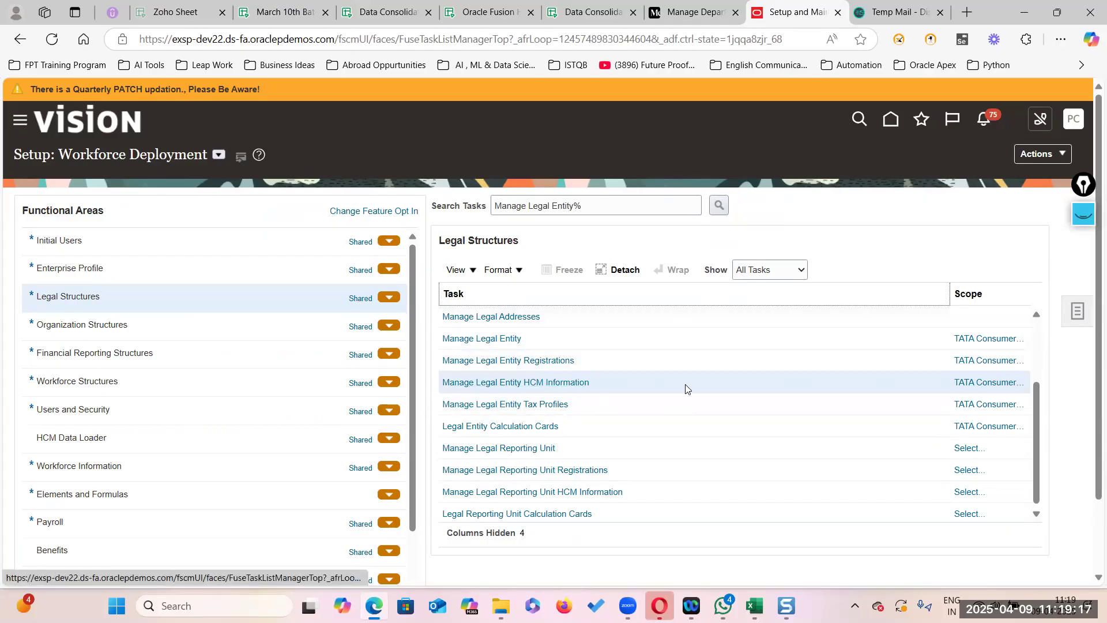
Open the HCM information task's legal entity scope and choose Select and Add
{"action": "left_click", "coordinate": [990, 387]}
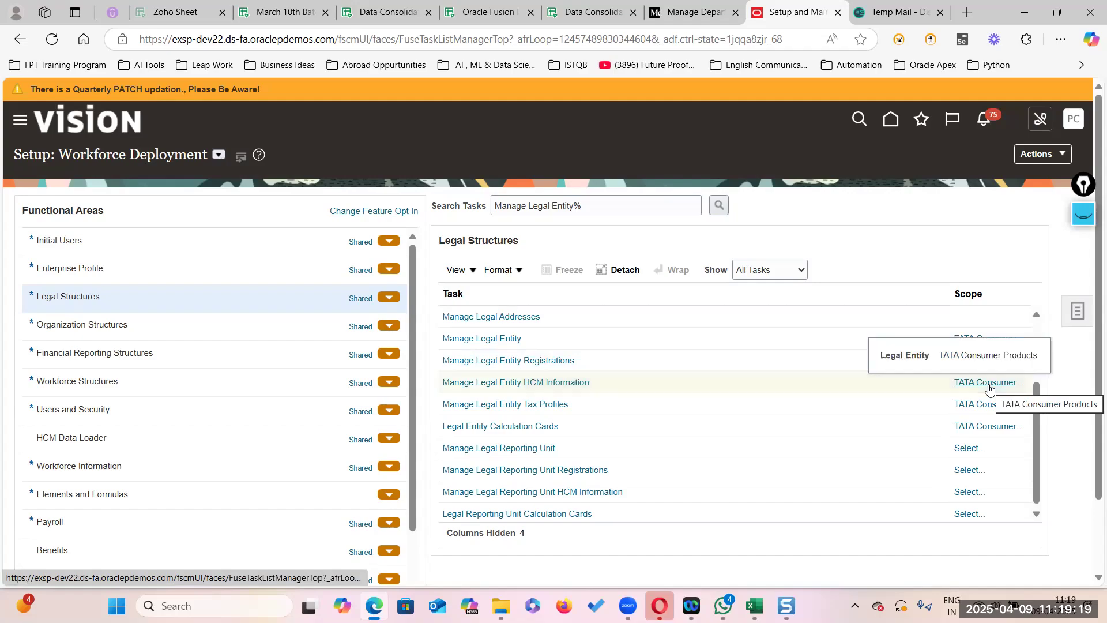
{"action": "left_click", "coordinate": [990, 386]}
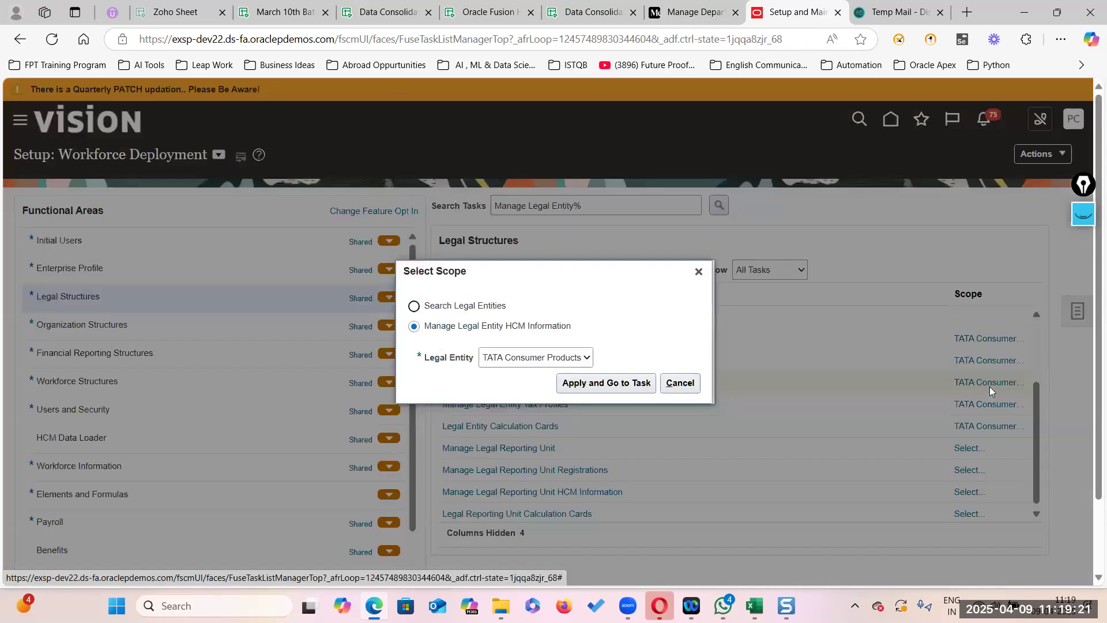
{"action": "left_click", "coordinate": [586, 358]}
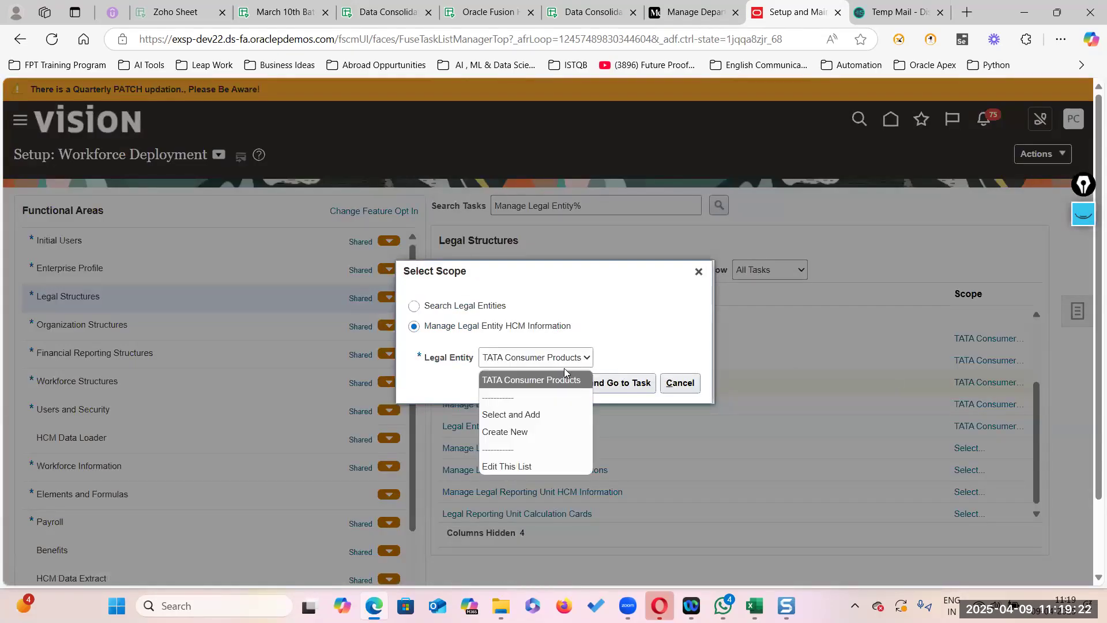
{"action": "left_click", "coordinate": [522, 414]}
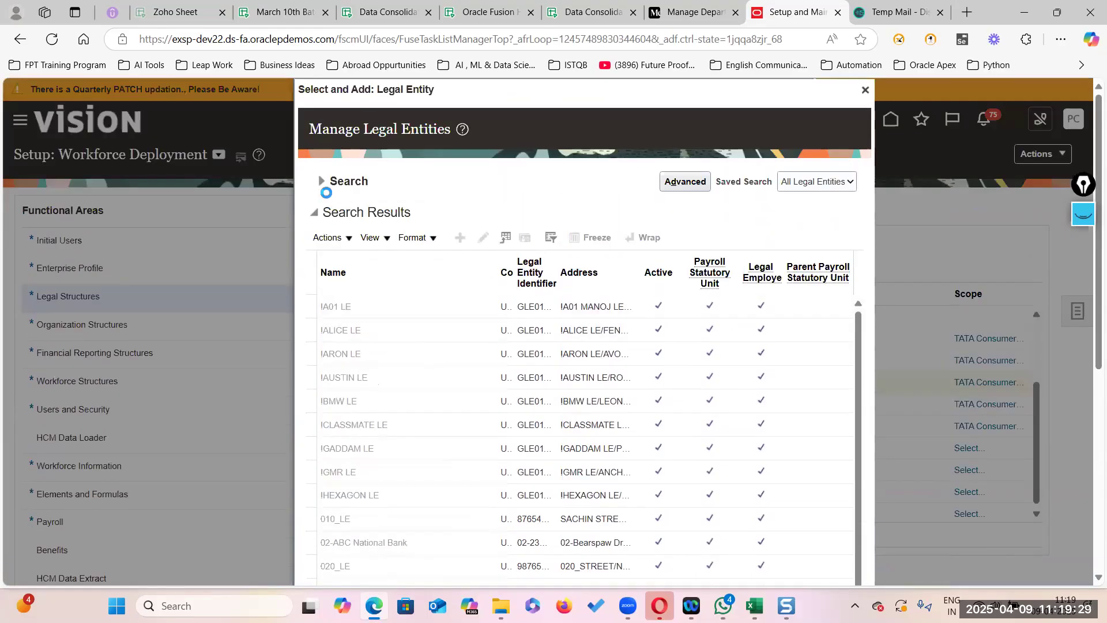
Search TATA legal entities, select TATA Consumer Products USA and save the scope
{"action": "left_click", "coordinate": [321, 181]}
{"action": "left_click", "coordinate": [391, 207]}
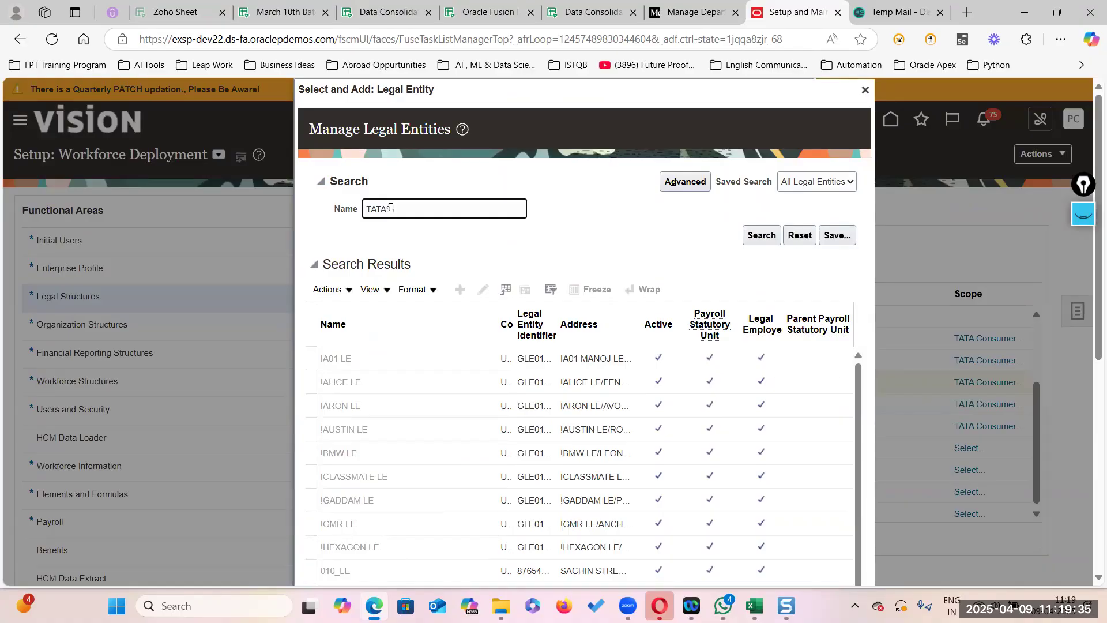
{"action": "key", "text": "Return"}
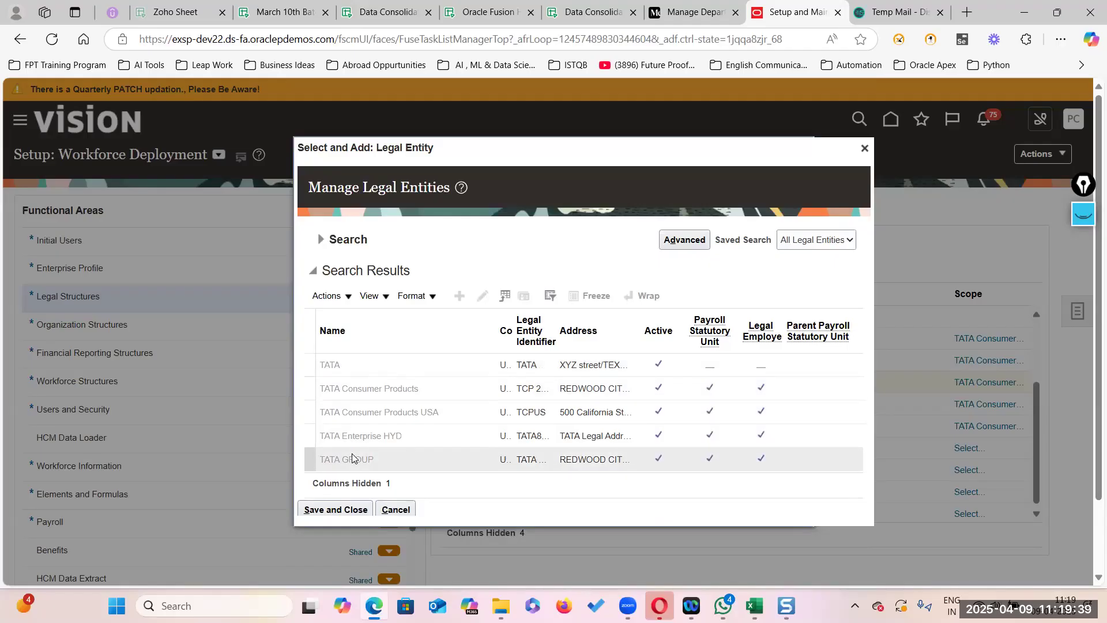
{"action": "scroll", "coordinate": [366, 433], "scroll_direction": "down", "scroll_amount": 1}
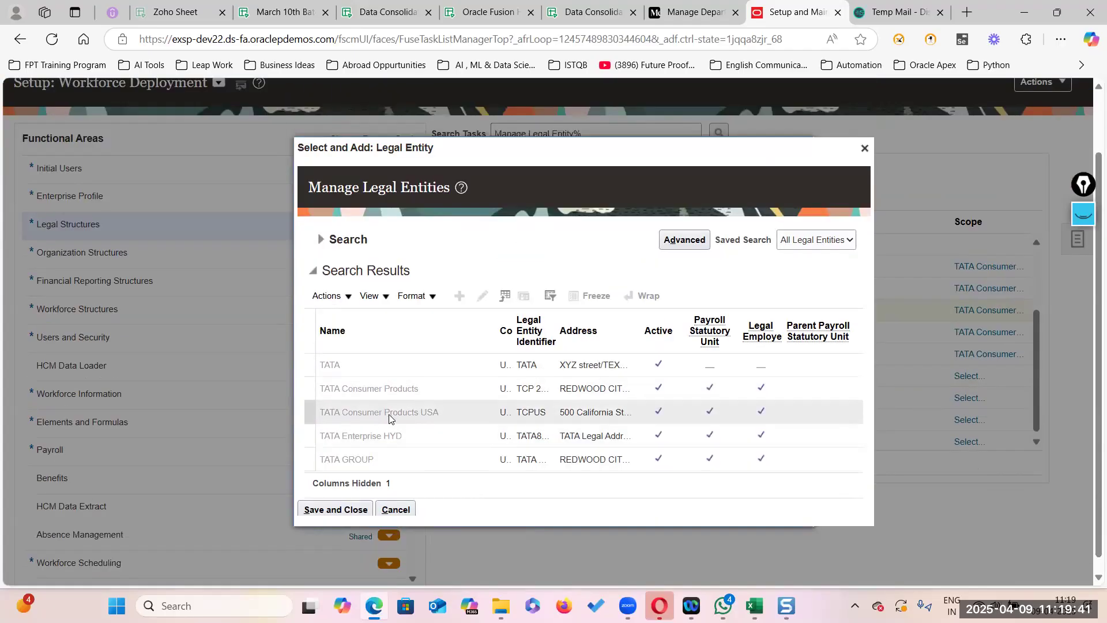
{"action": "left_click", "coordinate": [413, 416]}
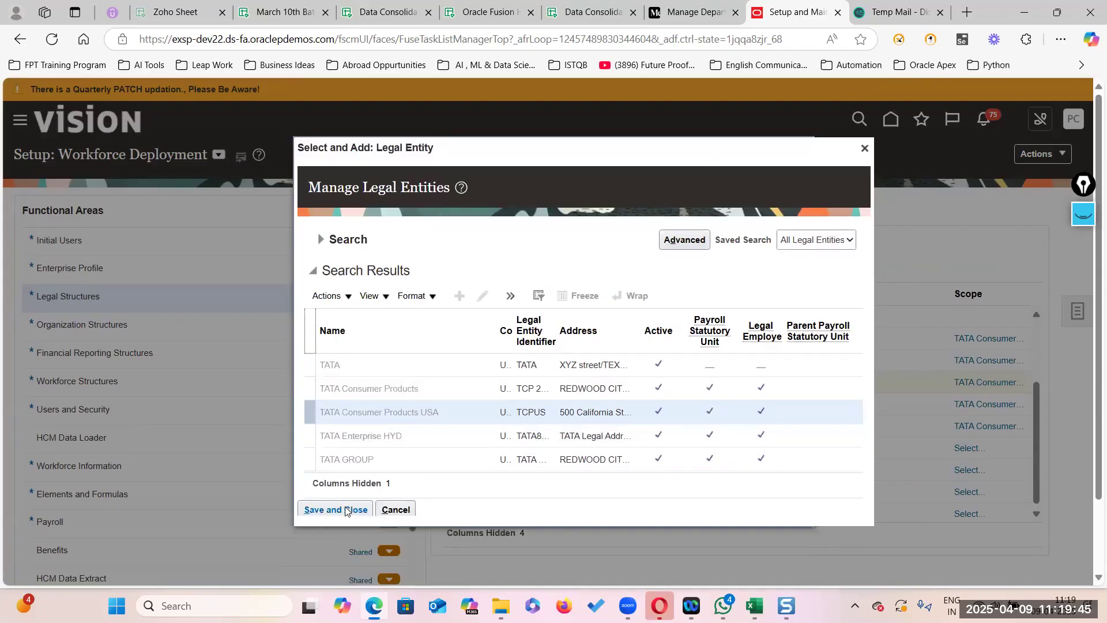
{"action": "left_click", "coordinate": [345, 510]}
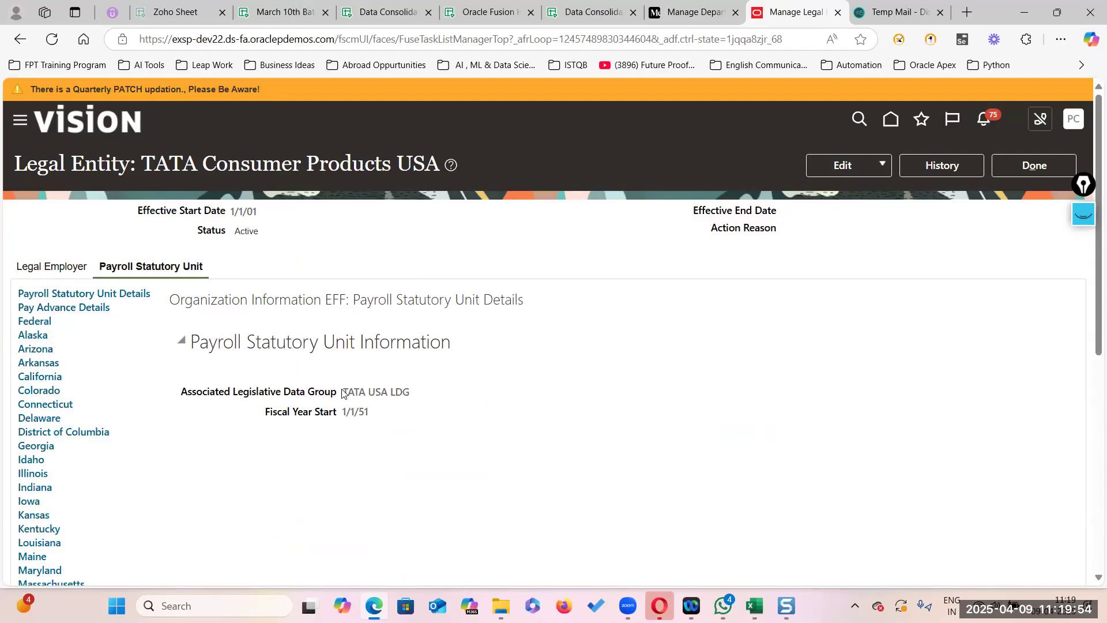
Put the TATA Consumer Products USA legal entity record into correction mode
{"action": "left_click_drag", "start_coordinate": [344, 395], "coordinate": [416, 398]}
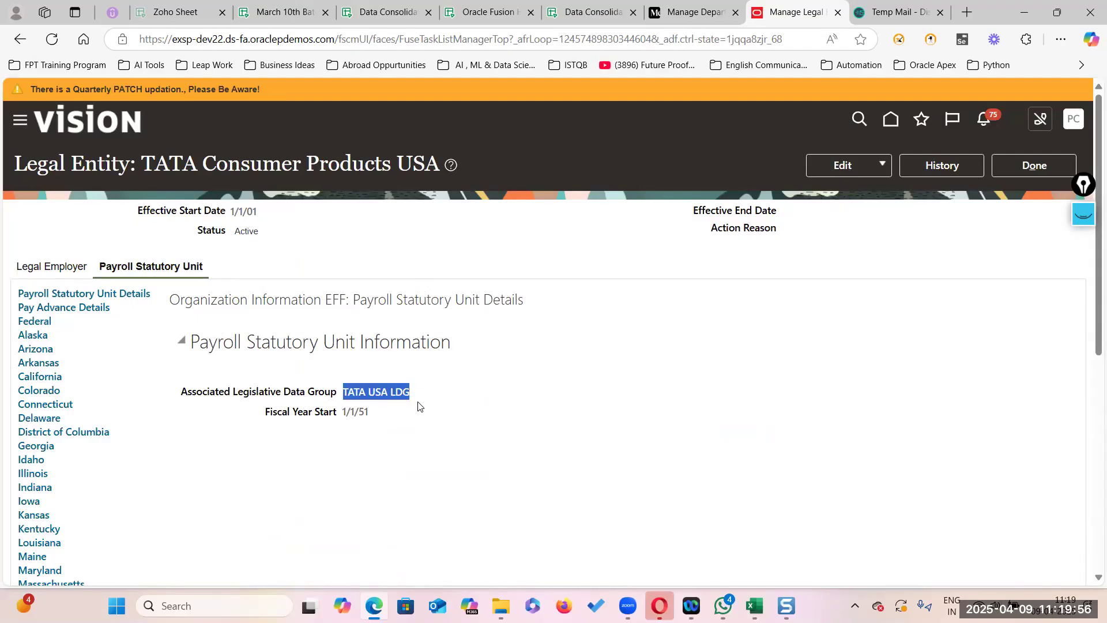
{"action": "left_click", "coordinate": [883, 166]}
{"action": "left_click", "coordinate": [846, 212]}
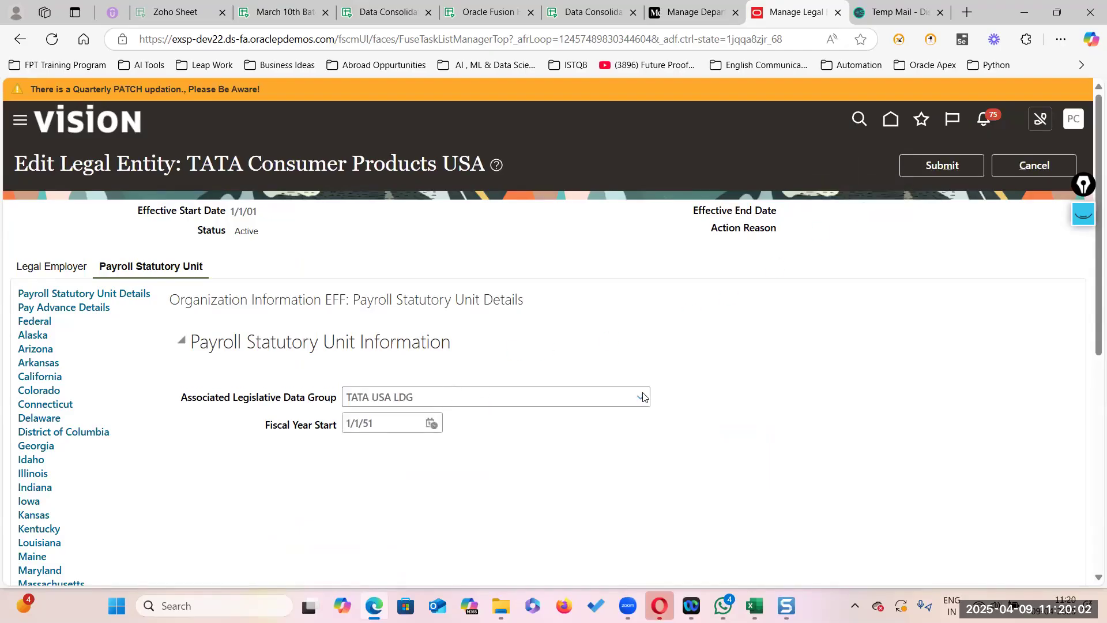
Set Associated Legislative Data Group to TATA US Legislative Data Group and submit the correction
{"action": "left_click", "coordinate": [641, 400]}
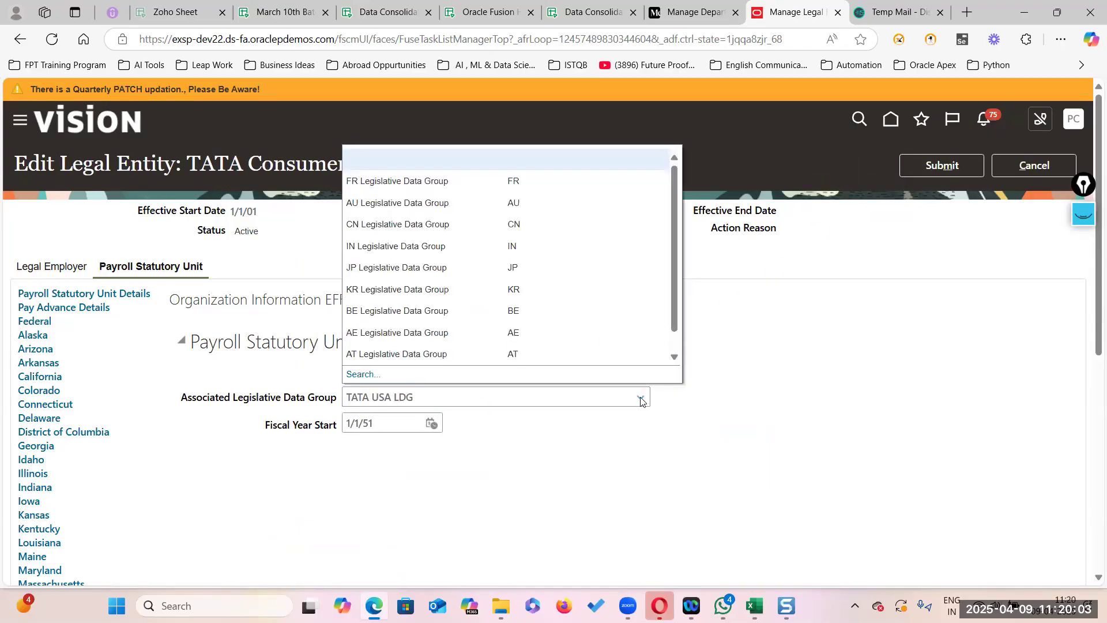
{"action": "left_click", "coordinate": [362, 376]}
{"action": "left_click_drag", "start_coordinate": [516, 308], "coordinate": [628, 308]}
{"action": "key", "text": "BackSpace"}
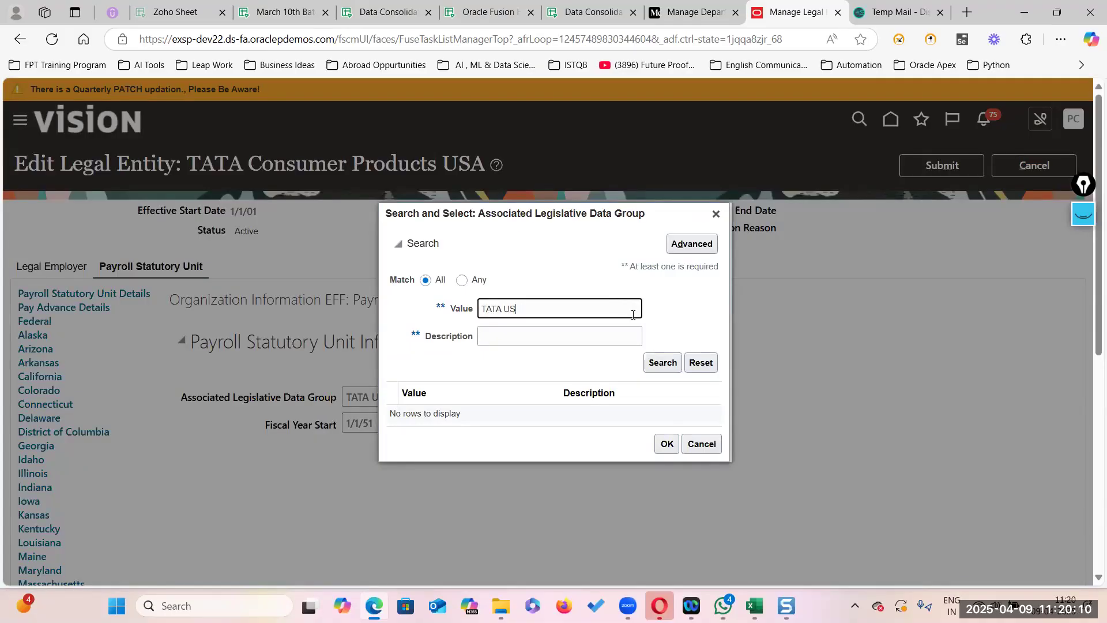
{"action": "type", "text": "%"}
{"action": "left_click", "coordinate": [663, 363]}
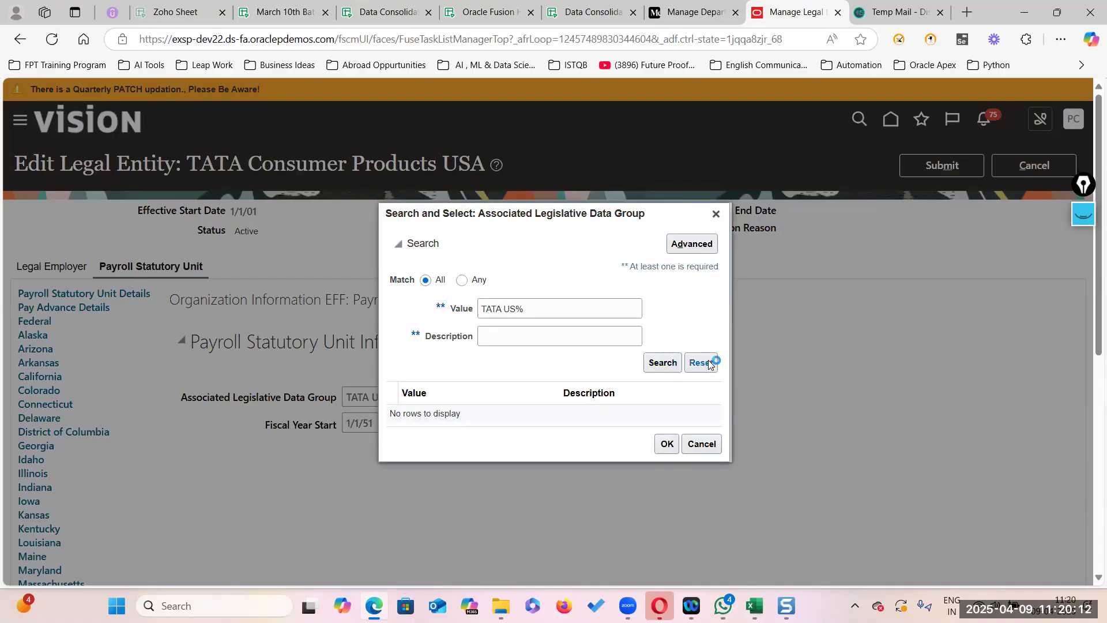
{"action": "left_click", "coordinate": [629, 425]}
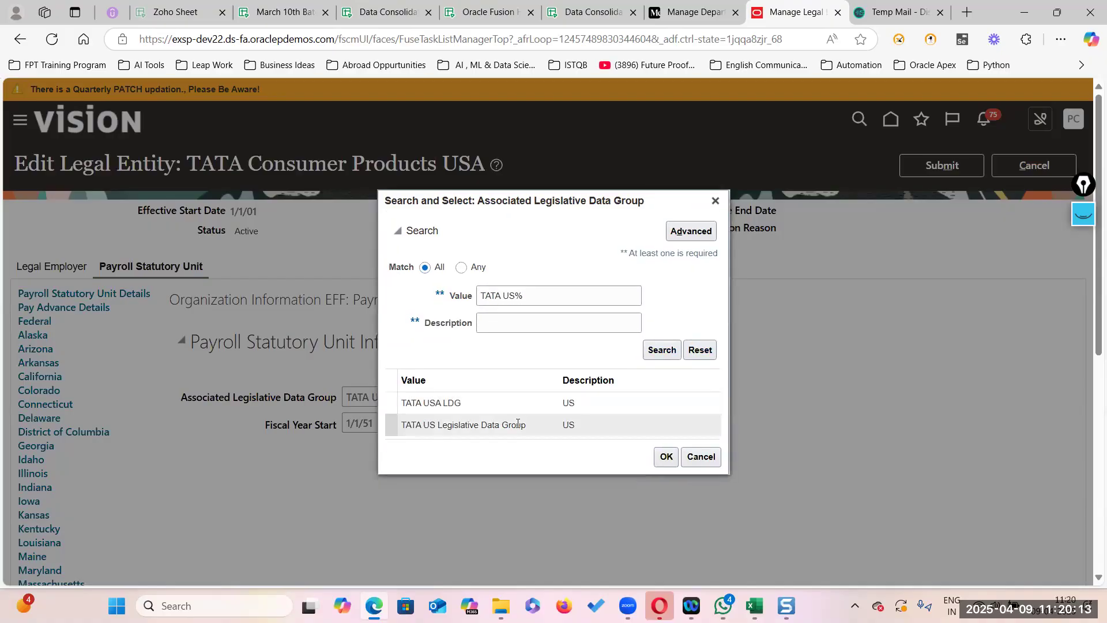
{"action": "left_click", "coordinate": [667, 457]}
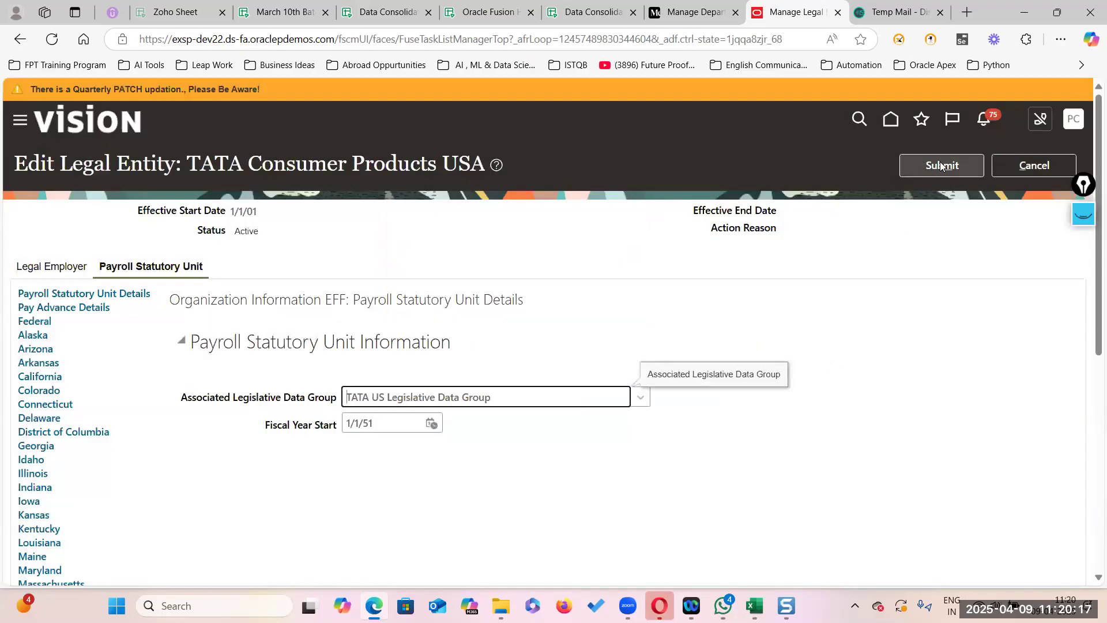
{"action": "left_click", "coordinate": [942, 165]}
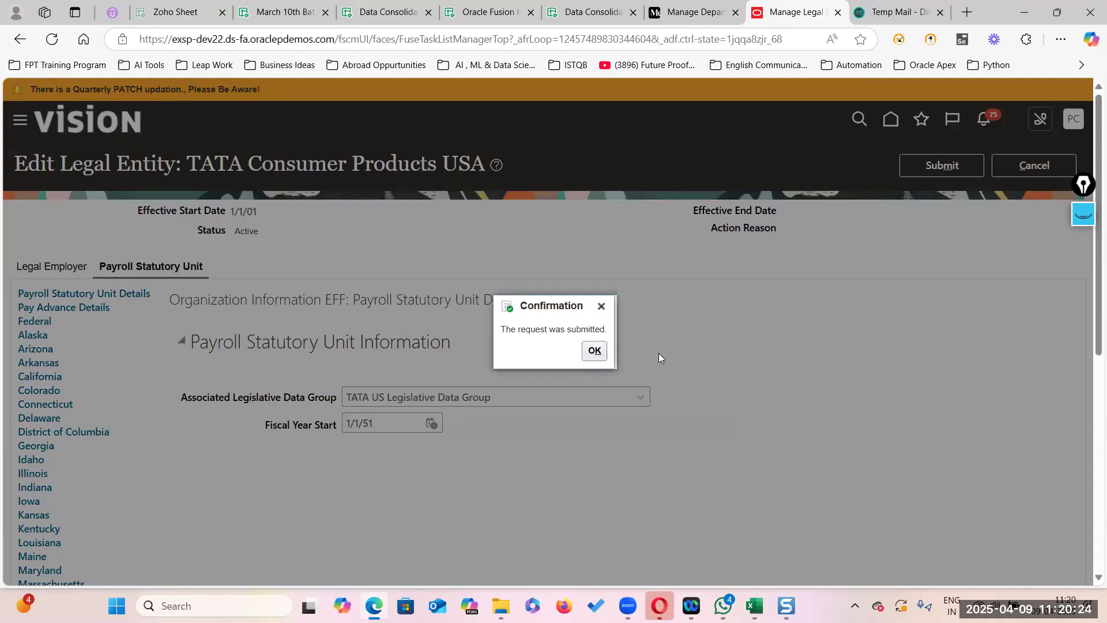
Acknowledge the submission confirmation and close the TATA Consumer Products USA legal entity page
{"action": "left_click", "coordinate": [594, 351]}
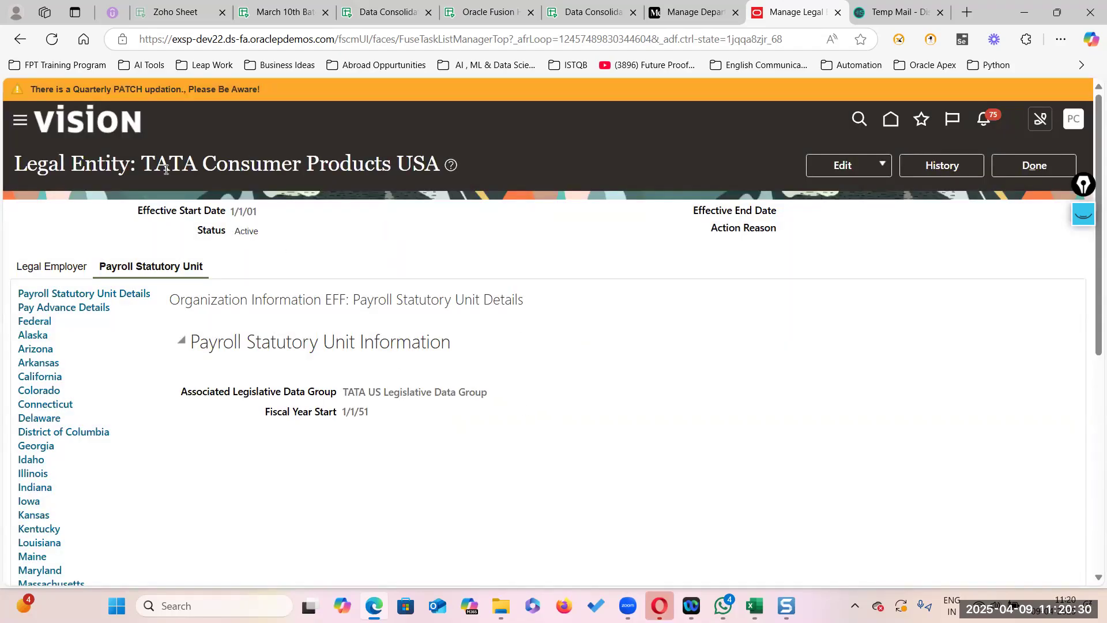
{"action": "left_click_drag", "start_coordinate": [141, 163], "coordinate": [438, 163]}
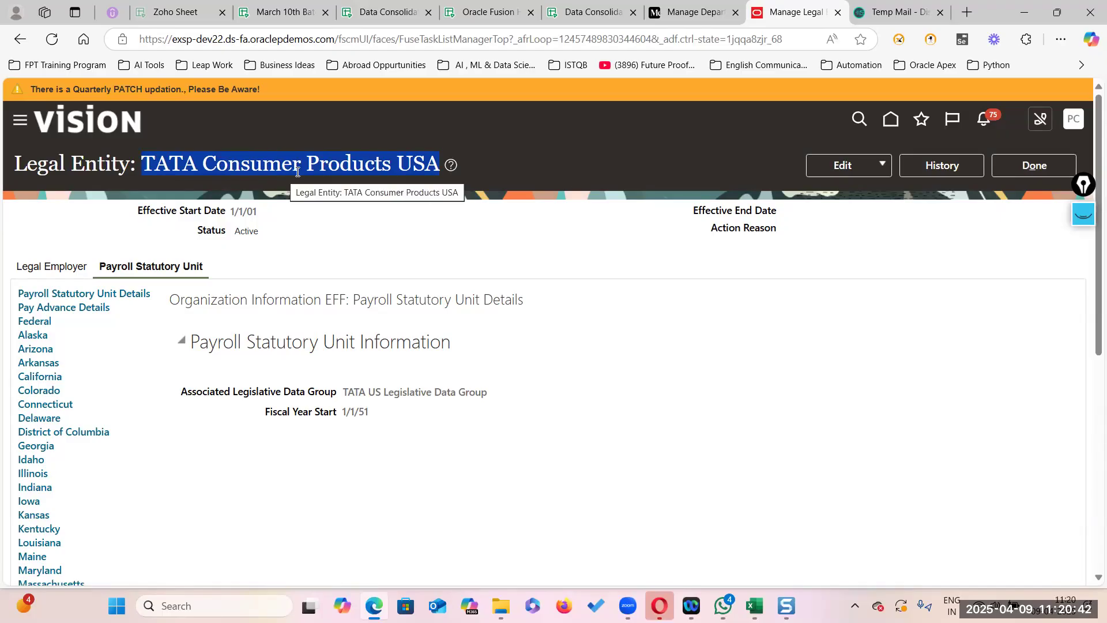
{"action": "left_click", "coordinate": [1034, 164]}
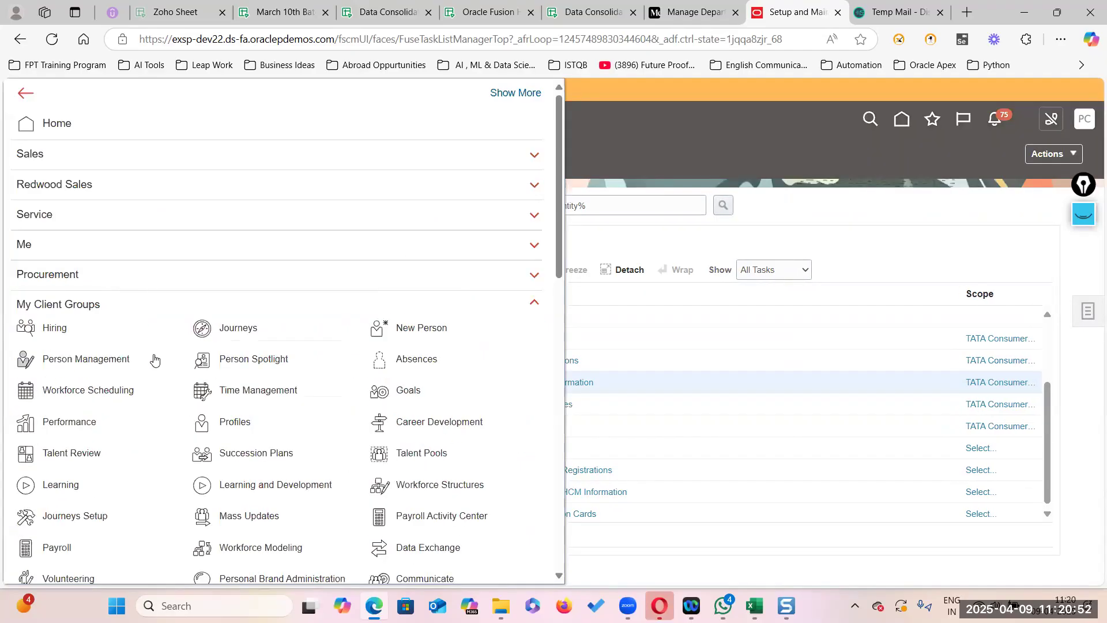
Start Hire an Employee with hire reason Hire to fill vacant position
{"action": "left_click", "coordinate": [476, 384]}
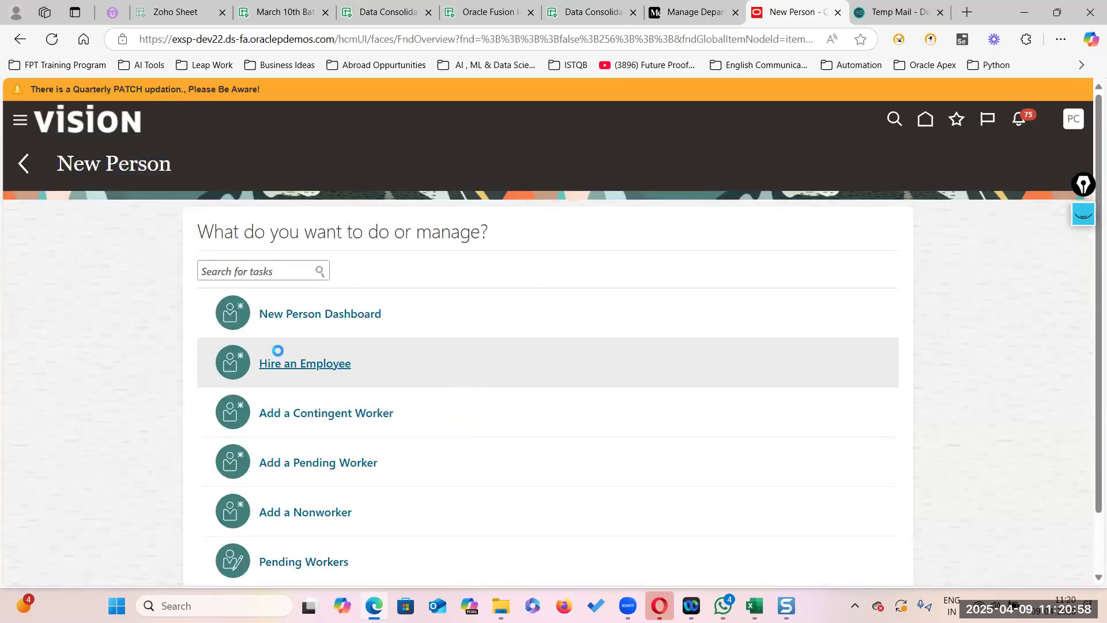
{"action": "left_click", "coordinate": [295, 368]}
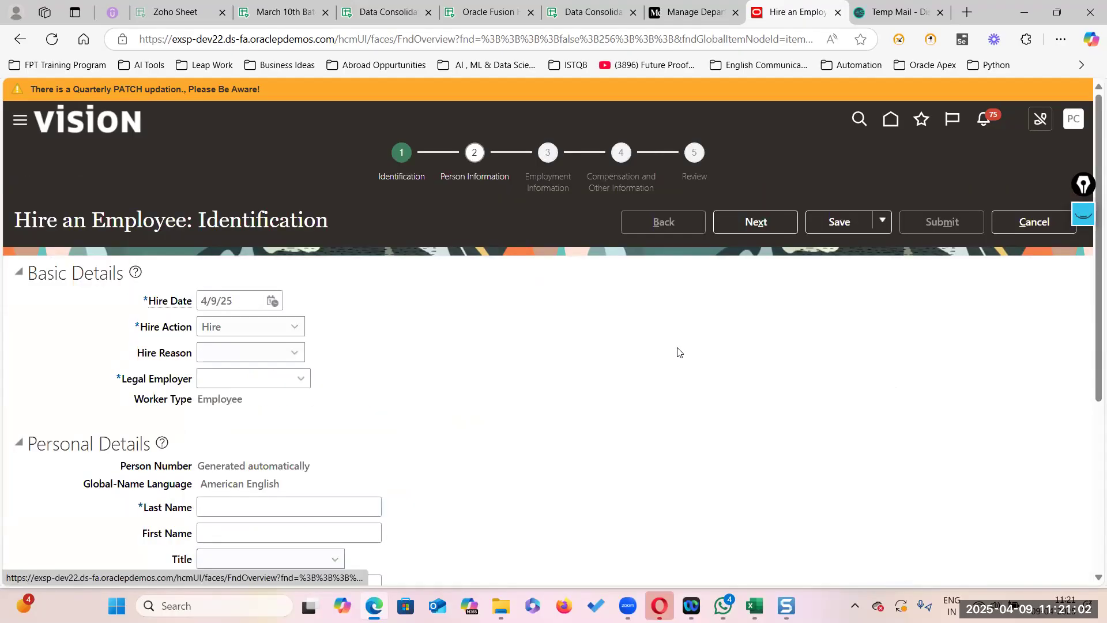
{"action": "left_click", "coordinate": [294, 353]}
{"action": "left_click", "coordinate": [264, 398]}
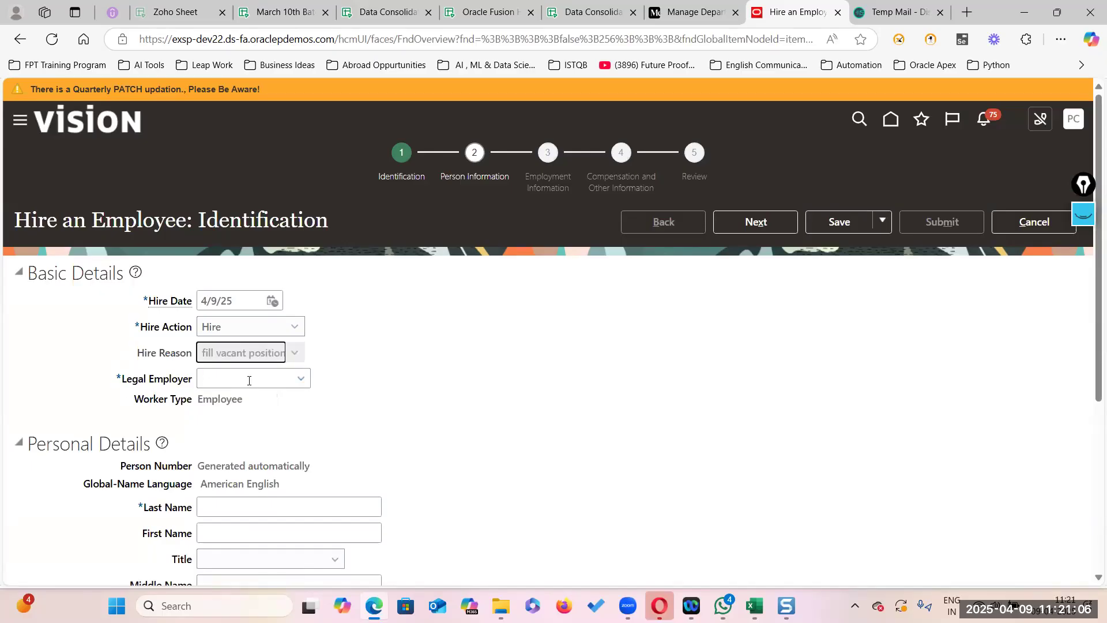
Search legal employers for TATA% and set TATA Consumer Products USA as legal employer
{"action": "left_click", "coordinate": [301, 380]}
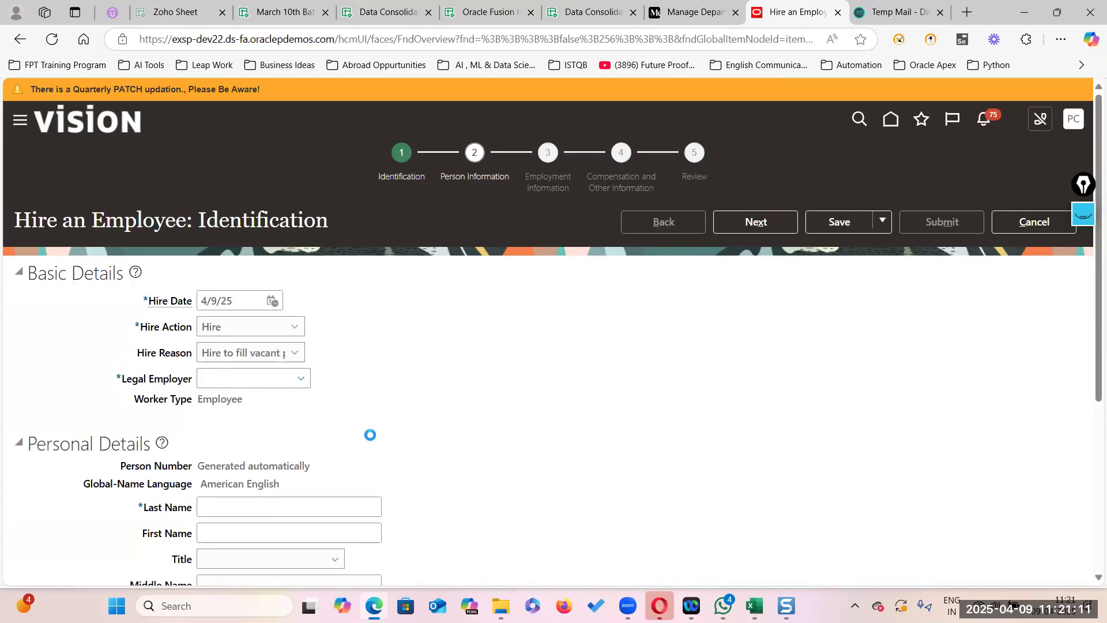
{"action": "left_click", "coordinate": [214, 355]}
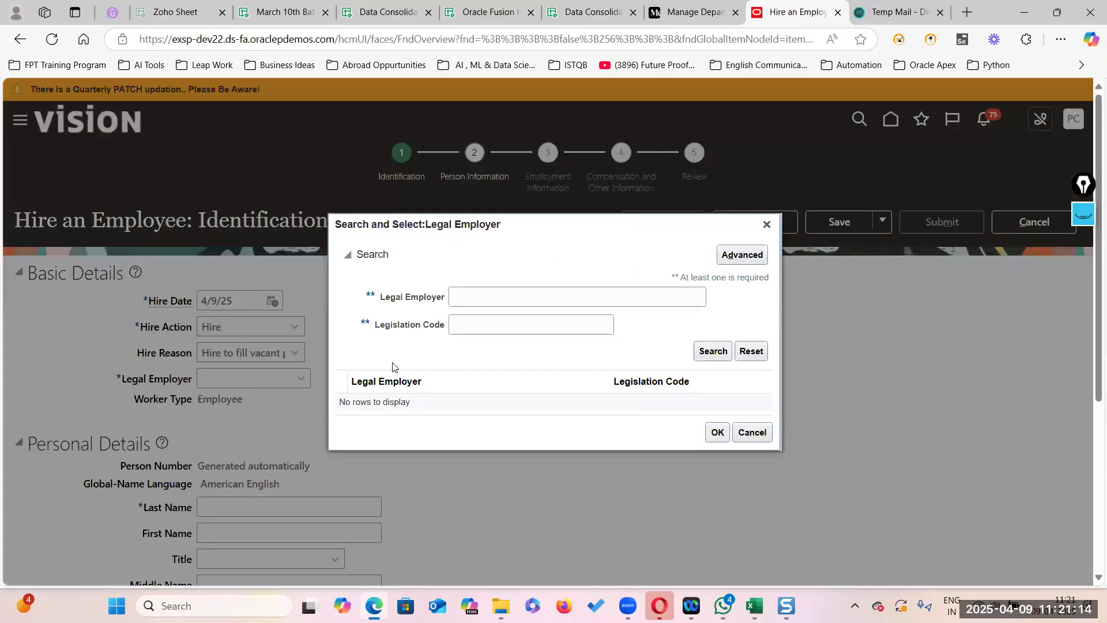
{"action": "left_click", "coordinate": [465, 291]}
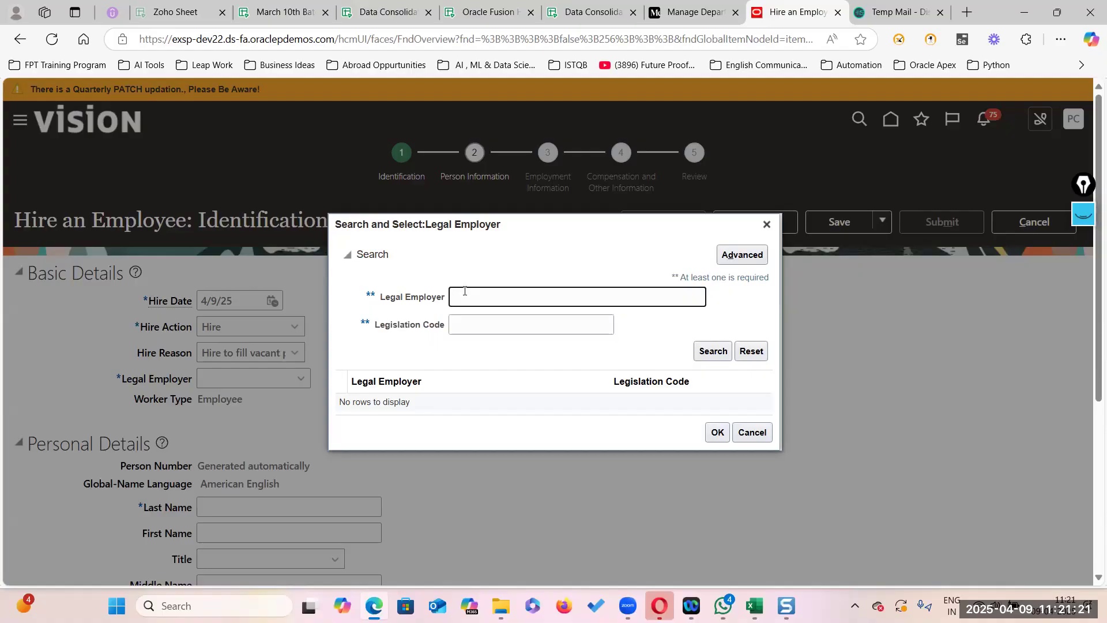
{"action": "type", "text": "TATA%"}
{"action": "key", "text": "Return"}
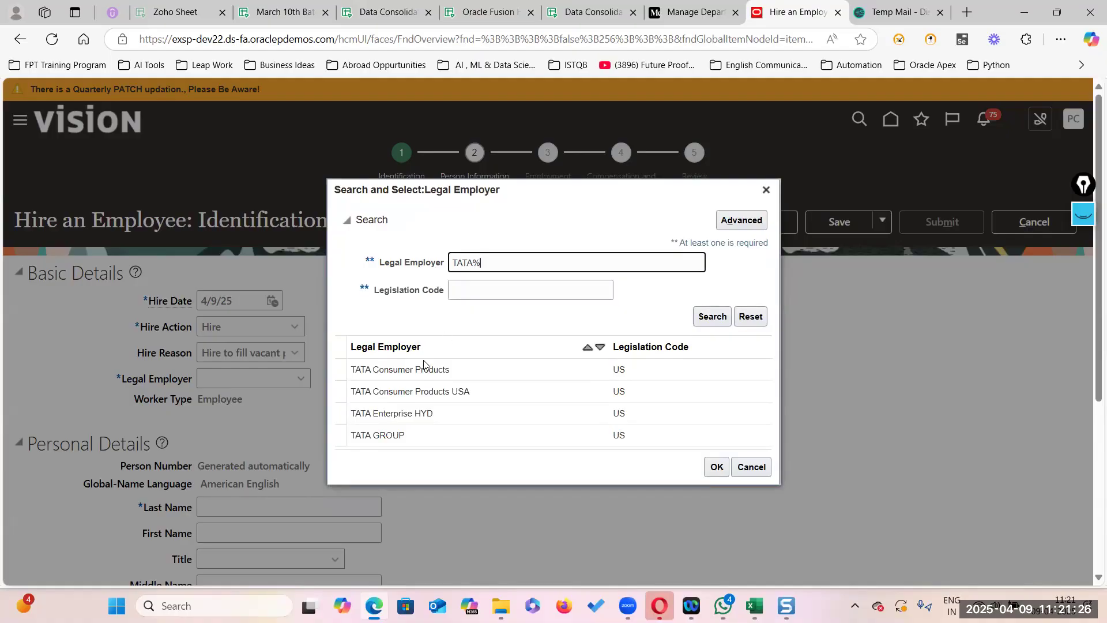
{"action": "left_click", "coordinate": [459, 397]}
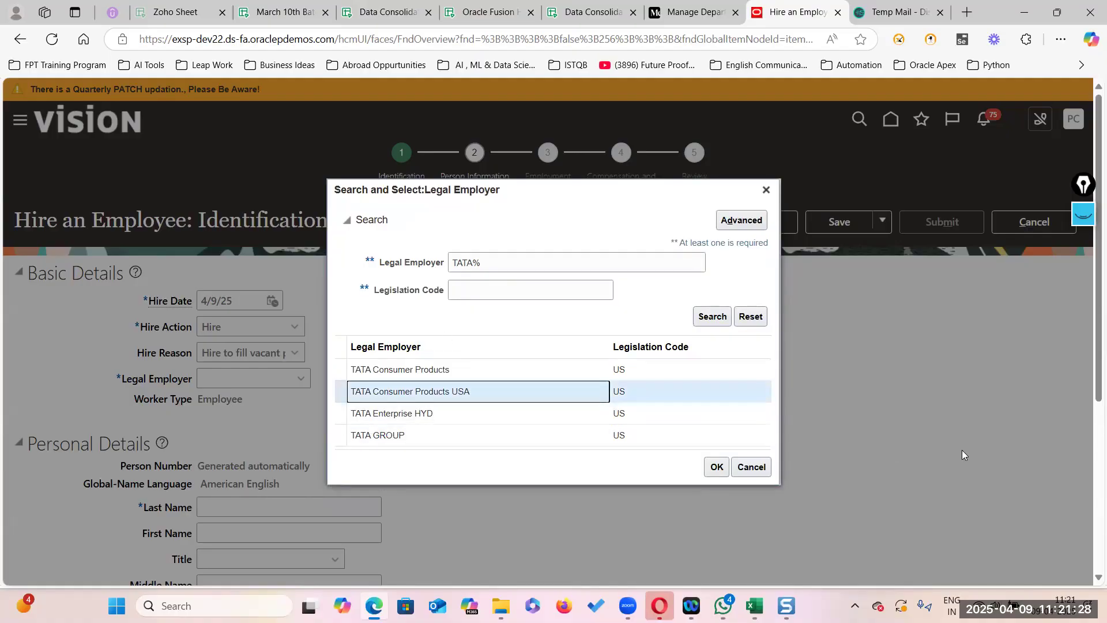
{"action": "left_click", "coordinate": [717, 466]}
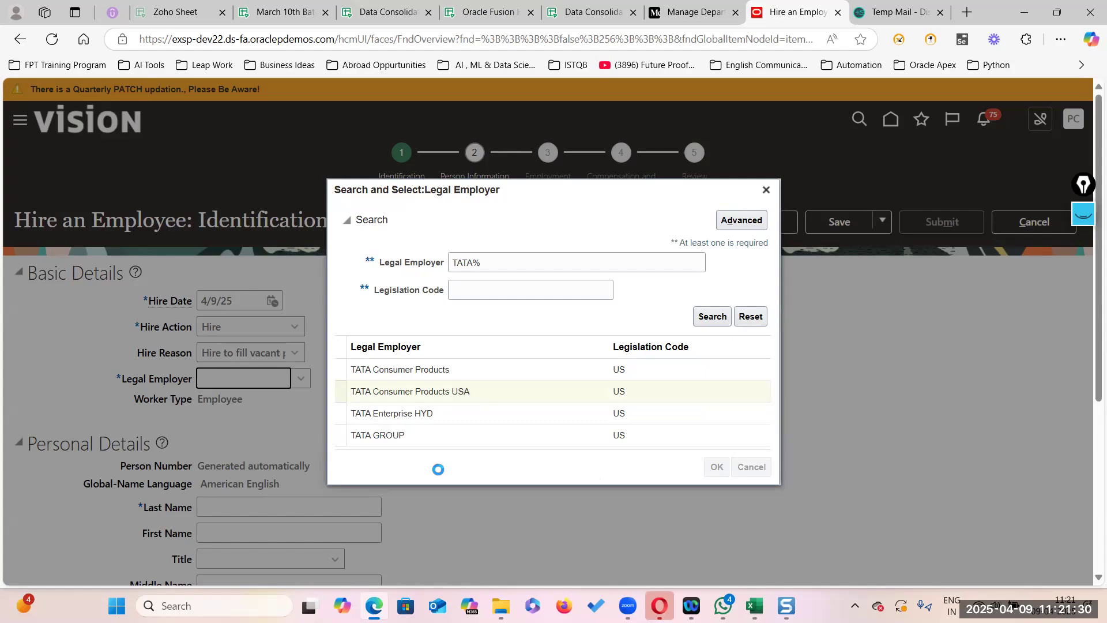
{"action": "scroll", "coordinate": [250, 443], "scroll_direction": "down", "scroll_amount": 4}
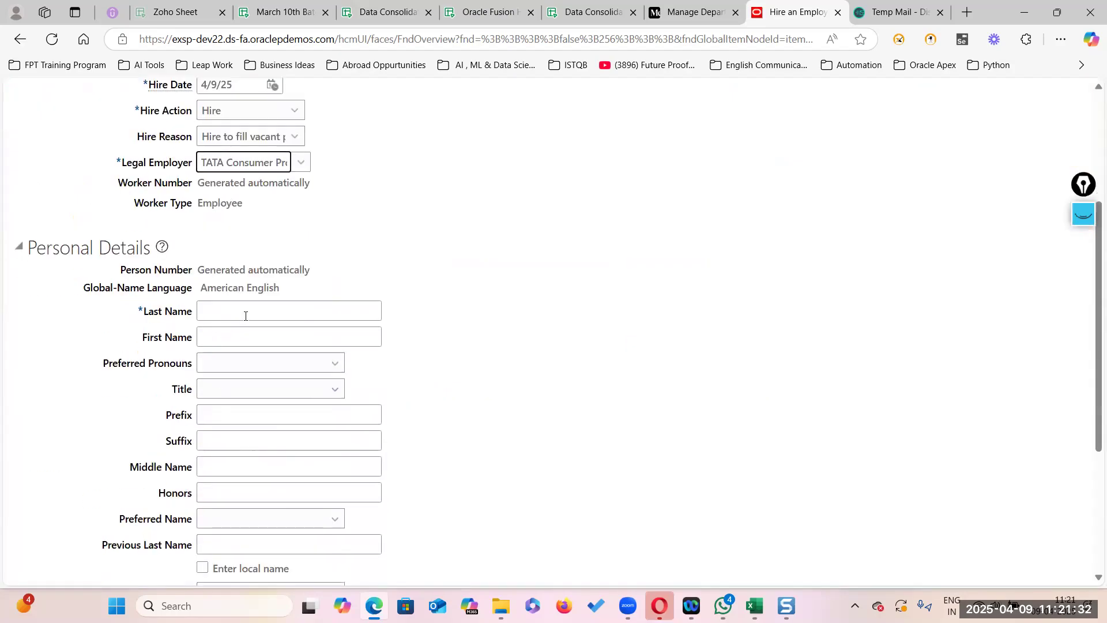
Look up the sample person's name on the Person Names sheet of the Zoho notes
{"action": "left_click", "coordinate": [607, 21]}
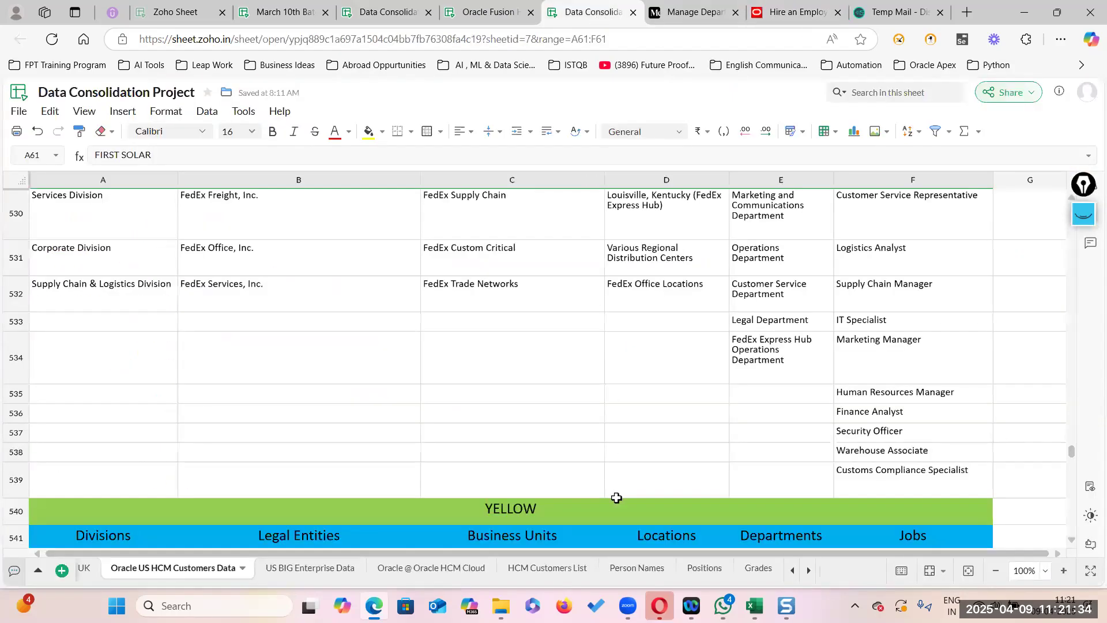
{"action": "left_click", "coordinate": [640, 568]}
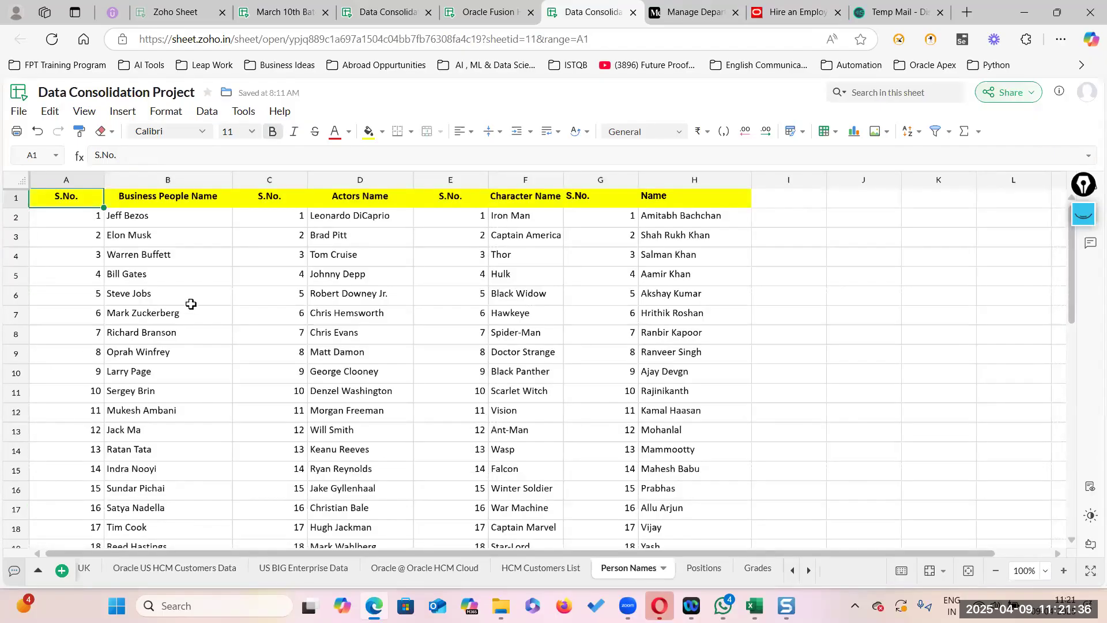
{"action": "double_click", "coordinate": [154, 293]}
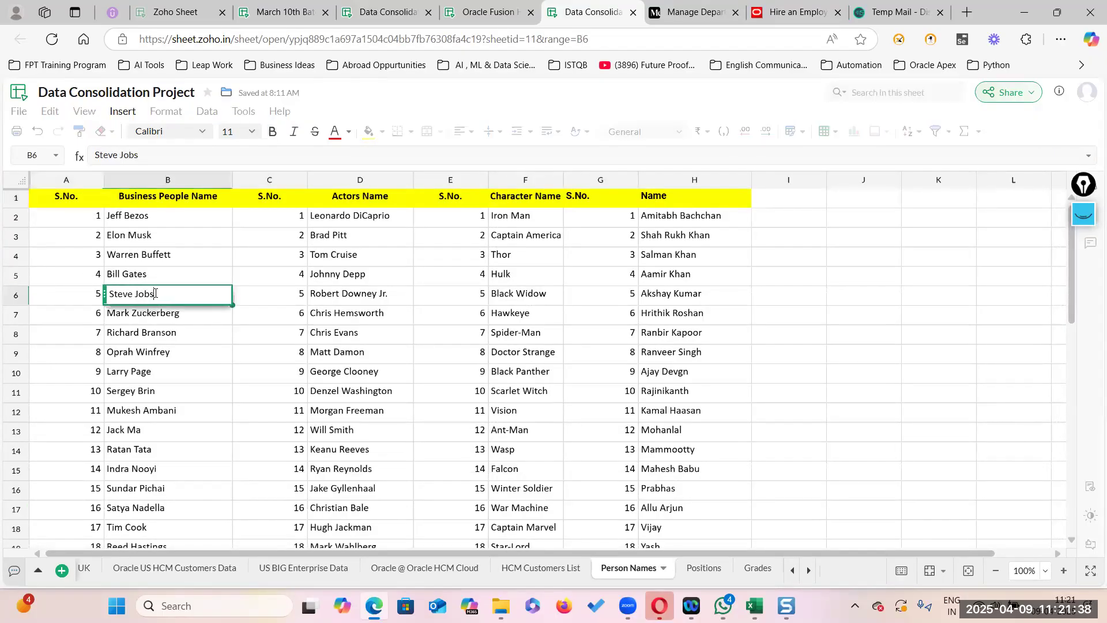
{"action": "left_click", "coordinate": [804, 5]}
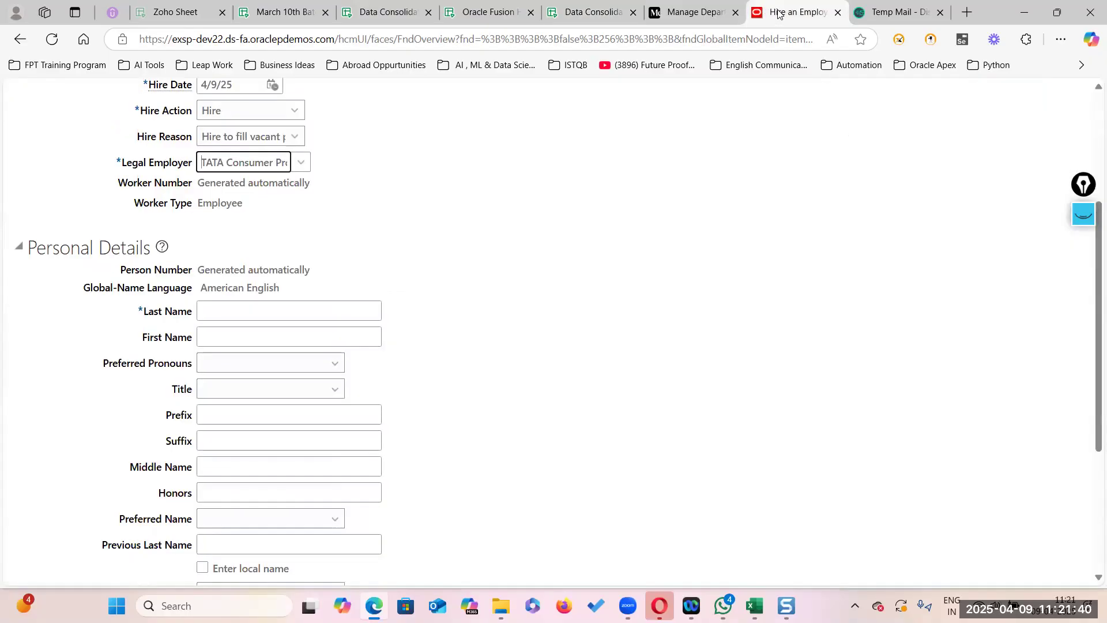
Enter the new hire's last and first name, Male gender and birth date 1/1/78
{"action": "left_click", "coordinate": [225, 312]}
{"action": "type", "text": "Job"}
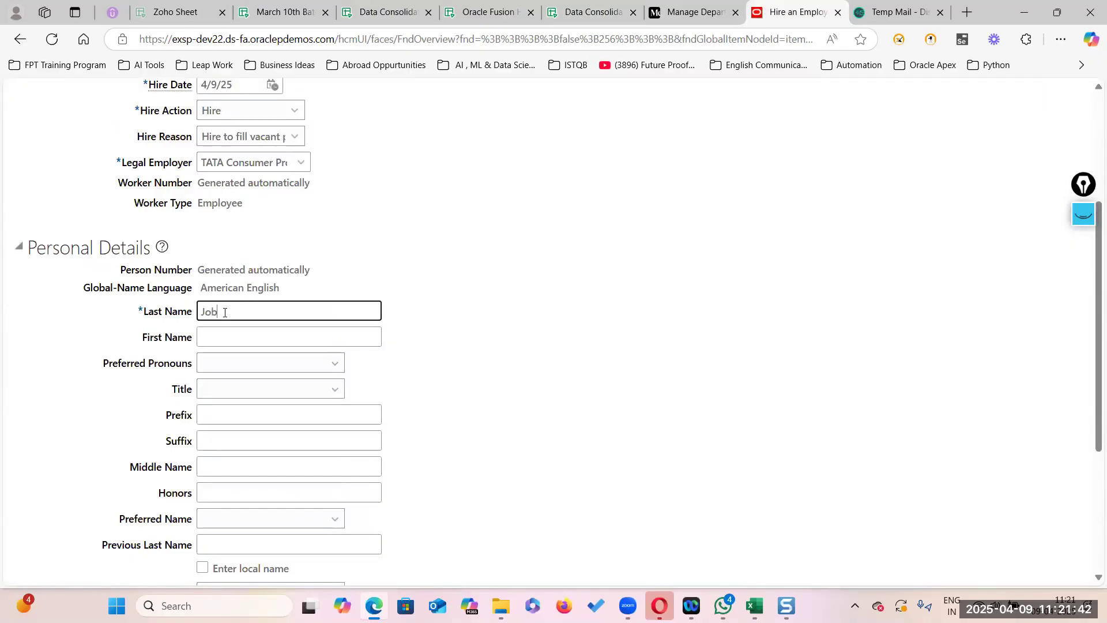
{"action": "type", "text": "s"}
{"action": "key", "text": "Tab"}
{"action": "type", "text": "Steve"}
{"action": "scroll", "coordinate": [263, 390], "scroll_direction": "down", "scroll_amount": 3}
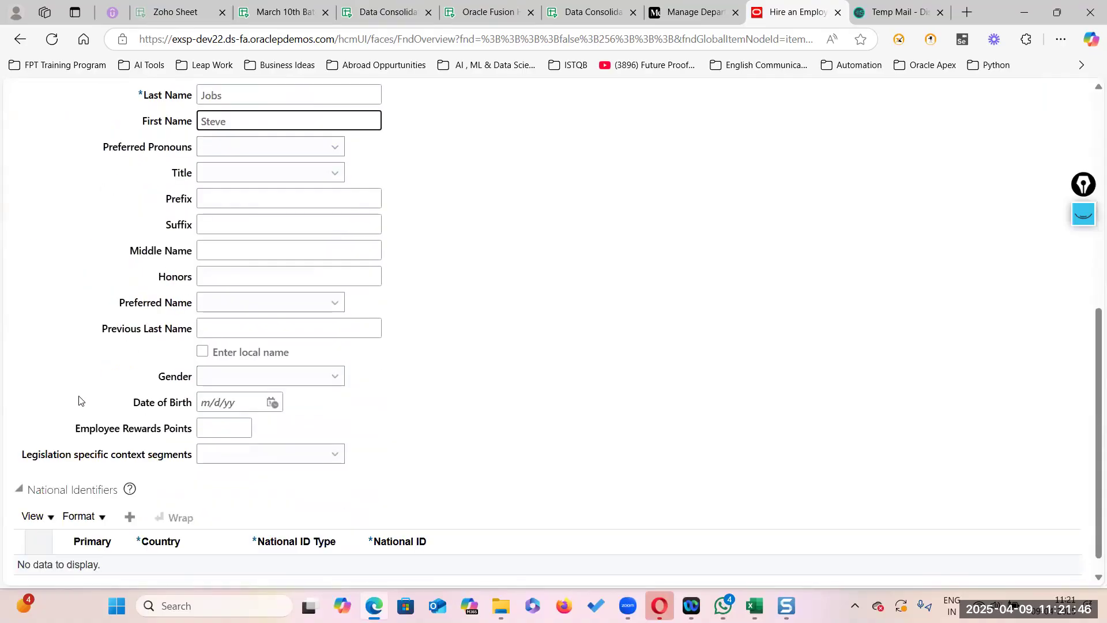
{"action": "left_click", "coordinate": [327, 377]}
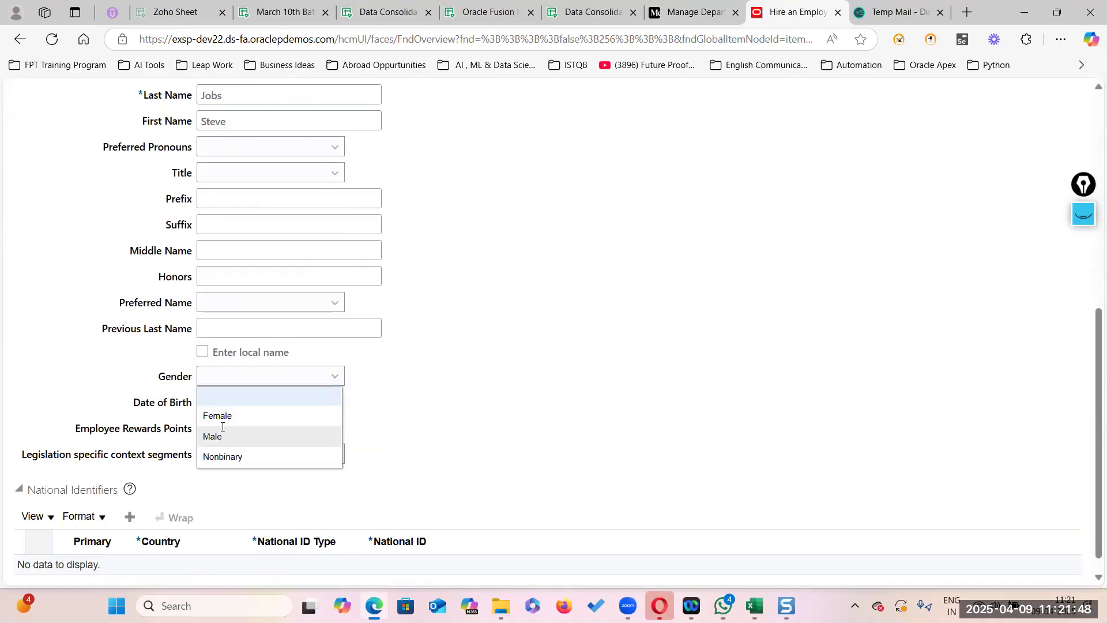
{"action": "left_click", "coordinate": [213, 436]}
{"action": "left_click", "coordinate": [241, 401]}
{"action": "type", "text": "1/"}
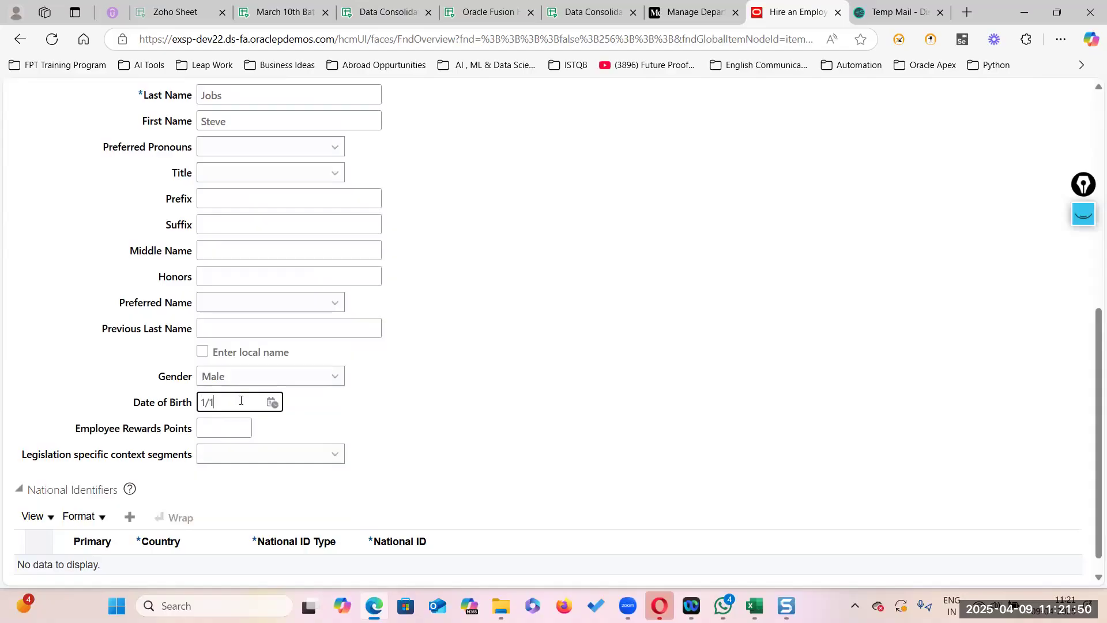
{"action": "type", "text": "1/19"}
Add a Social Security Number national identifier with the employee's number and continue
{"action": "left_click", "coordinate": [99, 566]}
{"action": "left_click", "coordinate": [348, 538]}
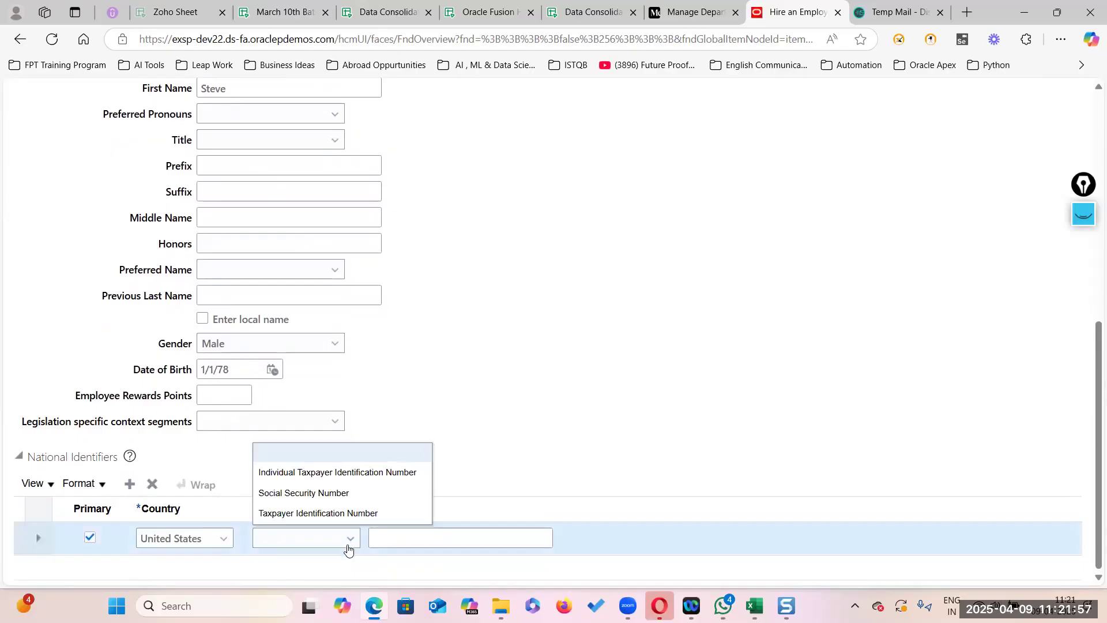
{"action": "left_click", "coordinate": [331, 496]}
{"action": "left_click", "coordinate": [410, 539]}
{"action": "type", "text": "458-56-7865"}
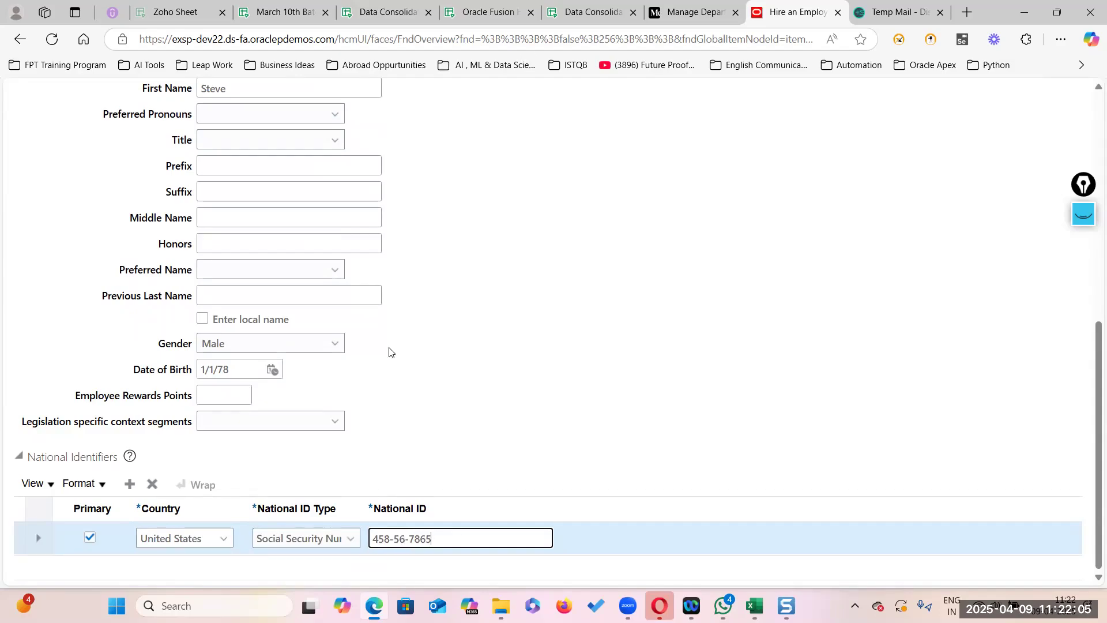
{"action": "scroll", "coordinate": [410, 341], "scroll_direction": "up", "scroll_amount": 8}
{"action": "left_click", "coordinate": [759, 189]}
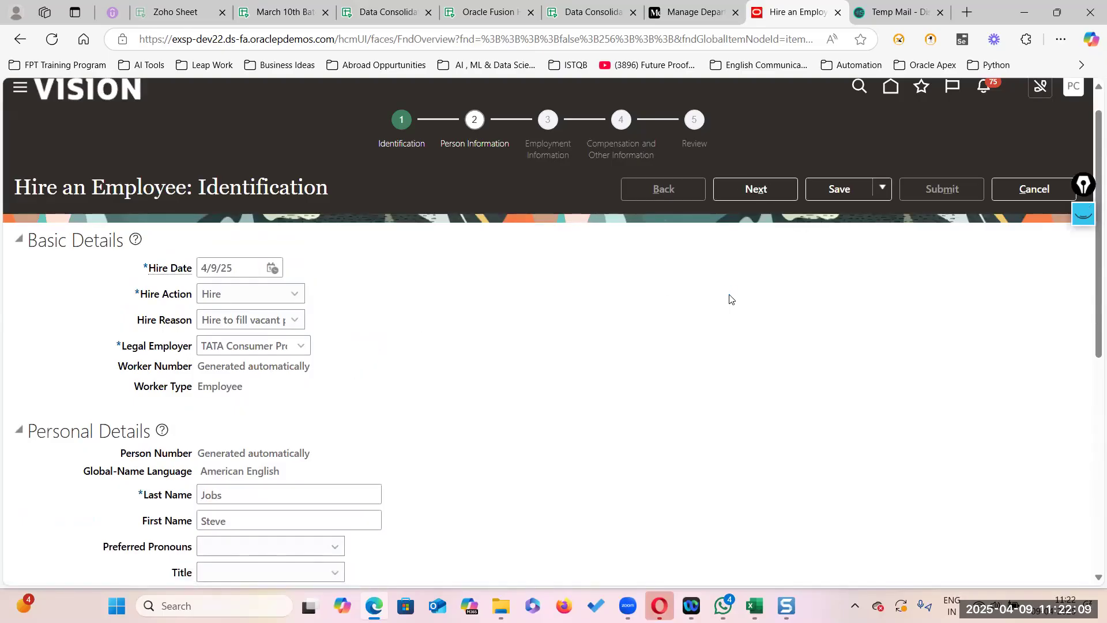
Enter the new hire's street address as the first address line
{"action": "scroll", "coordinate": [219, 433], "scroll_direction": "down", "scroll_amount": 3}
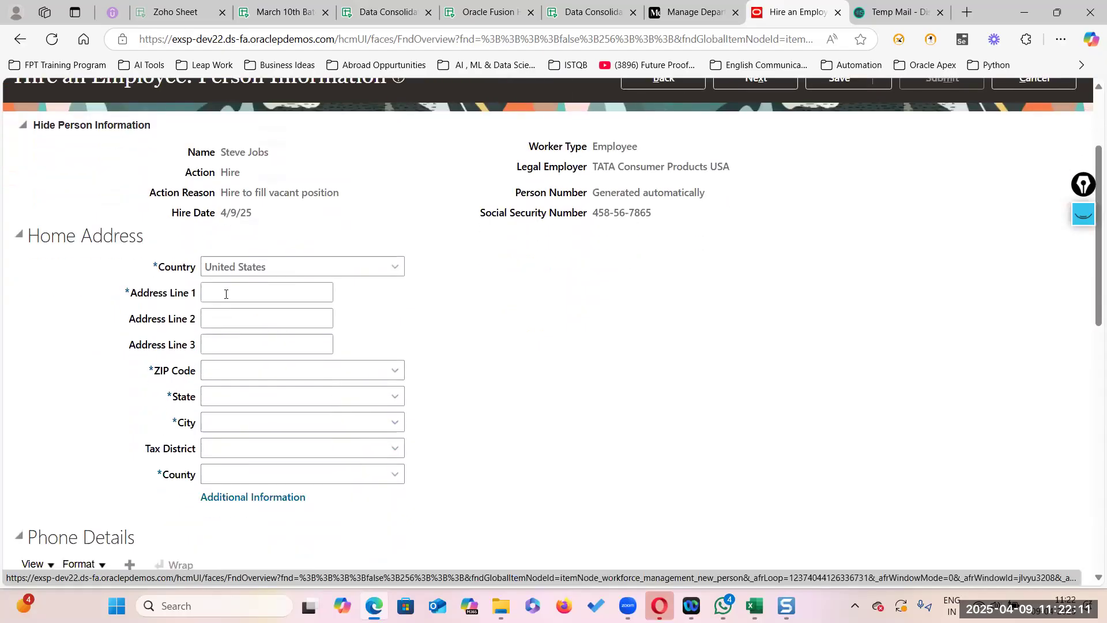
{"action": "left_click", "coordinate": [225, 293]}
{"action": "type", "text": "TATA Way, R"}
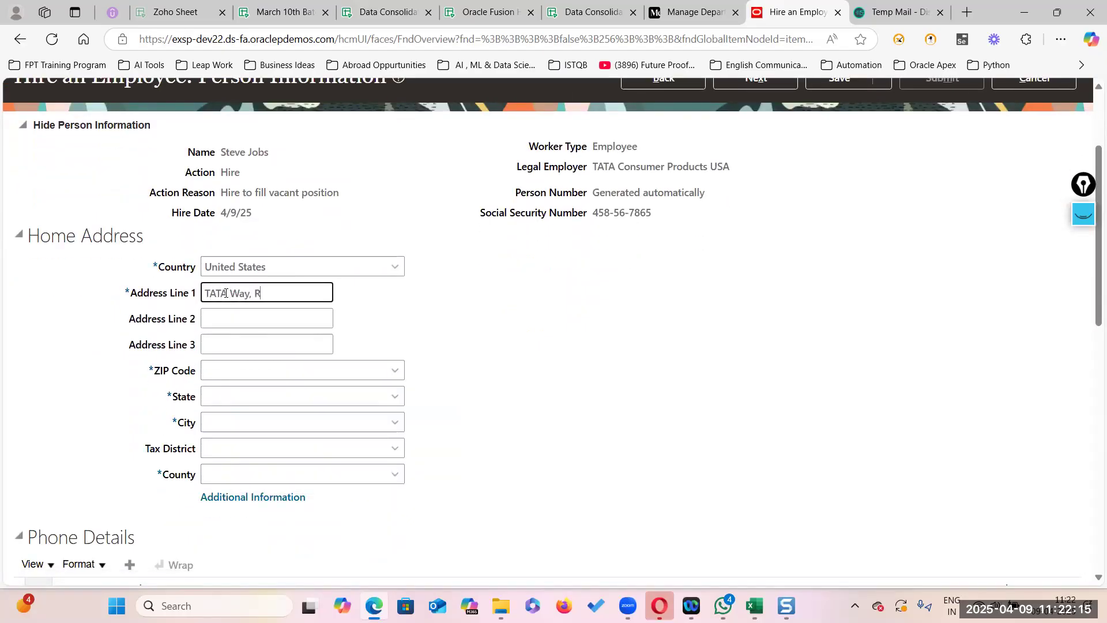
{"action": "type", "text": "WC"}
Pick the ZIP code from the lookup so state, city and county fill in, then continue
{"action": "left_click", "coordinate": [392, 370]}
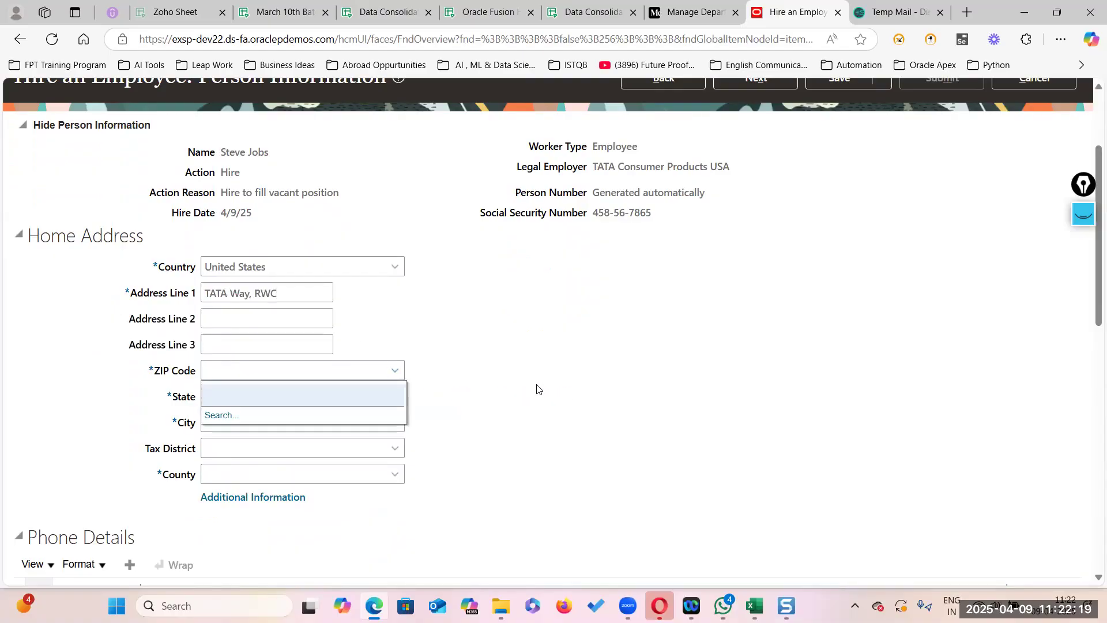
{"action": "left_click", "coordinate": [218, 416]}
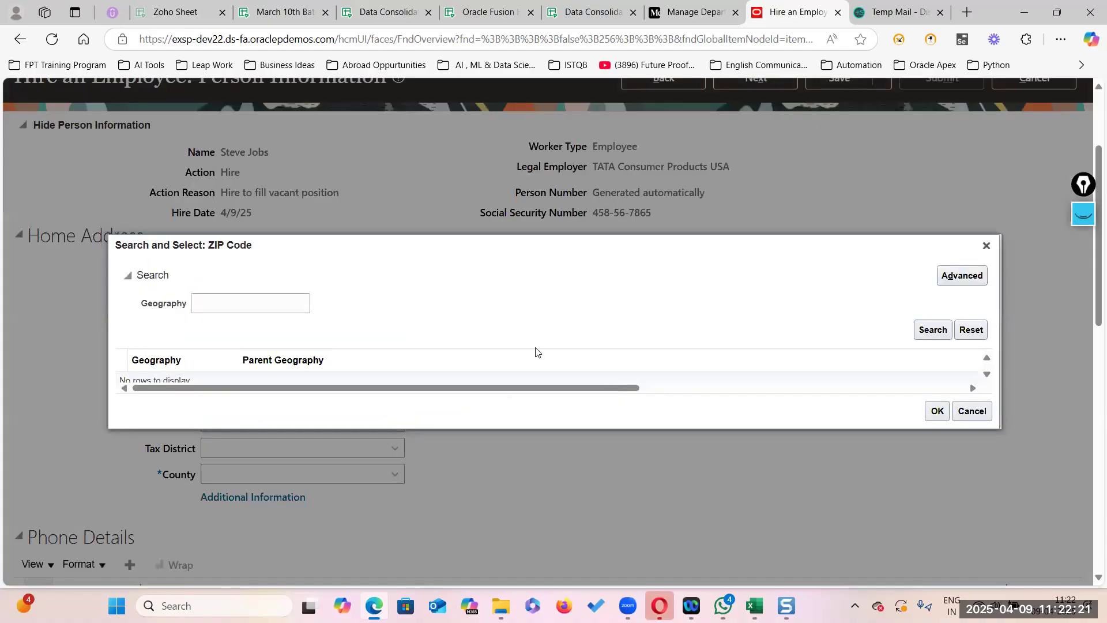
{"action": "left_click", "coordinate": [216, 305]}
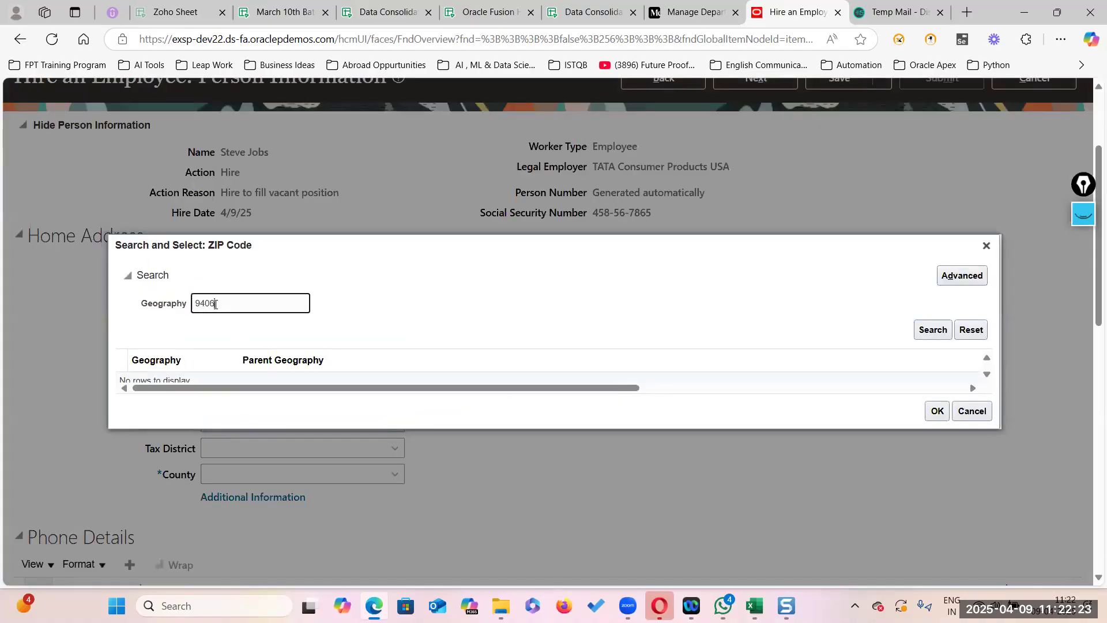
{"action": "key", "text": "Return"}
{"action": "scroll", "coordinate": [373, 463], "scroll_direction": "down", "scroll_amount": 8}
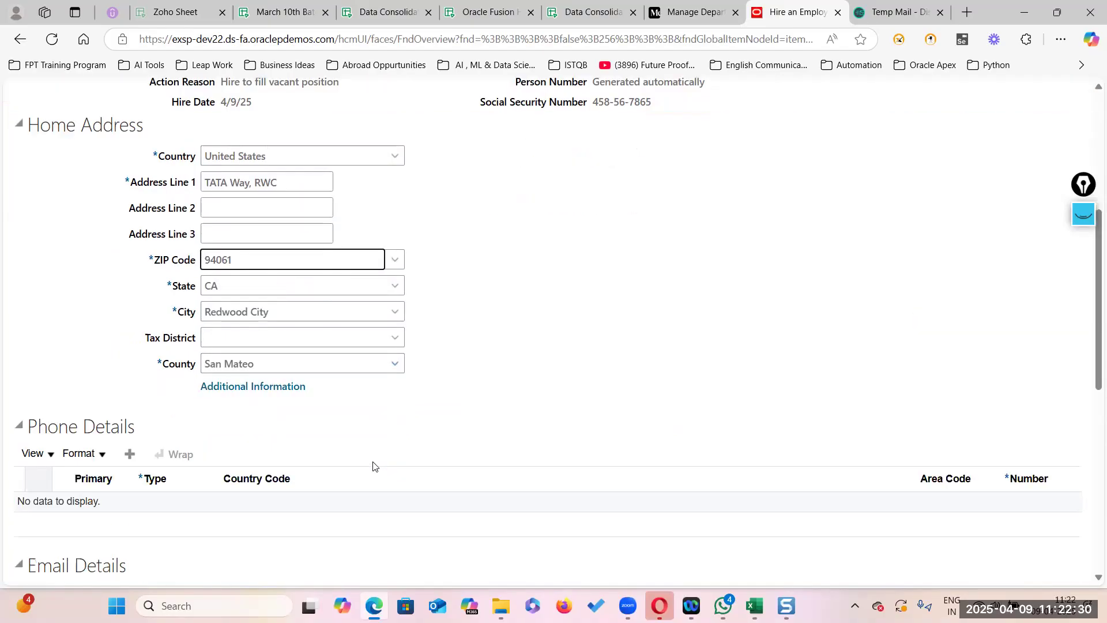
{"action": "scroll", "coordinate": [148, 507], "scroll_direction": "down", "scroll_amount": 4}
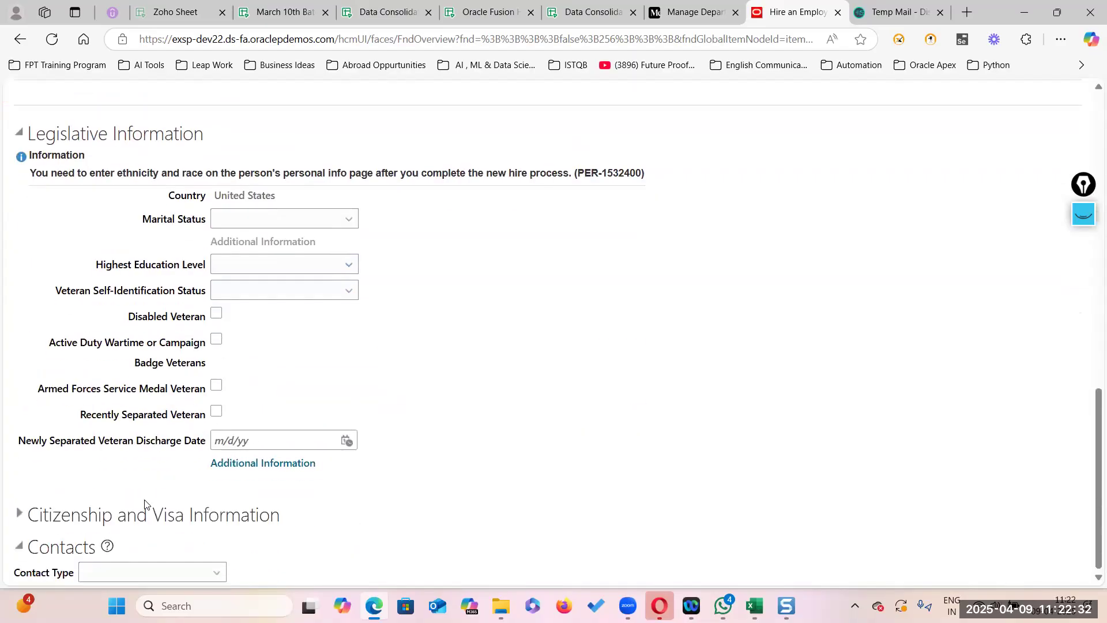
{"action": "scroll", "coordinate": [406, 474], "scroll_direction": "up", "scroll_amount": 9}
{"action": "scroll", "coordinate": [406, 474], "scroll_direction": "up", "scroll_amount": 6}
{"action": "left_click", "coordinate": [756, 222]}
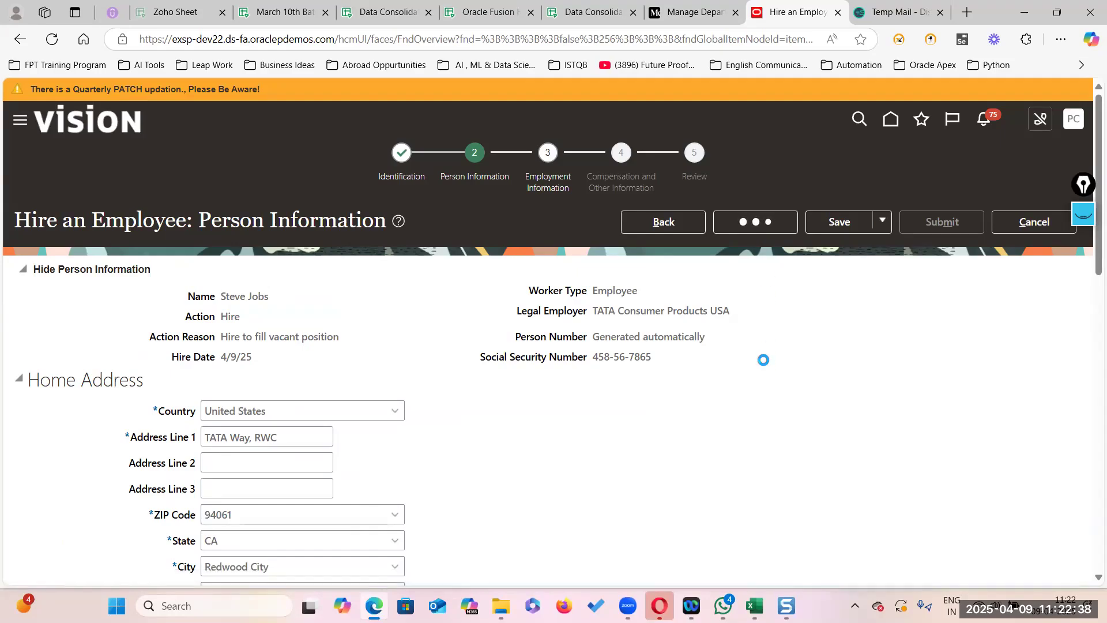
Search business units for TATA% and choose TATA Tea BU for the assignment
{"action": "scroll", "coordinate": [309, 433], "scroll_direction": "down", "scroll_amount": 10}
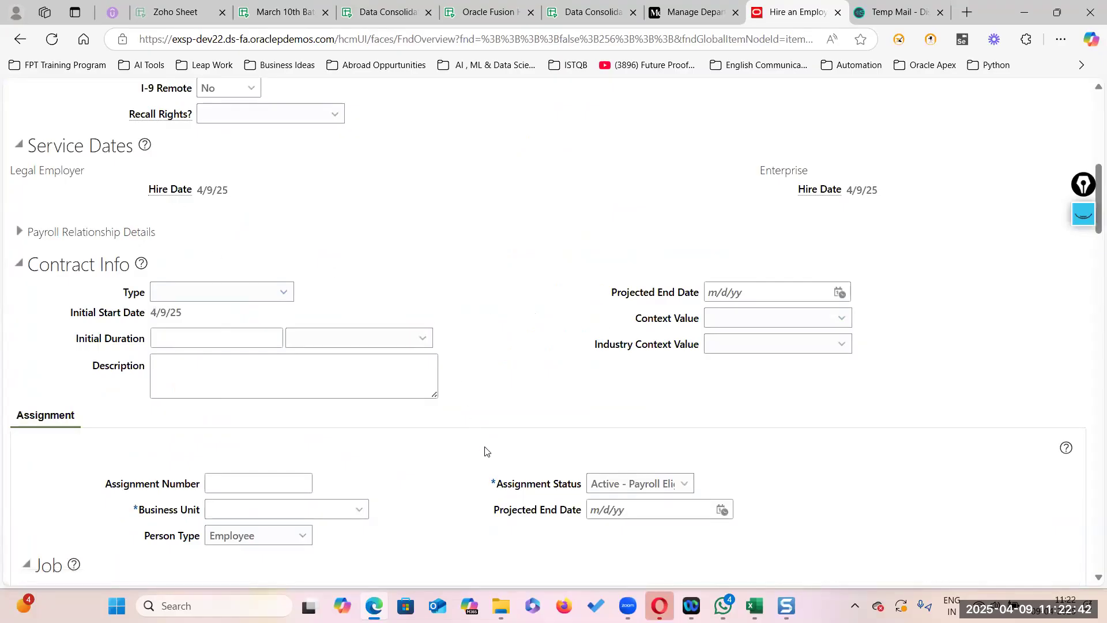
{"action": "scroll", "coordinate": [485, 452], "scroll_direction": "down", "scroll_amount": 6}
{"action": "scroll", "coordinate": [231, 219], "scroll_direction": "up", "scroll_amount": 3}
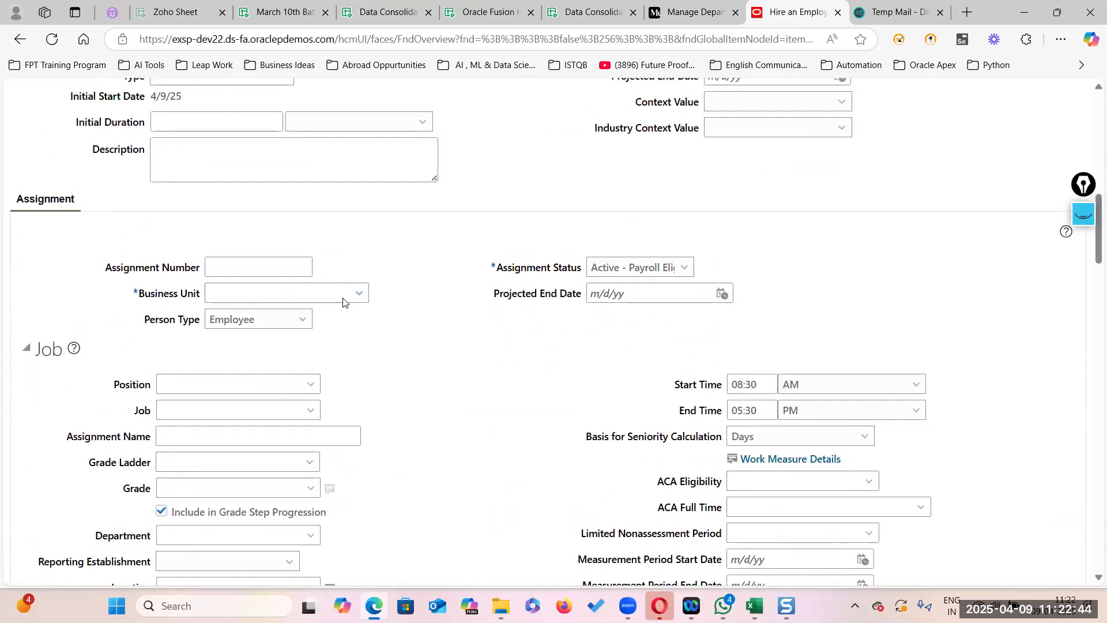
{"action": "left_click", "coordinate": [359, 293]}
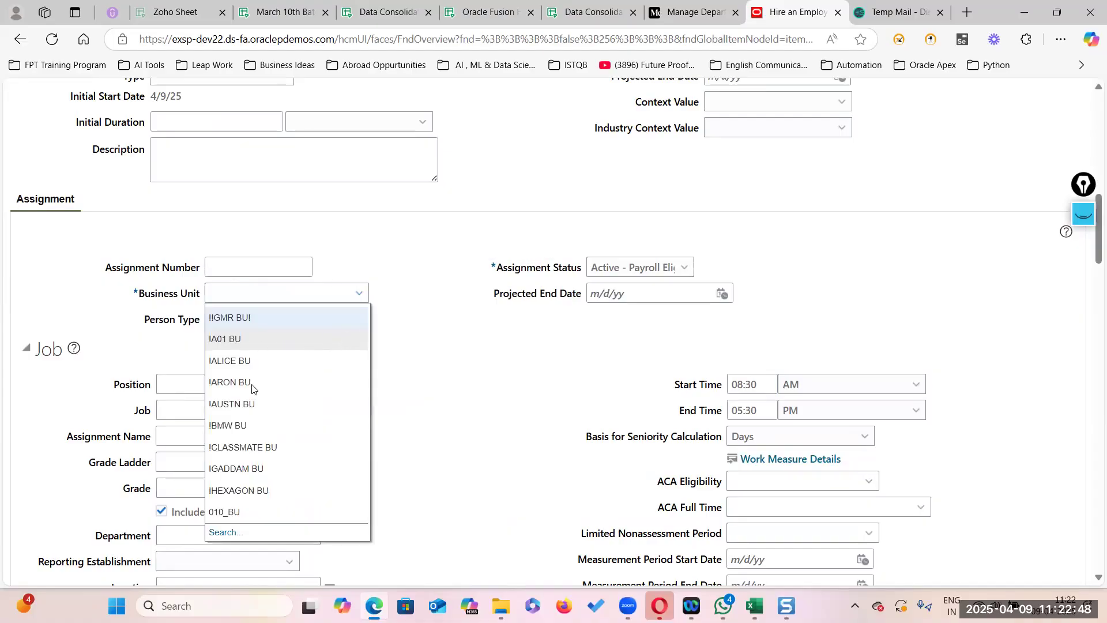
{"action": "left_click", "coordinate": [224, 533]}
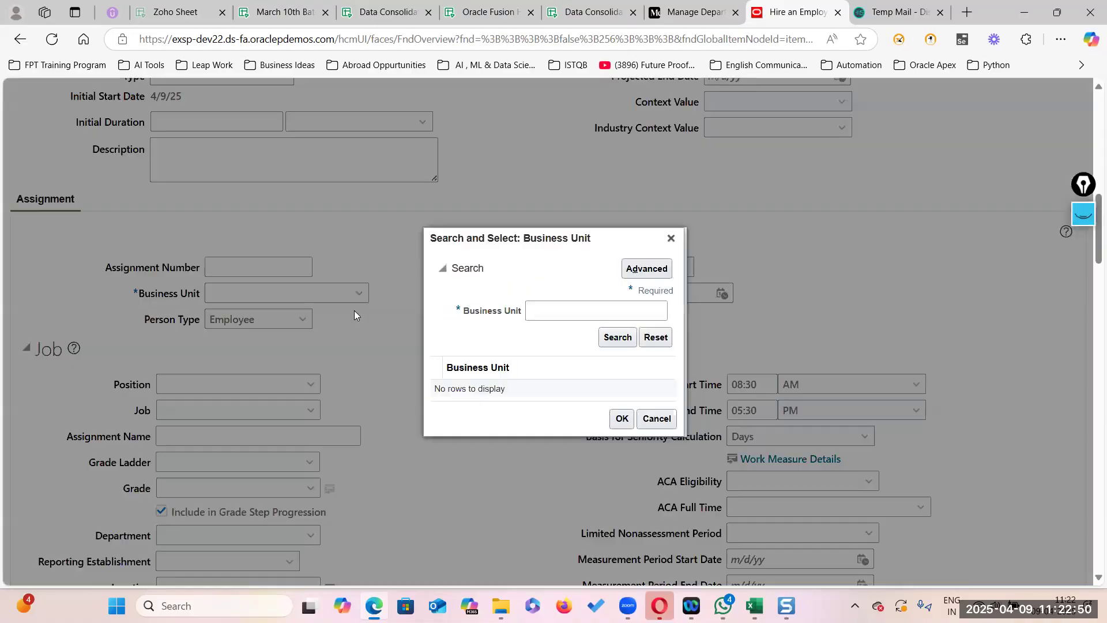
{"action": "left_click", "coordinate": [542, 304]}
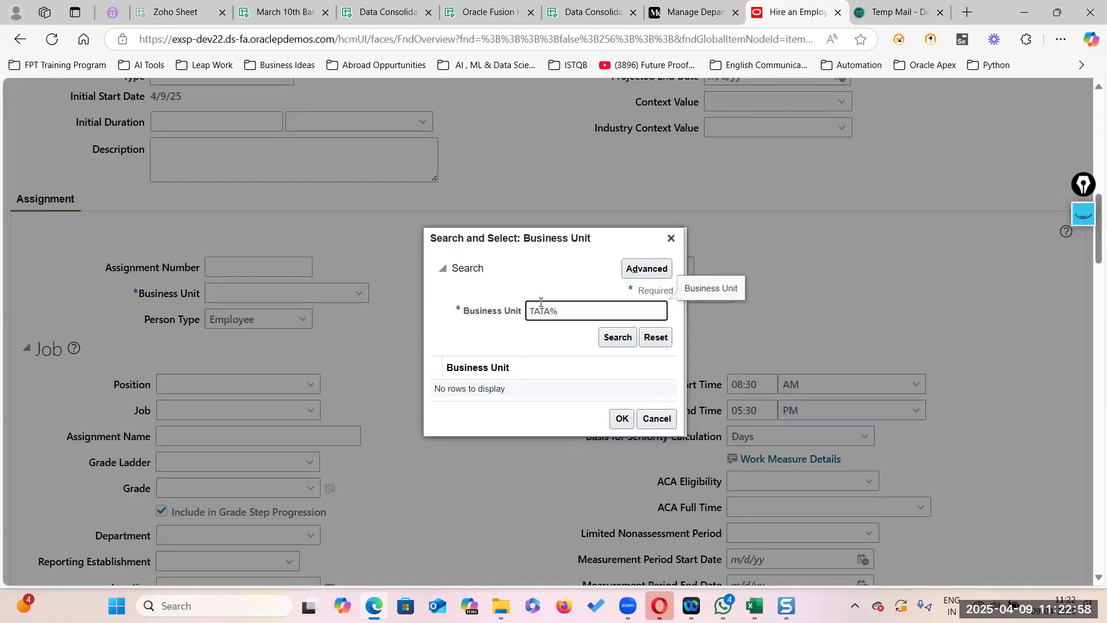
{"action": "type", "text": "TATA%"}
{"action": "key", "text": "Return"}
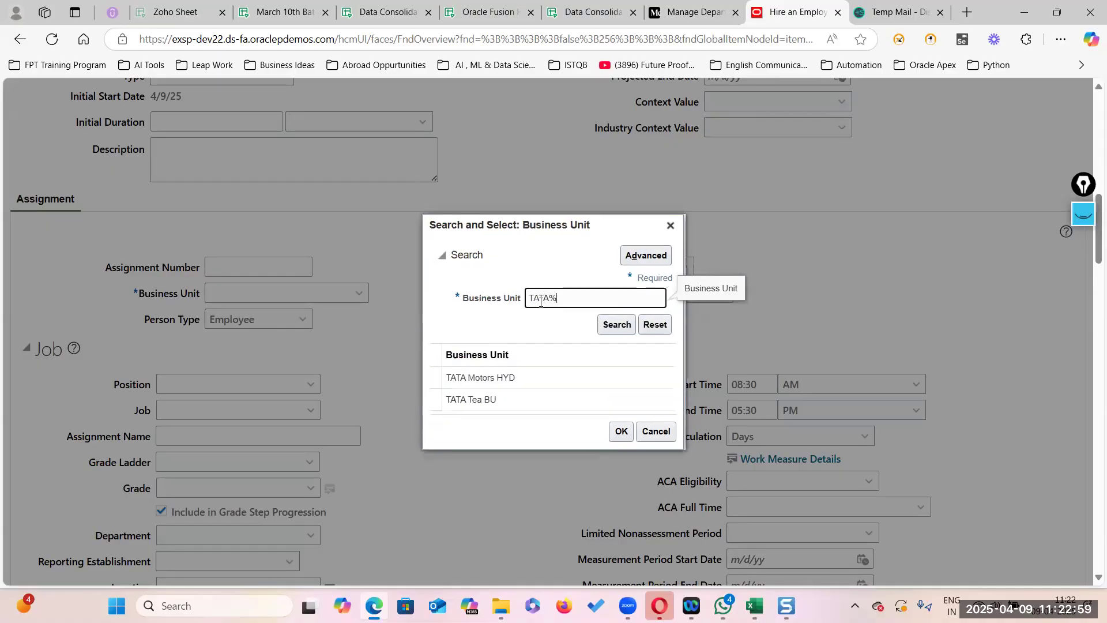
{"action": "double_click", "coordinate": [507, 400]}
{"action": "scroll", "coordinate": [378, 396], "scroll_direction": "down", "scroll_amount": 3}
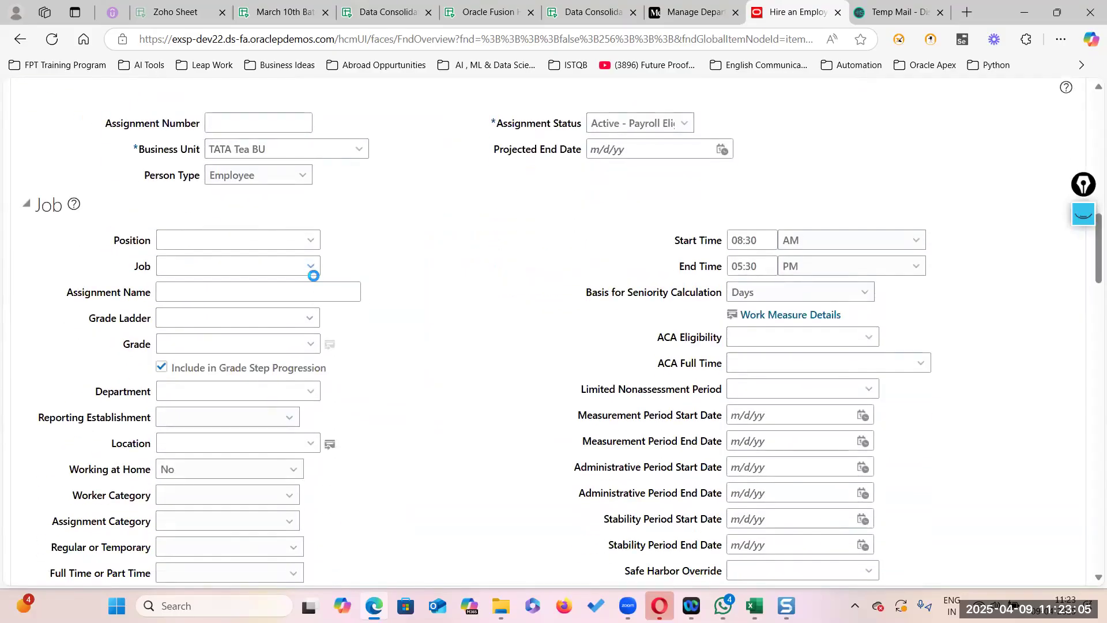
Search jobs starting with H, set Human Resources Specialist, and advance to Compensation
{"action": "left_click", "coordinate": [311, 266]}
{"action": "left_click", "coordinate": [190, 310]}
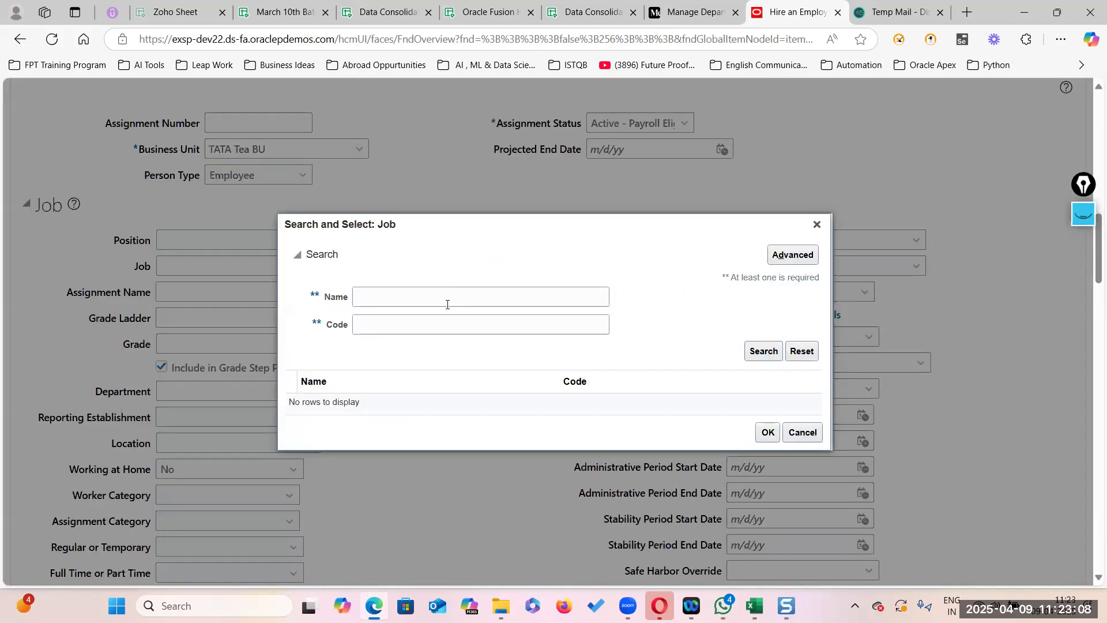
{"action": "left_click", "coordinate": [395, 300]}
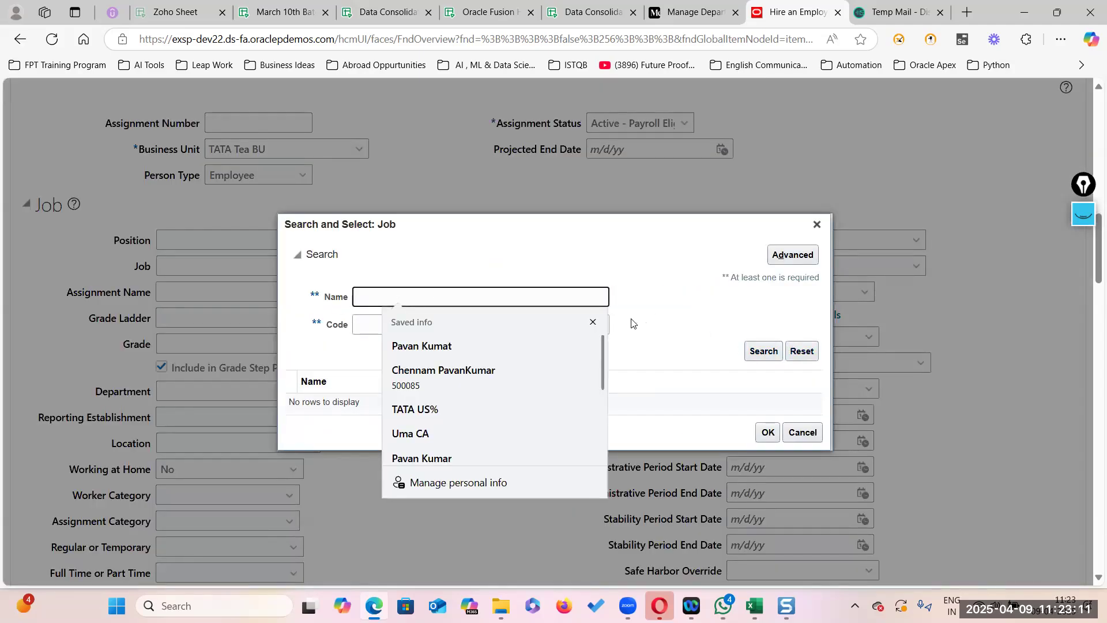
{"action": "type", "text": "H%"}
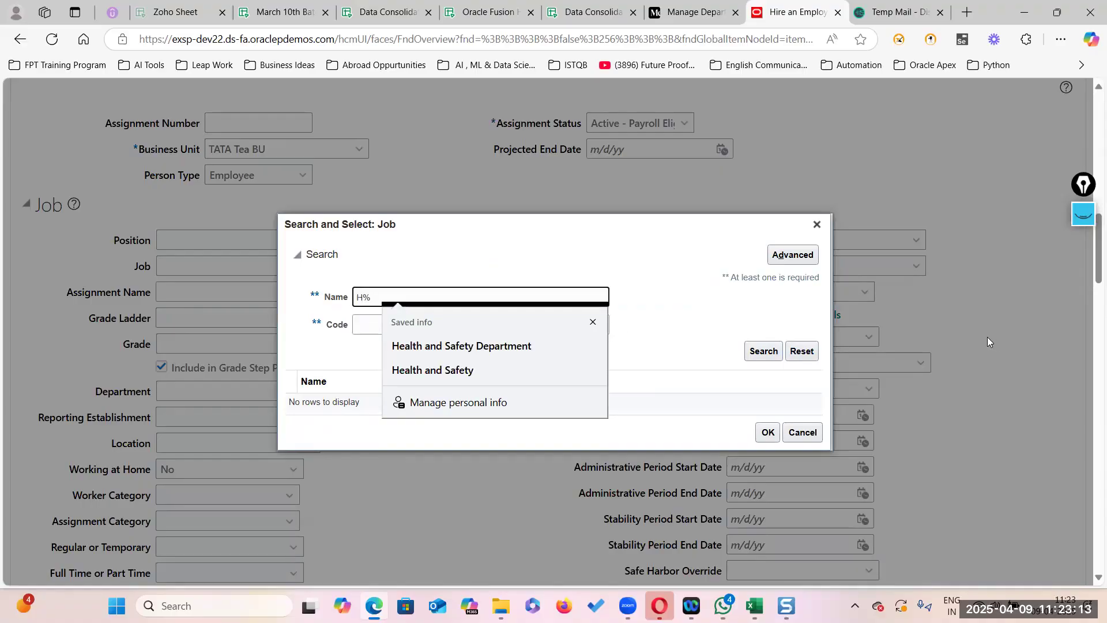
{"action": "left_click", "coordinate": [772, 352]}
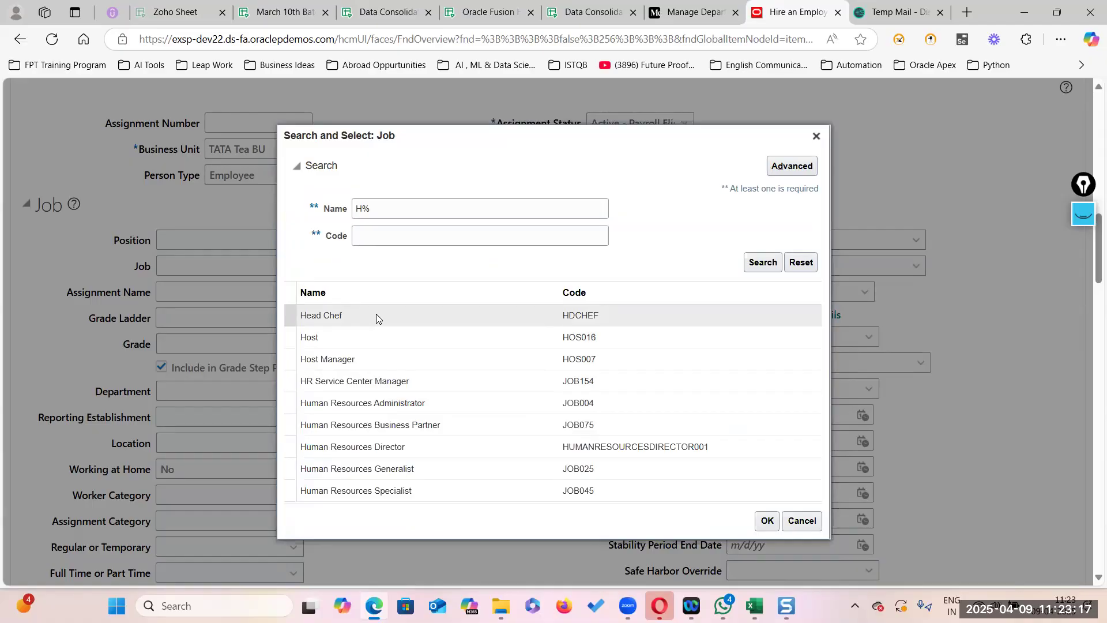
{"action": "left_click", "coordinate": [397, 490]}
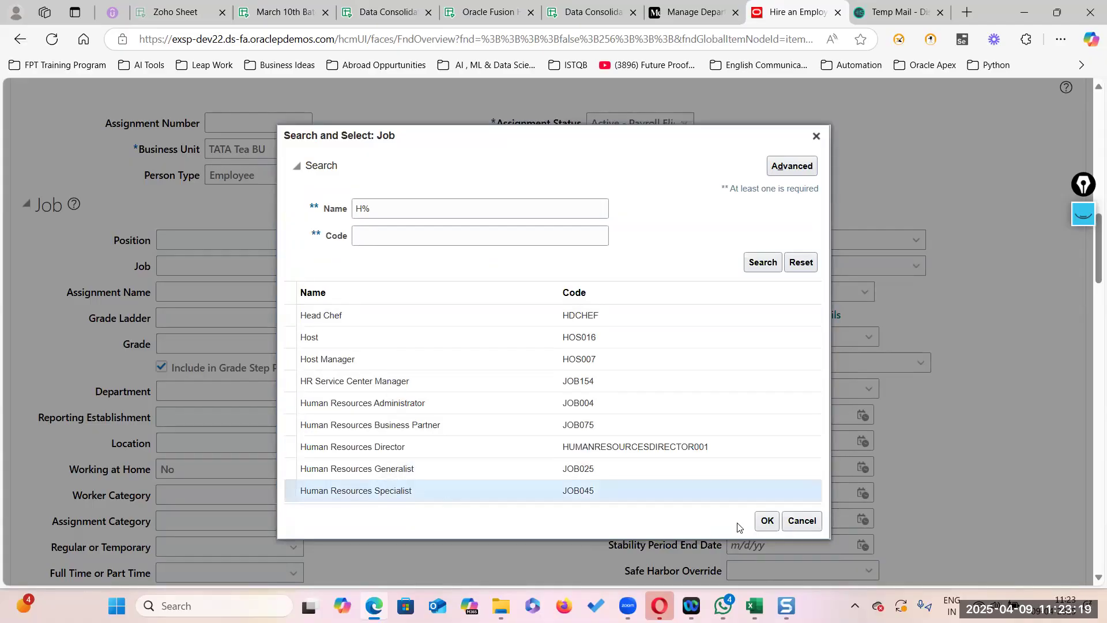
{"action": "left_click", "coordinate": [767, 521]}
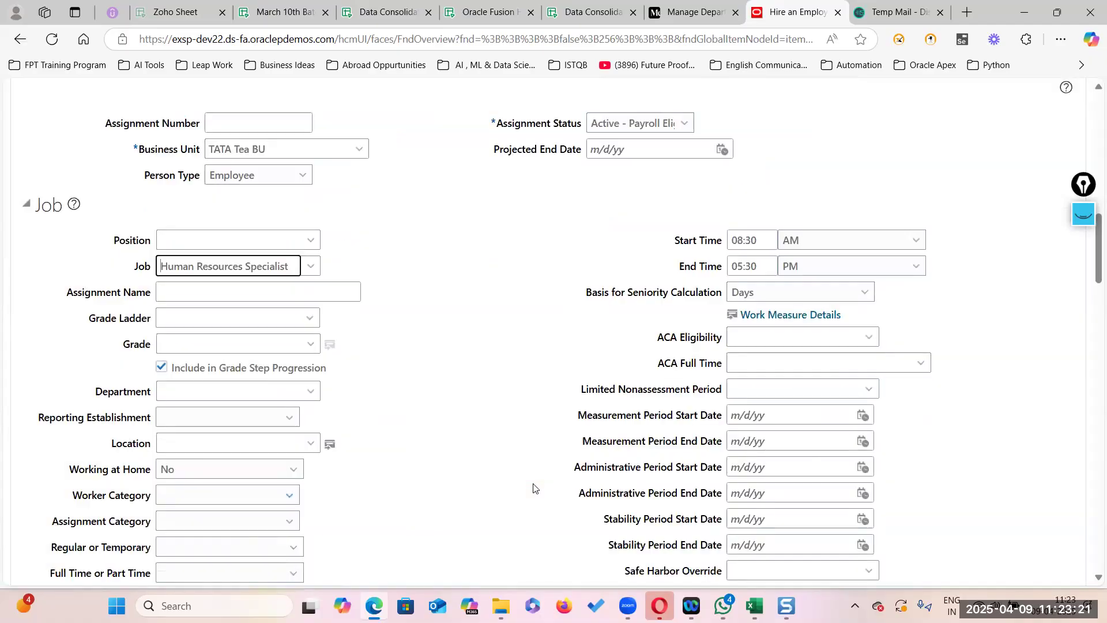
{"action": "scroll", "coordinate": [126, 336], "scroll_direction": "down", "scroll_amount": 5}
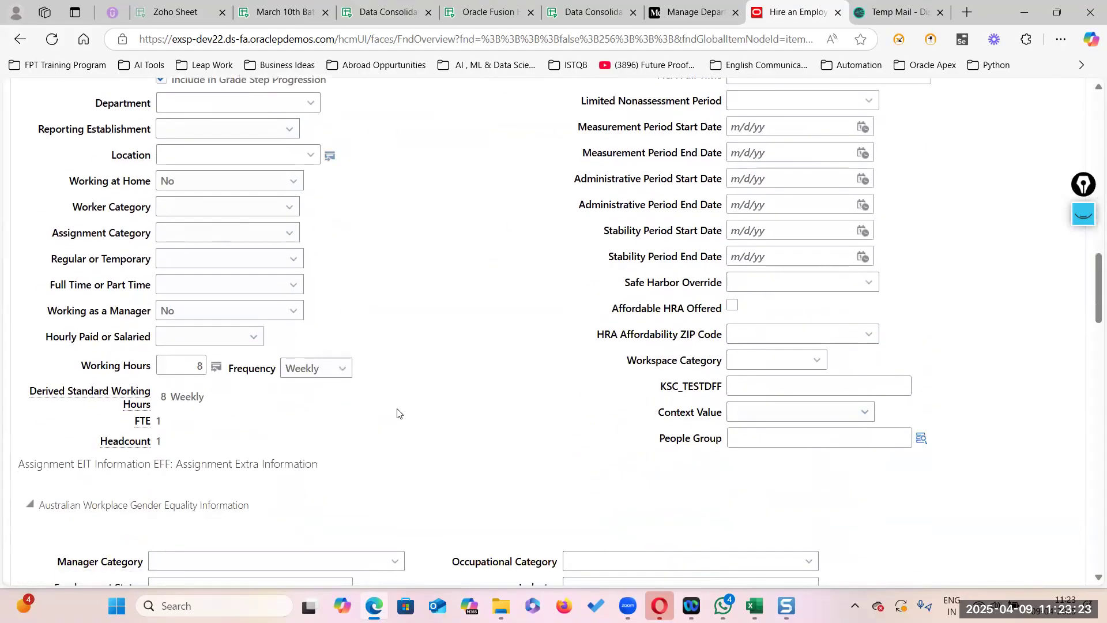
{"action": "scroll", "coordinate": [390, 479], "scroll_direction": "down", "scroll_amount": 6}
{"action": "scroll", "coordinate": [536, 364], "scroll_direction": "up", "scroll_amount": 15}
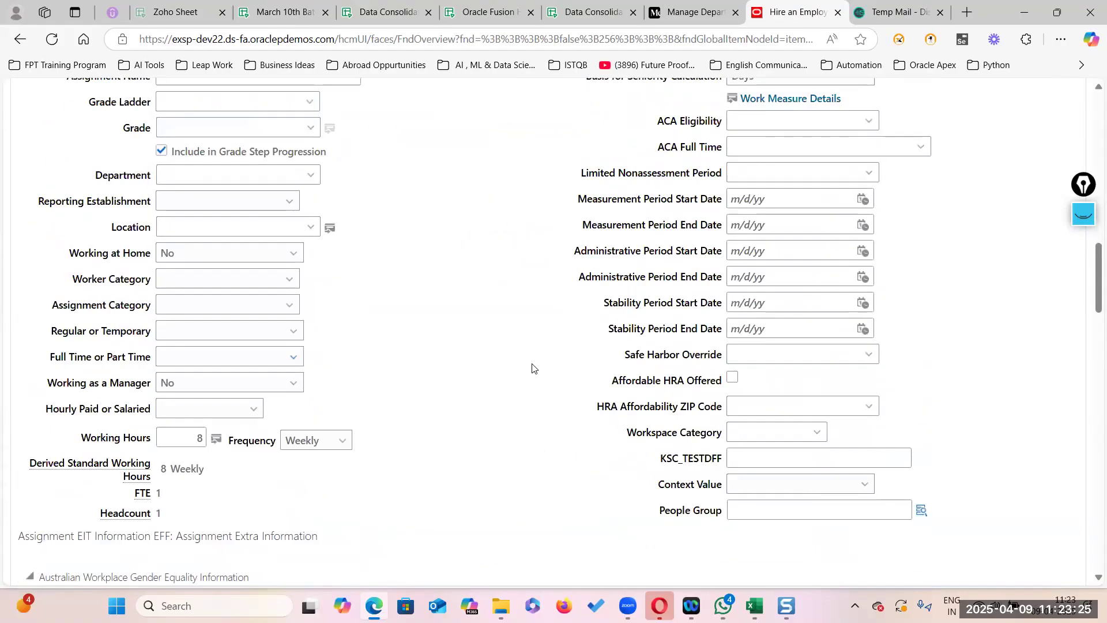
{"action": "left_click", "coordinate": [753, 225]}
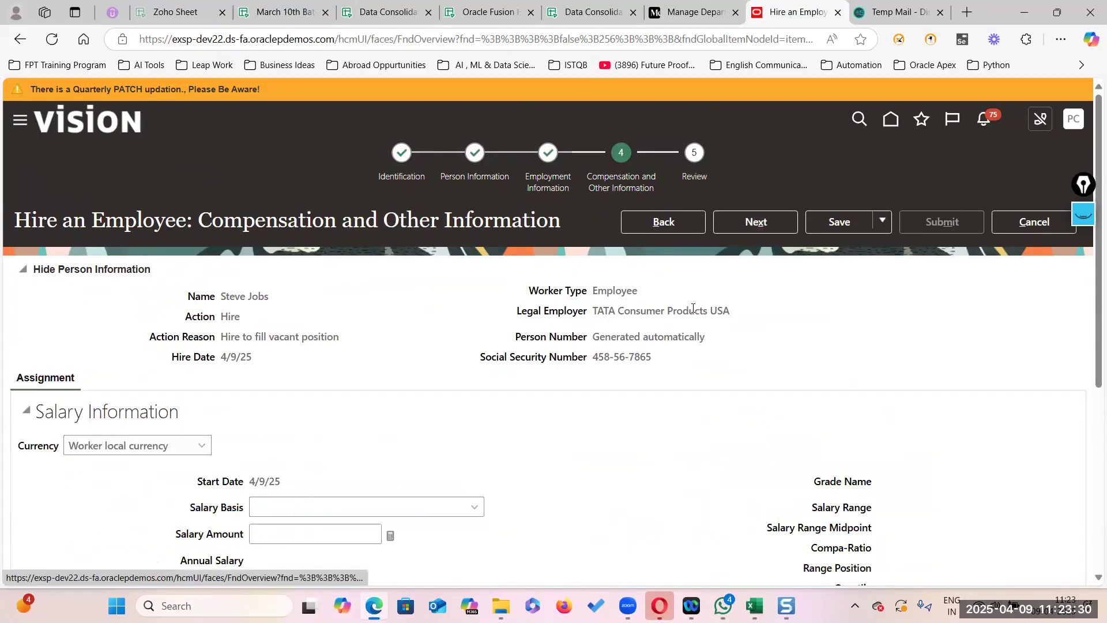
Search salary bases for 'US%' and close the search without choosing one
{"action": "scroll", "coordinate": [537, 448], "scroll_direction": "down", "scroll_amount": 4}
{"action": "left_click", "coordinate": [477, 291]}
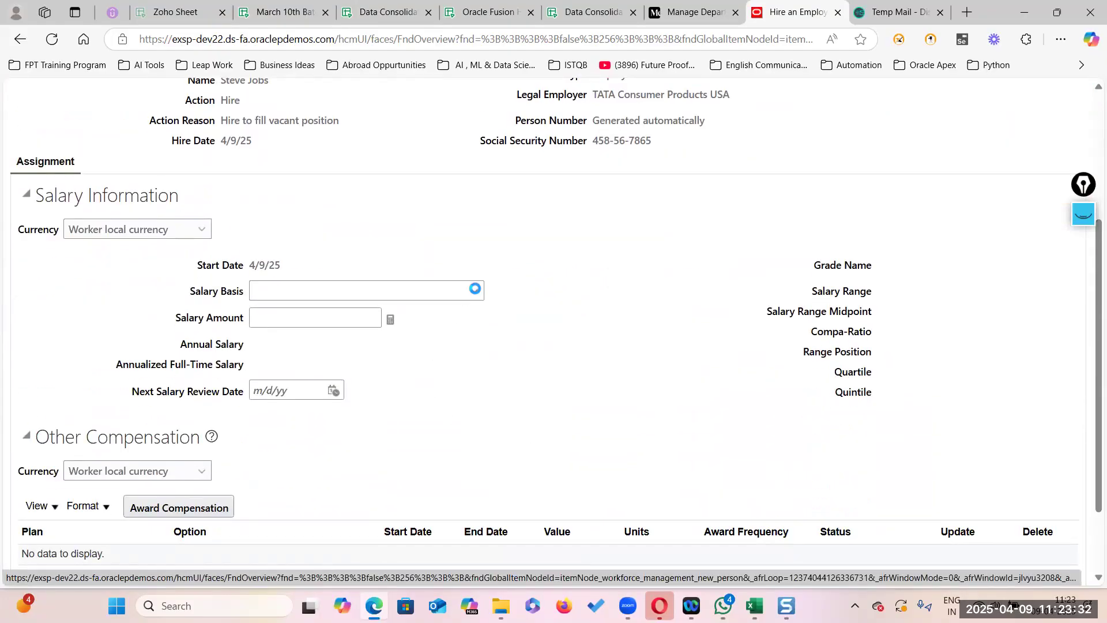
{"action": "left_click", "coordinate": [284, 334]}
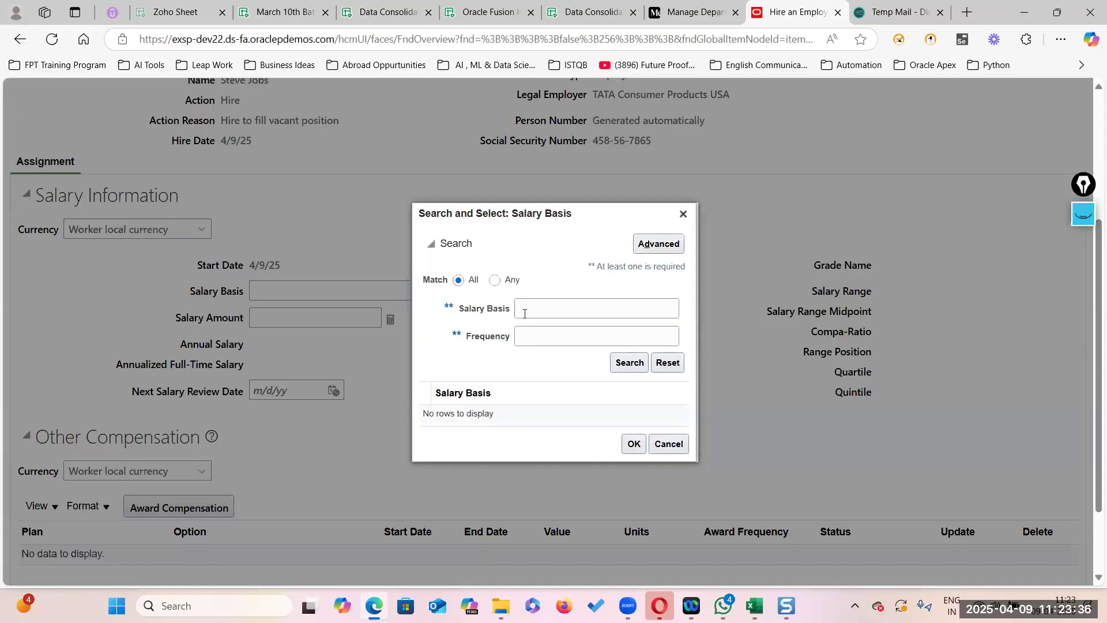
{"action": "left_click", "coordinate": [534, 305]}
{"action": "type", "text": "US%"}
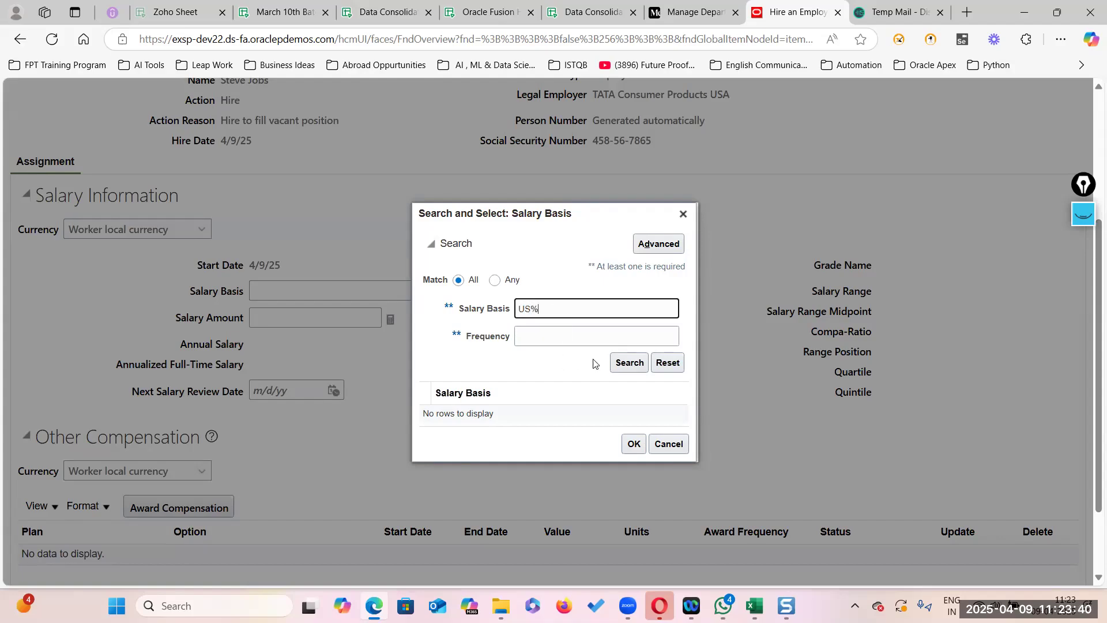
{"action": "left_click", "coordinate": [630, 364]}
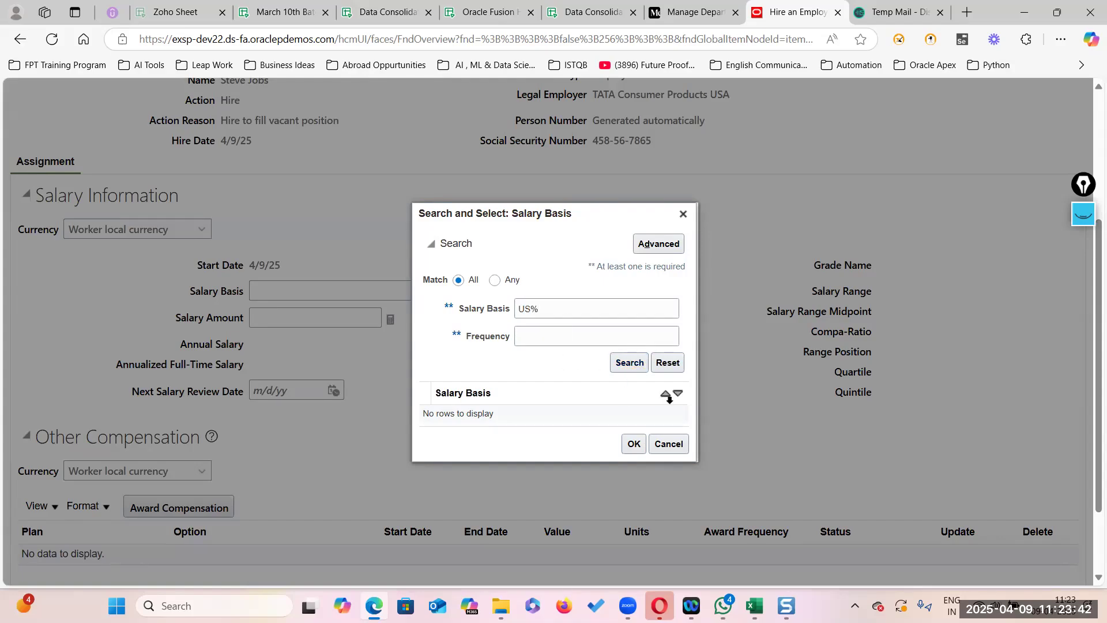
{"action": "left_click", "coordinate": [668, 444]}
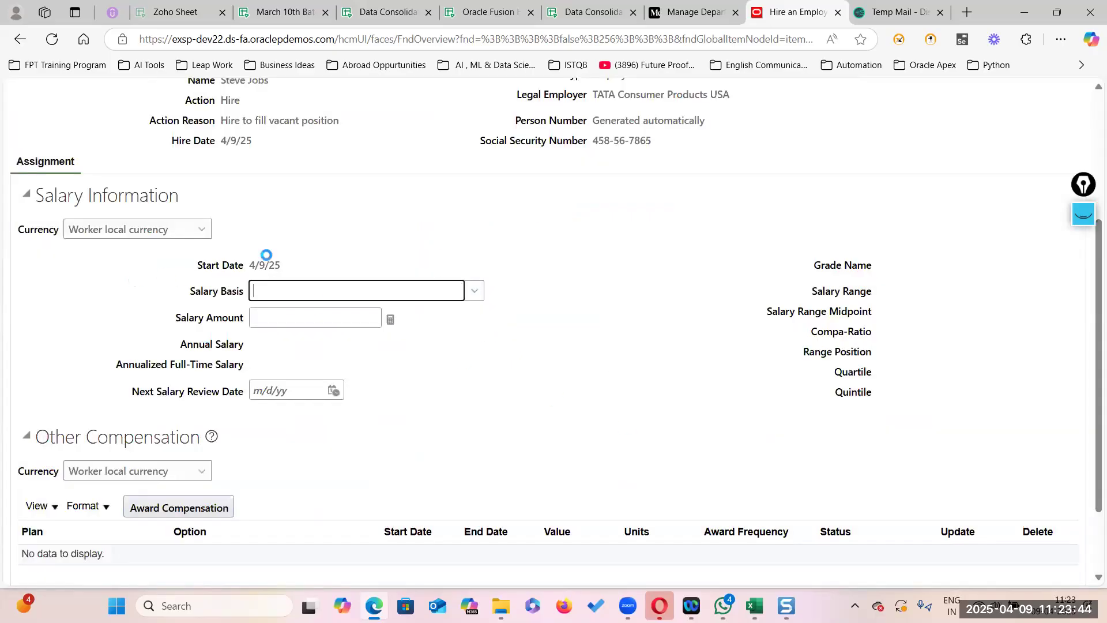
Highlight the legal employer TATA Consumer Products, then advance the hire to the Review step
{"action": "scroll", "coordinate": [398, 228], "scroll_direction": "up", "scroll_amount": 4}
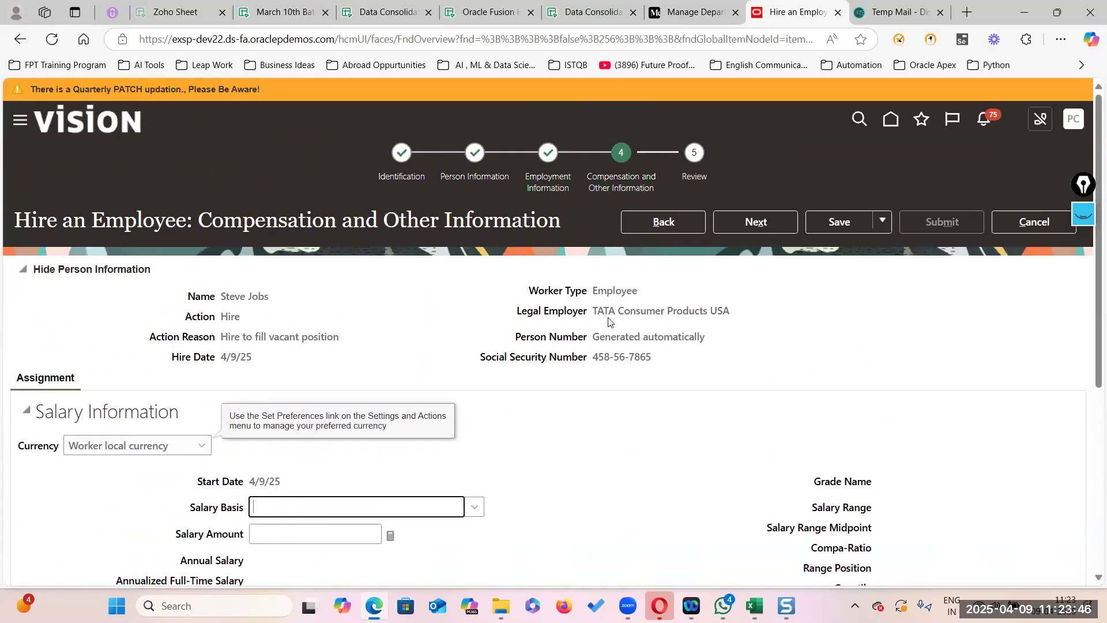
{"action": "left_click_drag", "start_coordinate": [597, 307], "coordinate": [750, 299]}
{"action": "left_click", "coordinate": [644, 323]}
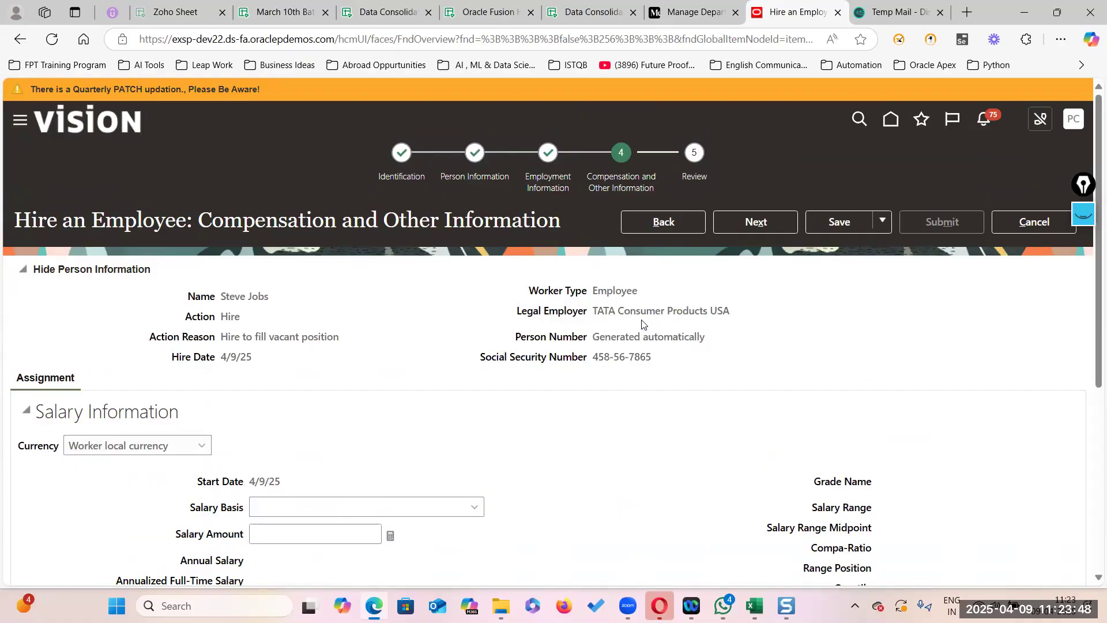
{"action": "left_click_drag", "start_coordinate": [594, 311], "coordinate": [727, 310]}
{"action": "scroll", "coordinate": [525, 403], "scroll_direction": "down", "scroll_amount": 2}
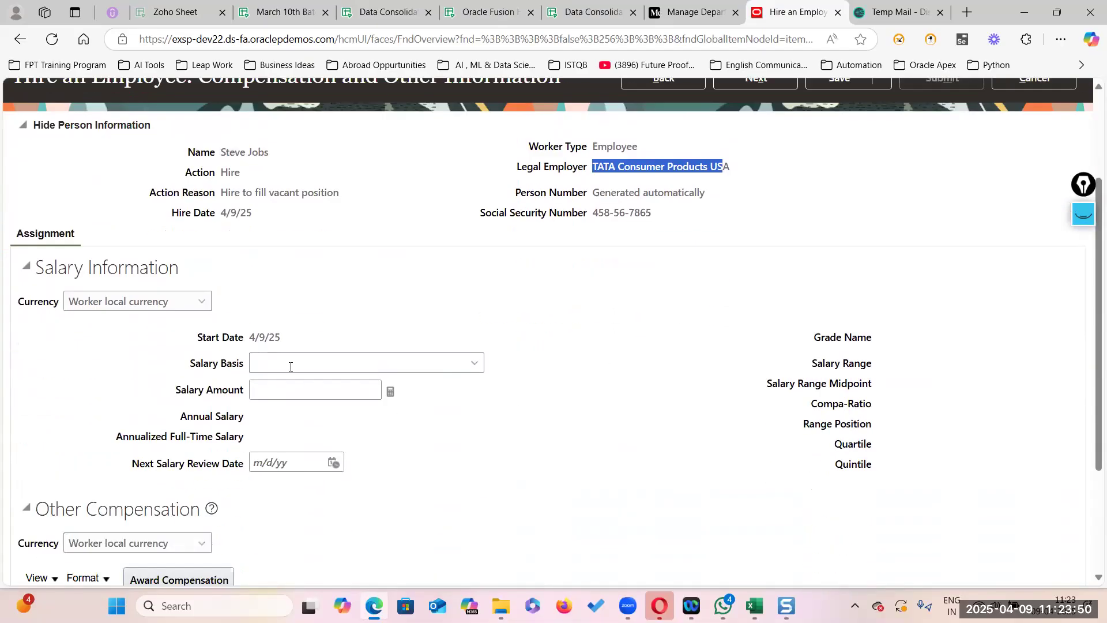
{"action": "scroll", "coordinate": [378, 341], "scroll_direction": "down", "scroll_amount": 2}
{"action": "scroll", "coordinate": [749, 309], "scroll_direction": "up", "scroll_amount": 4}
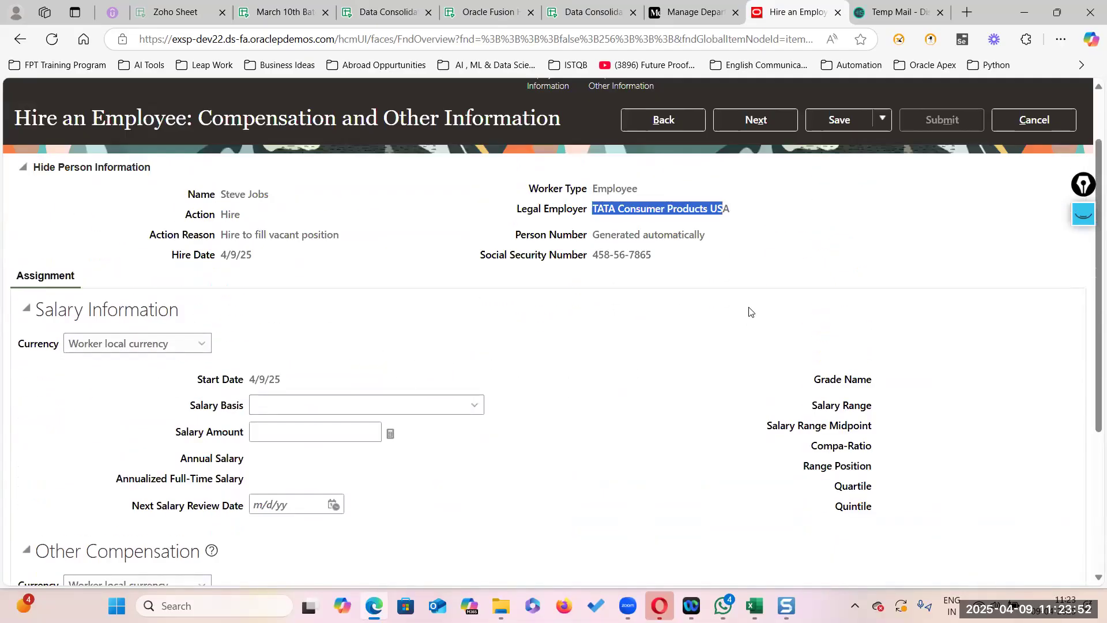
{"action": "left_click", "coordinate": [768, 228]}
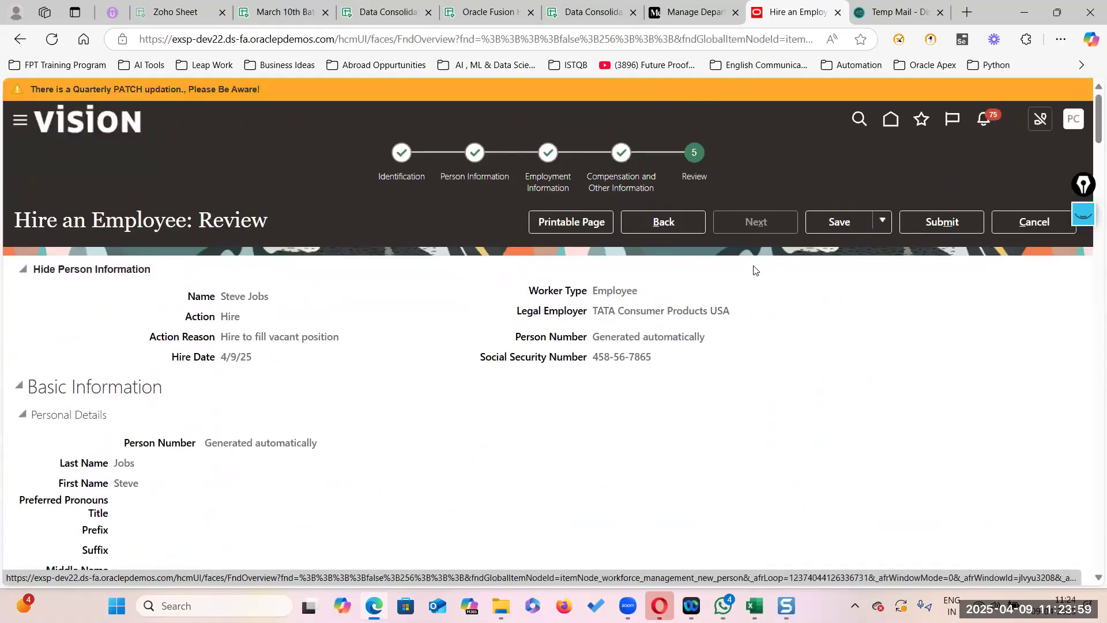
Submit the hire, confirm the warning with Yes, and dismiss the confirmation message
{"action": "left_click", "coordinate": [936, 229]}
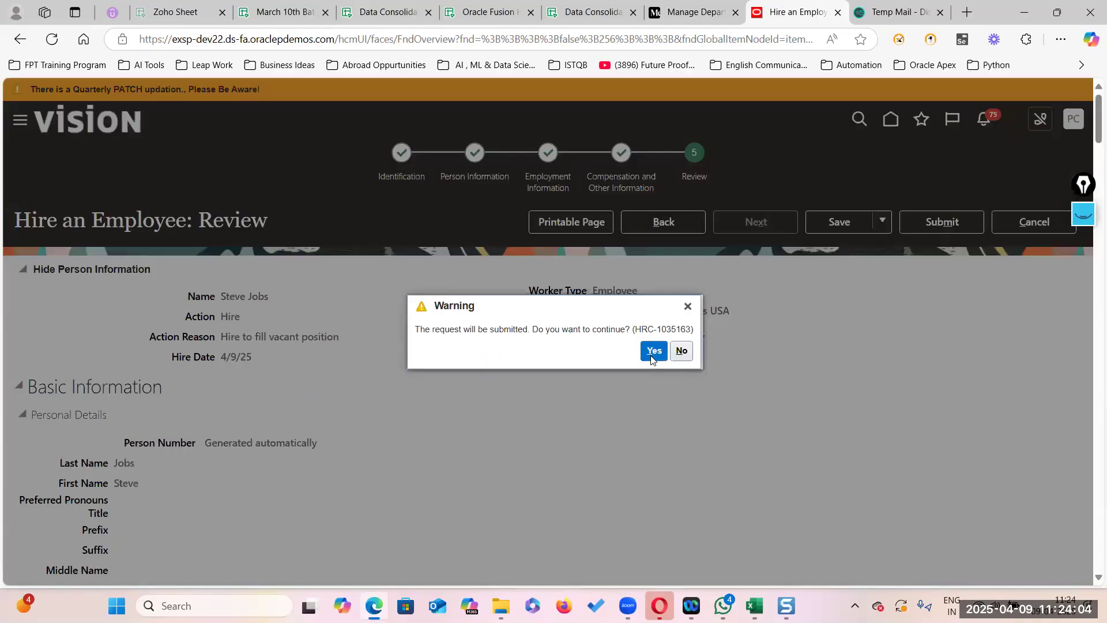
{"action": "left_click", "coordinate": [654, 351]}
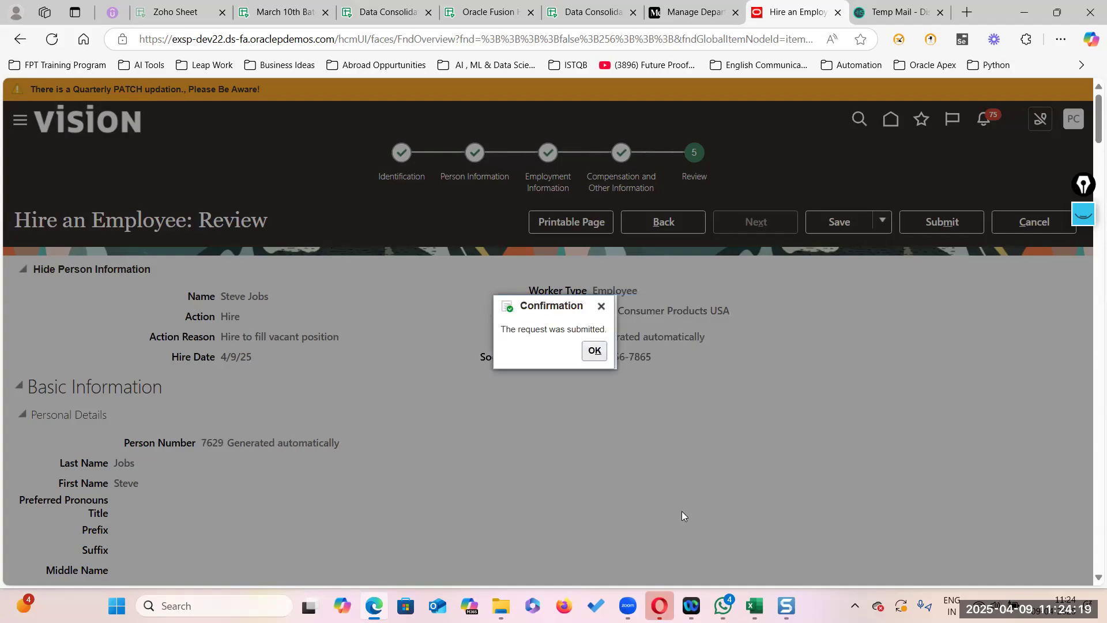
{"action": "left_click_drag", "start_coordinate": [555, 329], "coordinate": [559, 378]}
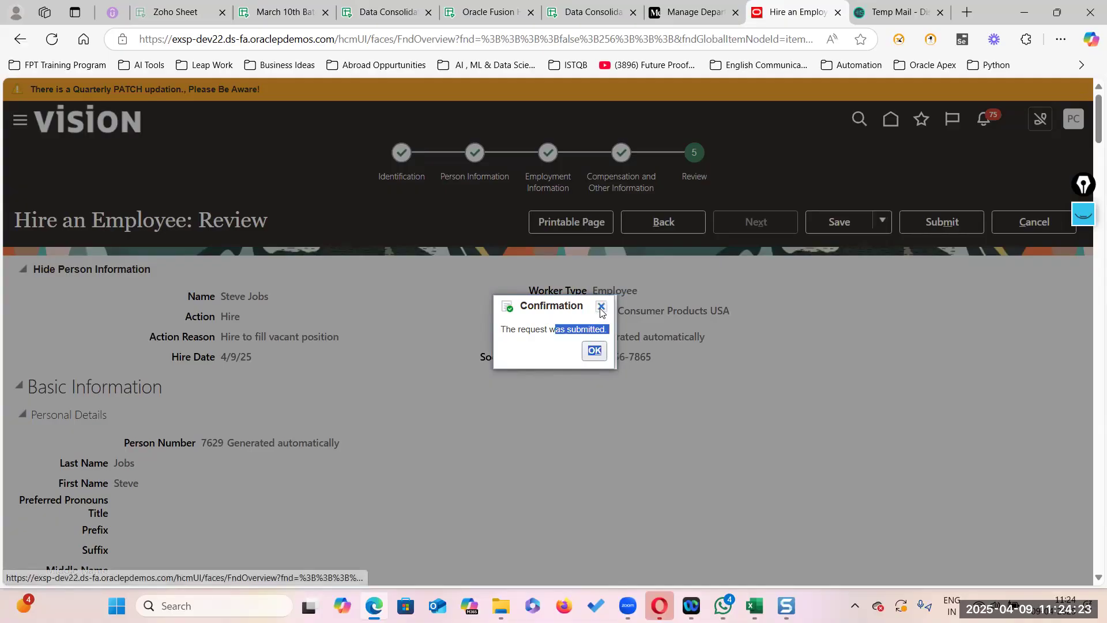
{"action": "left_click", "coordinate": [595, 352]}
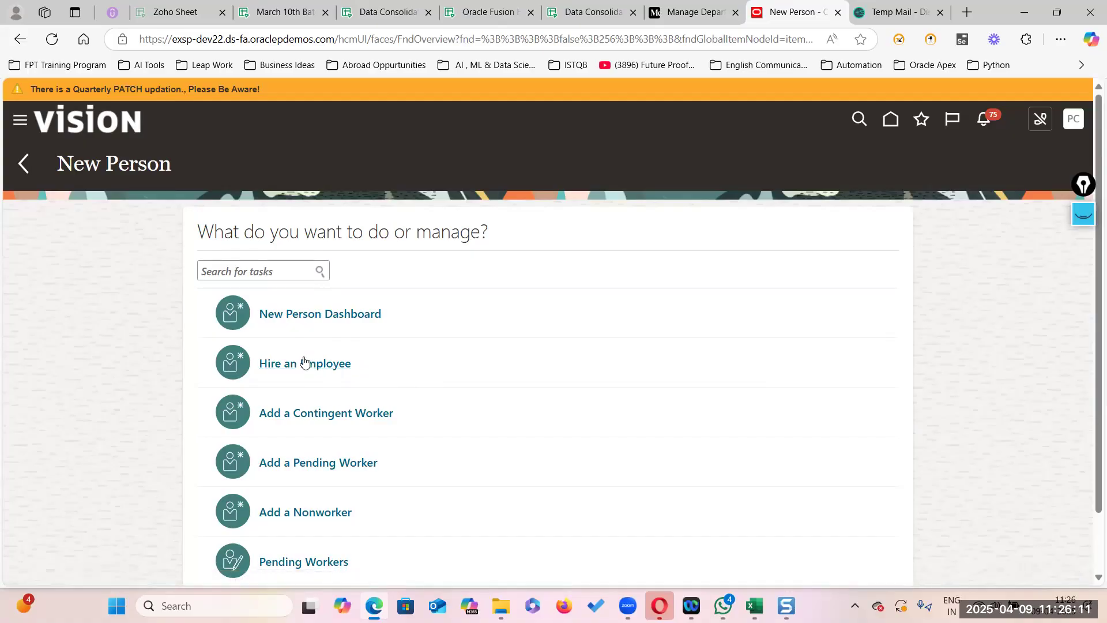
Open and close the Navigator menu, then go back to the home page
{"action": "left_click", "coordinate": [20, 121]}
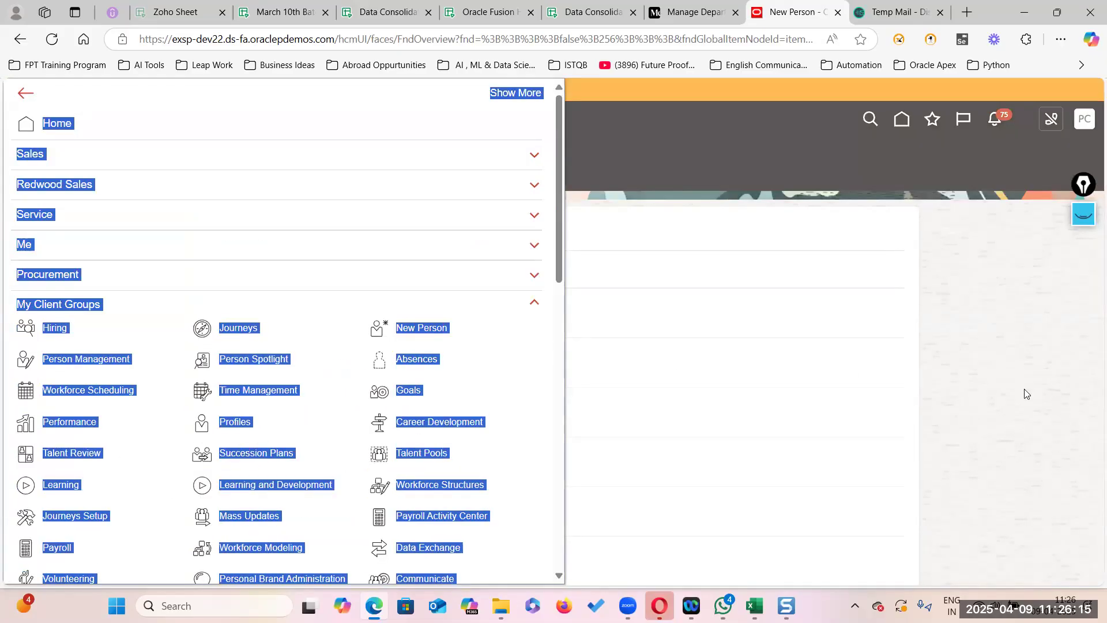
{"action": "left_click", "coordinate": [1026, 394]}
{"action": "left_click", "coordinate": [21, 122]}
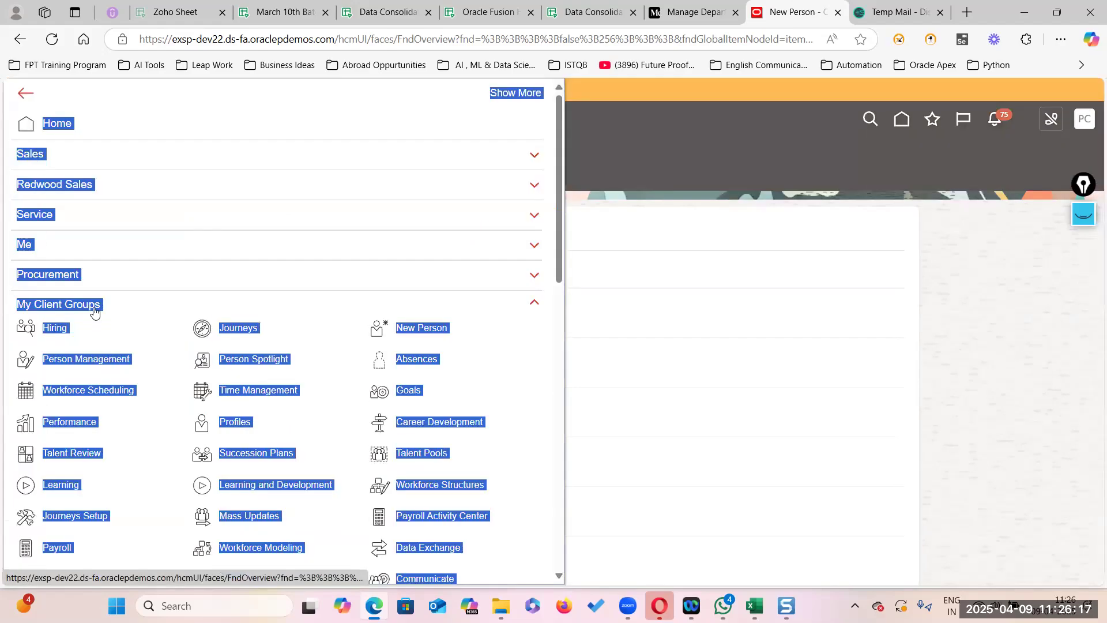
{"action": "left_click", "coordinate": [845, 338]}
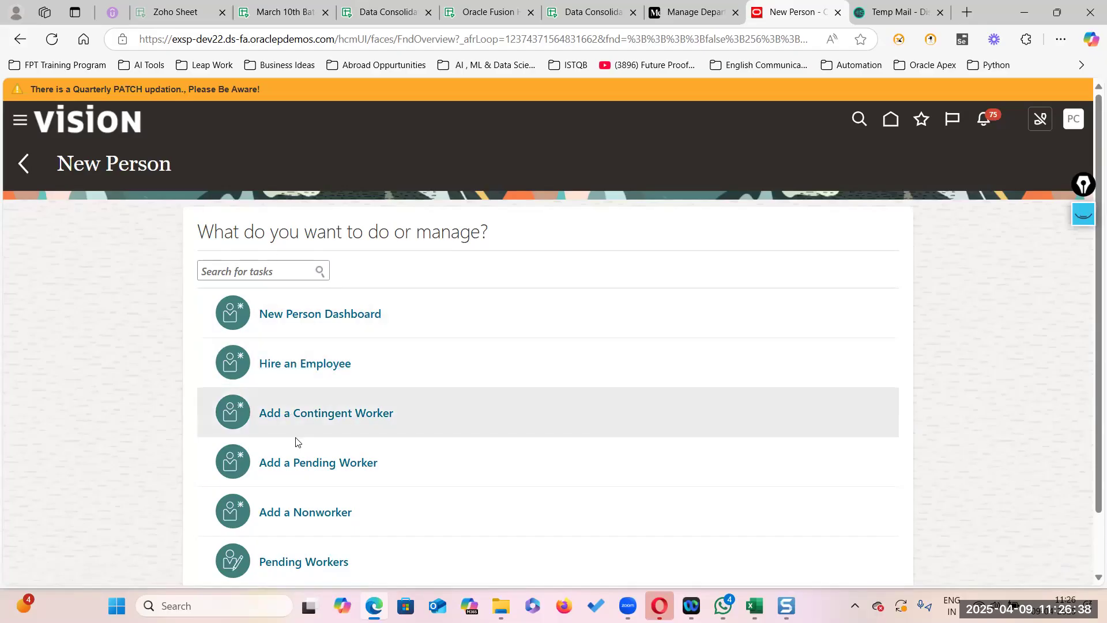
{"action": "left_click", "coordinate": [21, 167]}
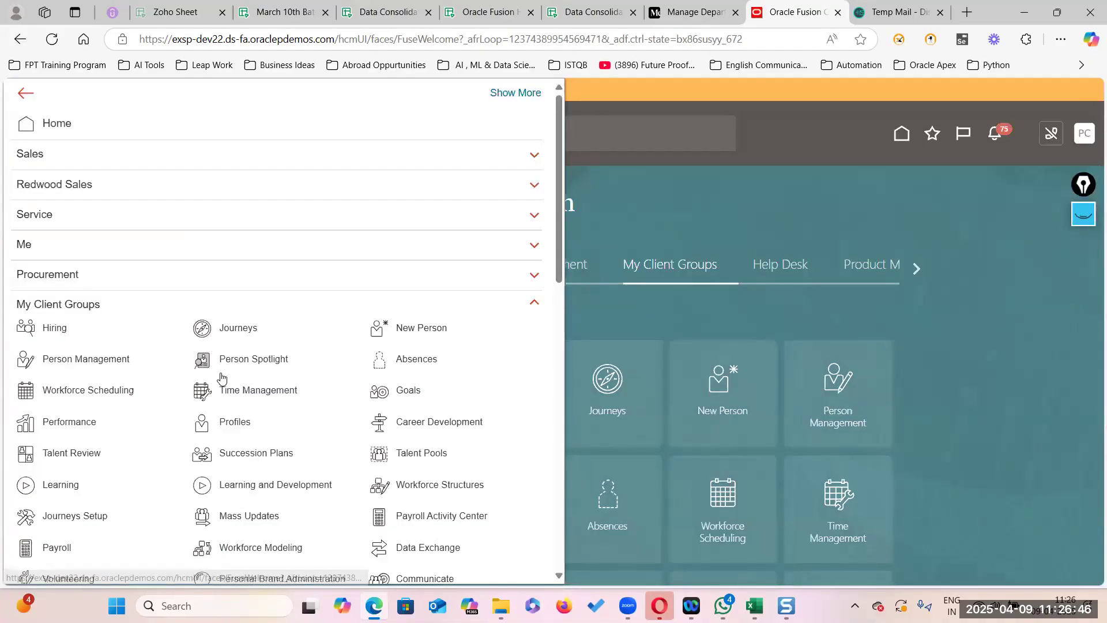
Search Person Management for the new hire by name and open their record from the results
{"action": "left_click", "coordinate": [65, 355]}
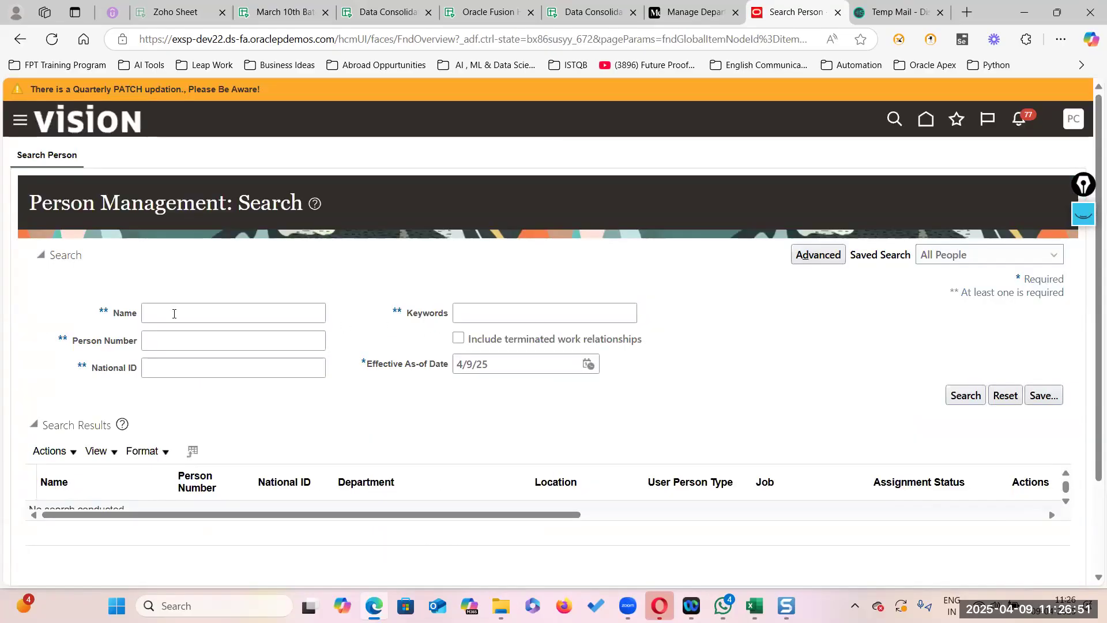
{"action": "left_click", "coordinate": [175, 314]}
{"action": "type", "text": "Steve"}
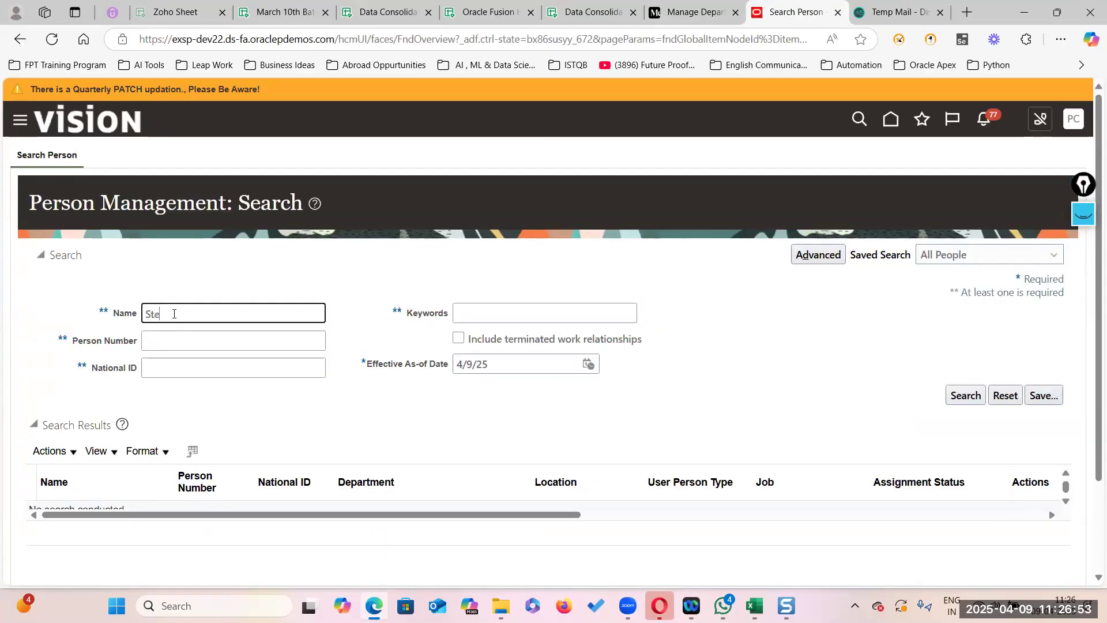
{"action": "type", "text": "bs"}
{"action": "key", "text": "Return"}
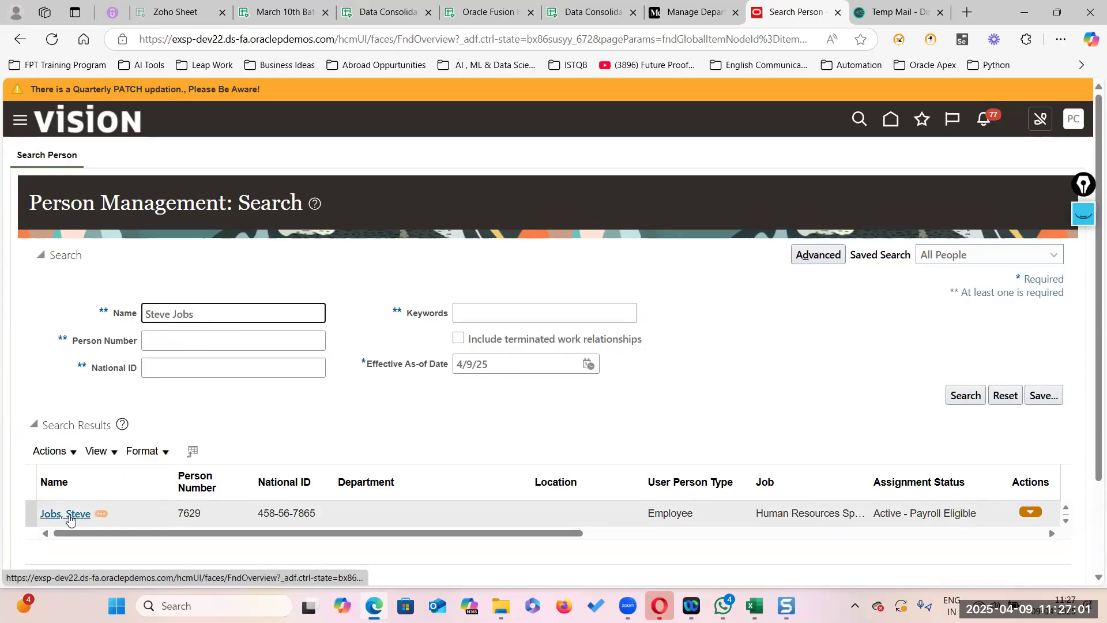
{"action": "left_click_drag", "start_coordinate": [573, 542], "coordinate": [219, 518]}
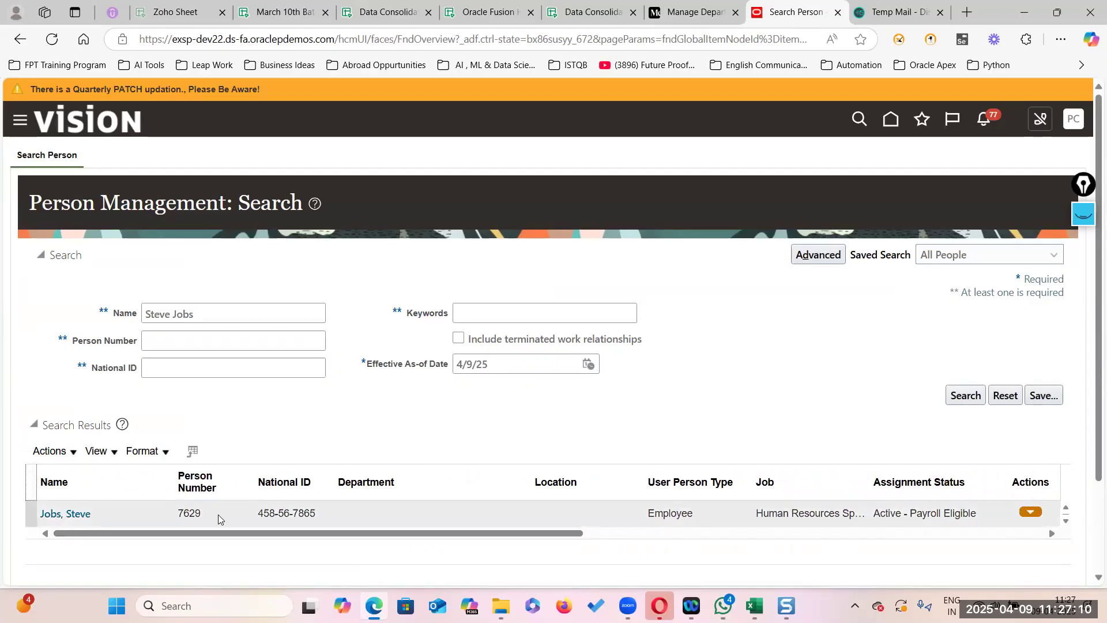
{"action": "left_click", "coordinate": [86, 514]}
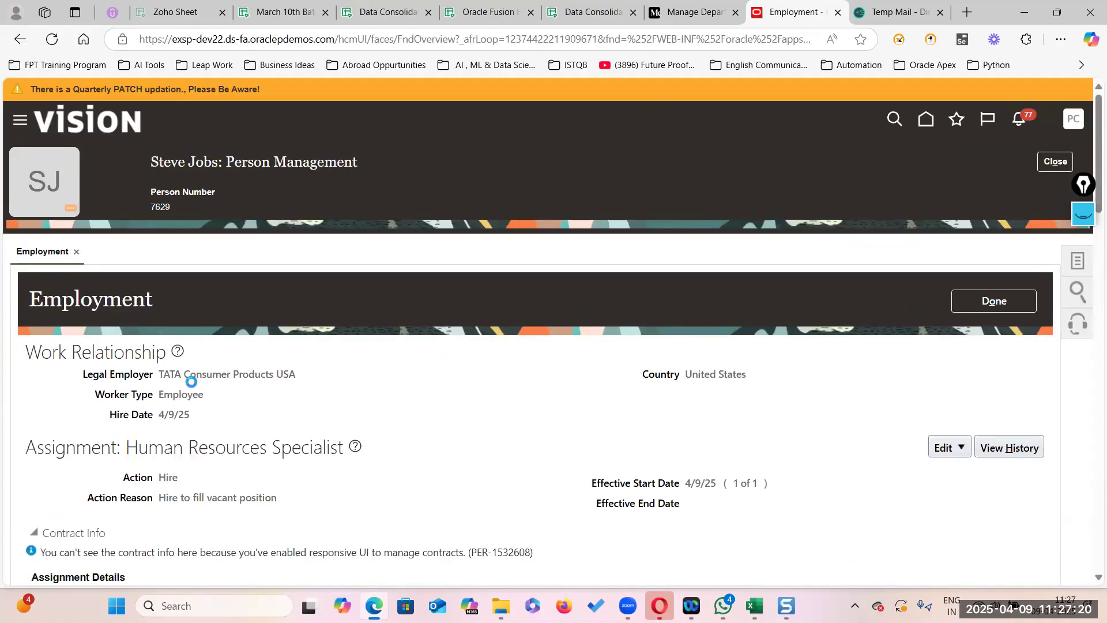
Highlight the Legal Employer value TATA Consumer Products USA on the Employment page
{"action": "left_click_drag", "start_coordinate": [160, 374], "coordinate": [306, 381]}
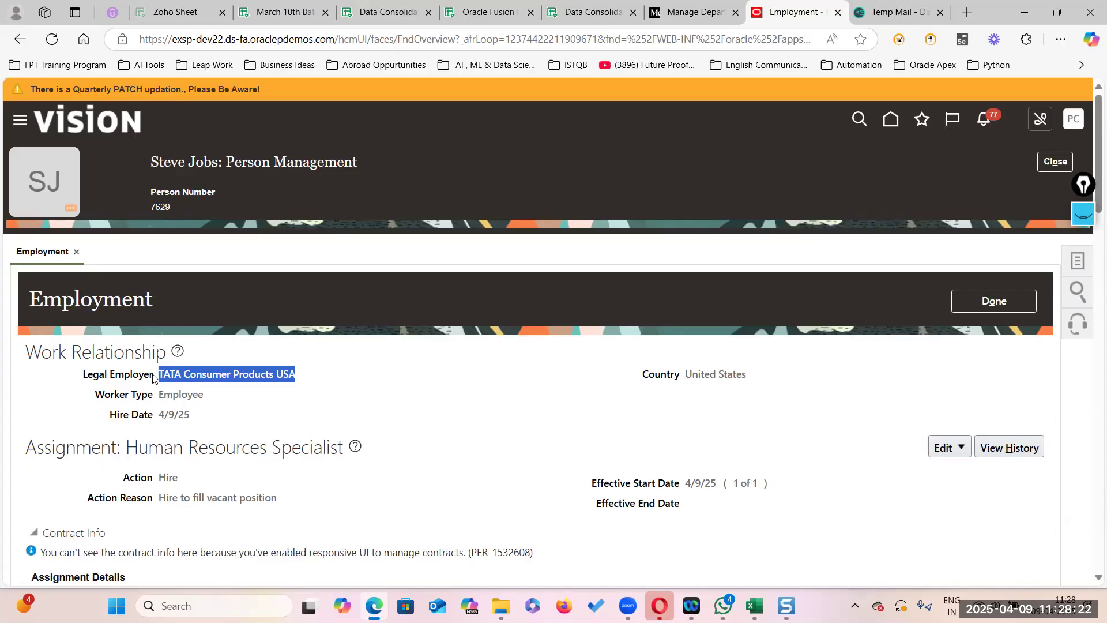
{"action": "left_click", "coordinate": [315, 377]}
{"action": "left_click_drag", "start_coordinate": [80, 377], "coordinate": [301, 383]}
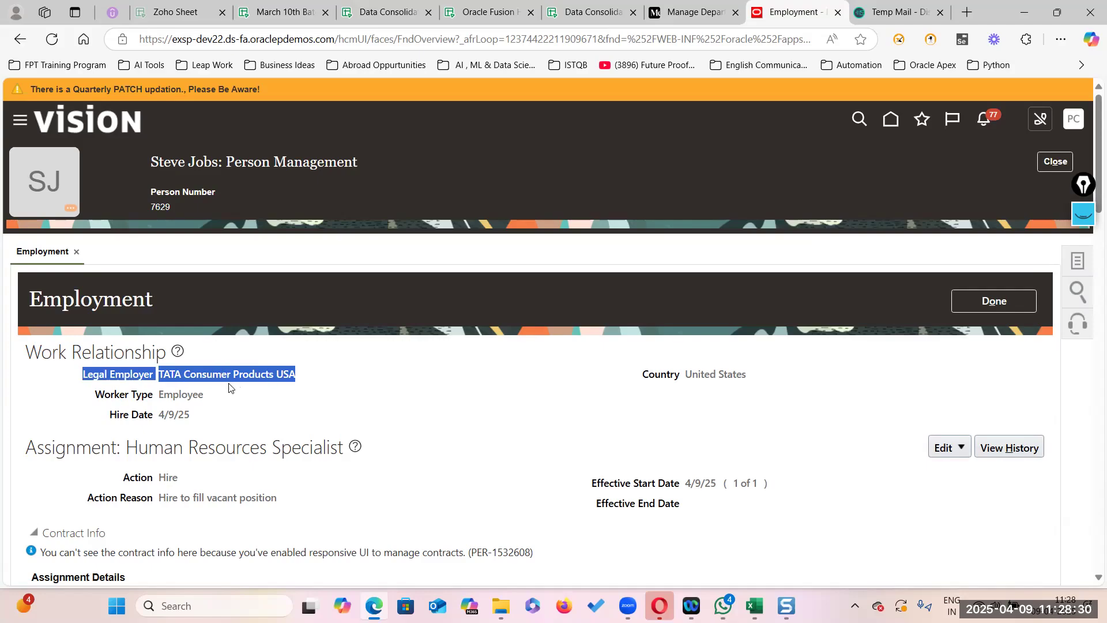
{"action": "left_click", "coordinate": [163, 376]}
{"action": "left_click_drag", "start_coordinate": [161, 375], "coordinate": [296, 378]}
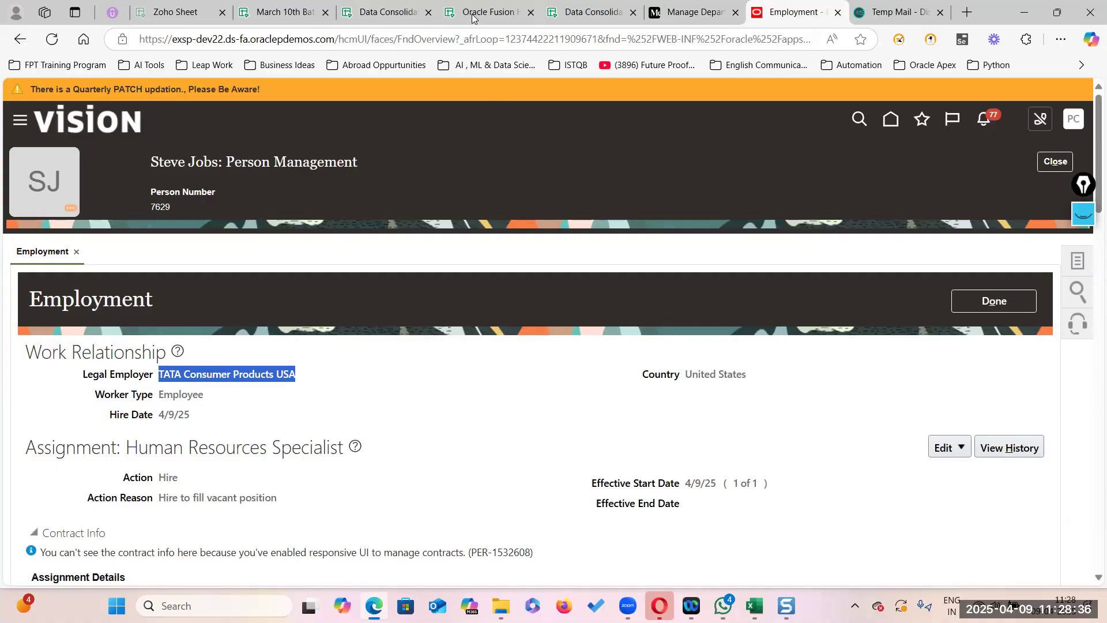
Switch to the Oracle Fusion HCM Course Content workbook and review the legal topics in C6 and C7
{"action": "left_click", "coordinate": [384, 12]}
{"action": "left_click", "coordinate": [299, 17]}
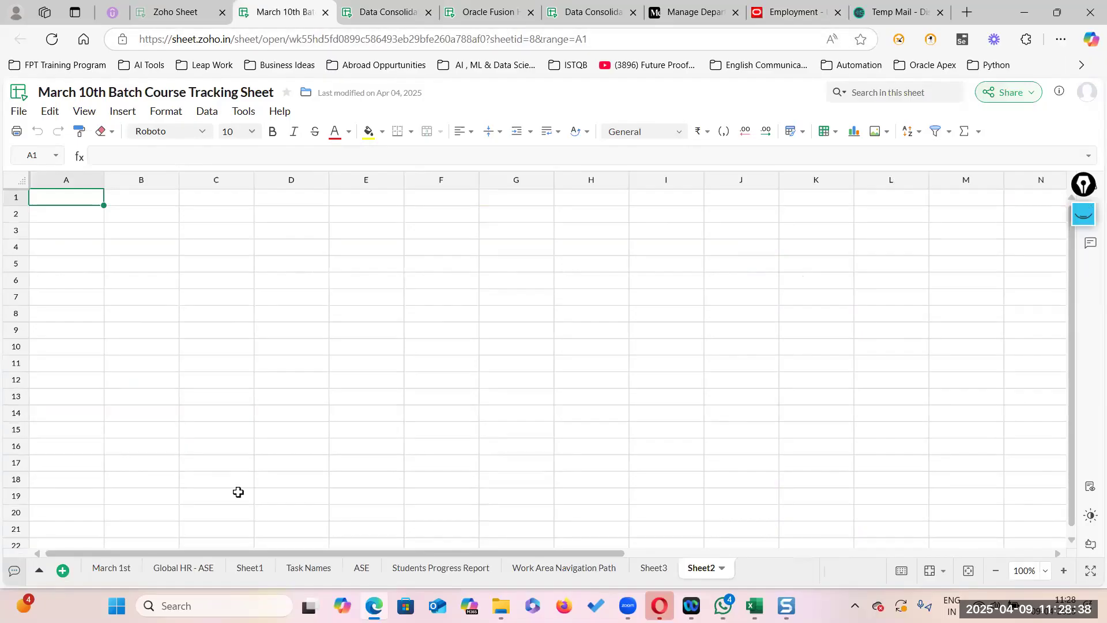
{"action": "left_click", "coordinate": [568, 21]}
{"action": "left_click", "coordinate": [500, 21]}
{"action": "scroll", "coordinate": [385, 270], "scroll_direction": "up", "scroll_amount": 10}
{"action": "left_click", "coordinate": [247, 305]}
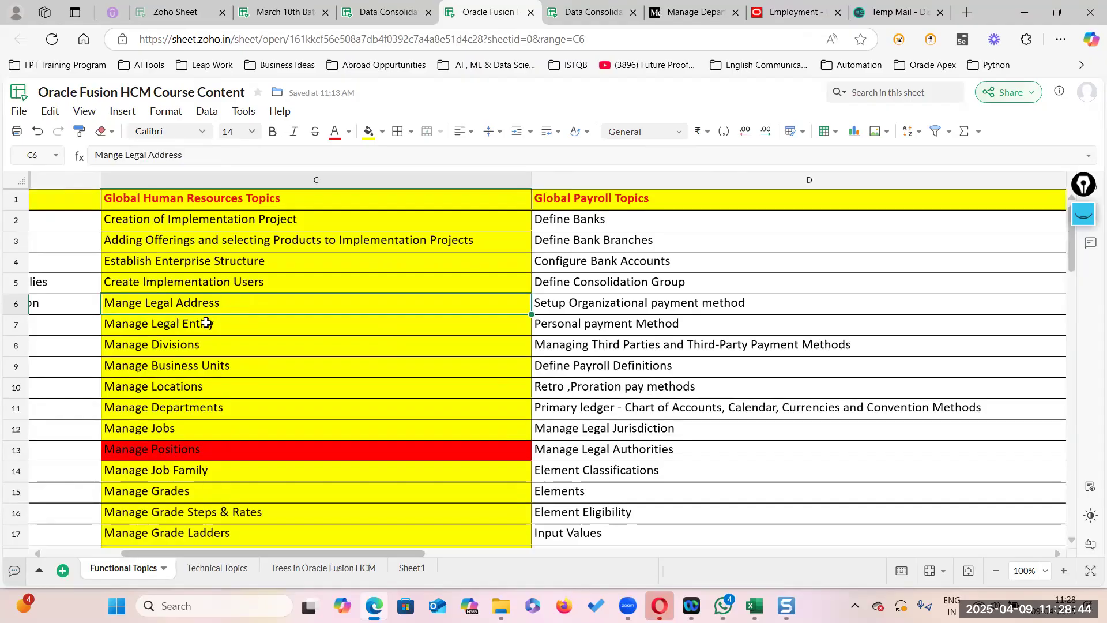
{"action": "left_click", "coordinate": [227, 324]}
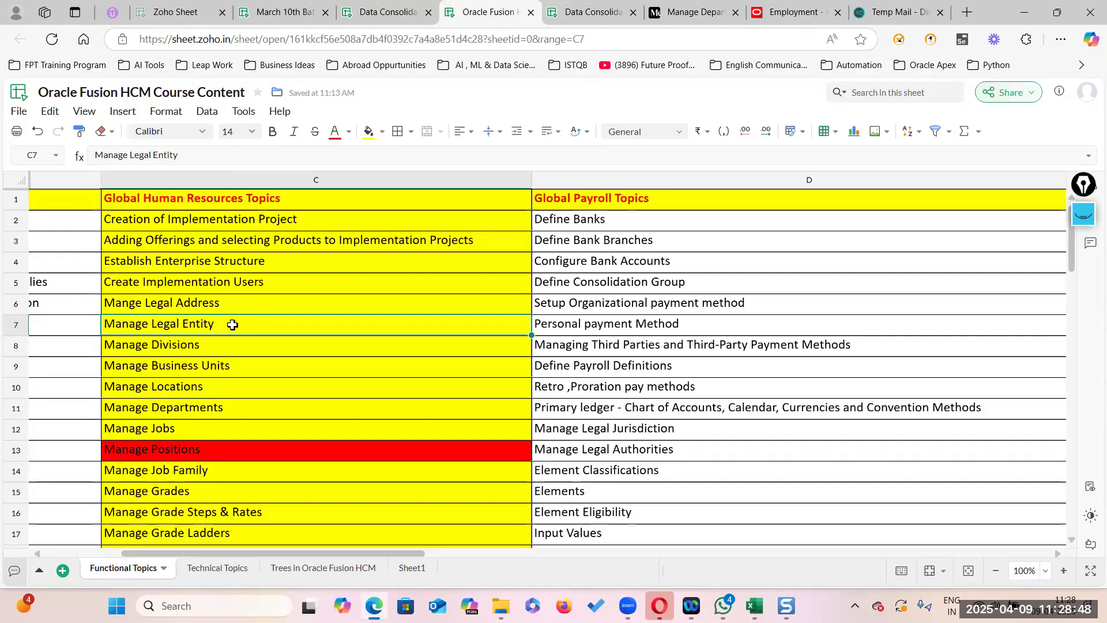
Fill Manage Legislative Data Group (C52) and Manage Legal Entity HCM Information (C53) yellow
{"action": "scroll", "coordinate": [216, 363], "scroll_direction": "down", "scroll_amount": 3}
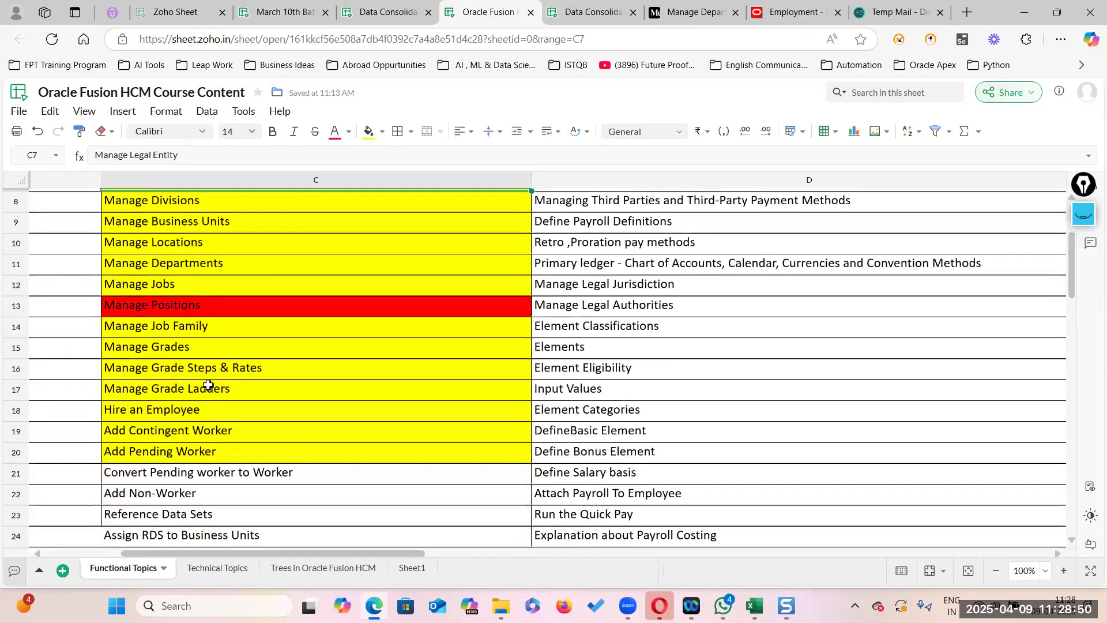
{"action": "scroll", "coordinate": [240, 312], "scroll_direction": "up", "scroll_amount": 3}
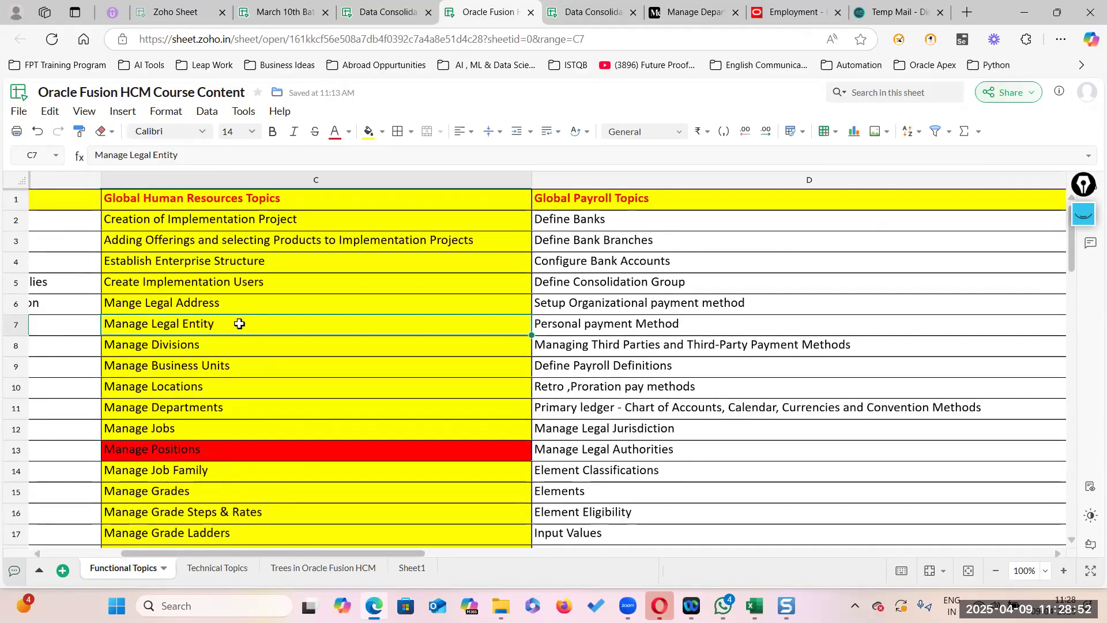
{"action": "left_click_drag", "start_coordinate": [240, 324], "coordinate": [185, 445]}
{"action": "scroll", "coordinate": [203, 465], "scroll_direction": "down", "scroll_amount": 10}
{"action": "scroll", "coordinate": [183, 460], "scroll_direction": "down", "scroll_amount": 5}
{"action": "left_click", "coordinate": [719, 411]}
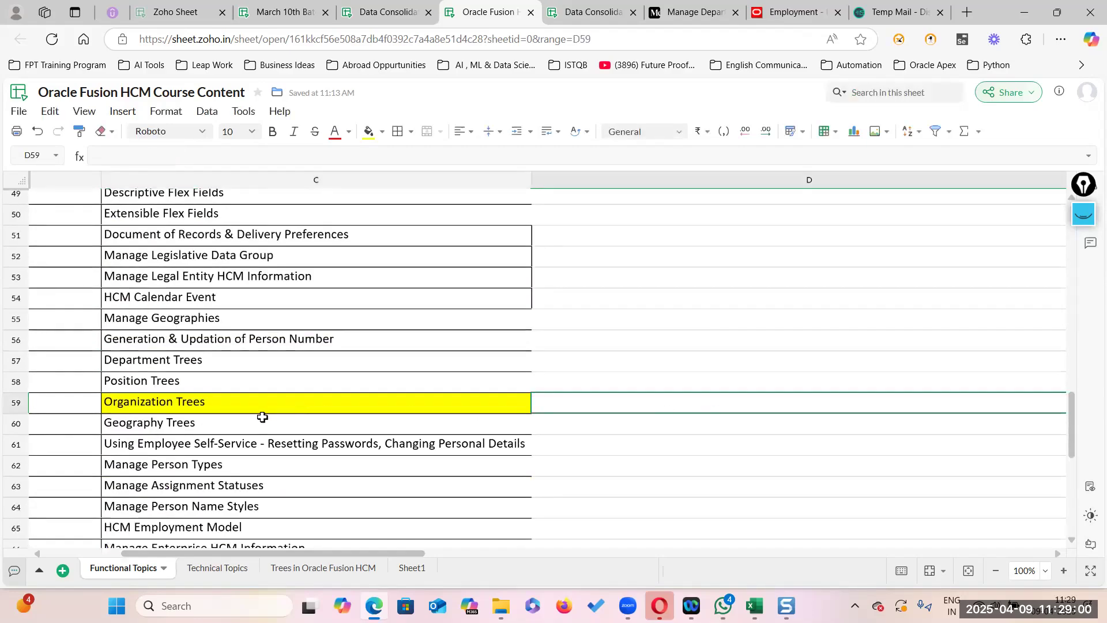
{"action": "scroll", "coordinate": [212, 438], "scroll_direction": "down", "scroll_amount": 1}
{"action": "scroll", "coordinate": [186, 418], "scroll_direction": "up", "scroll_amount": 1}
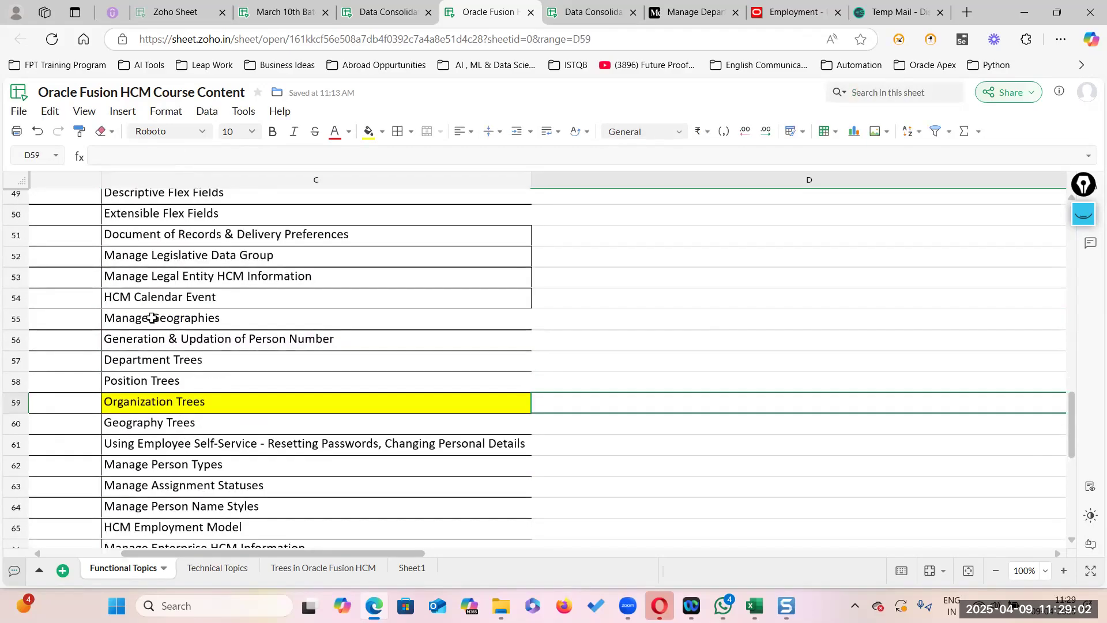
{"action": "left_click", "coordinate": [249, 262]}
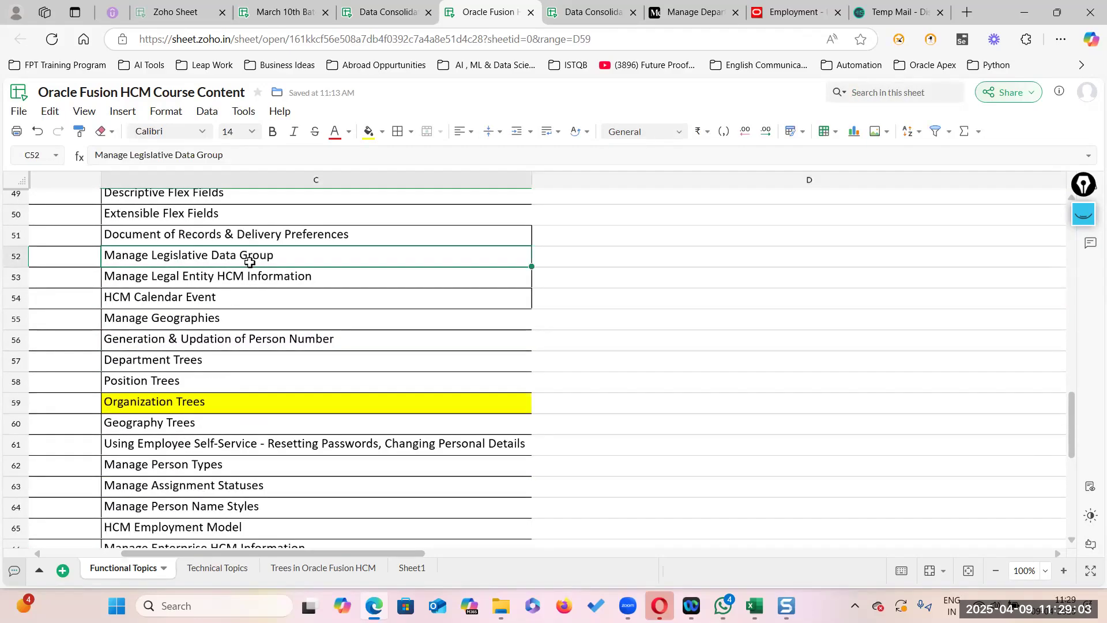
{"action": "left_click", "coordinate": [370, 143]}
{"action": "left_click", "coordinate": [268, 276]}
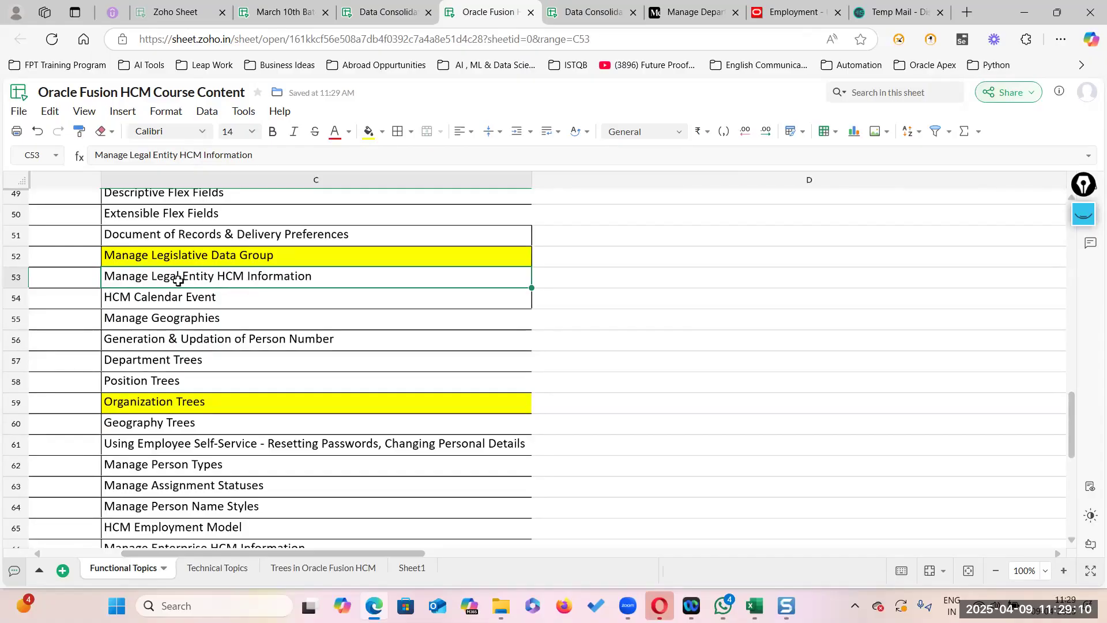
{"action": "left_click", "coordinate": [368, 131]}
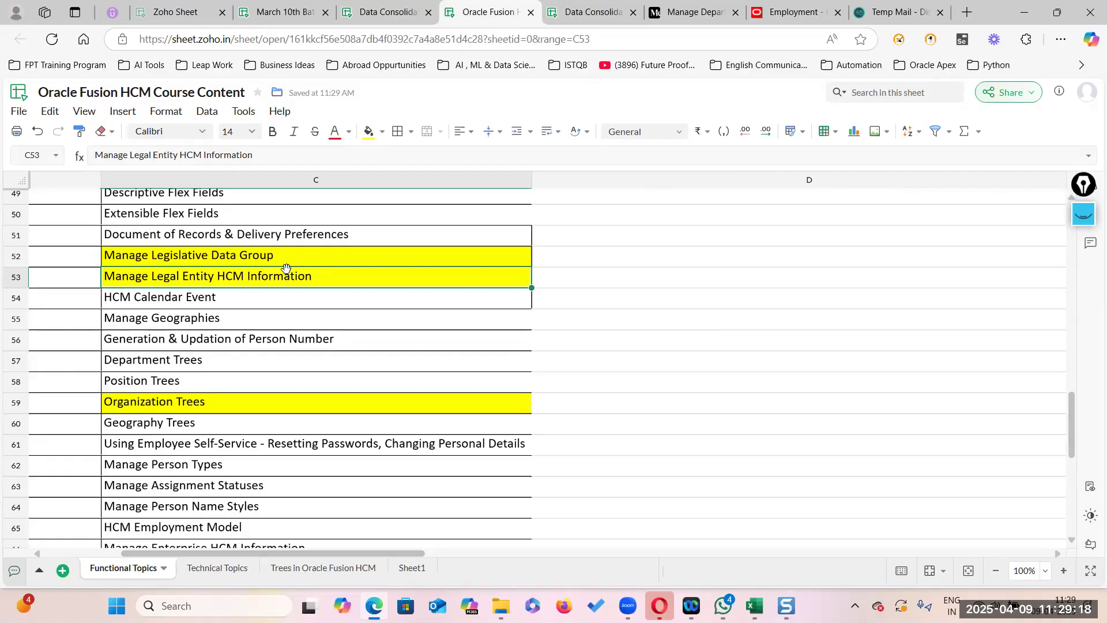
Select the Hire an Employee topic in C18
{"action": "left_click", "coordinate": [585, 308]}
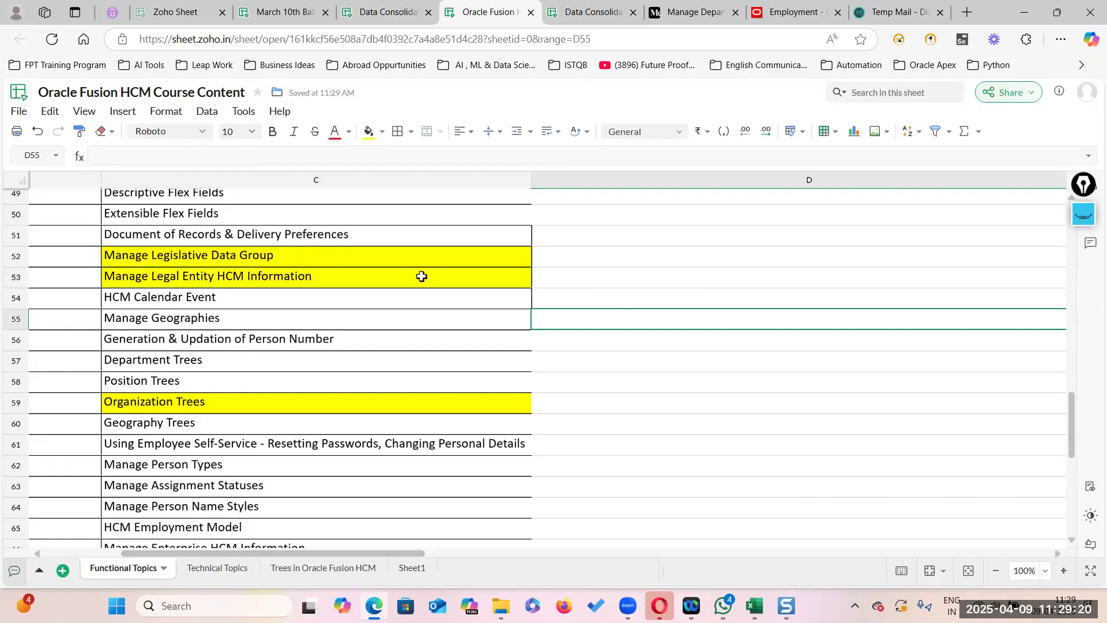
{"action": "scroll", "coordinate": [279, 340], "scroll_direction": "up", "scroll_amount": 15}
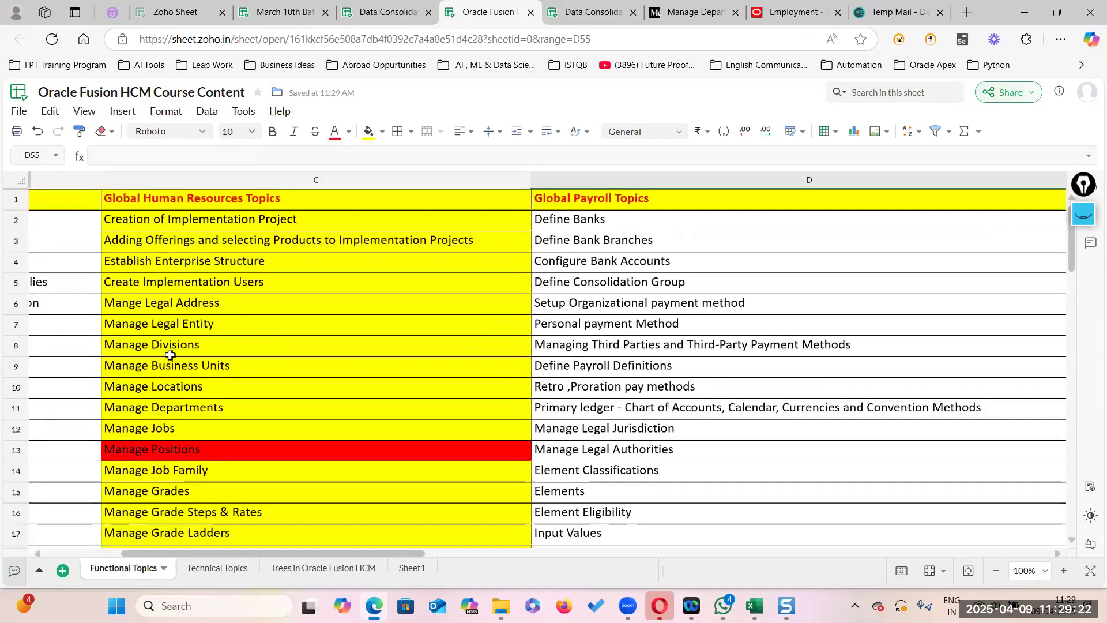
{"action": "scroll", "coordinate": [196, 410], "scroll_direction": "down", "scroll_amount": 3}
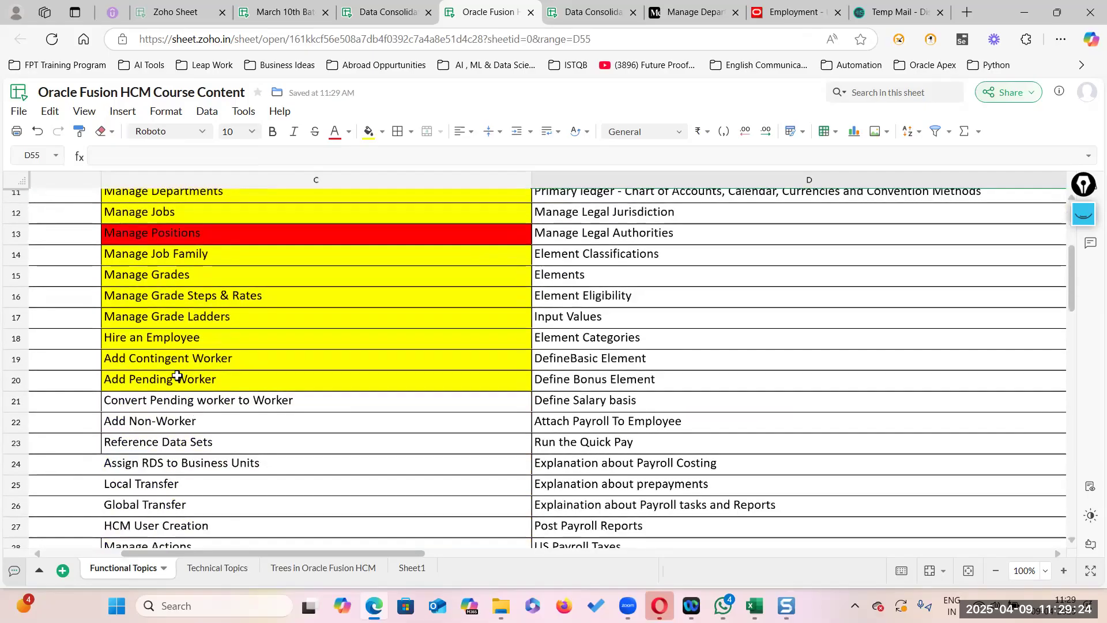
{"action": "left_click", "coordinate": [213, 339]}
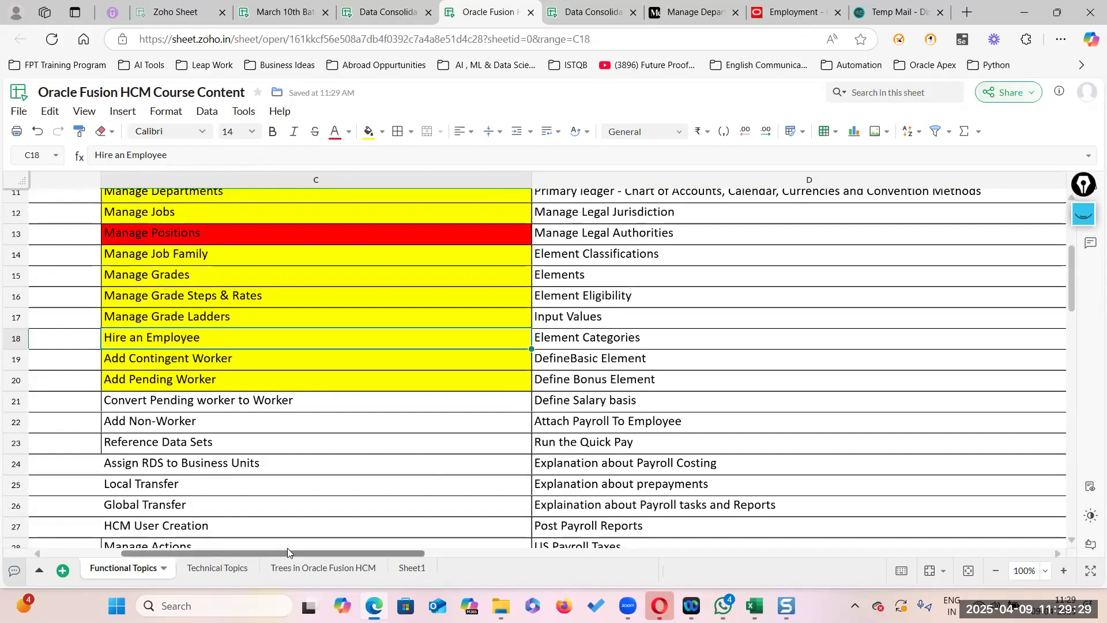
Return to the Data Consolidation Project workbook and show its Grades sheet
{"action": "left_click", "coordinate": [412, 569]}
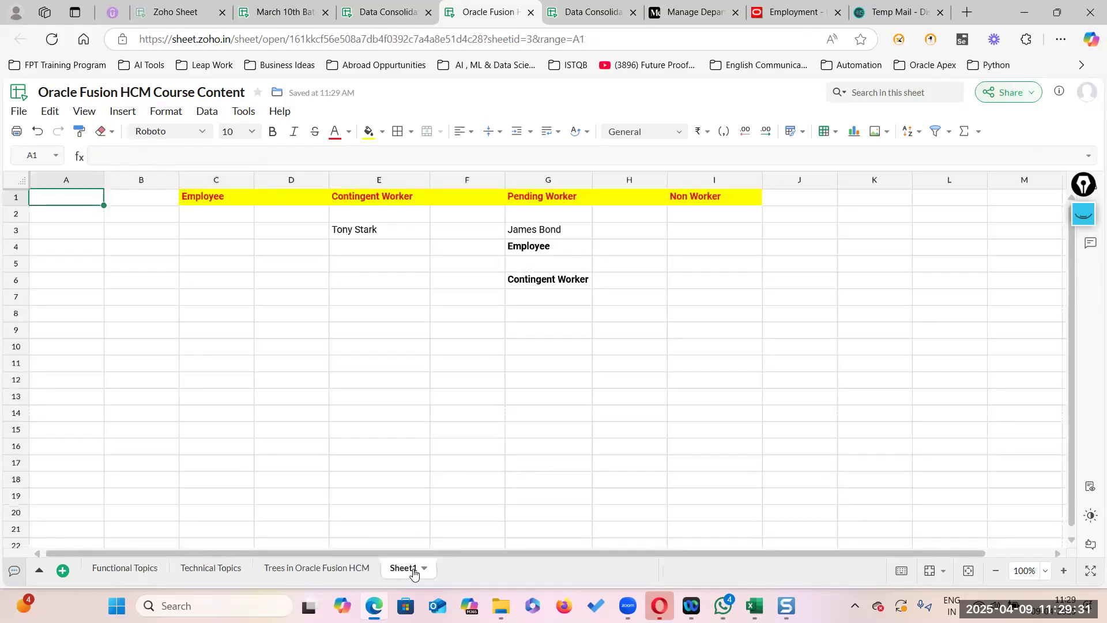
{"action": "left_click", "coordinate": [583, 13]}
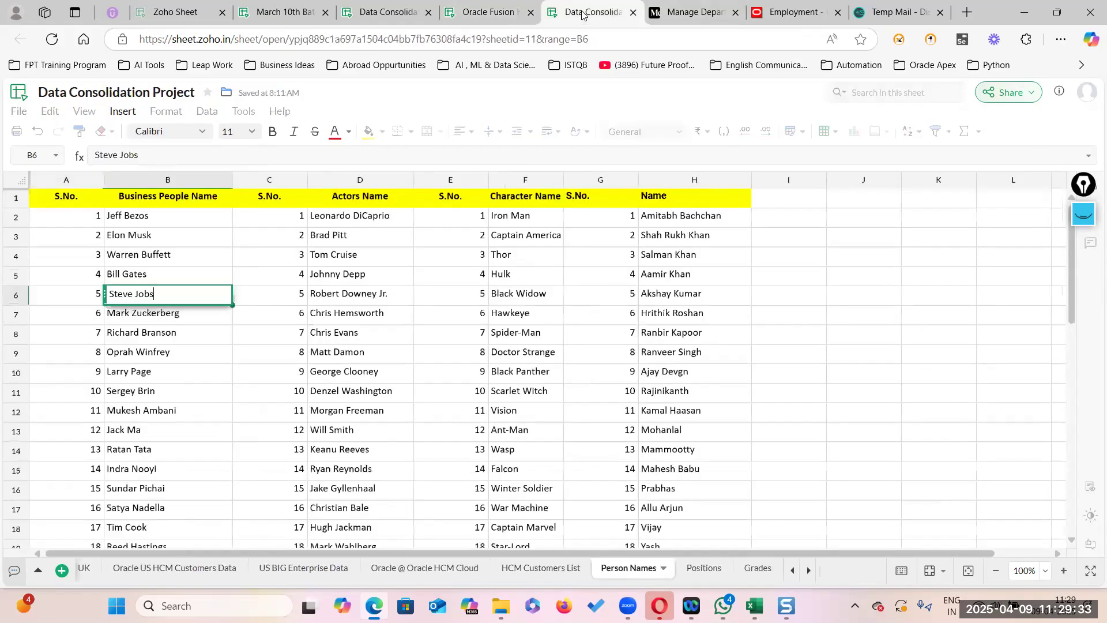
{"action": "left_click", "coordinate": [692, 13]}
{"action": "left_click", "coordinate": [594, 13]}
{"action": "left_click", "coordinate": [760, 571]}
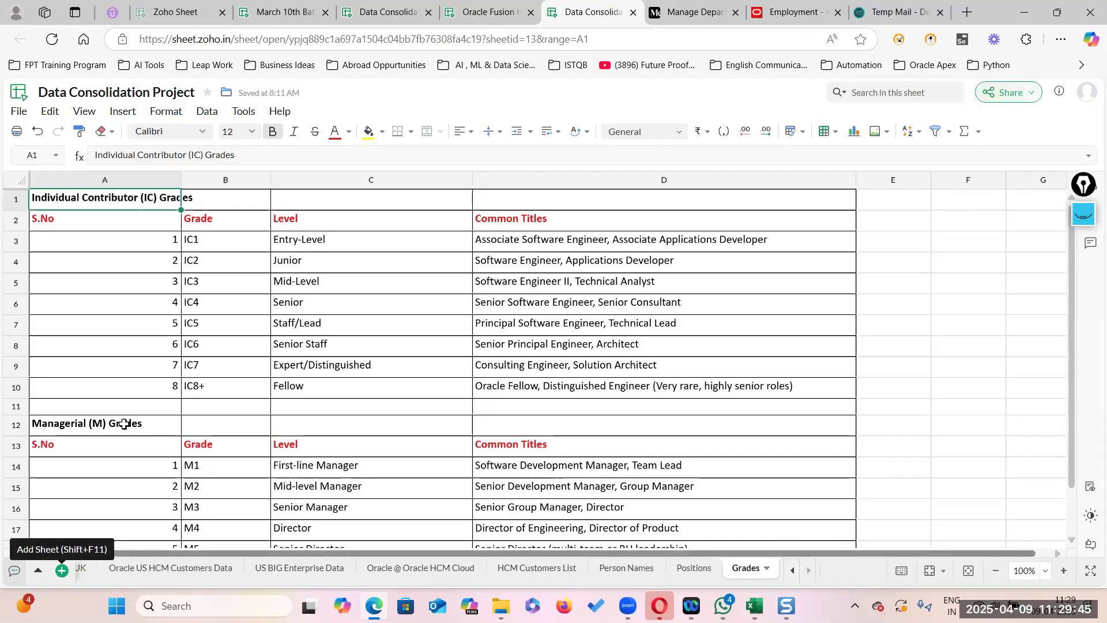
Look over the tracking sheets, then insert a new blank sheet after Grades
{"action": "left_click", "coordinate": [285, 12]}
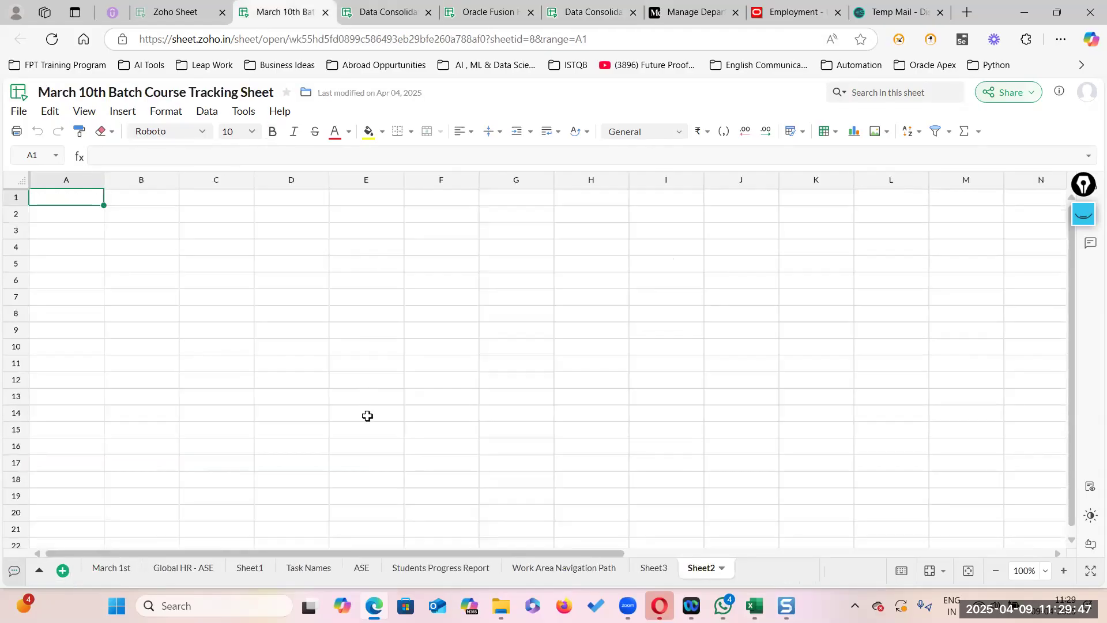
{"action": "left_click", "coordinate": [652, 571]}
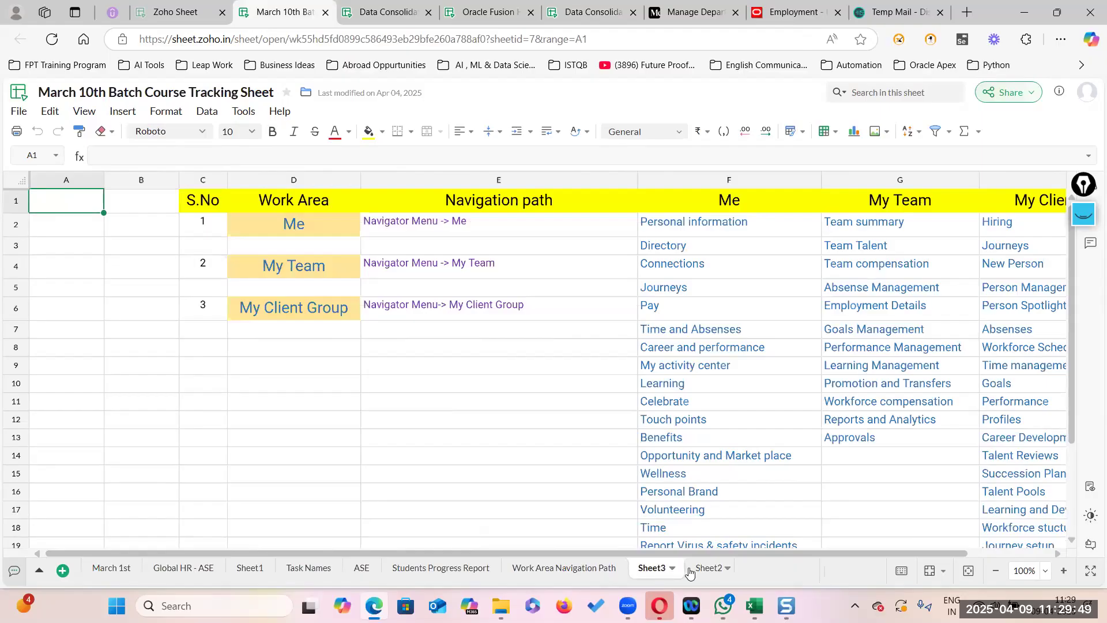
{"action": "left_click", "coordinate": [708, 568]}
{"action": "left_click", "coordinate": [390, 12]}
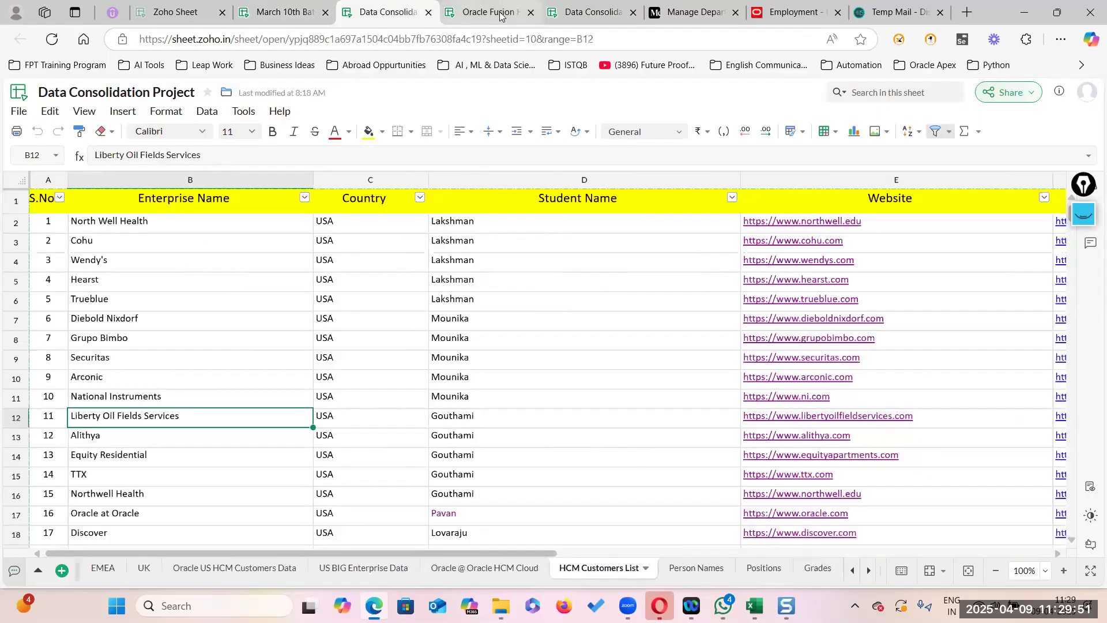
{"action": "left_click", "coordinate": [500, 16]}
{"action": "left_click", "coordinate": [596, 12]}
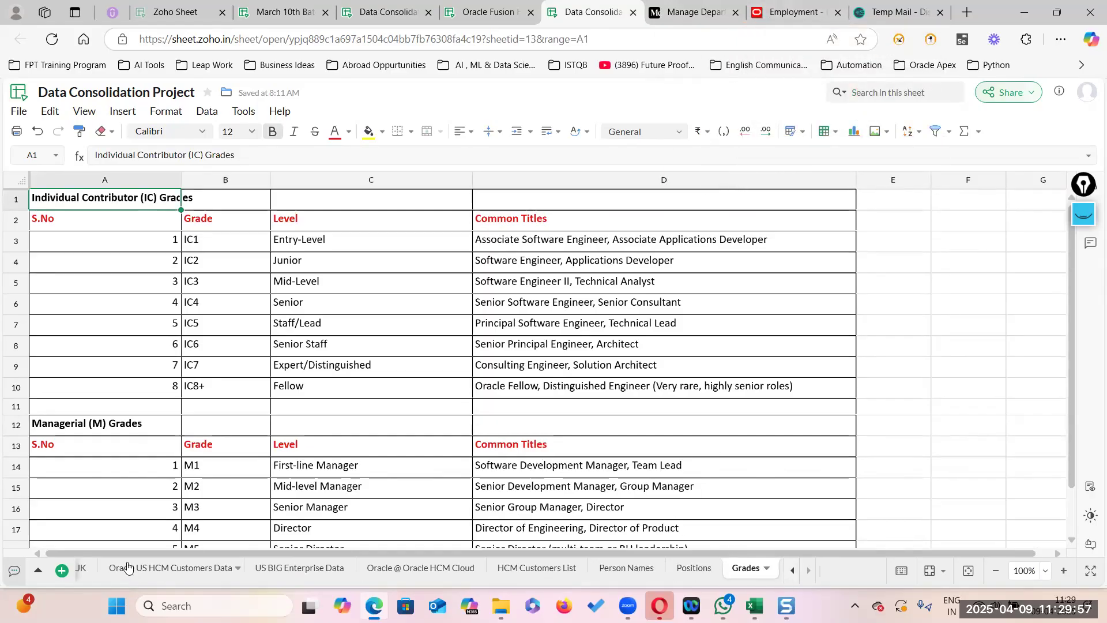
{"action": "left_click", "coordinate": [62, 570]}
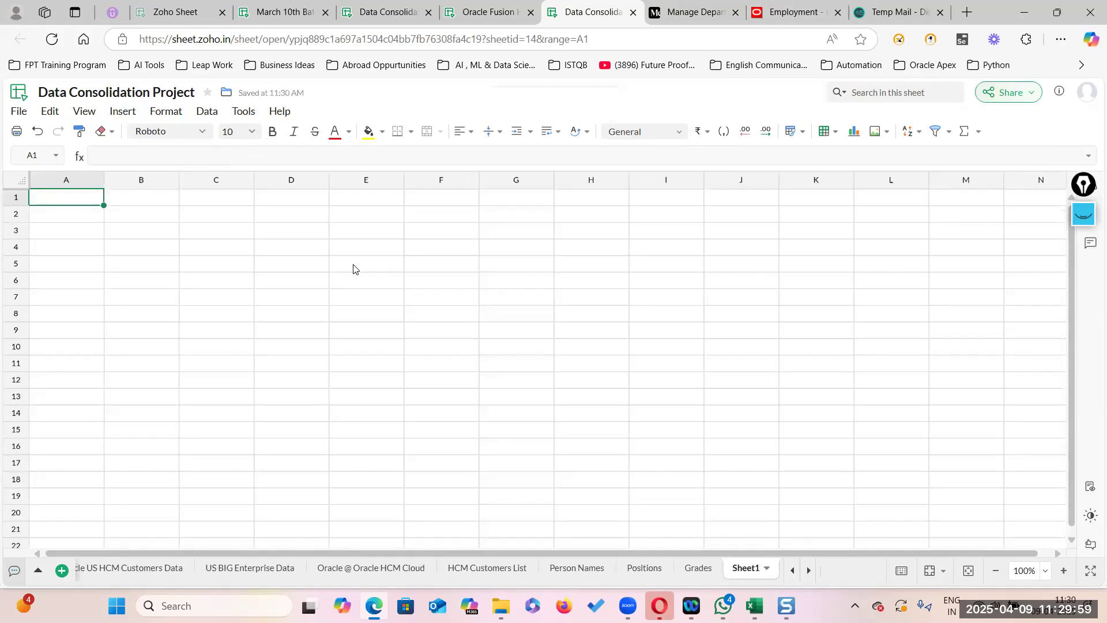
Enter 'Hire an Employee' in E5 and widen column E to fit it
{"action": "left_click", "coordinate": [354, 265]}
{"action": "type", "text": "Hire"}
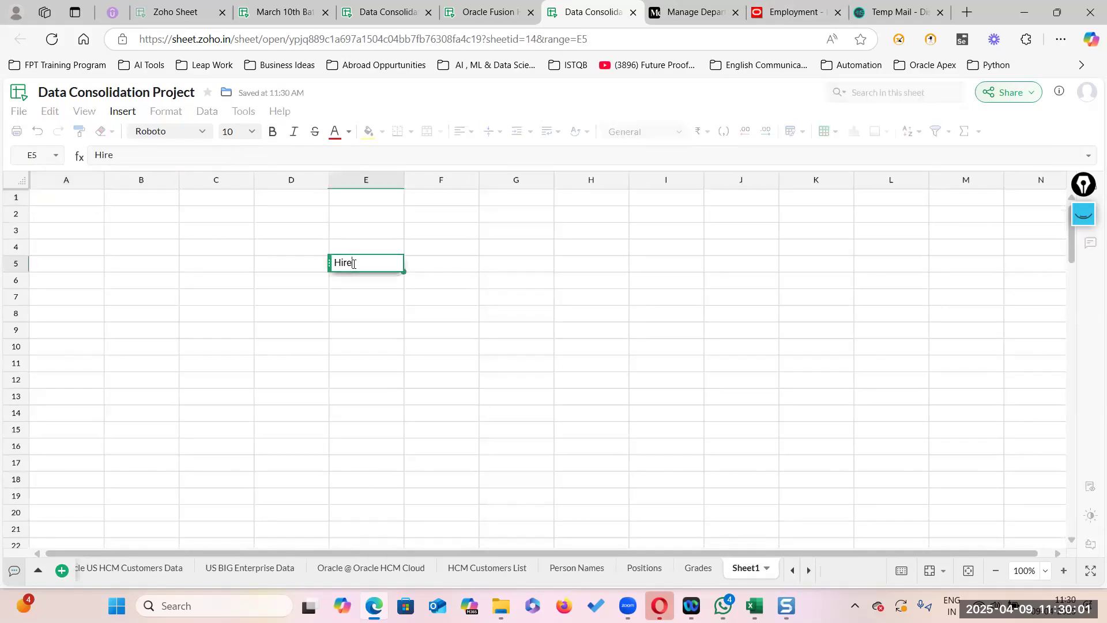
{"action": "type", "text": " an Employe"}
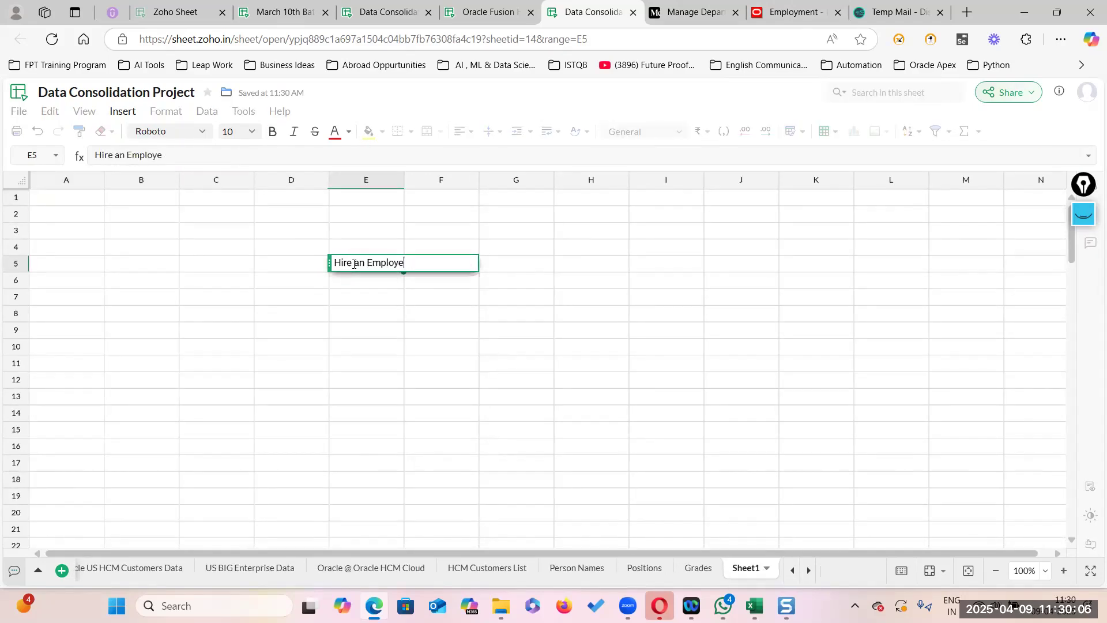
{"action": "type", "text": "er"}
{"action": "key", "text": "BackSpace"}
{"action": "left_click", "coordinate": [381, 287]}
{"action": "left_click_drag", "start_coordinate": [403, 180], "coordinate": [446, 180]}
{"action": "left_click", "coordinate": [417, 262]}
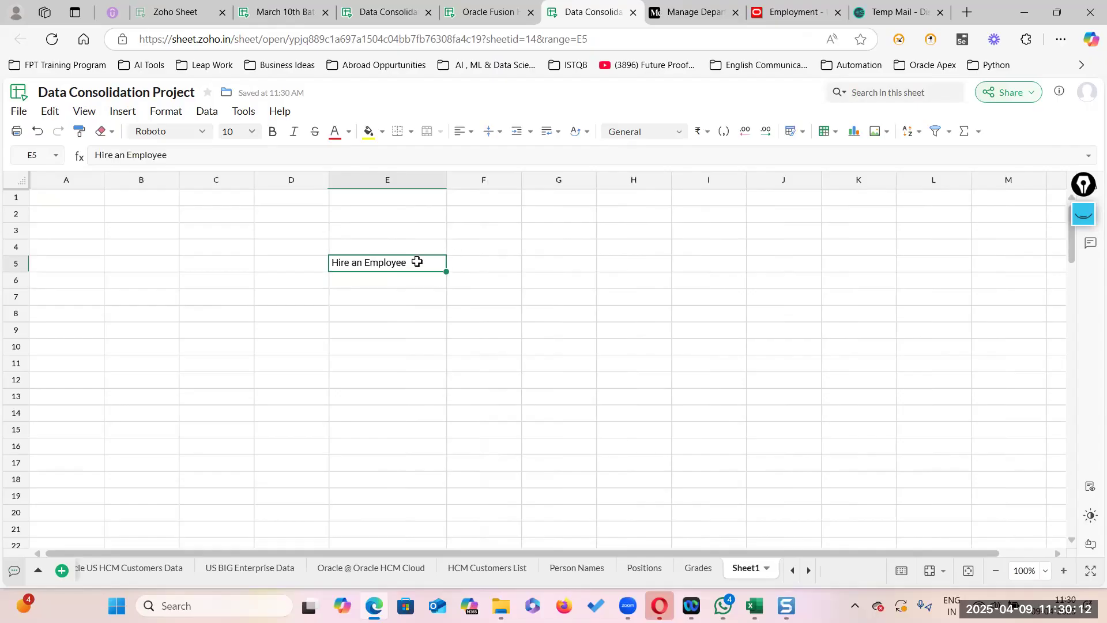
Enter 'North Well' in F4, widen column F, and move it to G4
{"action": "left_click", "coordinate": [470, 249]}
{"action": "type", "text": "Nort"}
{"action": "key", "text": "BackSpace"}
{"action": "type", "text": "rth Well"}
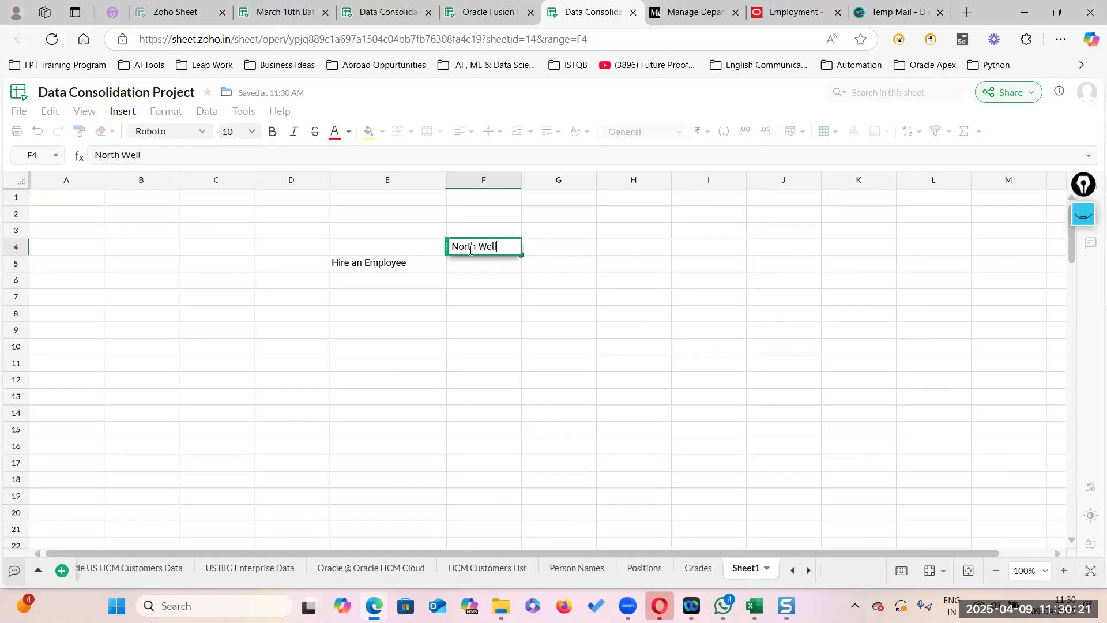
{"action": "left_click", "coordinate": [488, 294]}
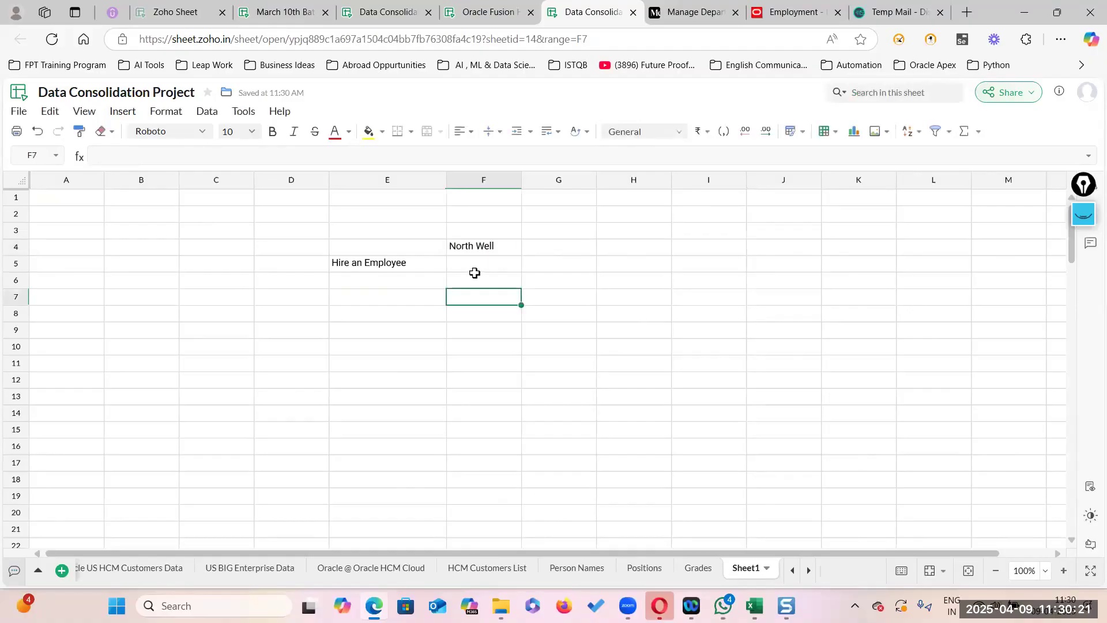
{"action": "left_click_drag", "start_coordinate": [523, 179], "coordinate": [558, 179]}
{"action": "left_click", "coordinate": [496, 241]}
{"action": "left_click", "coordinate": [588, 245]}
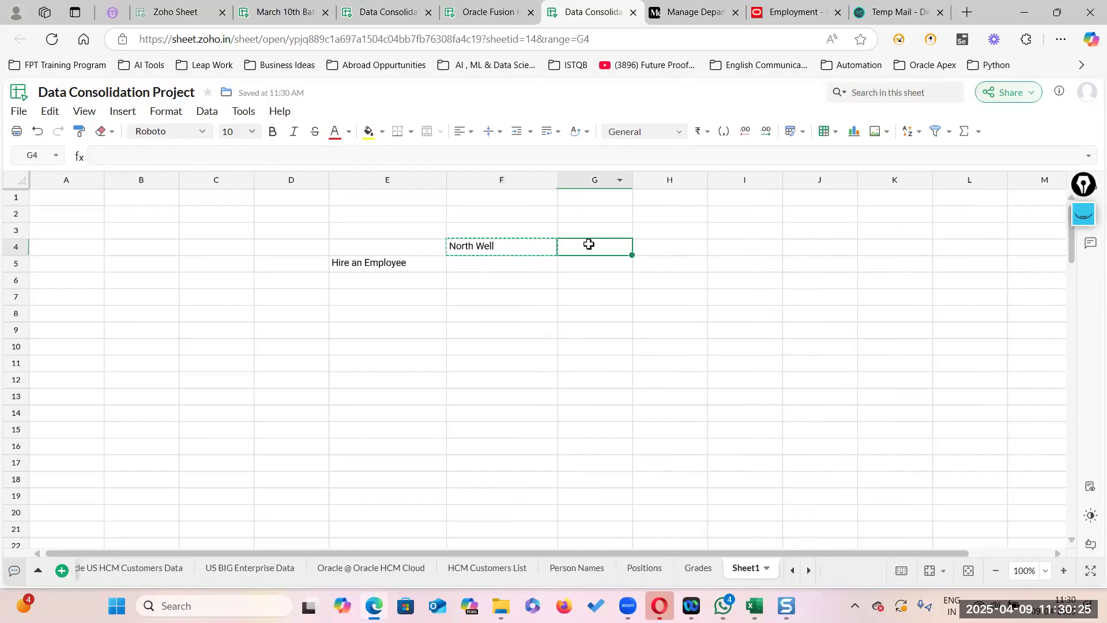
{"action": "type", "text": "North Well"}
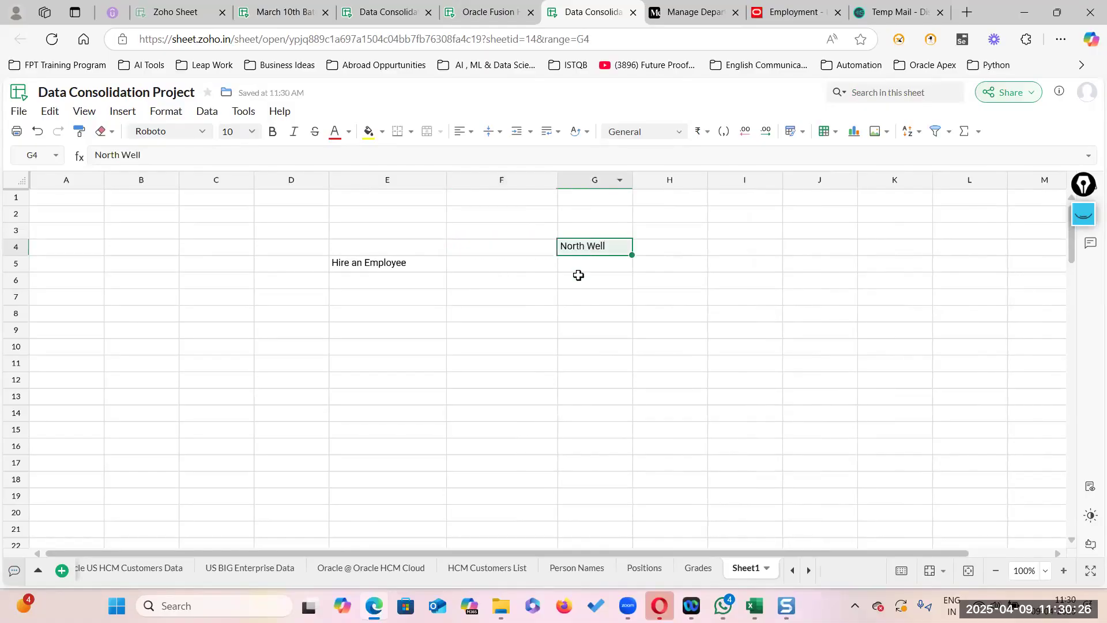
Enter the 'Step 1' label in F5
{"action": "left_click", "coordinate": [486, 263]}
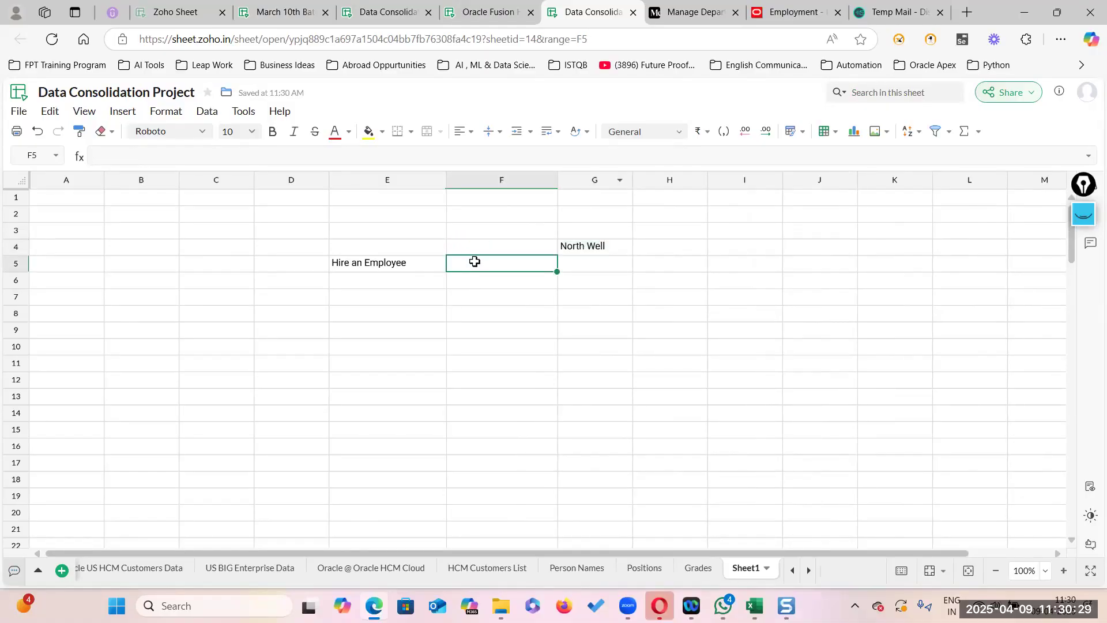
{"action": "type", "text": "ste"}
{"action": "key", "text": "BackSpace"}
{"action": "key", "text": "BackSpace"}
{"action": "key", "text": "BackSpace"}
{"action": "type", "text": "ste"}
{"action": "key", "text": "BackSpace"}
{"action": "key", "text": "BackSpace"}
{"action": "key", "text": "BackSpace"}
{"action": "type", "text": "Step 1"}
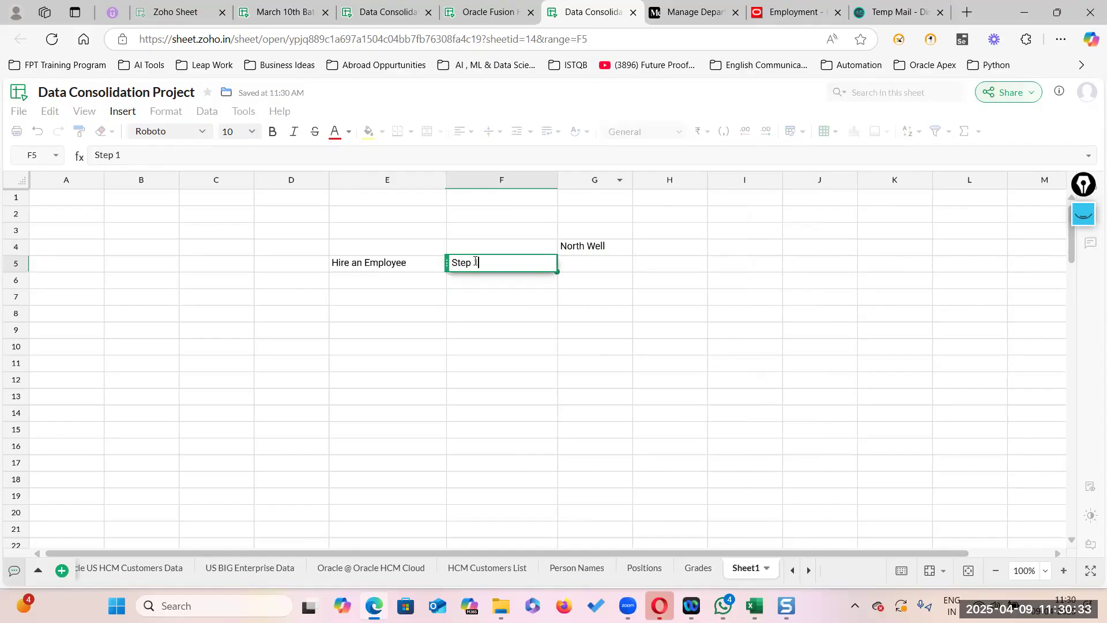
{"action": "left_click", "coordinate": [577, 301]}
Type the 'Enterprise Structure' heading in G5 and autofit column G
{"action": "left_click", "coordinate": [577, 262]}
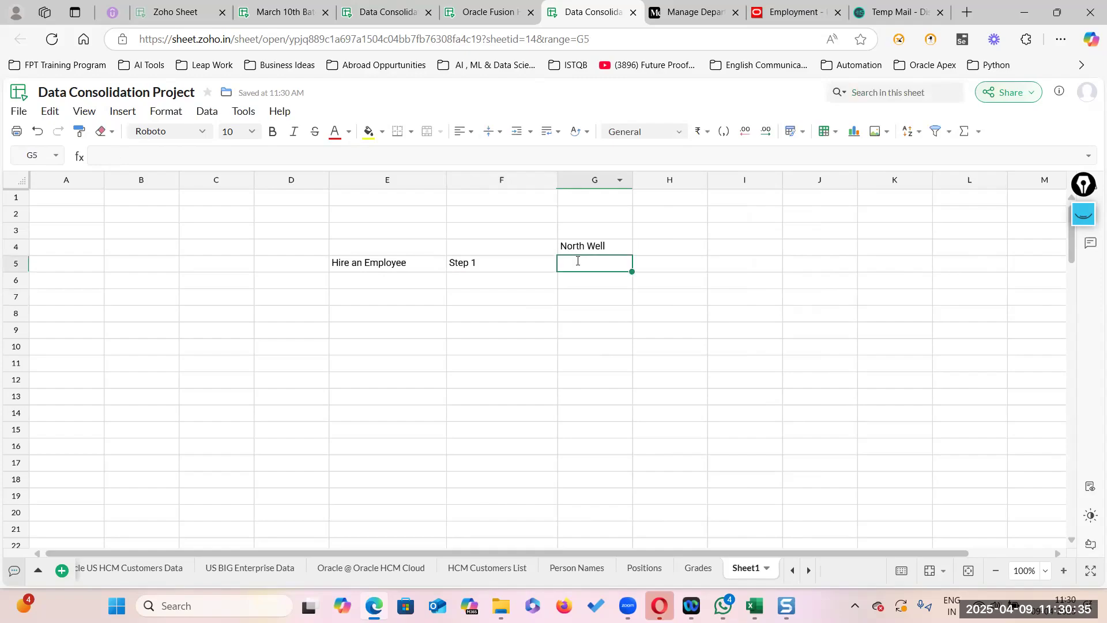
{"action": "left_click", "coordinate": [578, 261]}
{"action": "type", "text": "Enterprise str"}
{"action": "key", "text": "BackSpace"}
{"action": "key", "text": "BackSpace"}
{"action": "type", "text": "truc"}
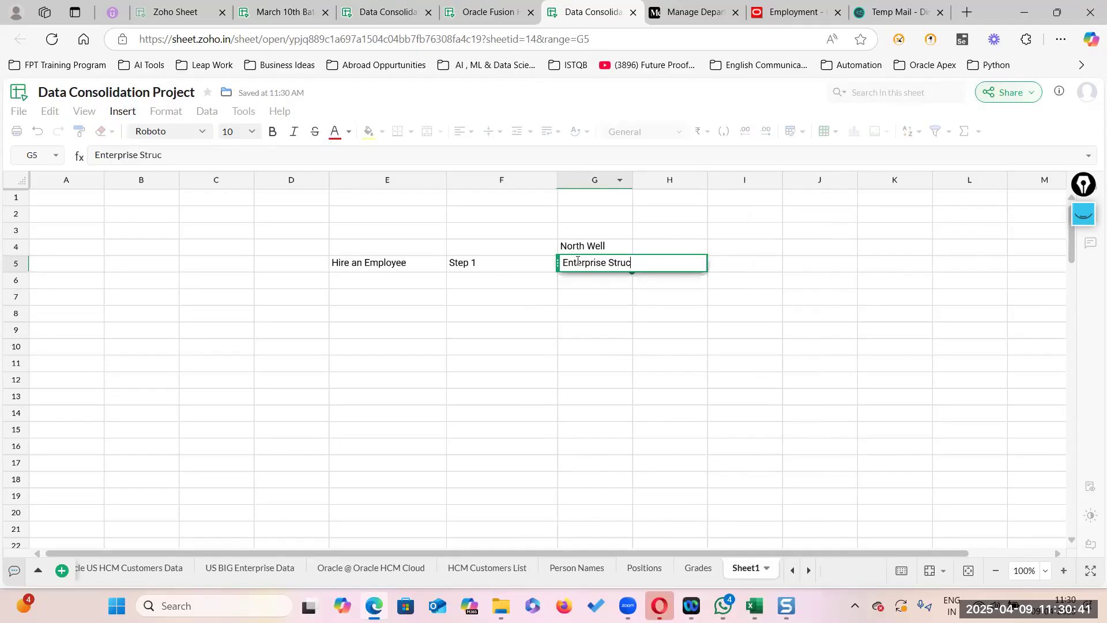
{"action": "type", "text": "uture"}
{"action": "key", "text": "BackSpace"}
{"action": "key", "text": "BackSpace"}
{"action": "type", "text": "ure"}
{"action": "left_click", "coordinate": [615, 312]}
{"action": "double_click", "coordinate": [633, 180]}
{"action": "left_click", "coordinate": [626, 264]}
{"action": "double_click", "coordinate": [627, 264]}
{"action": "left_click", "coordinate": [621, 291]}
List 1. Enterprise, 2.Division, 3.Legal Entity and 4. Business Unit in G6:G9, then widen column H
{"action": "left_click", "coordinate": [617, 277]}
{"action": "double_click", "coordinate": [617, 277]}
{"action": "type", "text": "1. Ent"}
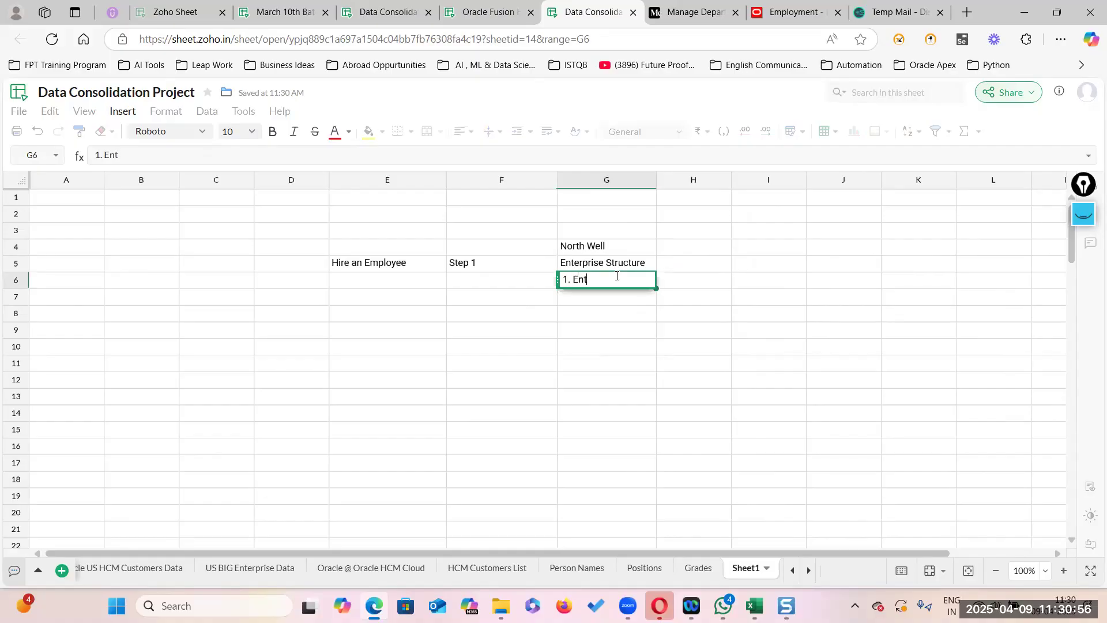
{"action": "type", "text": "erprise"}
{"action": "left_click", "coordinate": [605, 311]}
{"action": "double_click", "coordinate": [603, 298]}
{"action": "type", "text": "2.Division"}
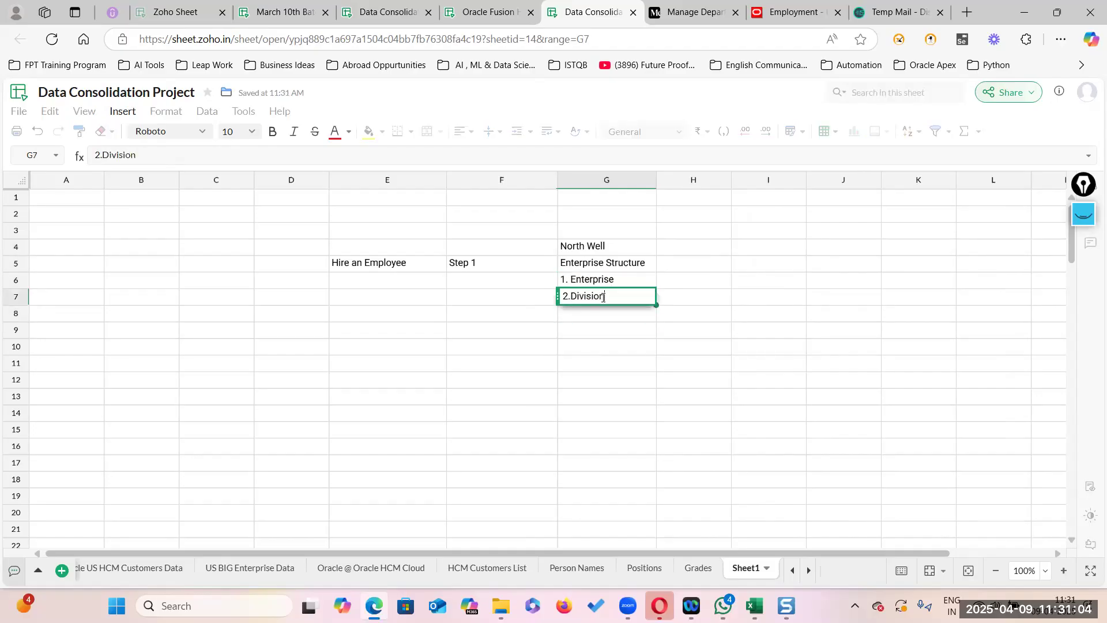
{"action": "double_click", "coordinate": [599, 320]}
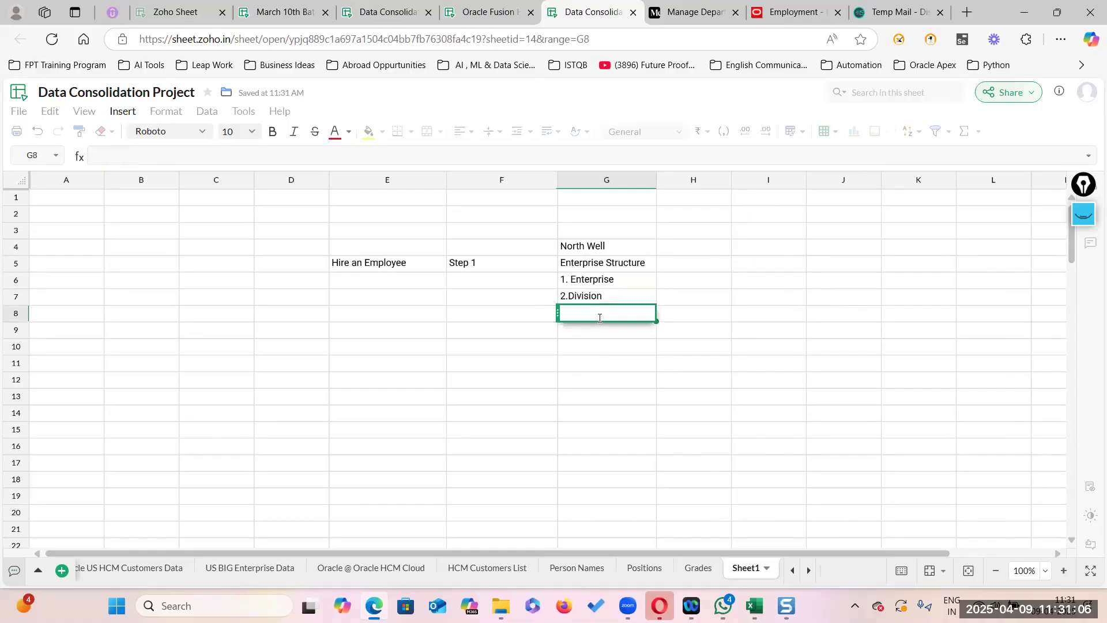
{"action": "type", "text": "3.Legal Entity"}
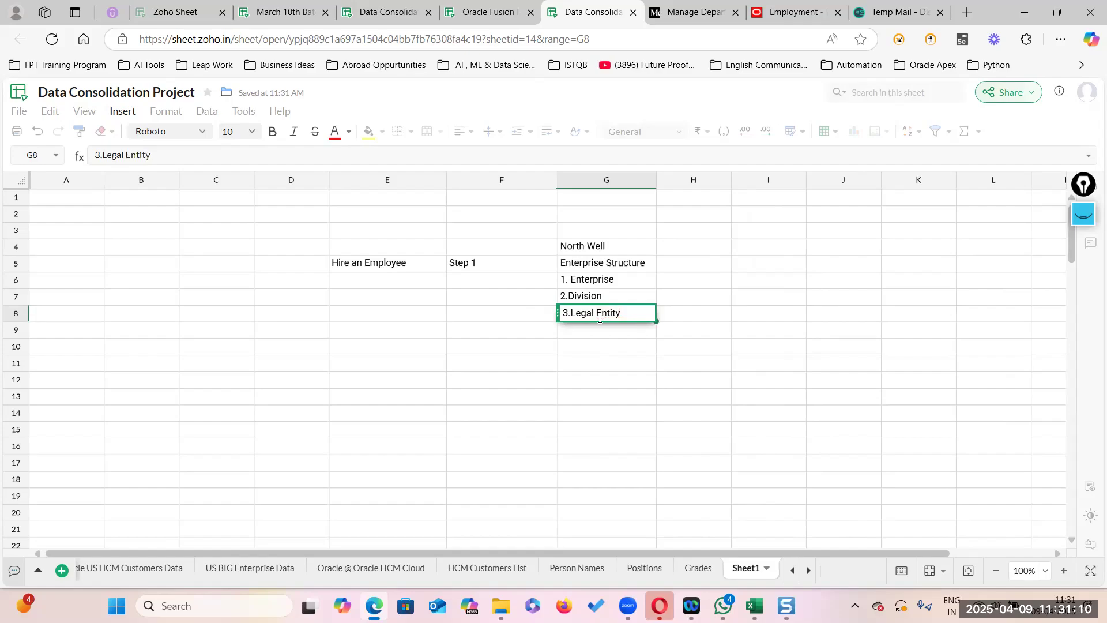
{"action": "double_click", "coordinate": [594, 329]}
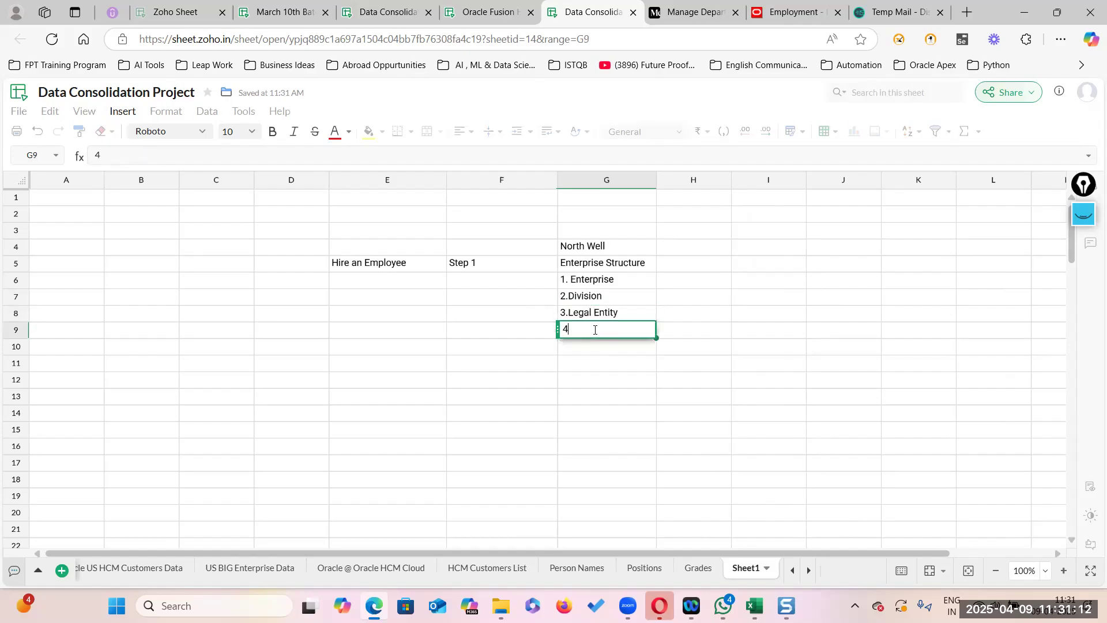
{"action": "type", "text": "4. Business Units"}
{"action": "left_click", "coordinate": [615, 359]}
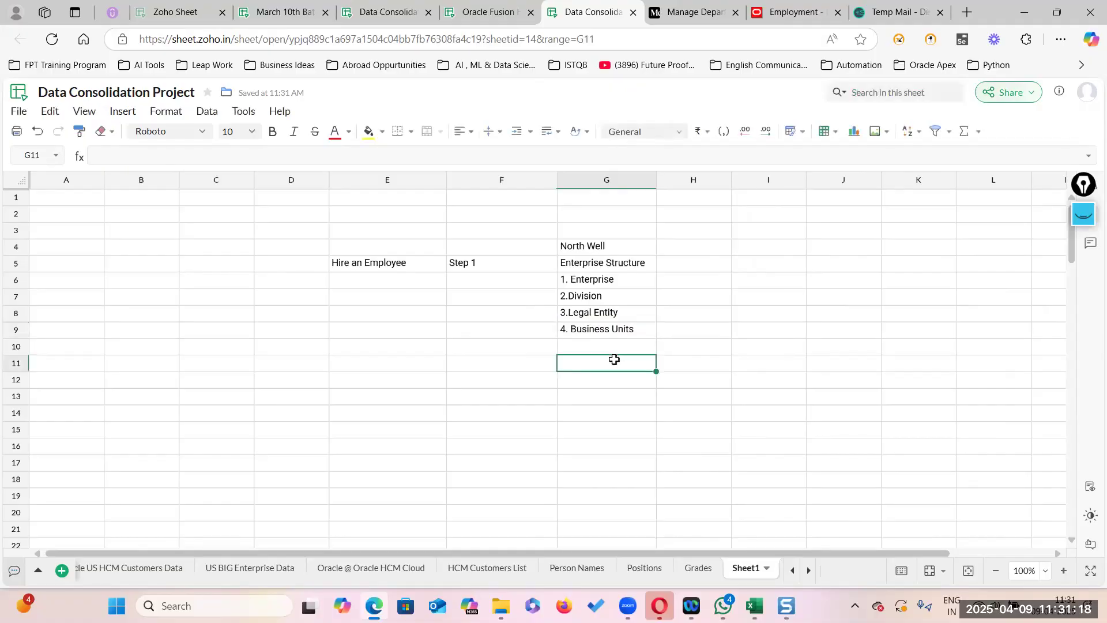
{"action": "left_click", "coordinate": [641, 263]}
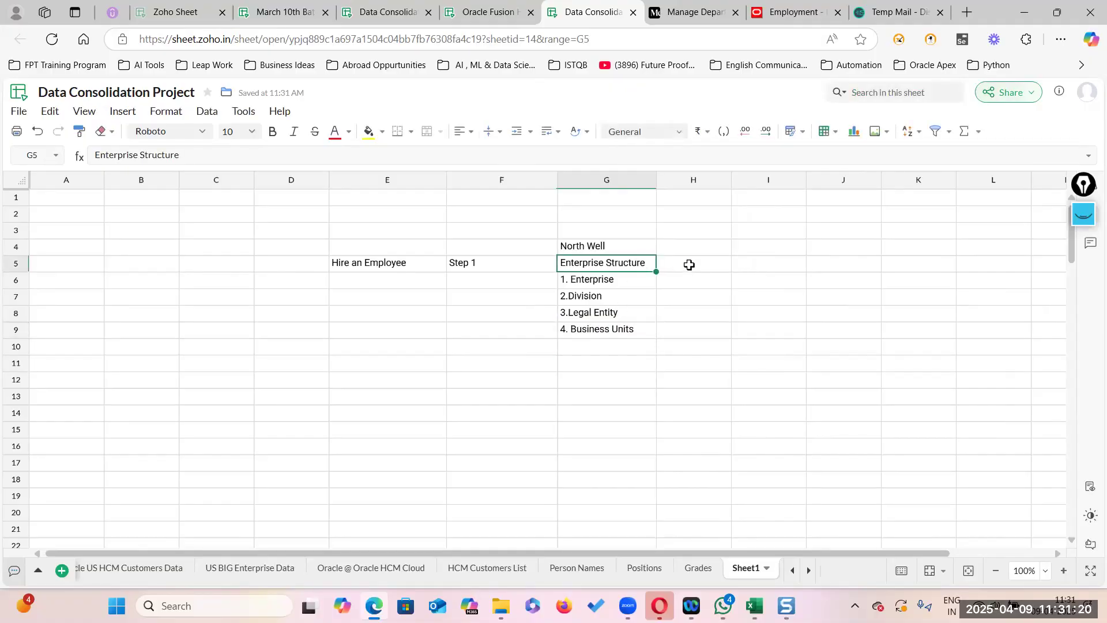
{"action": "left_click_drag", "start_coordinate": [732, 180], "coordinate": [780, 179]}
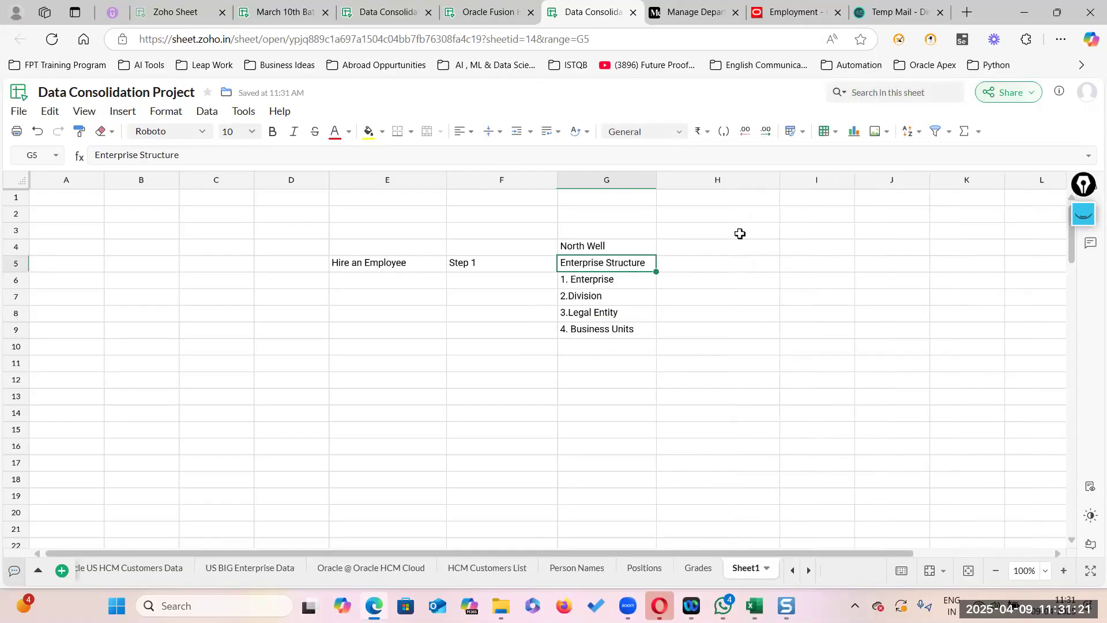
Type the 'Work force Structures' heading in H5
{"action": "left_click", "coordinate": [690, 313]}
{"action": "left_click", "coordinate": [726, 260]}
{"action": "double_click", "coordinate": [728, 261]}
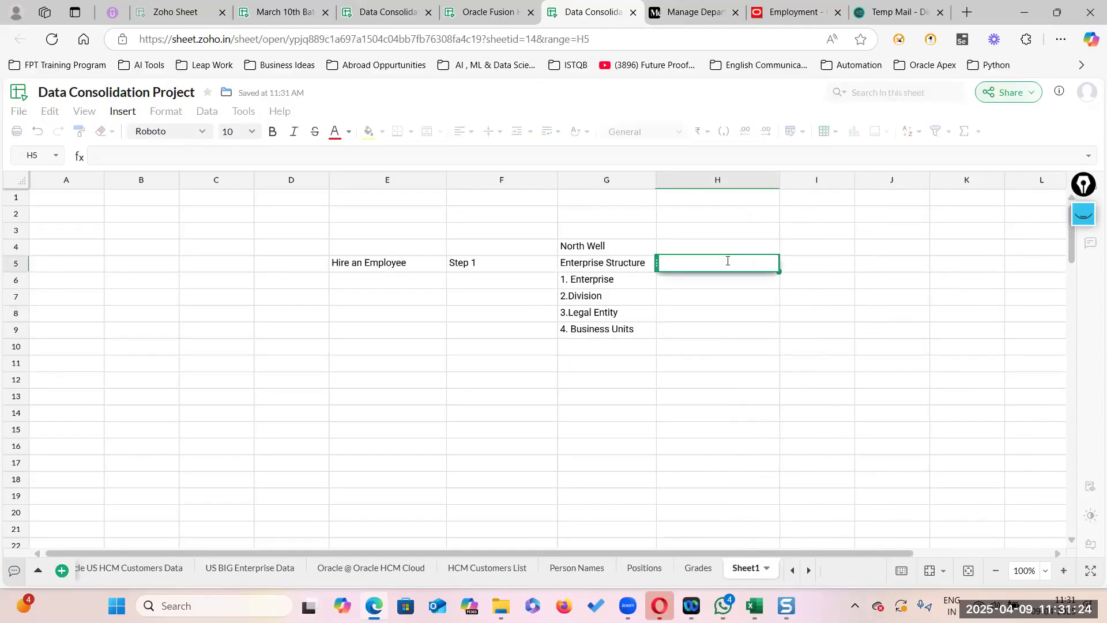
{"action": "type", "text": "Work force sT"}
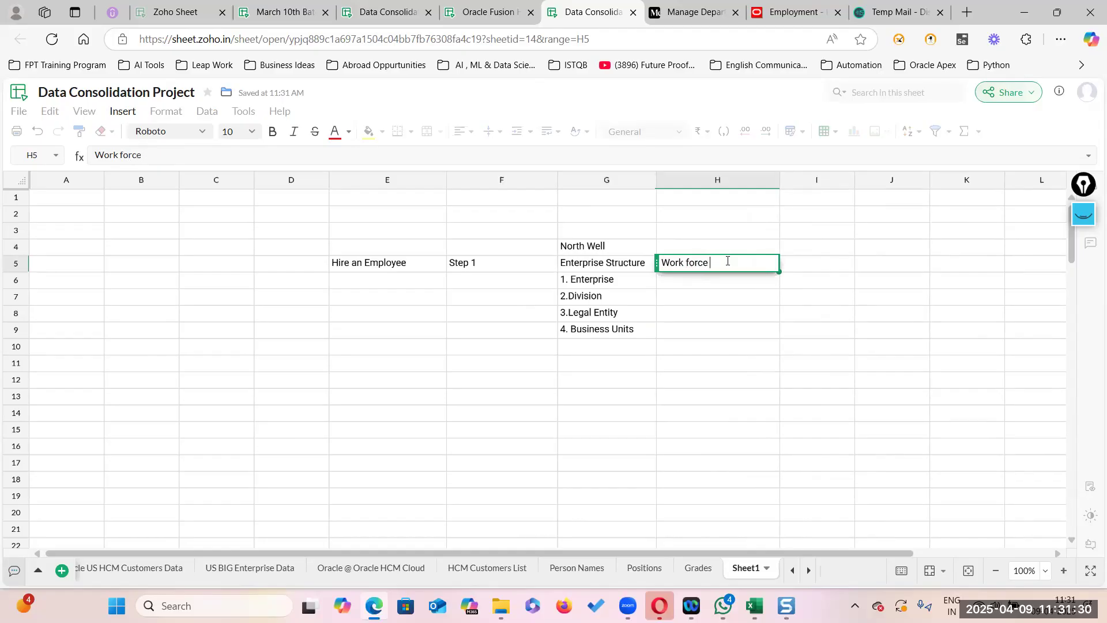
{"action": "key", "text": "BackSpace"}
{"action": "key", "text": "BackSpace"}
{"action": "type", "text": "Structures"}
{"action": "left_click", "coordinate": [702, 329]}
Enter 1. Locations, 2. Departments, 3. Jobs and 4. Grades in H6:H9
{"action": "double_click", "coordinate": [688, 281]}
{"action": "type", "text": "1. Locations"}
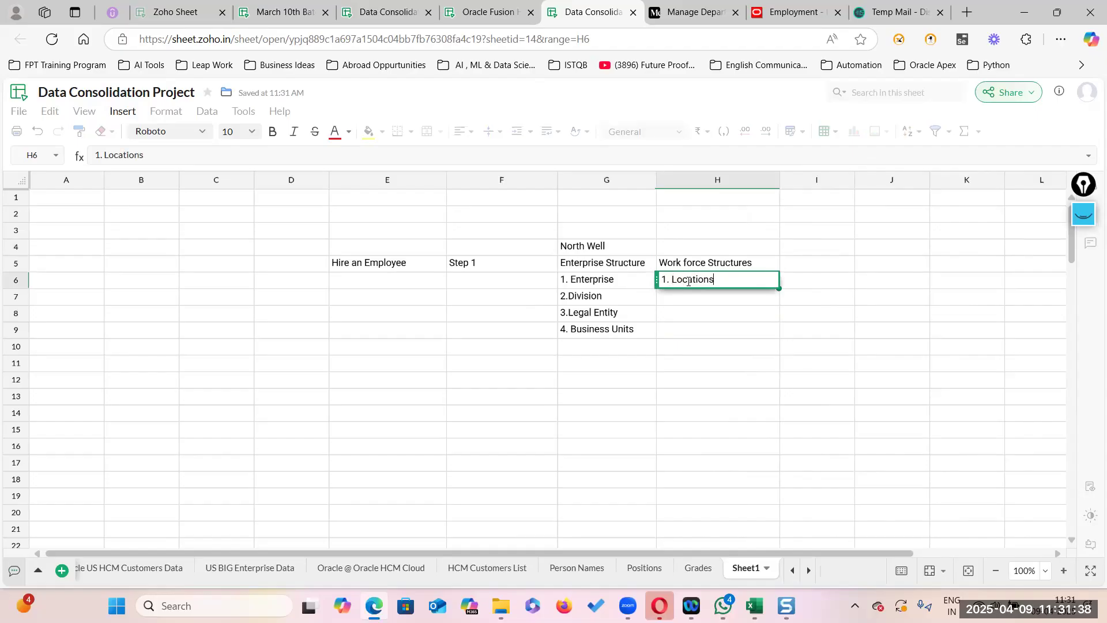
{"action": "left_click", "coordinate": [703, 299]}
{"action": "type", "text": "2. Departm"}
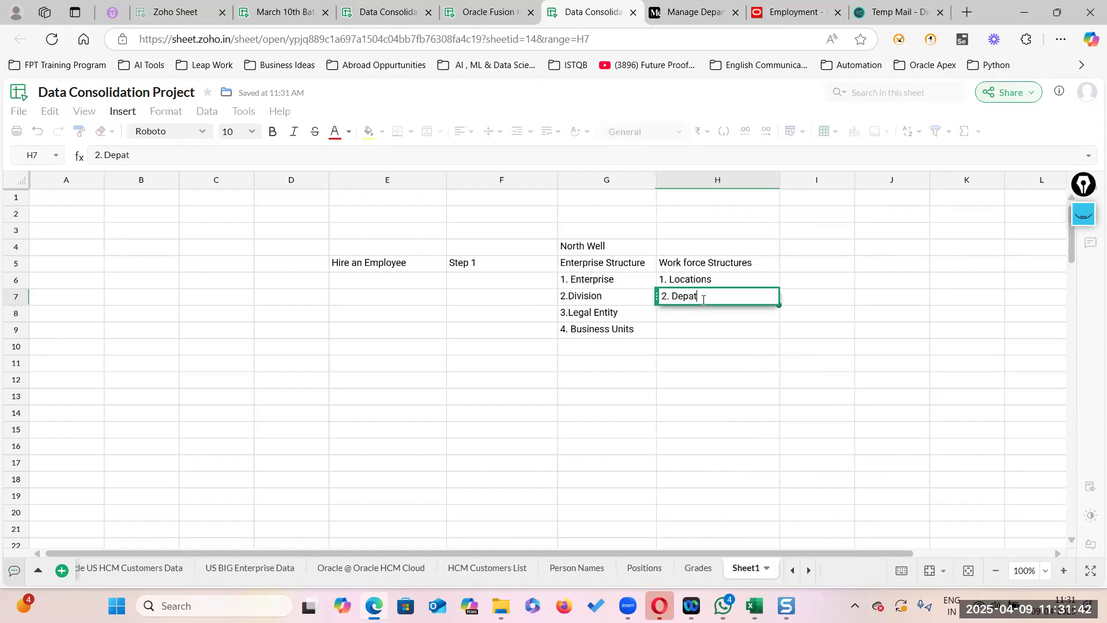
{"action": "type", "text": "ents"}
{"action": "left_click", "coordinate": [704, 315]}
{"action": "type", "text": "3"}
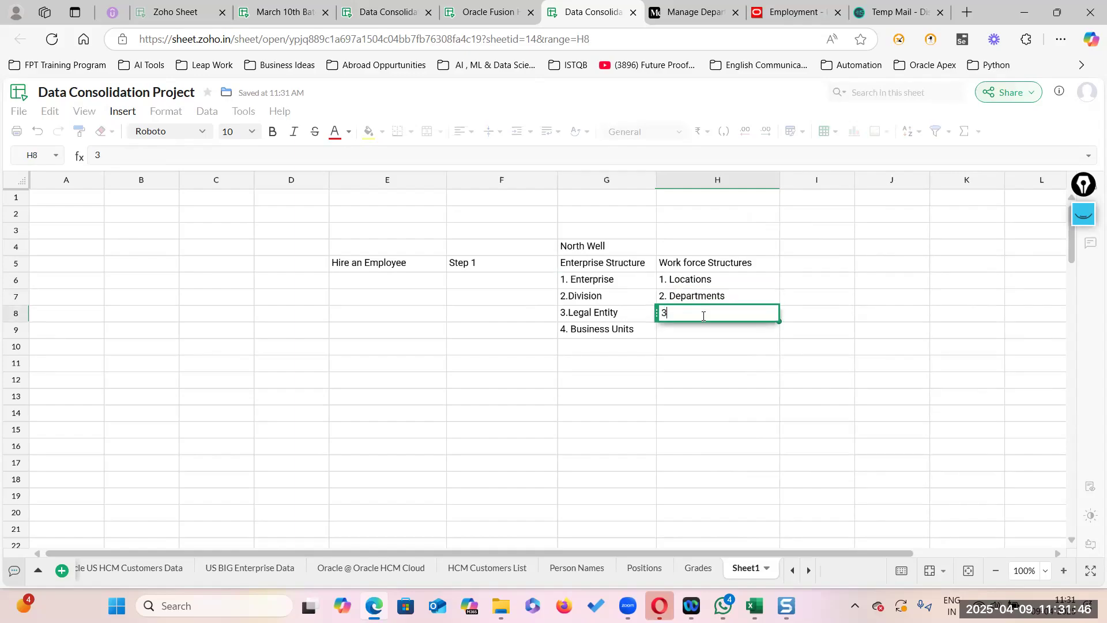
{"action": "type", "text": ". Jobs"}
{"action": "left_click", "coordinate": [684, 328]}
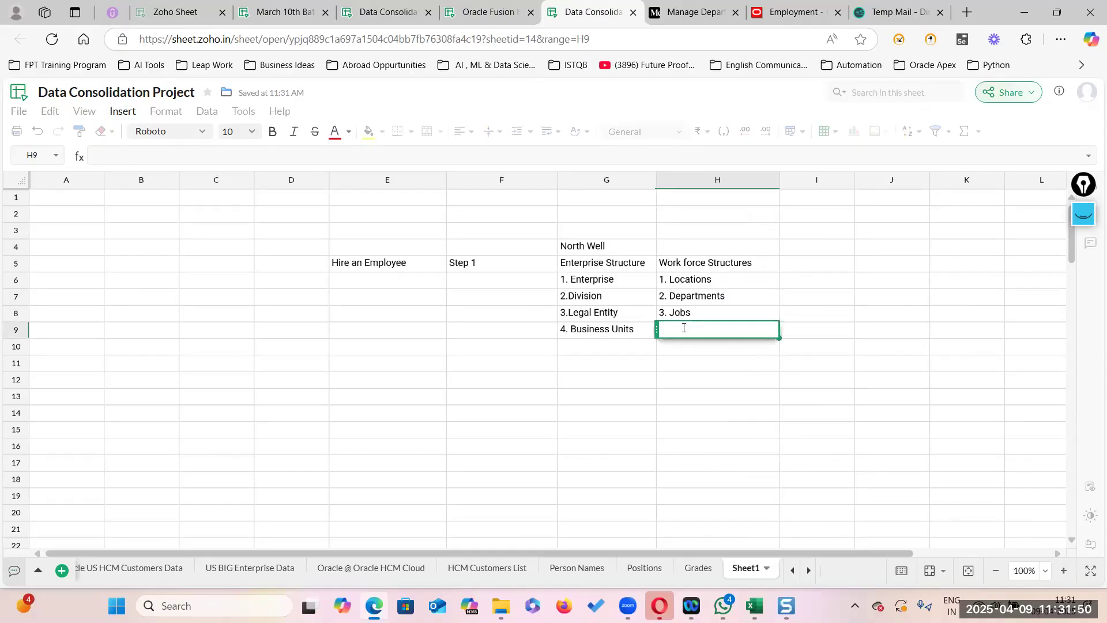
{"action": "type", "text": "4. Grae"}
{"action": "type", "text": "es"}
{"action": "key", "text": "Return"}
Move the Hire an Employee heading down to E13
{"action": "left_click_drag", "start_coordinate": [598, 279], "coordinate": [598, 332]}
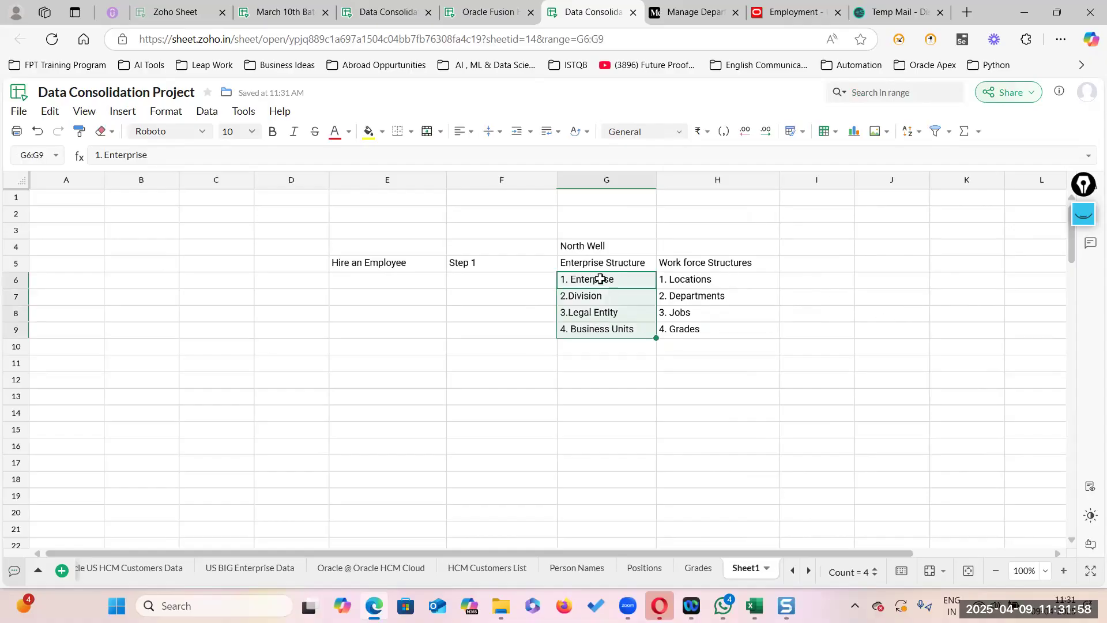
{"action": "left_click_drag", "start_coordinate": [749, 280], "coordinate": [753, 331]}
{"action": "left_click", "coordinate": [736, 390]}
{"action": "left_click", "coordinate": [375, 264]}
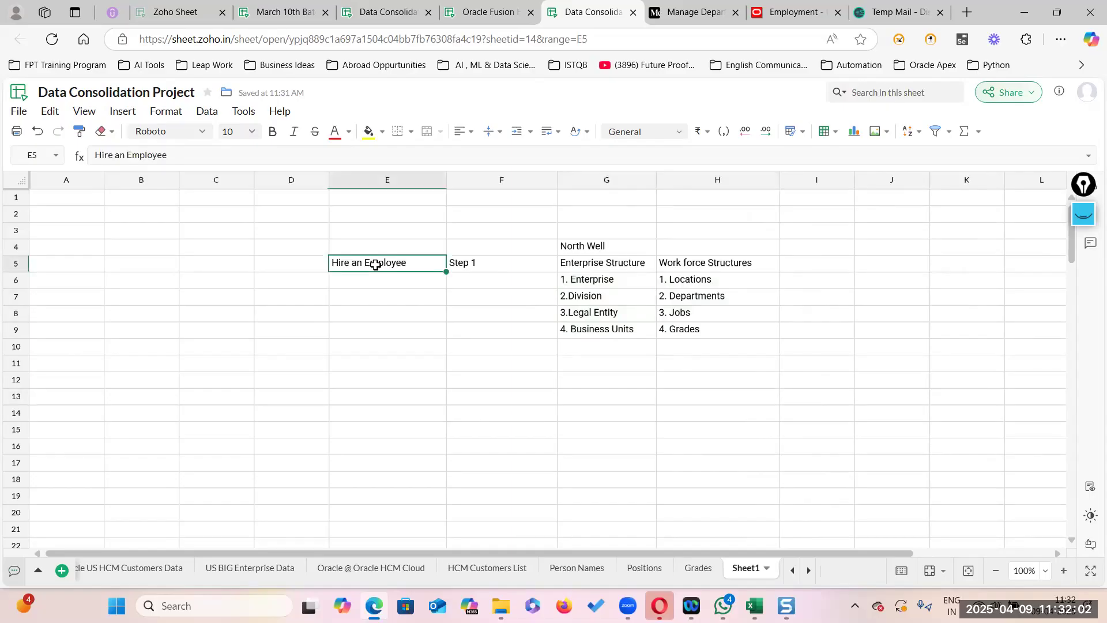
{"action": "left_click_drag", "start_coordinate": [376, 264], "coordinate": [368, 397]}
Enter '1. Legal Address' in G13 as the first hiring detail
{"action": "left_click", "coordinate": [597, 244]}
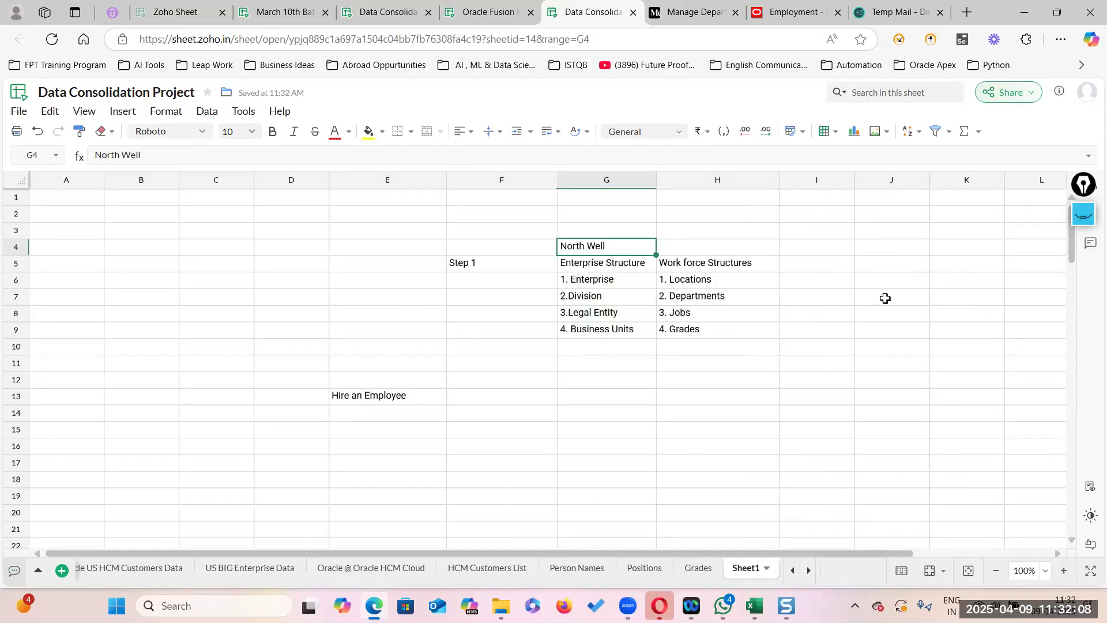
{"action": "left_click", "coordinate": [579, 396]}
{"action": "type", "text": "1. Legal Address"}
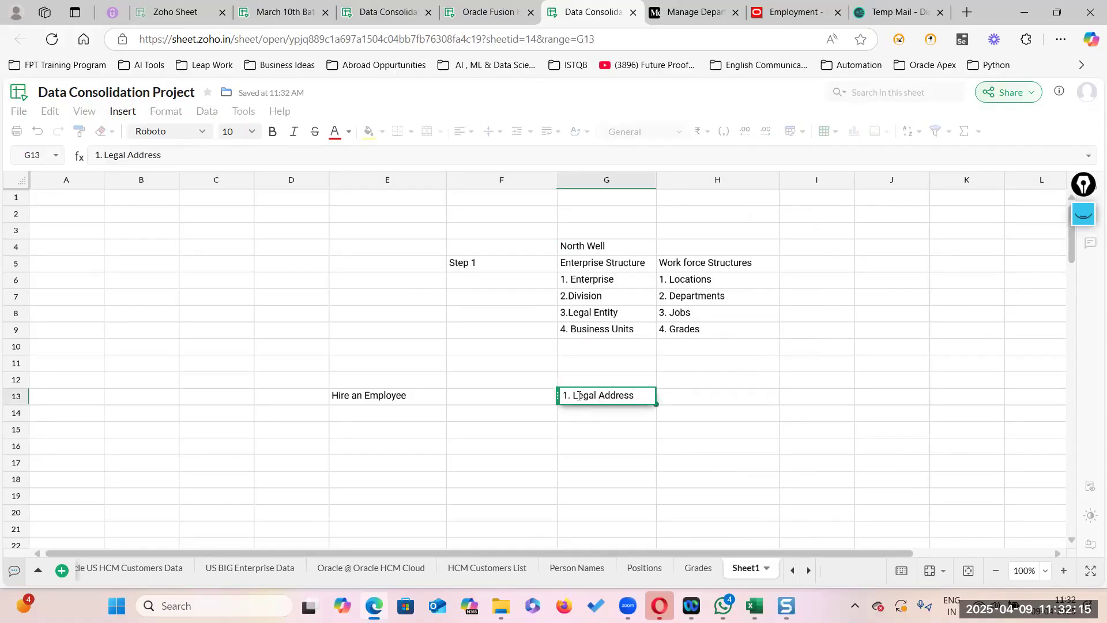
{"action": "left_click", "coordinate": [615, 437]}
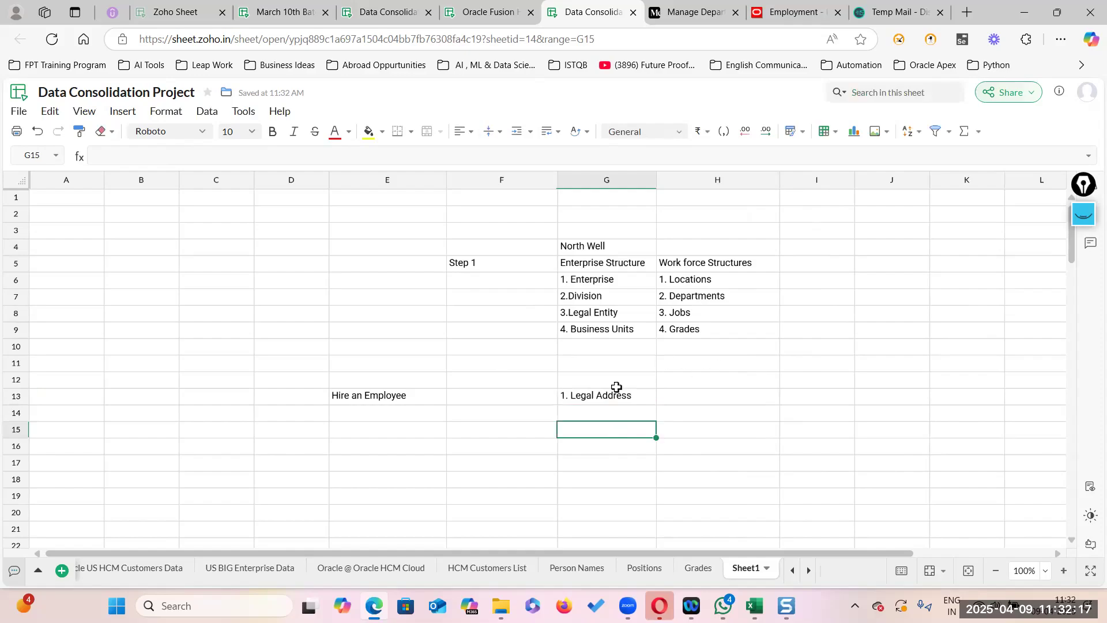
{"action": "double_click", "coordinate": [610, 413]}
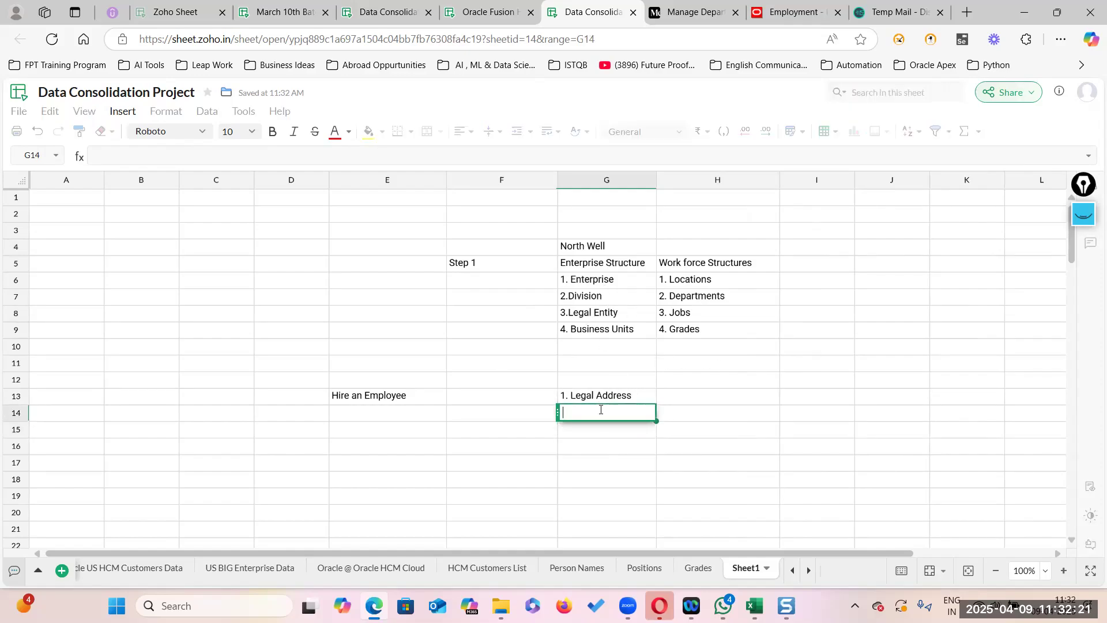
{"action": "left_click", "coordinate": [698, 407]}
Move '1. Legal Address' from G13 to F8, beside 3.Legal Entity
{"action": "left_click", "coordinate": [607, 397]}
{"action": "key", "text": "ctrl+c"}
{"action": "left_click", "coordinate": [507, 311]}
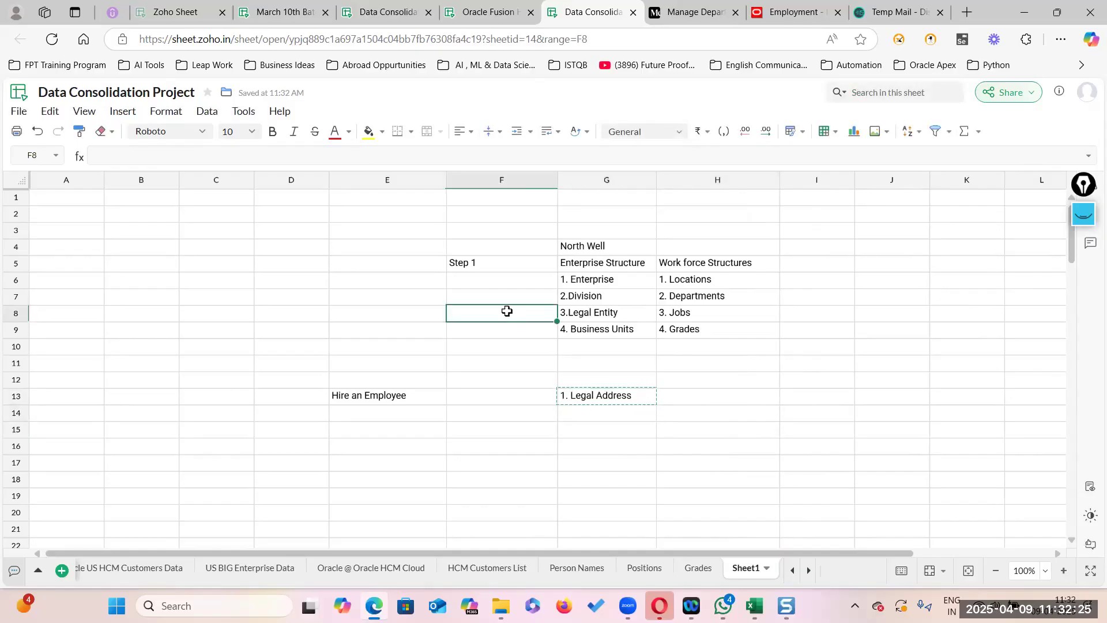
{"action": "key", "text": "ctrl+v"}
{"action": "left_click", "coordinate": [675, 390]}
{"action": "left_click", "coordinate": [502, 315]}
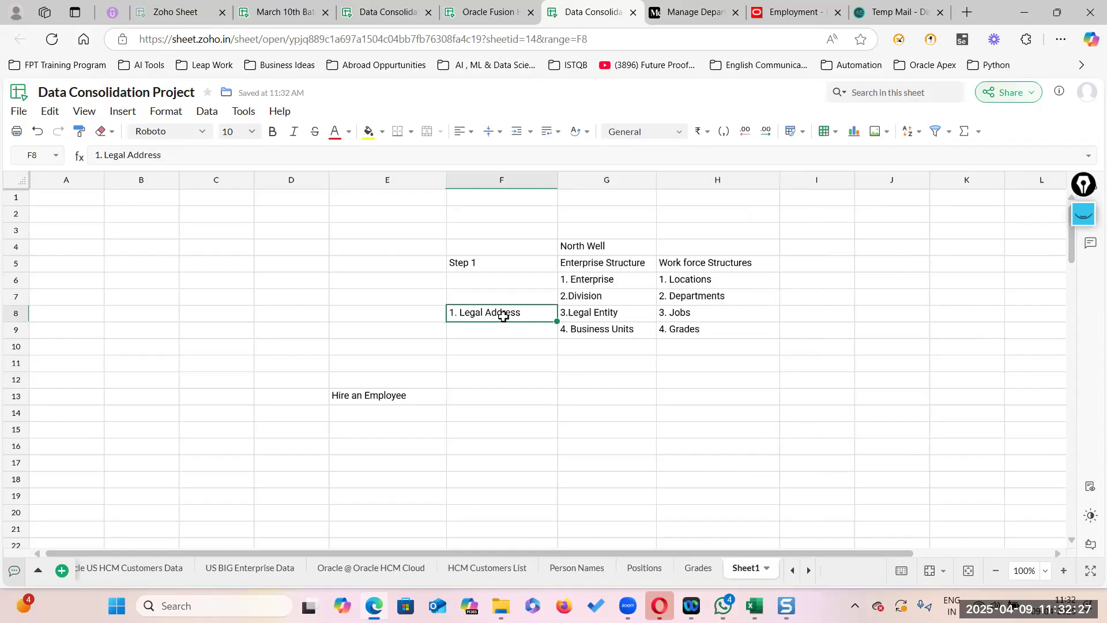
{"action": "left_click", "coordinate": [594, 312]}
{"action": "left_click", "coordinate": [486, 312]}
Type 'Legal Entity is Legal Employer' into the emptied cell G13
{"action": "left_click", "coordinate": [586, 397]}
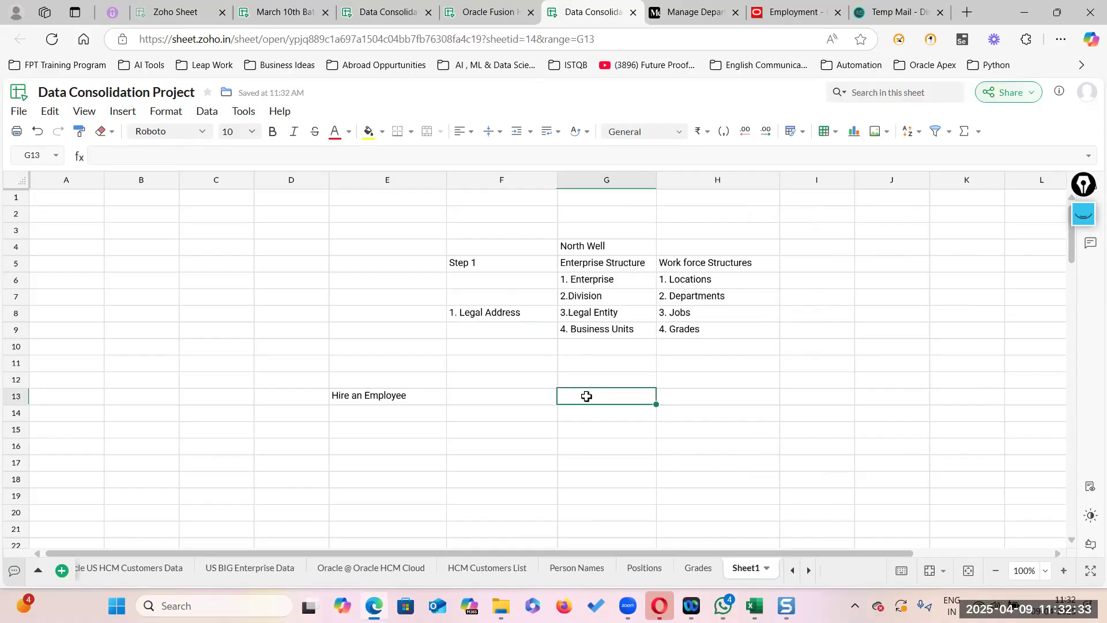
{"action": "double_click", "coordinate": [586, 397]}
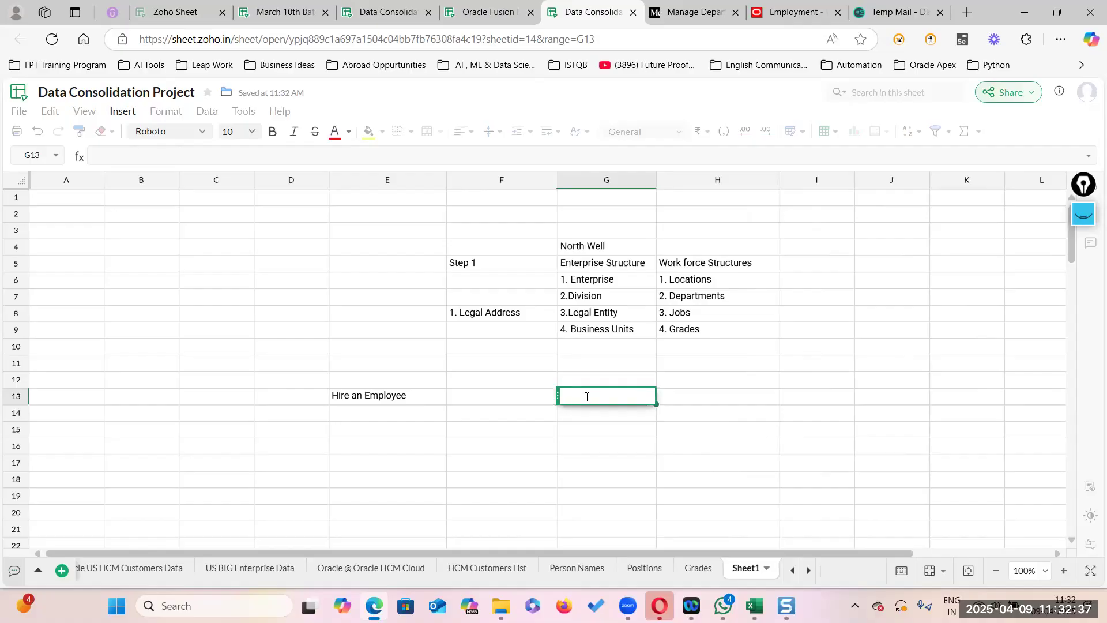
{"action": "left_click", "coordinate": [606, 312]}
{"action": "left_click", "coordinate": [589, 394]}
{"action": "double_click", "coordinate": [589, 394]}
{"action": "type", "text": "Legal Entity is Legal Employer"}
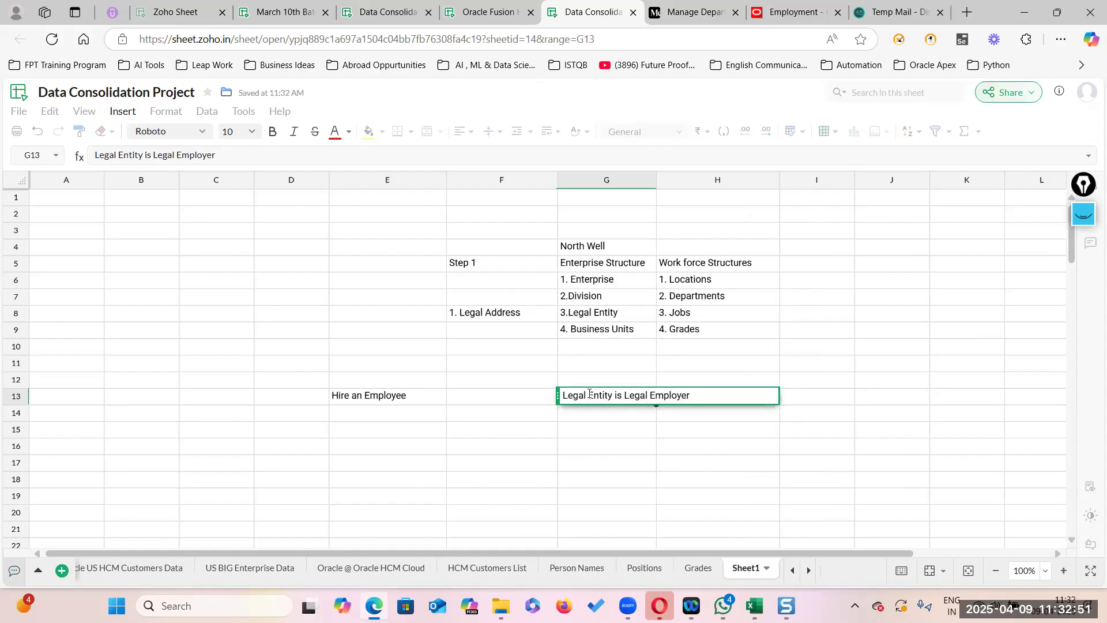
Prefix the G13 note with 'Convert'
{"action": "left_click", "coordinate": [585, 482]}
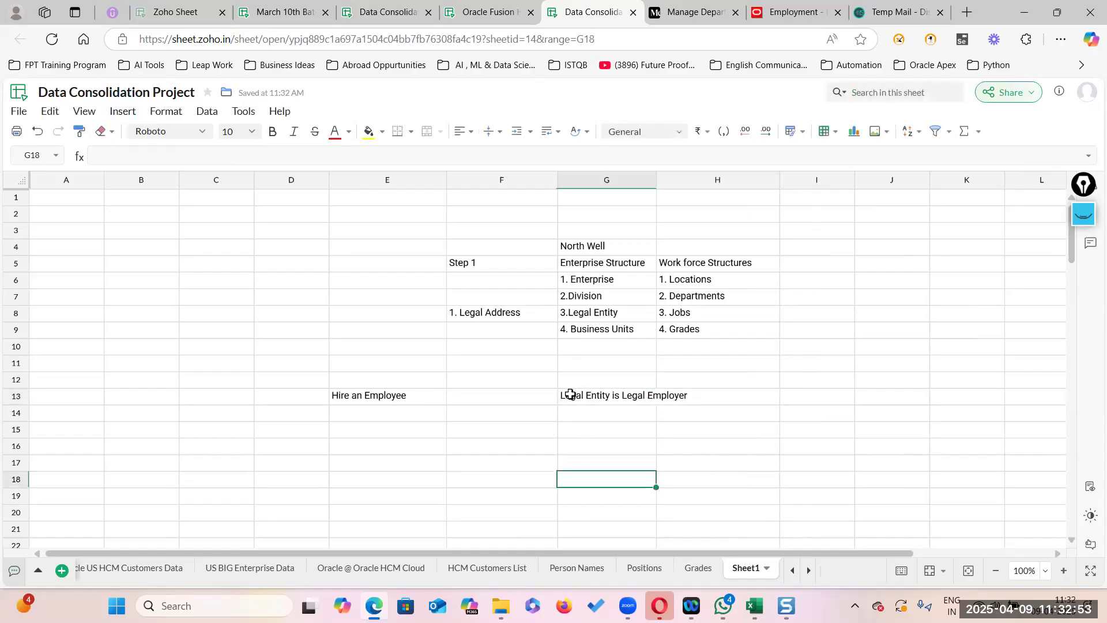
{"action": "left_click", "coordinate": [566, 394]}
{"action": "double_click", "coordinate": [566, 395]}
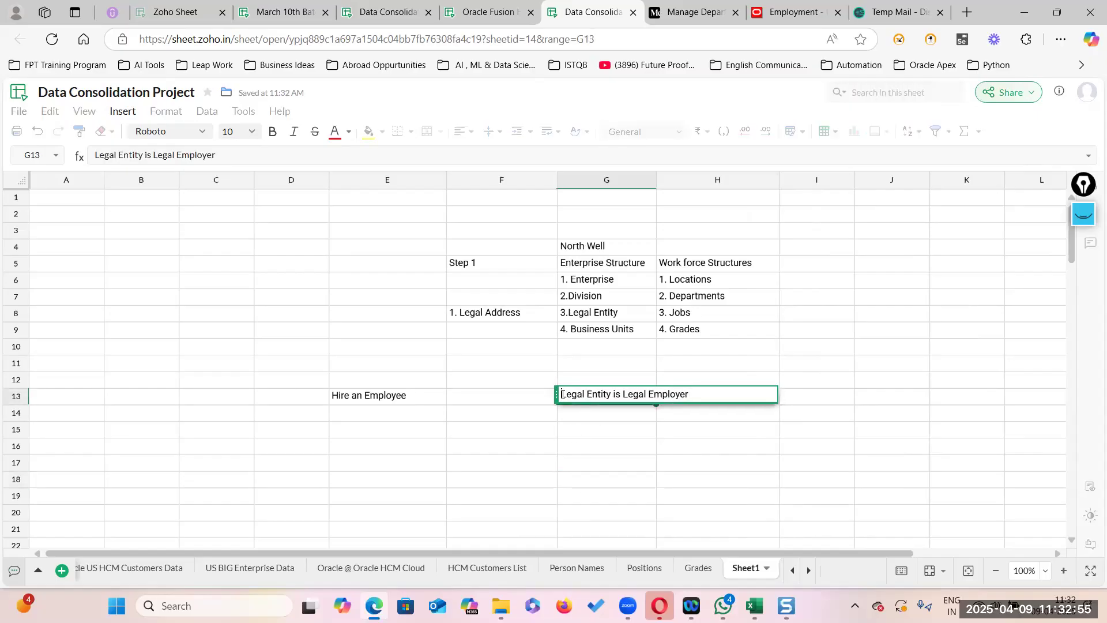
{"action": "key", "text": "Home"}
{"action": "type", "text": "Convert"}
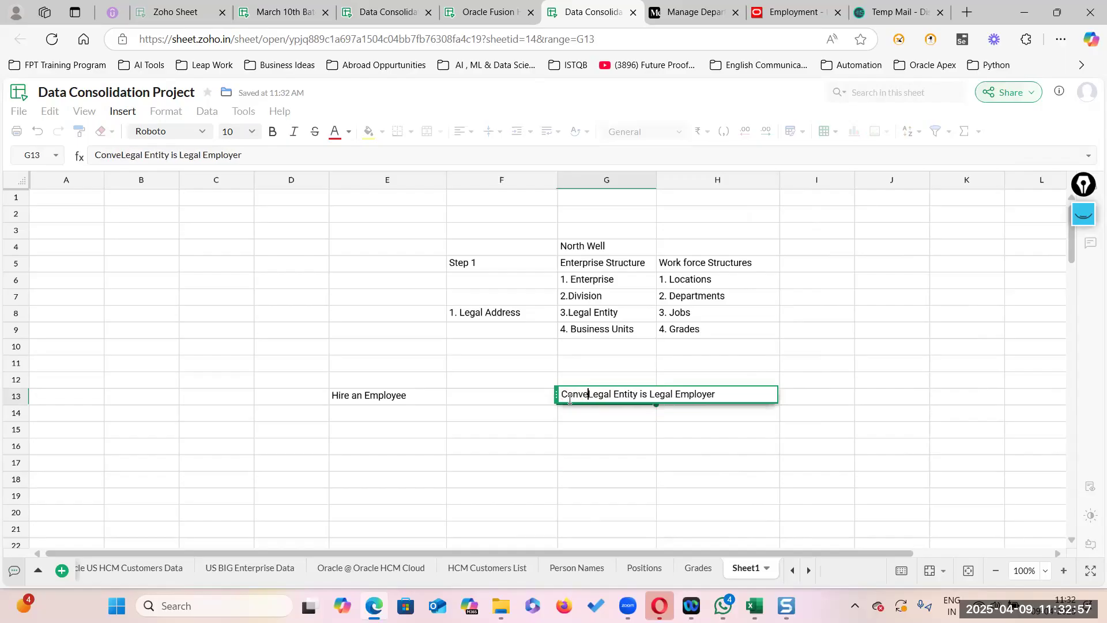
{"action": "left_click", "coordinate": [704, 512]}
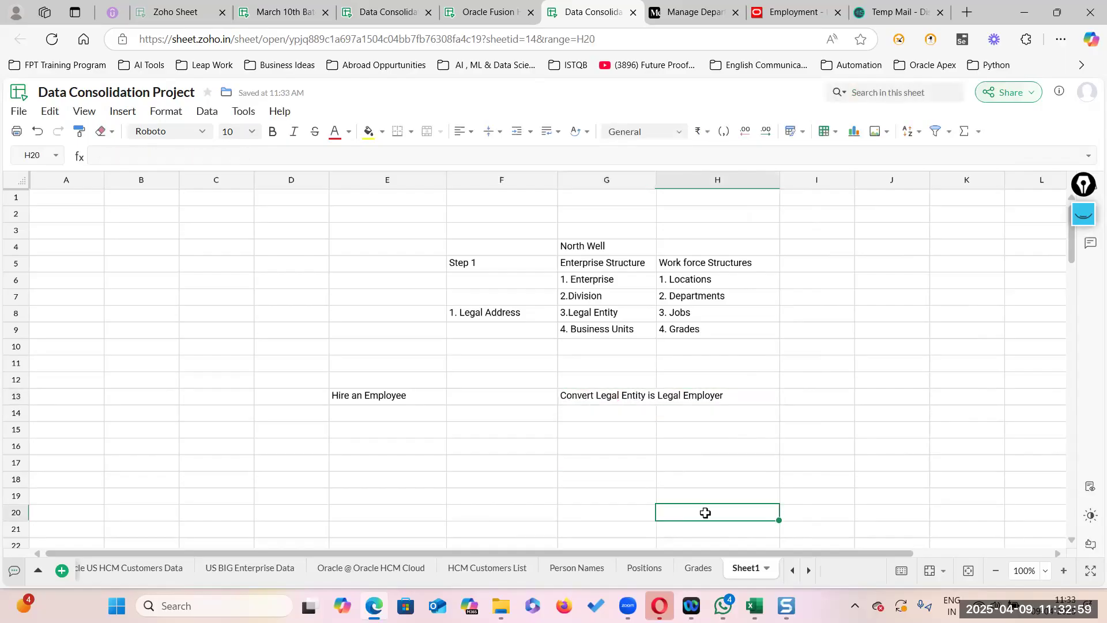
{"action": "left_click", "coordinate": [644, 394]}
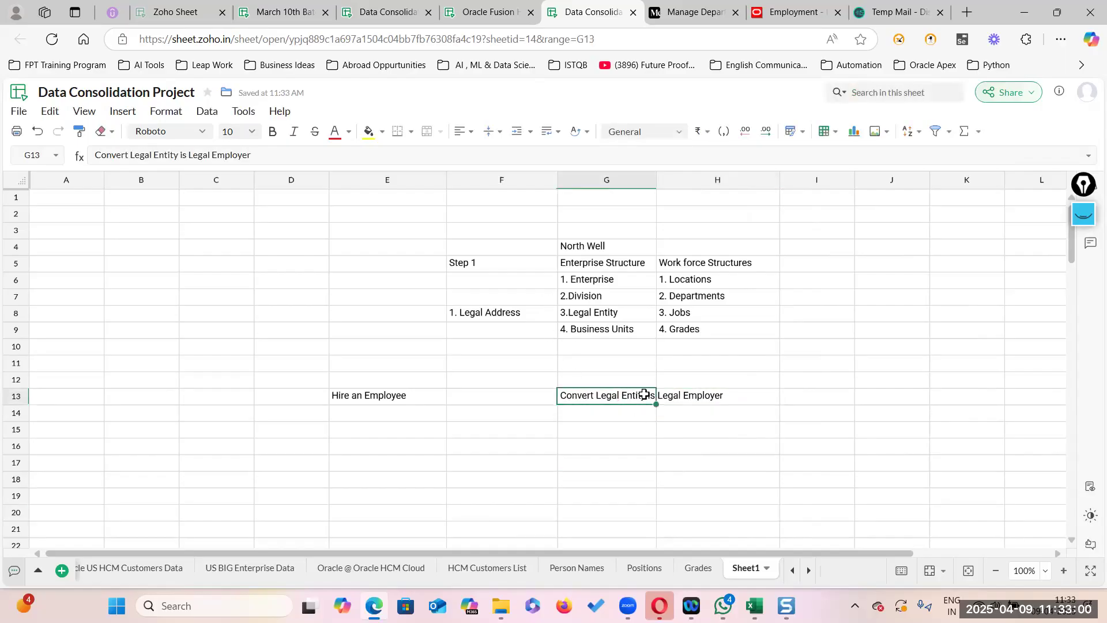
Autofit column G and append 'and PSU' to the G13 note
{"action": "double_click", "coordinate": [658, 180]}
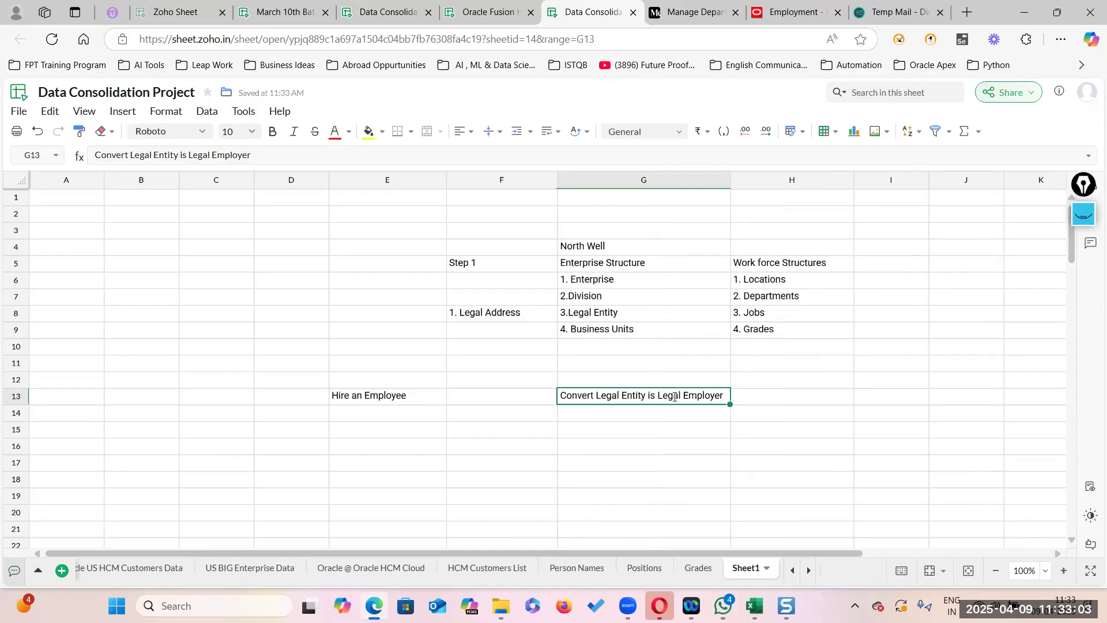
{"action": "left_click", "coordinate": [677, 415]}
{"action": "double_click", "coordinate": [720, 396]}
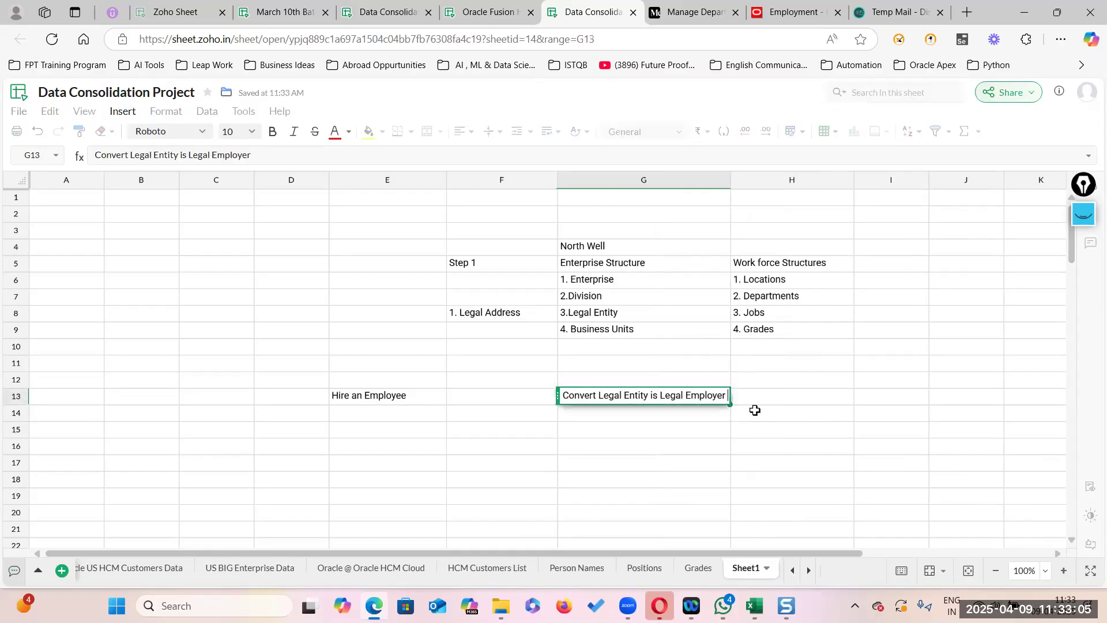
{"action": "type", "text": "and PSU"}
{"action": "key", "text": "Return"}
{"action": "left_click", "coordinate": [642, 397]}
Number the steps 1 and 2 in F13:F14 and enter 'Create LDG' in G14
{"action": "left_click", "coordinate": [543, 403]}
{"action": "type", "text": "1"}
{"action": "key", "text": "Return"}
{"action": "type", "text": "2"}
{"action": "key", "text": "Tab"}
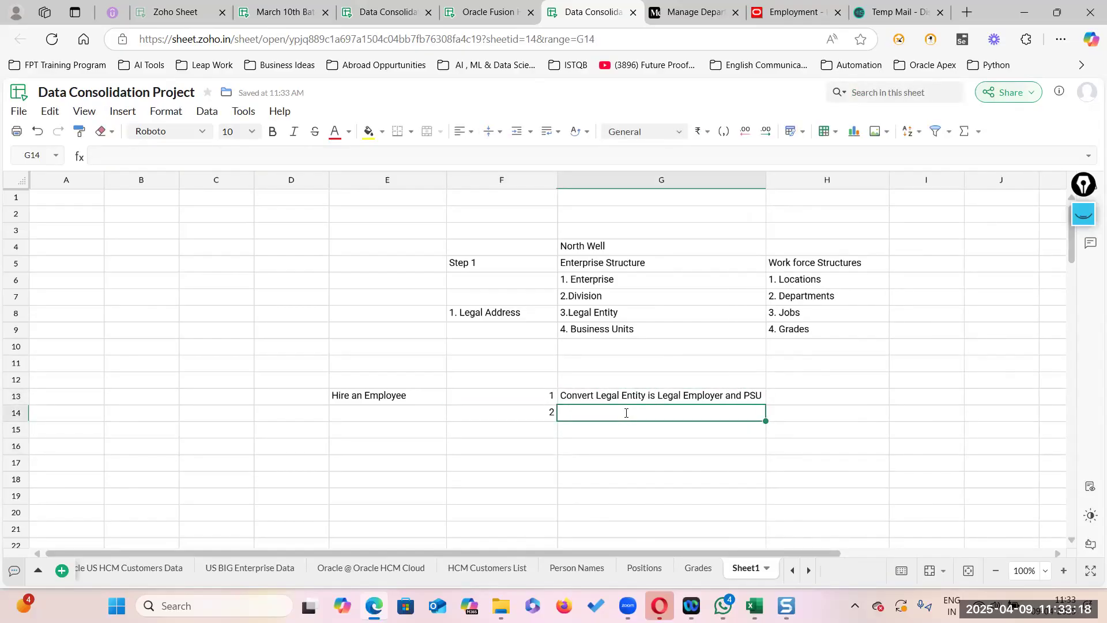
{"action": "type", "text": "Create LDG"}
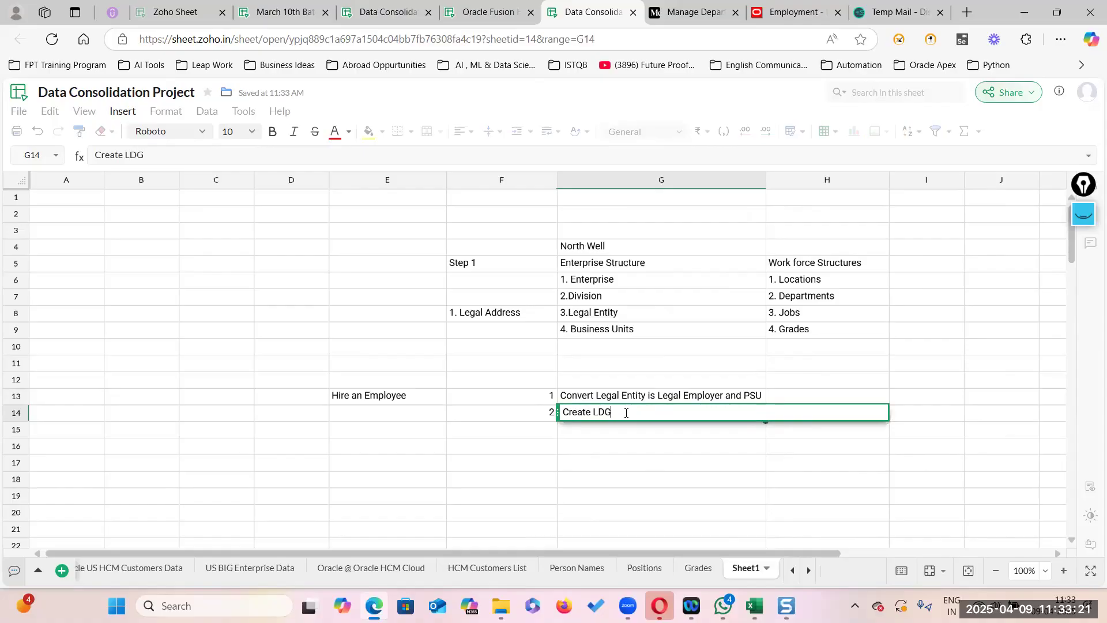
{"action": "left_click", "coordinate": [612, 475]}
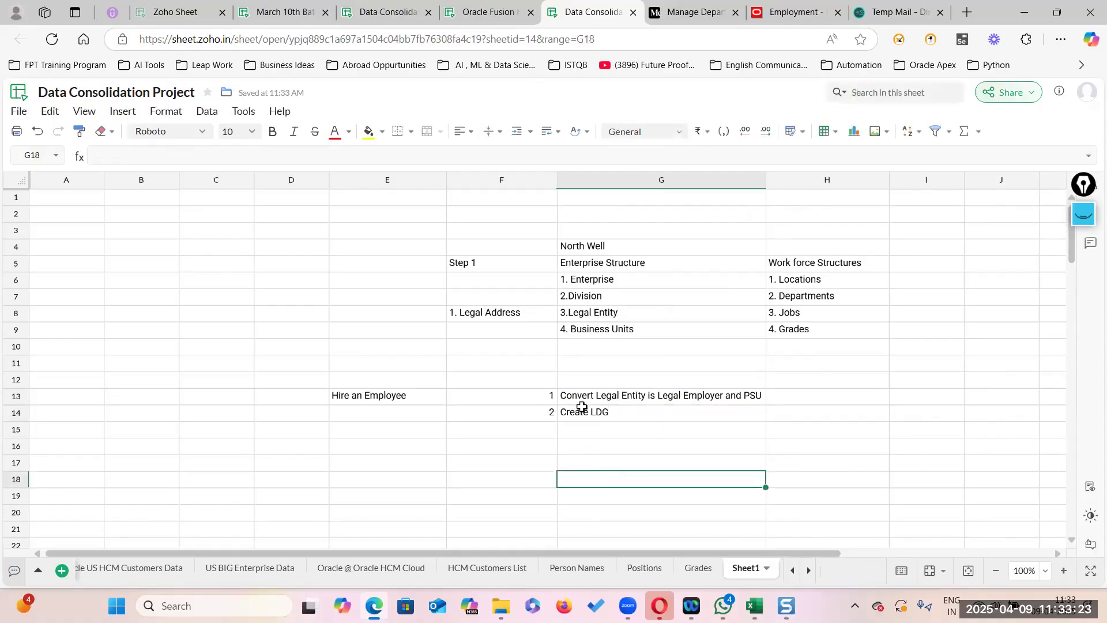
Extend G14 to read 'Create LDG for that Particular Country'
{"action": "left_click", "coordinate": [604, 412]}
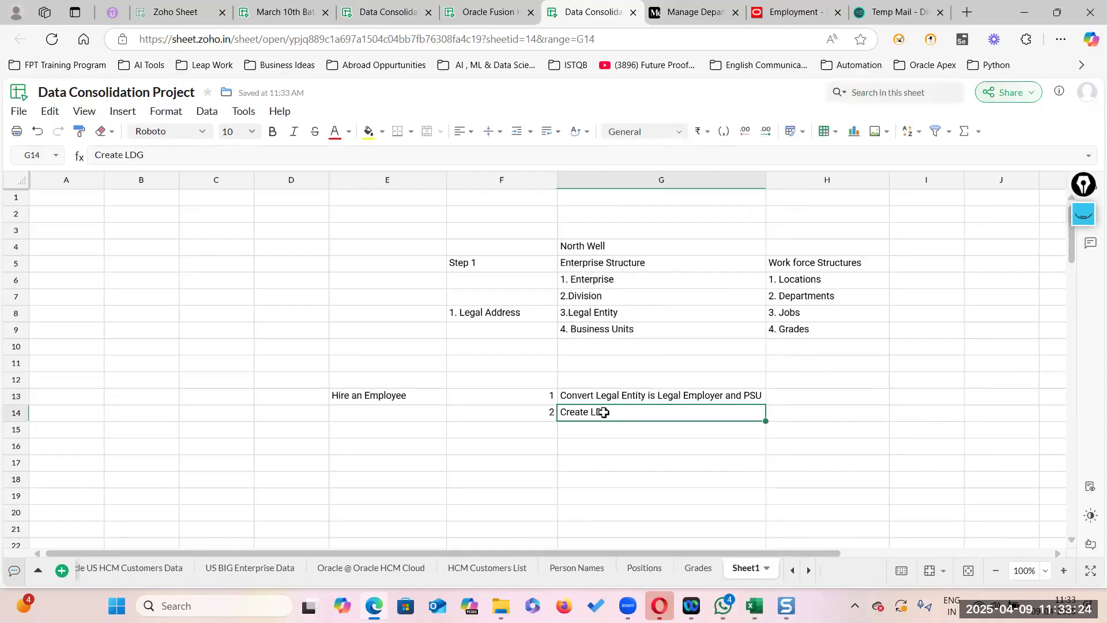
{"action": "left_click", "coordinate": [545, 430]}
{"action": "left_click", "coordinate": [642, 413]}
{"action": "double_click", "coordinate": [641, 413]}
{"action": "type", "text": "for that par"}
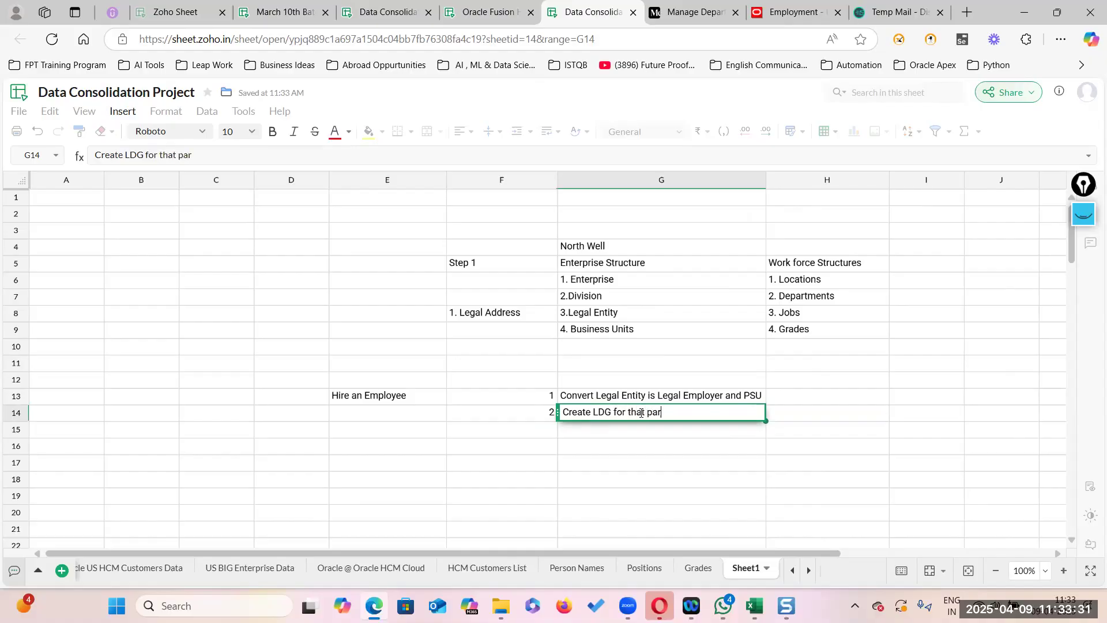
{"action": "type", "text": "Particular County"}
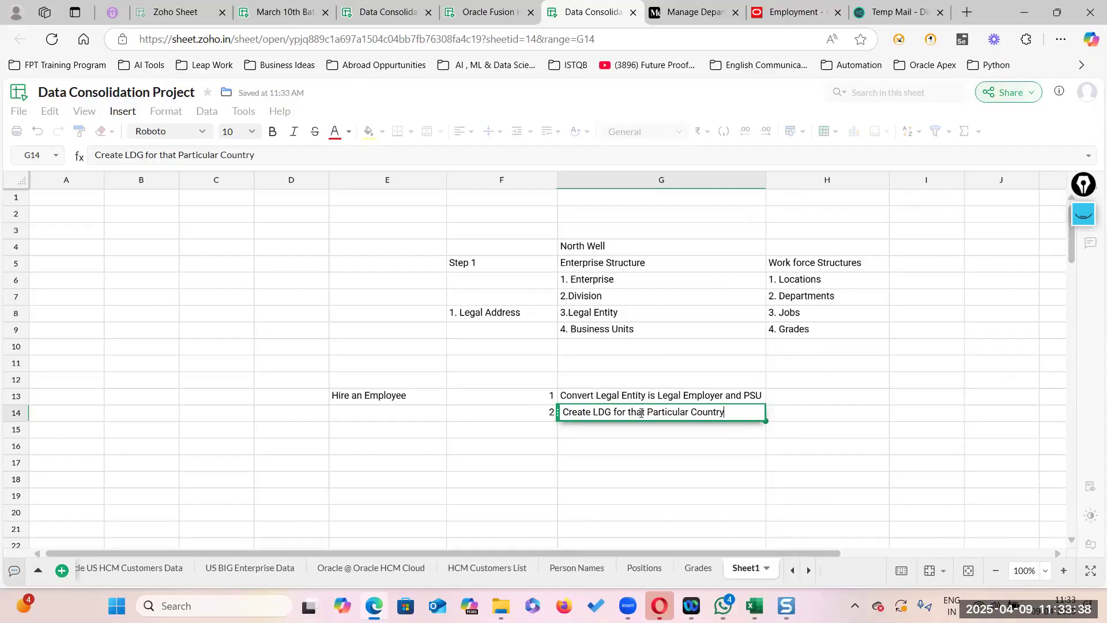
{"action": "left_click", "coordinate": [803, 411]}
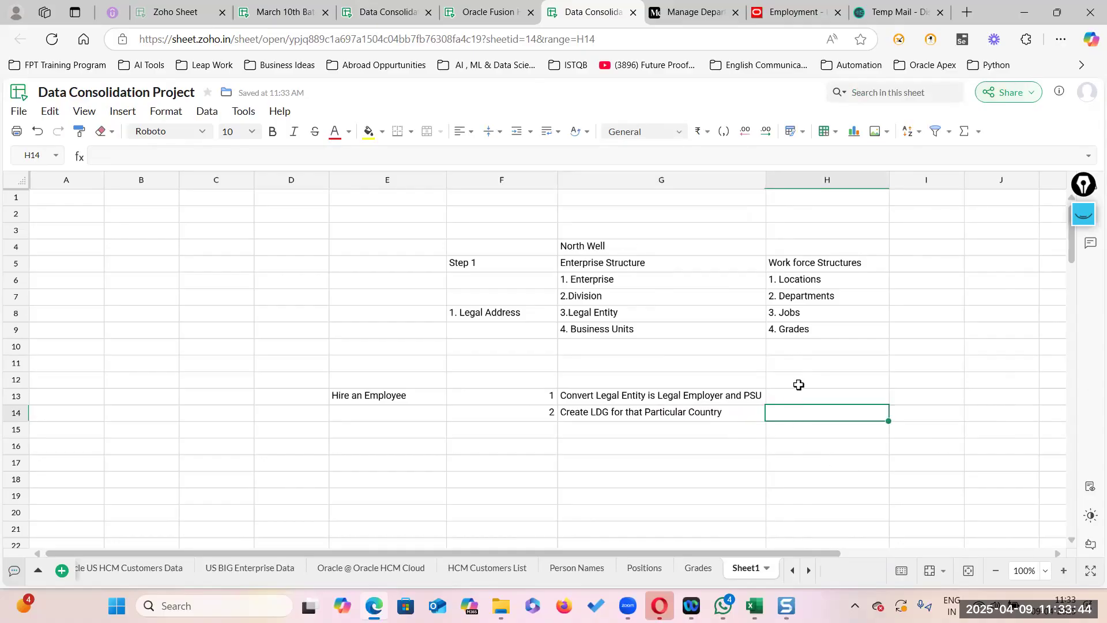
Enter 'North Well US LDG' in H14
{"action": "type", "text": "No"}
{"action": "type", "text": "rht"}
{"action": "key", "text": "BackSpace"}
{"action": "key", "text": "BackSpace"}
{"action": "type", "text": "th Well US LDG"}
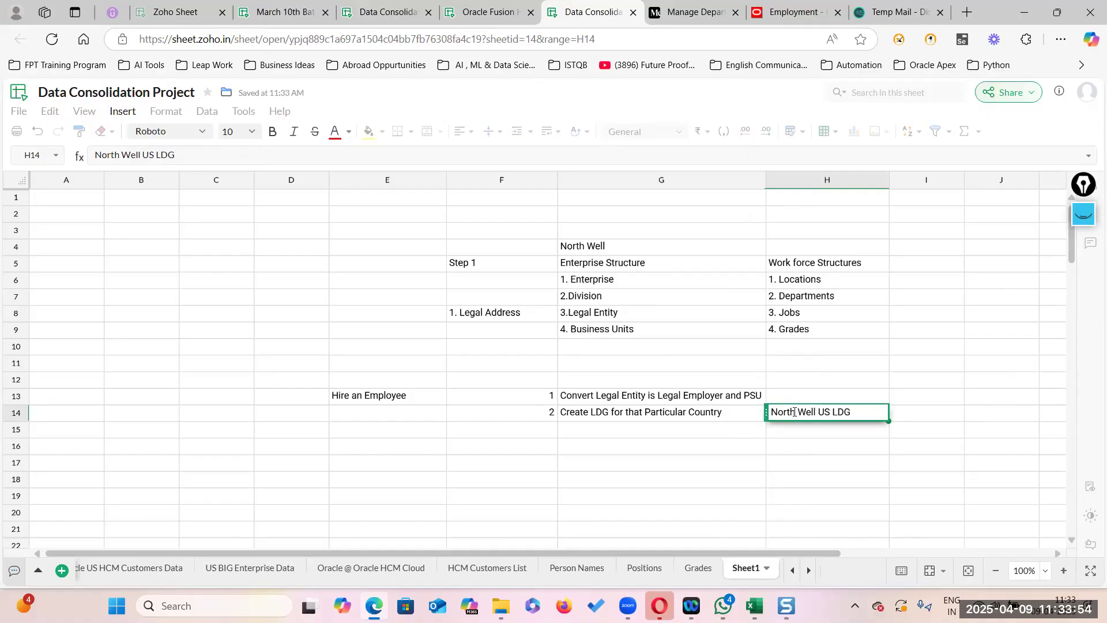
{"action": "left_click", "coordinate": [786, 461]}
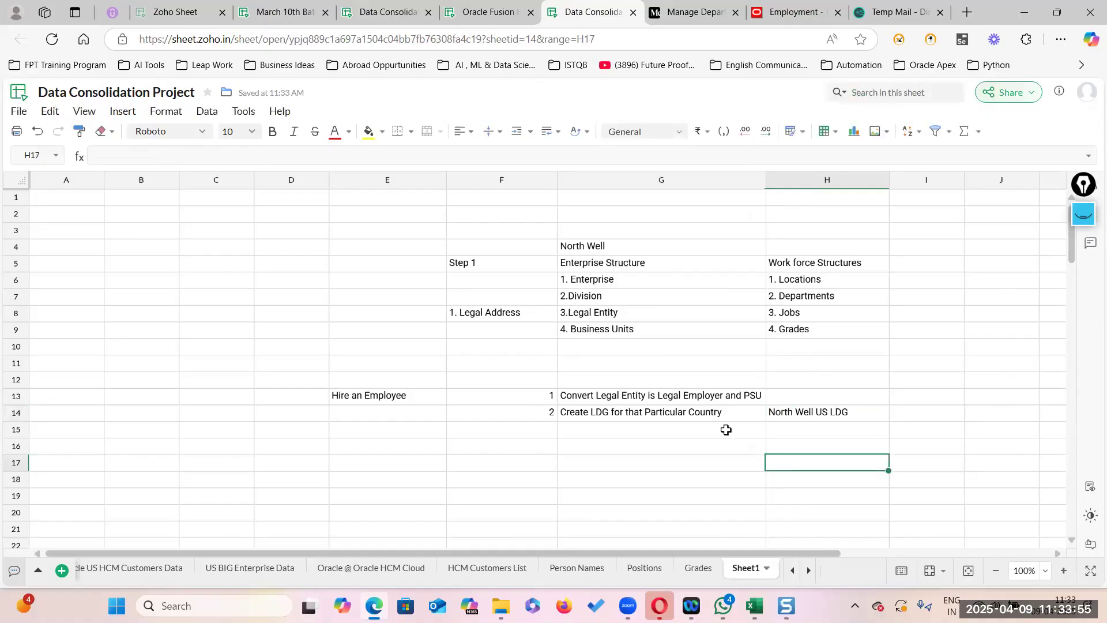
{"action": "left_click", "coordinate": [855, 416]}
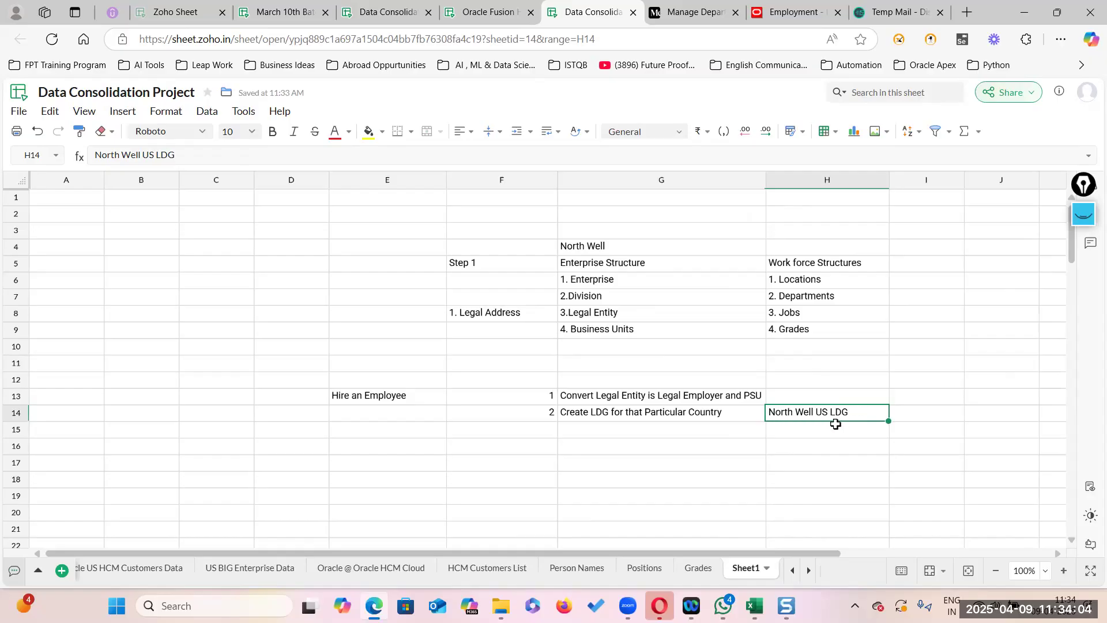
Number step 3 in F15 and enter 'Manage Legal Entity HCM Information' in G15
{"action": "double_click", "coordinate": [545, 428]}
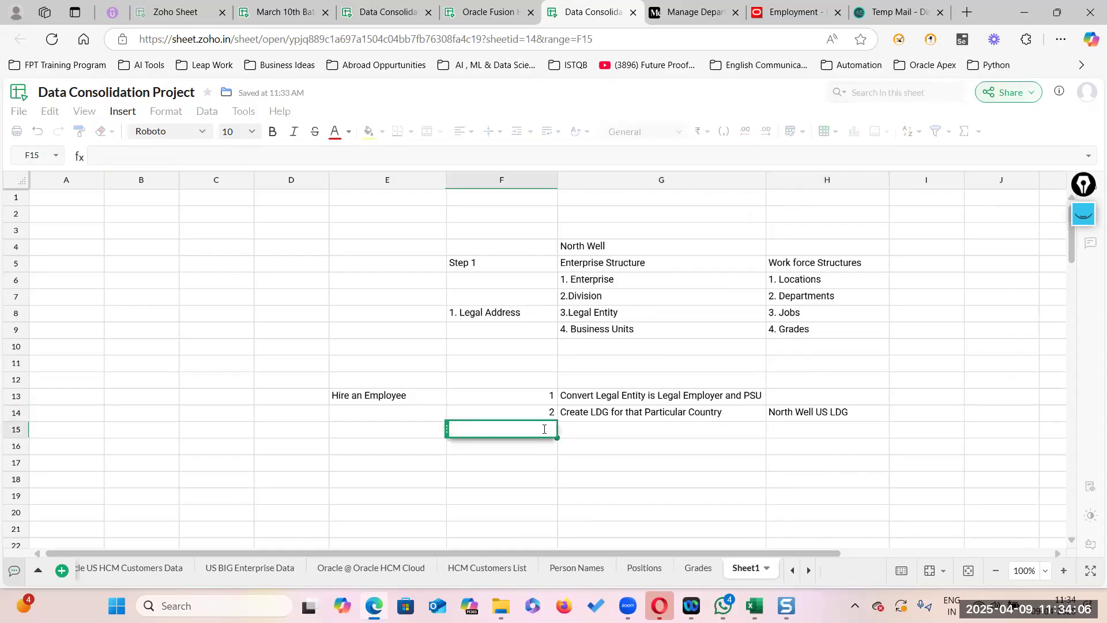
{"action": "type", "text": "3"}
{"action": "left_click", "coordinate": [616, 430]}
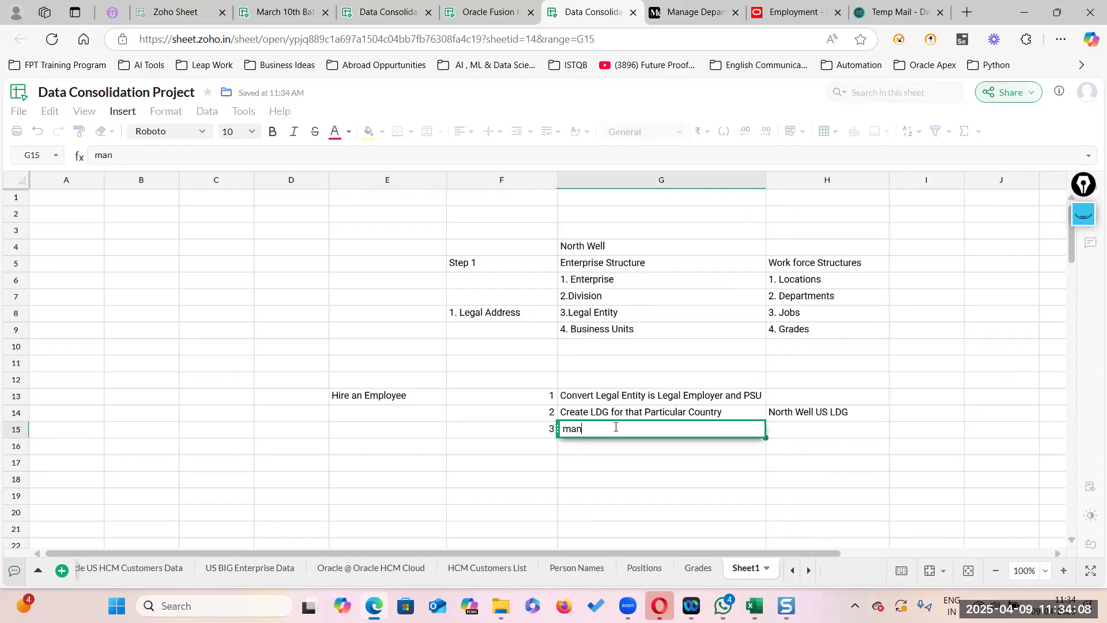
{"action": "type", "text": "Manage le"}
{"action": "key", "text": "BackSpace"}
{"action": "key", "text": "BackSpace"}
{"action": "key", "text": "BackSpace"}
{"action": "key", "text": "BackSpace"}
{"action": "type", "text": "Legal Entity HCM O"}
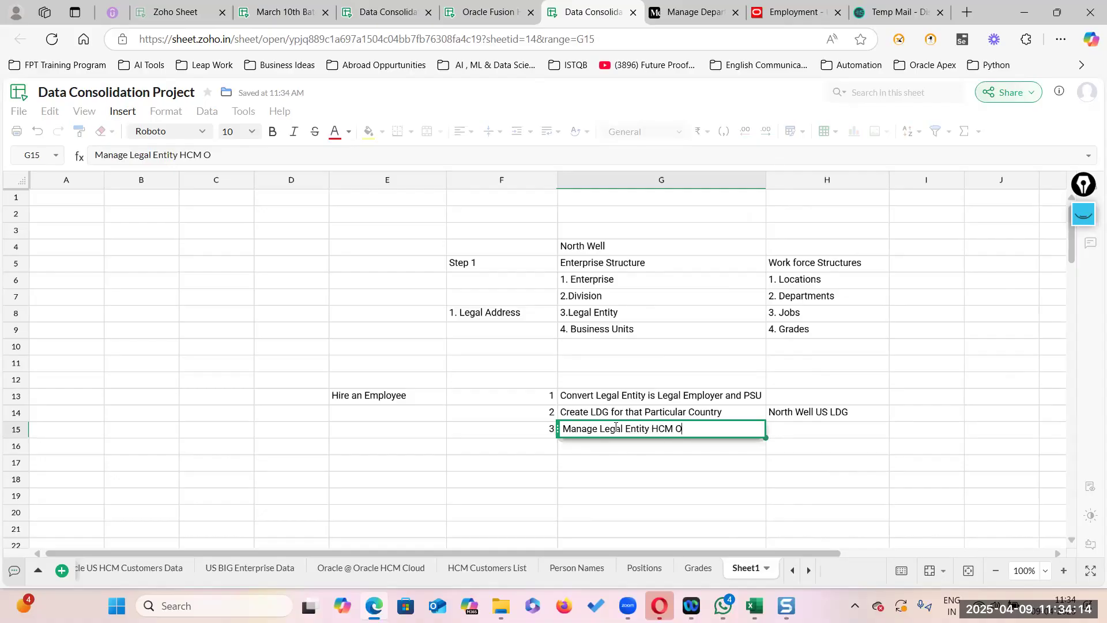
{"action": "key", "text": "BackSpace"}
{"action": "type", "text": "Information"}
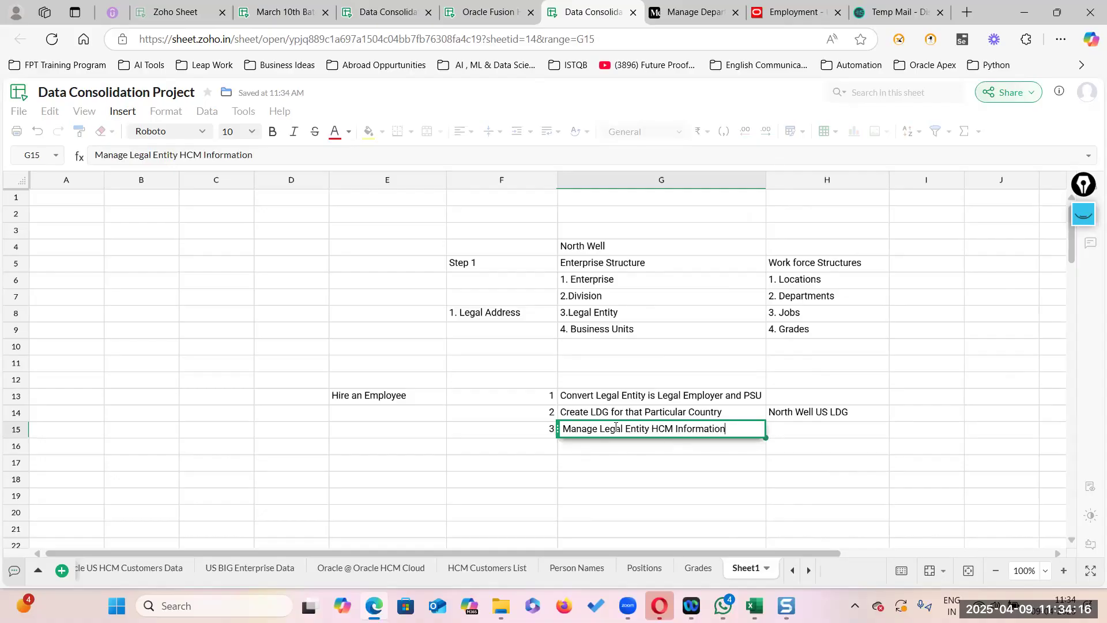
{"action": "left_click", "coordinate": [814, 432]}
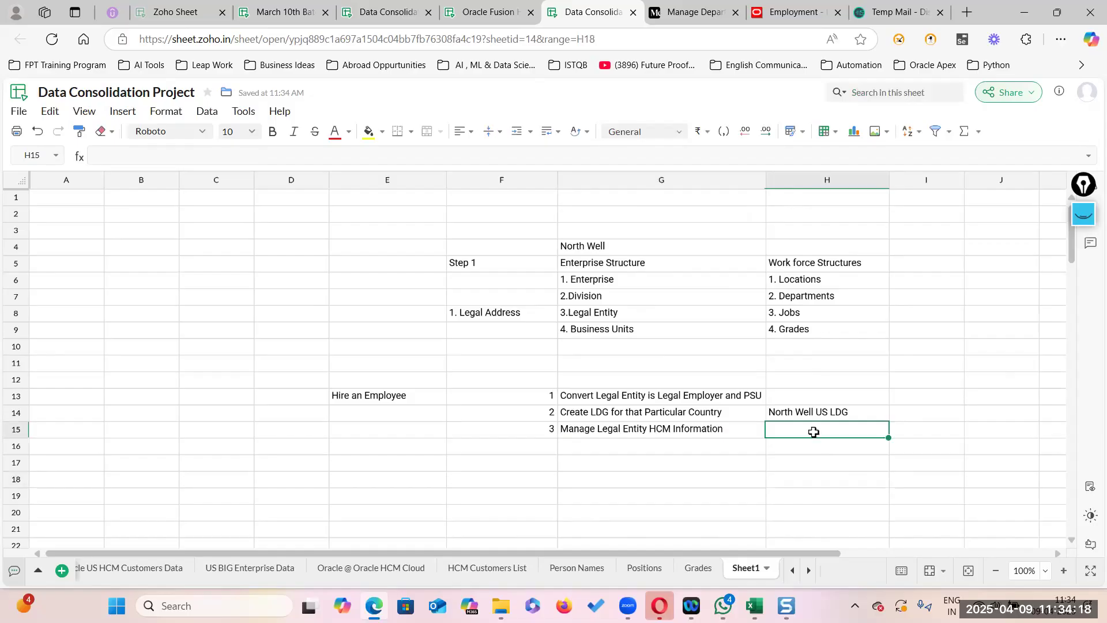
Add step 4 in F16 with 'Associate the LDG to the Legal Employer' in G16
{"action": "double_click", "coordinate": [784, 427]}
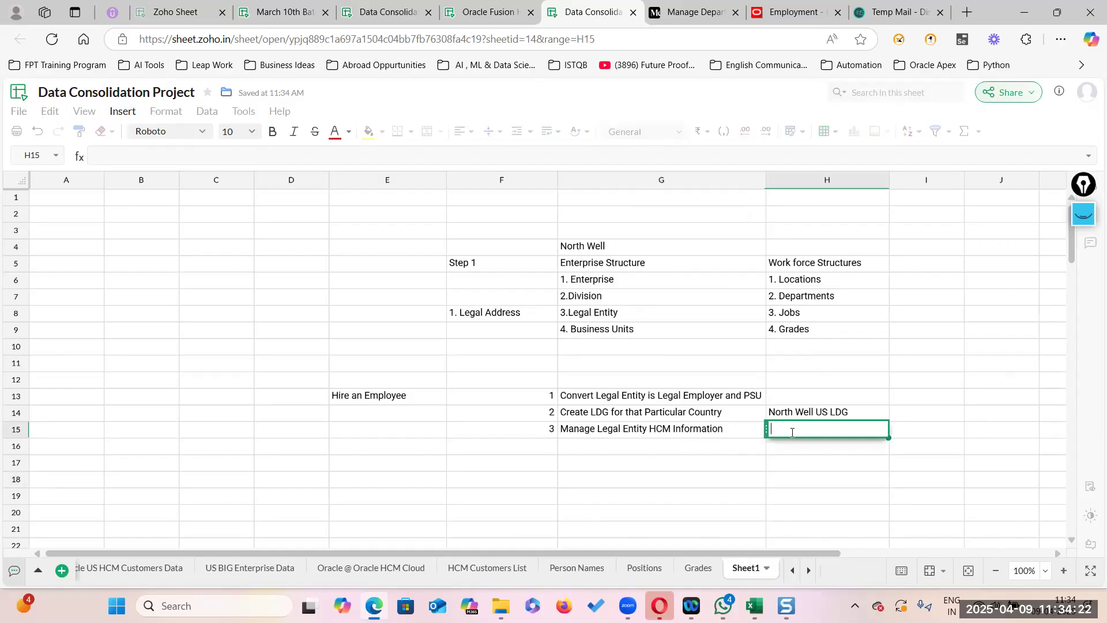
{"action": "left_click", "coordinate": [645, 441]}
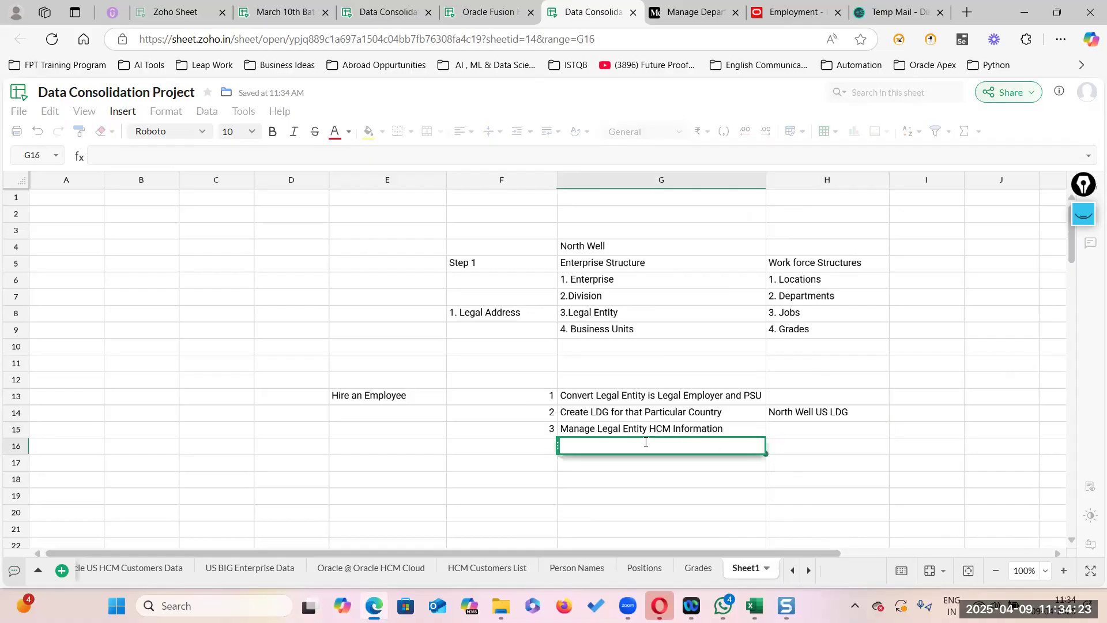
{"action": "left_click", "coordinate": [630, 317]}
{"action": "double_click", "coordinate": [580, 445]}
{"action": "type", "text": "iate the LDG to the Legal"}
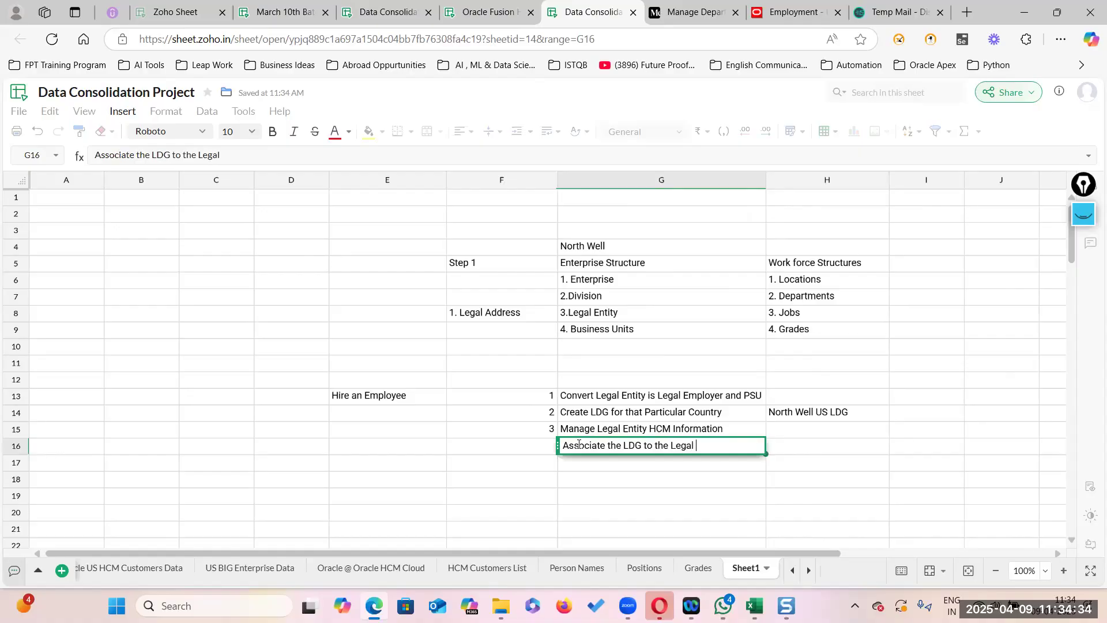
{"action": "type", "text": " Employer"}
{"action": "key", "text": "Tab"}
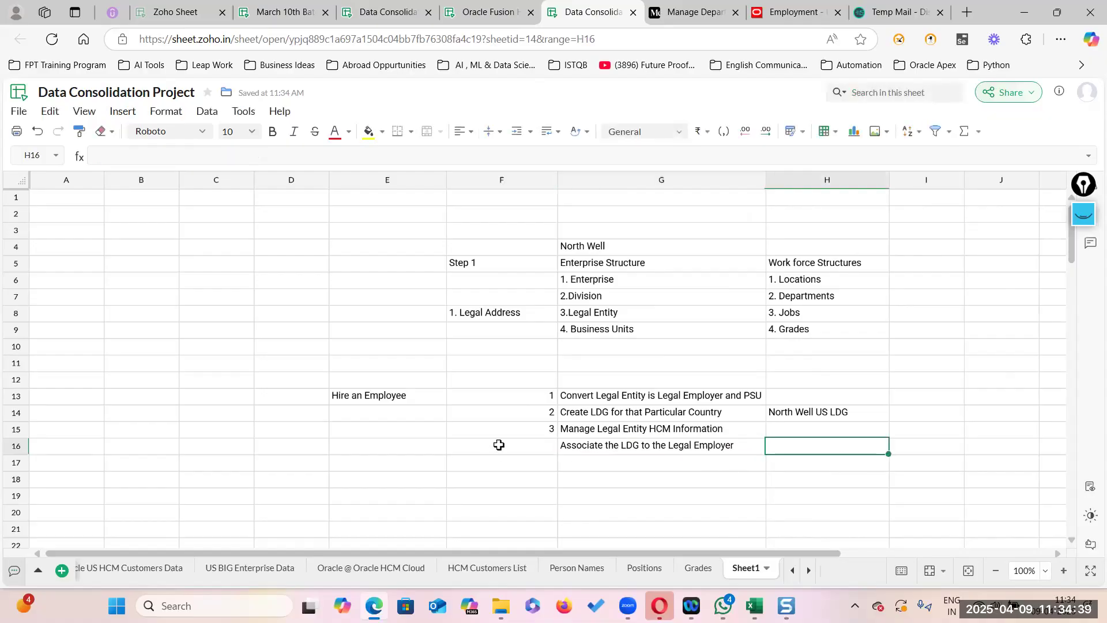
{"action": "left_click", "coordinate": [549, 446]}
{"action": "type", "text": "4"}
{"action": "left_click", "coordinate": [674, 480]}
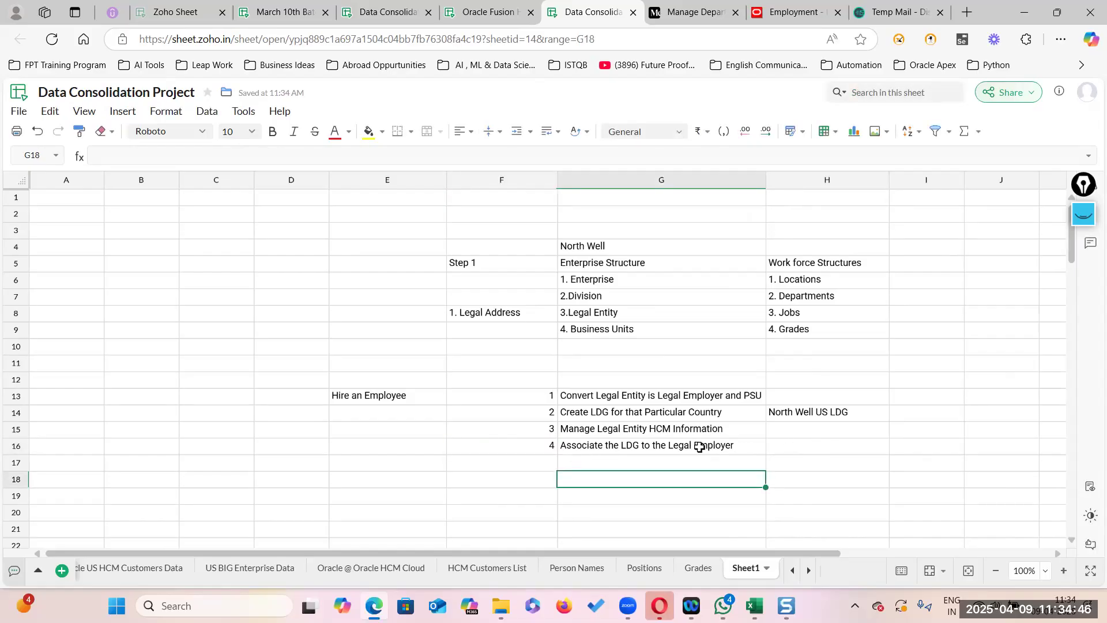
{"action": "left_click", "coordinate": [769, 444]}
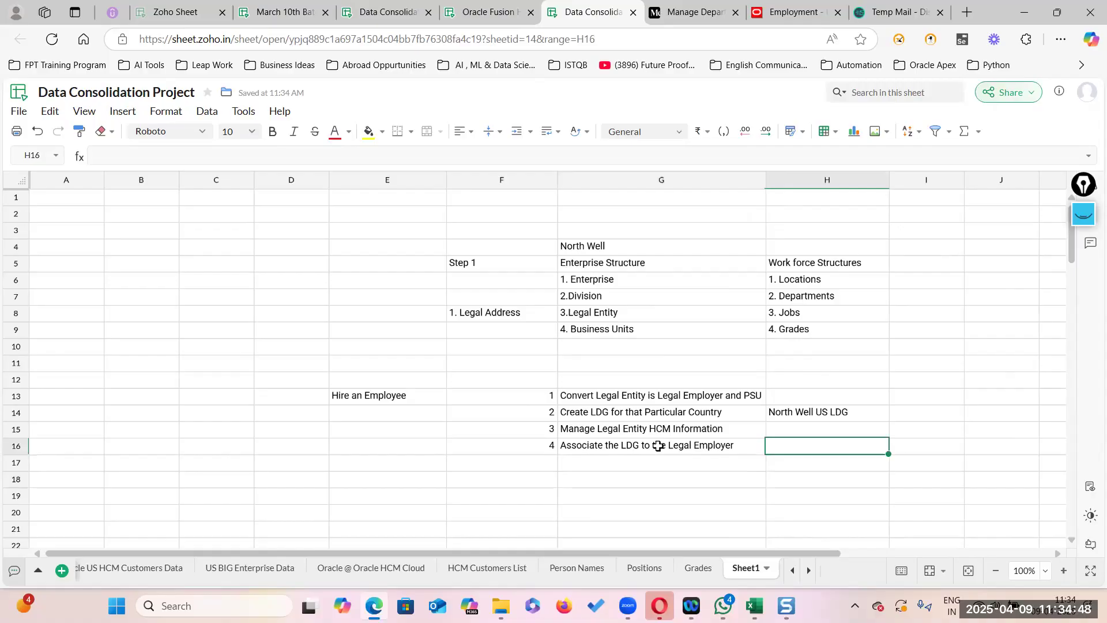
{"action": "left_click", "coordinate": [594, 447]}
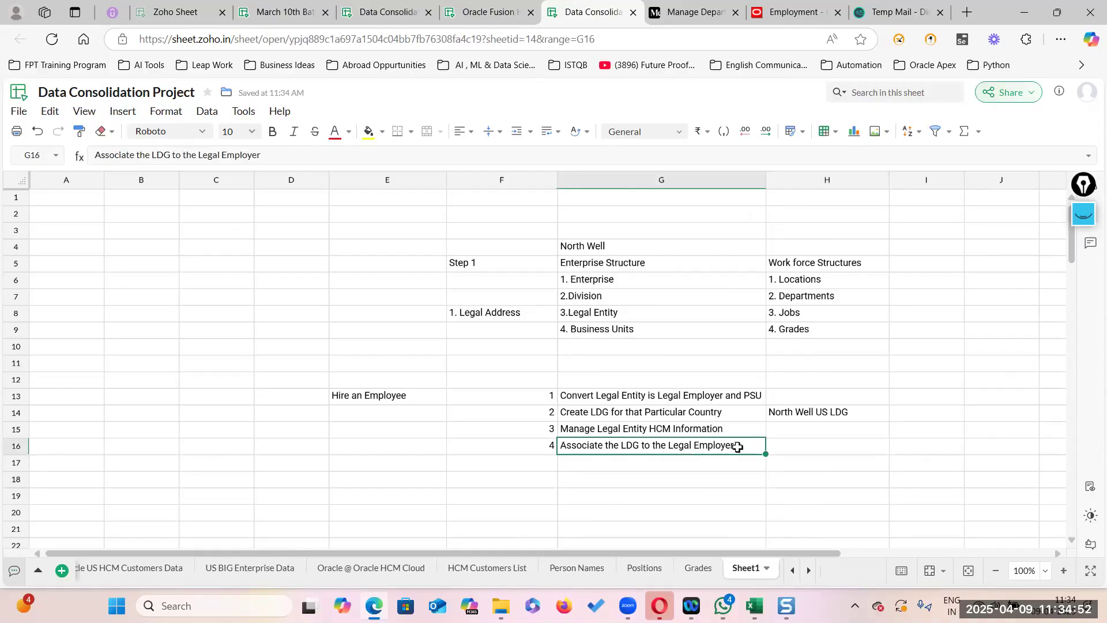
{"action": "left_click", "coordinate": [830, 414]}
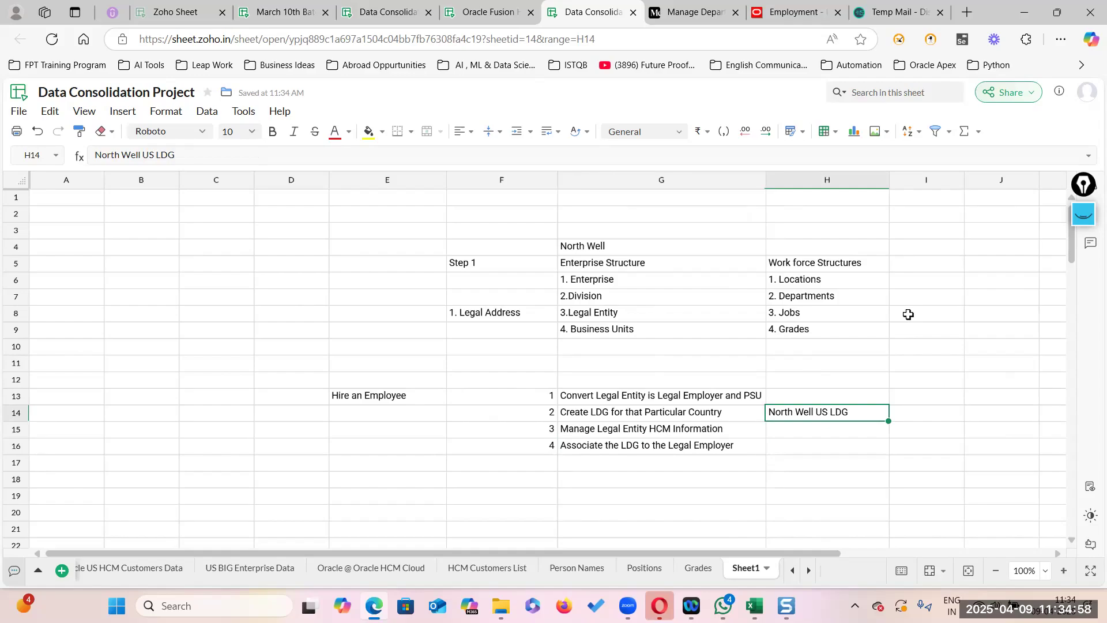
{"action": "left_click", "coordinate": [388, 14]}
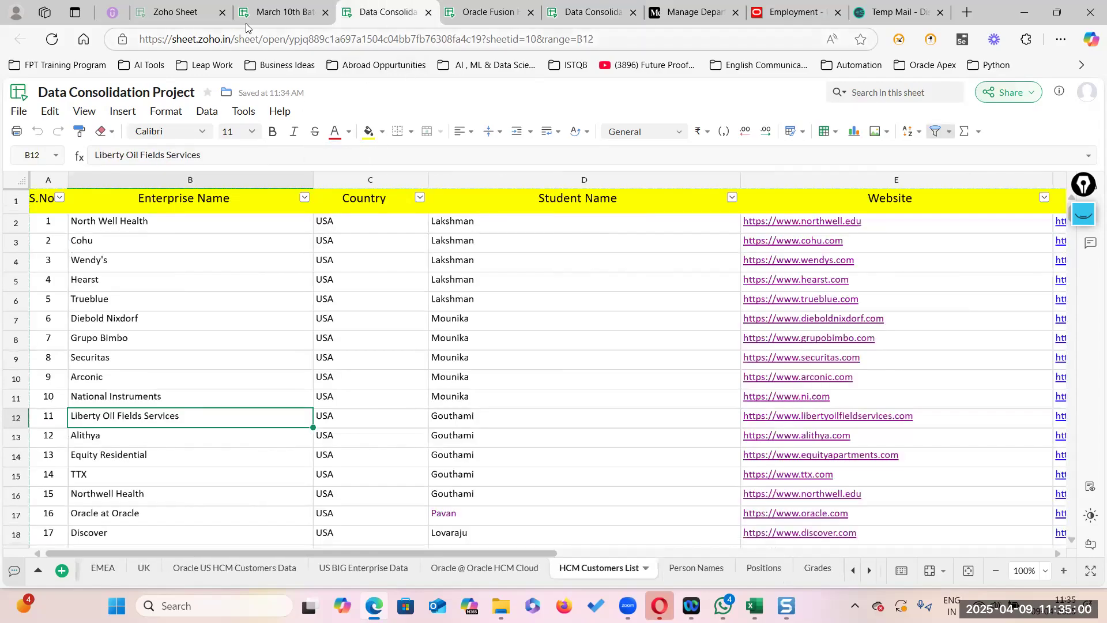
{"action": "left_click", "coordinate": [272, 13]}
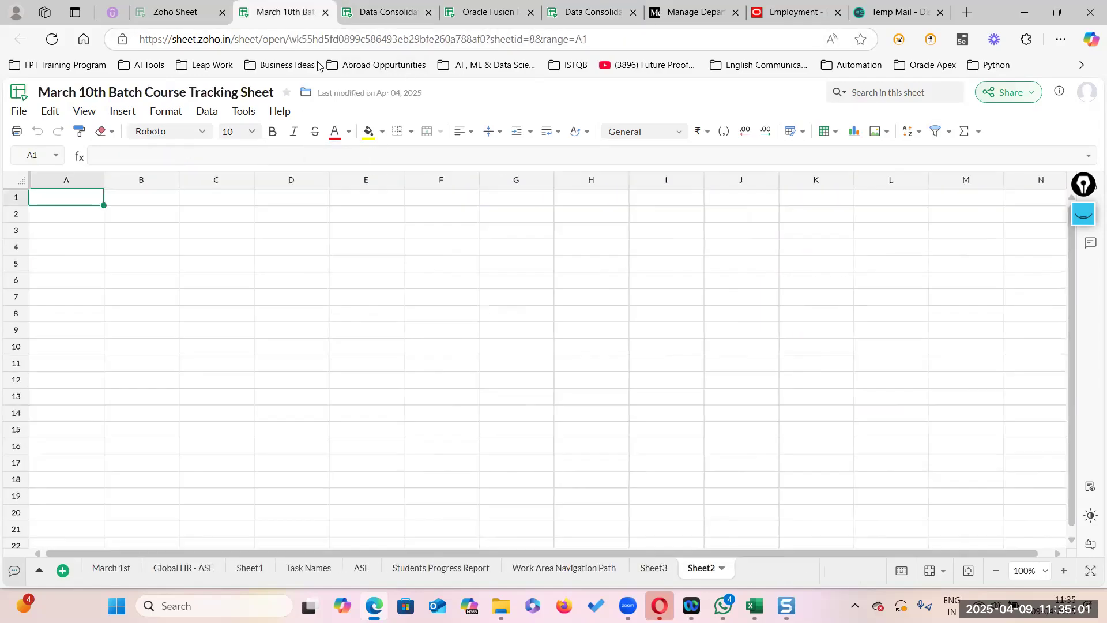
{"action": "left_click", "coordinate": [559, 8]}
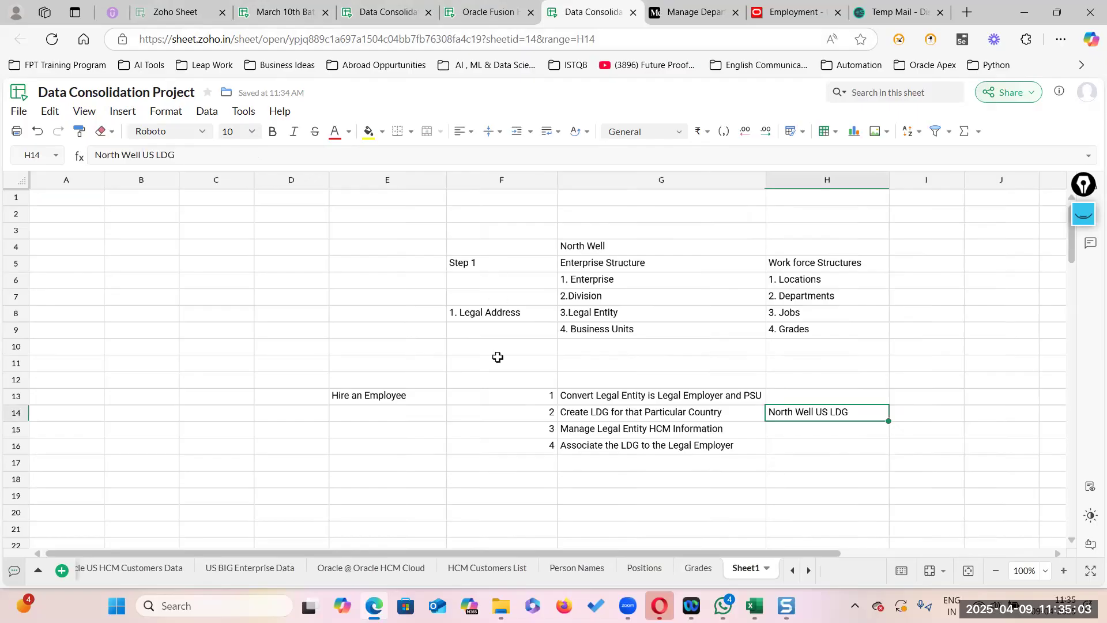
{"action": "left_click", "coordinate": [257, 571]}
{"action": "left_click", "coordinate": [173, 571]}
{"action": "scroll", "coordinate": [312, 403], "scroll_direction": "up", "scroll_amount": 3}
{"action": "scroll", "coordinate": [315, 402], "scroll_direction": "up", "scroll_amount": 15}
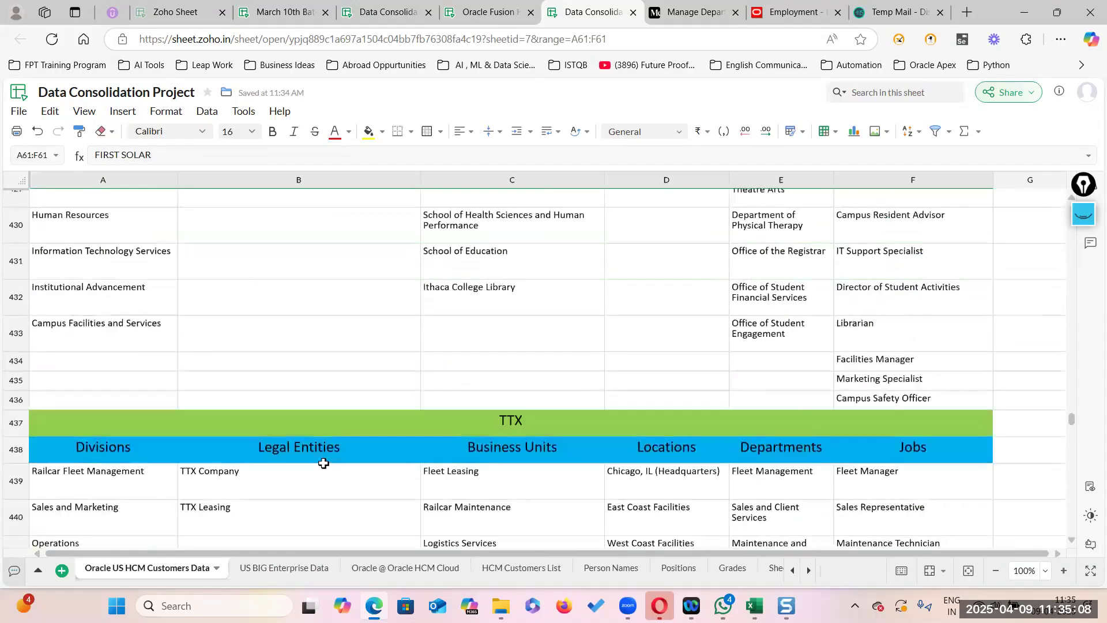
{"action": "scroll", "coordinate": [324, 463], "scroll_direction": "up", "scroll_amount": 12}
{"action": "left_click_drag", "start_coordinate": [1072, 408], "coordinate": [1078, 185]}
{"action": "scroll", "coordinate": [293, 348], "scroll_direction": "down", "scroll_amount": 5}
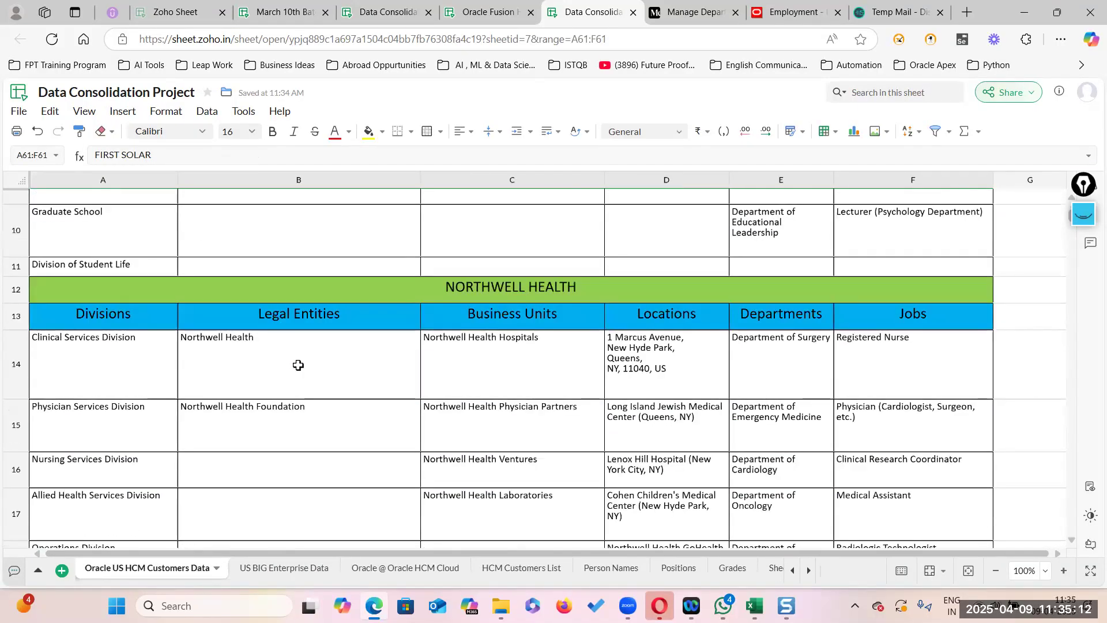
{"action": "left_click", "coordinate": [258, 340]}
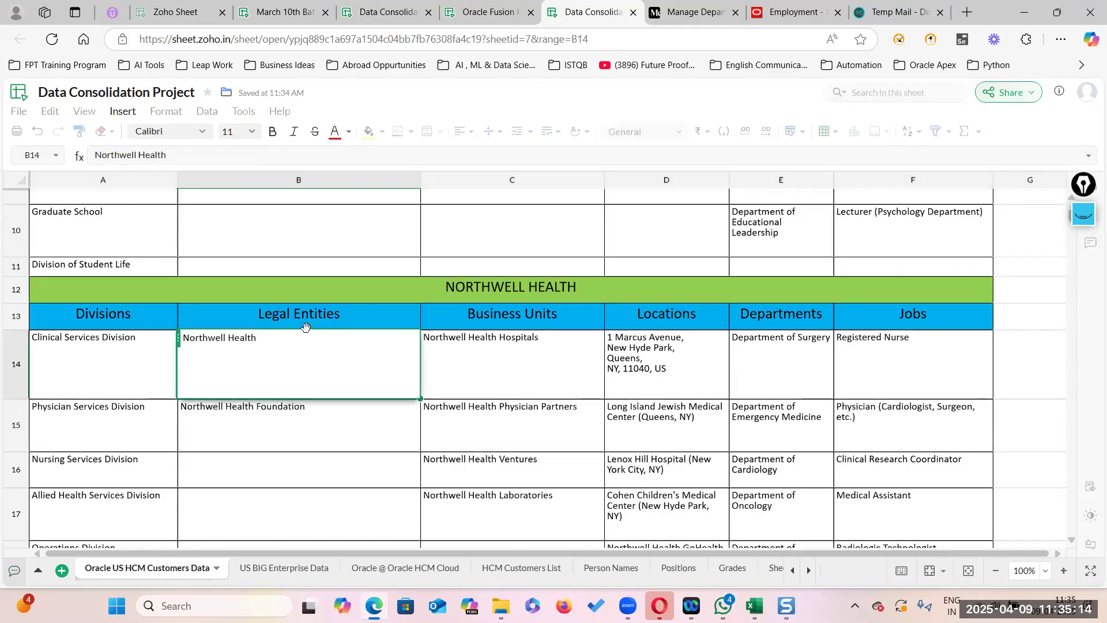
{"action": "left_click_drag", "start_coordinate": [266, 339], "coordinate": [122, 334]}
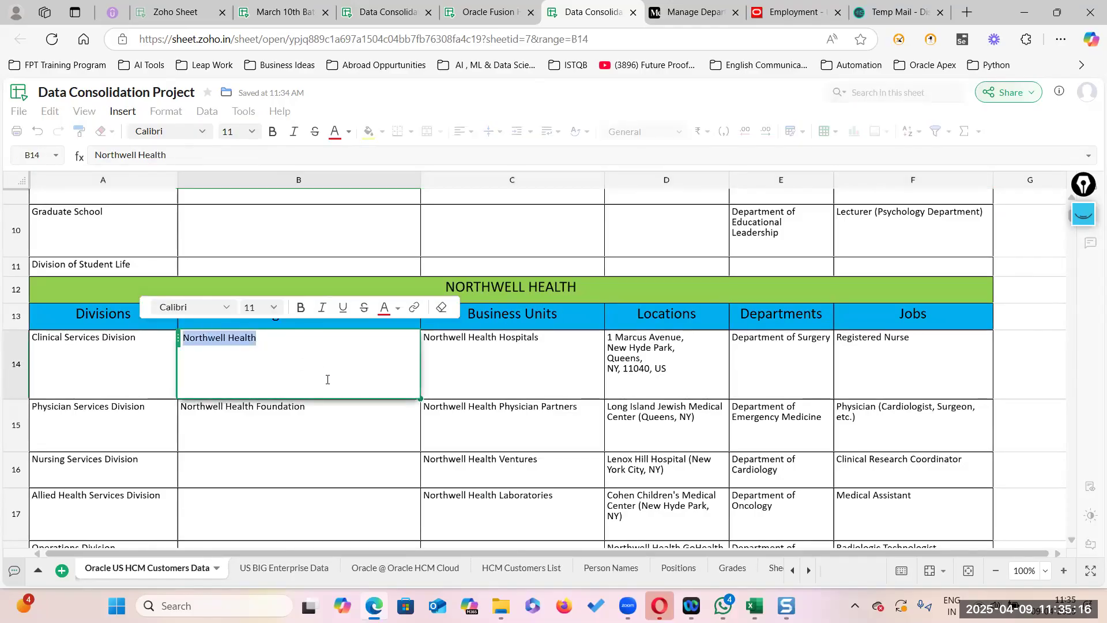
{"action": "key", "text": "alt+Tab"}
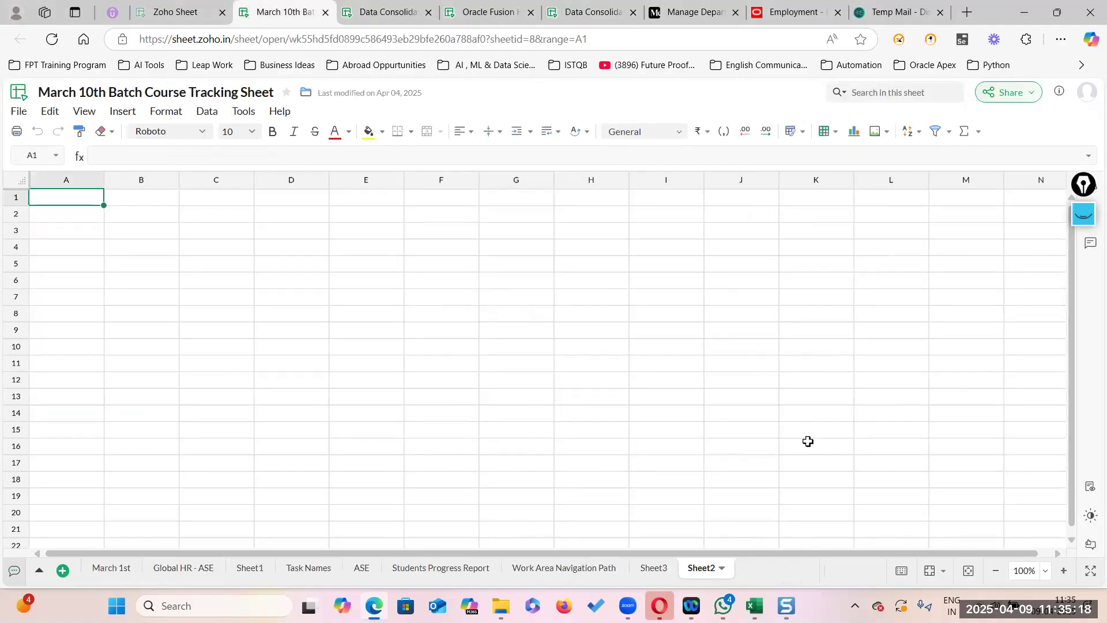
{"action": "left_click", "coordinate": [411, 16]}
{"action": "left_click", "coordinate": [458, 15]}
{"action": "left_click", "coordinate": [581, 14]}
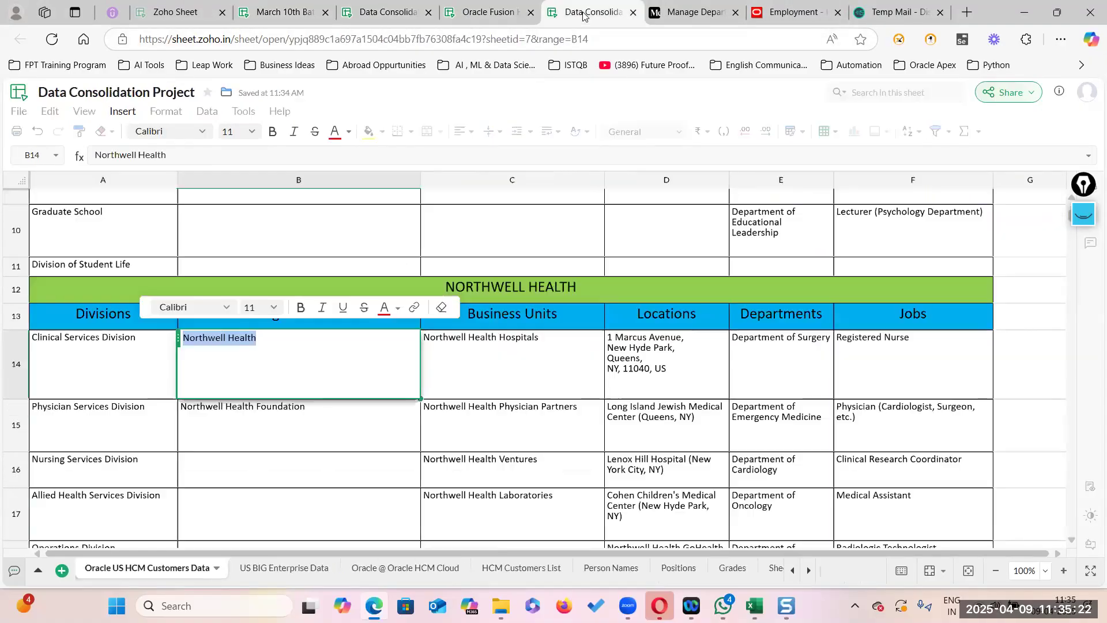
{"action": "left_click", "coordinate": [291, 16]}
{"action": "left_click", "coordinate": [653, 568]}
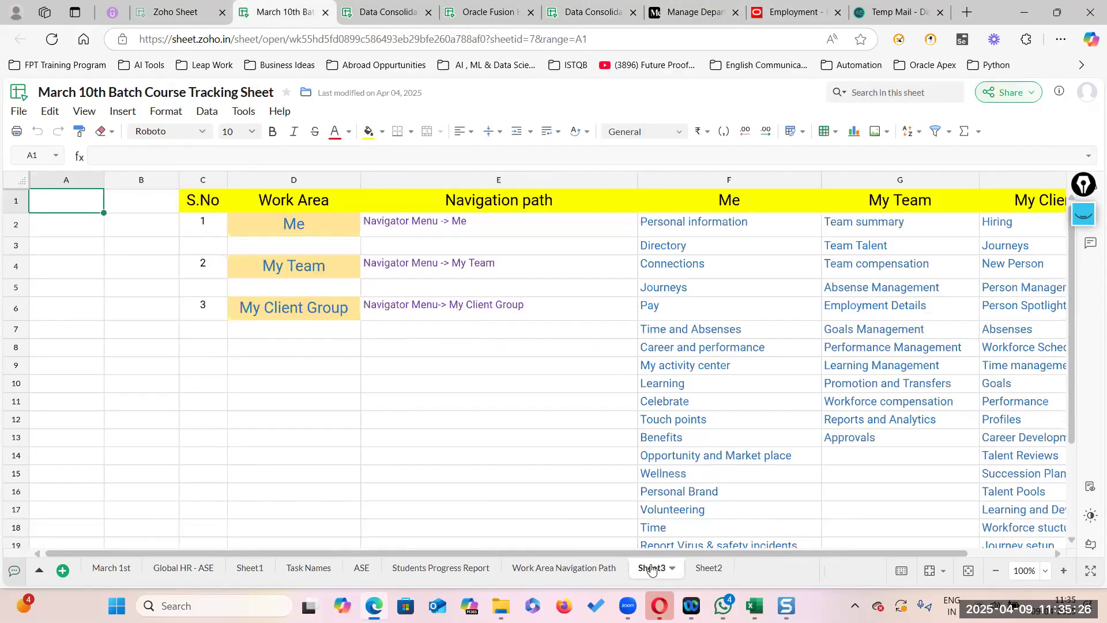
{"action": "left_click", "coordinate": [600, 568]}
{"action": "left_click", "coordinate": [711, 569]}
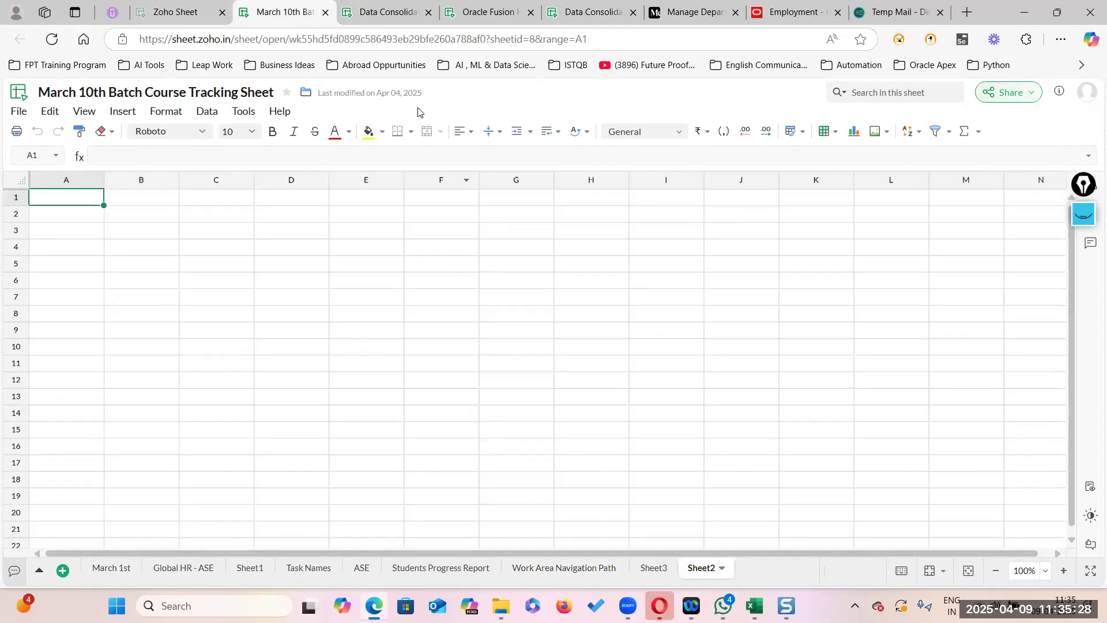
{"action": "left_click", "coordinate": [375, 13]}
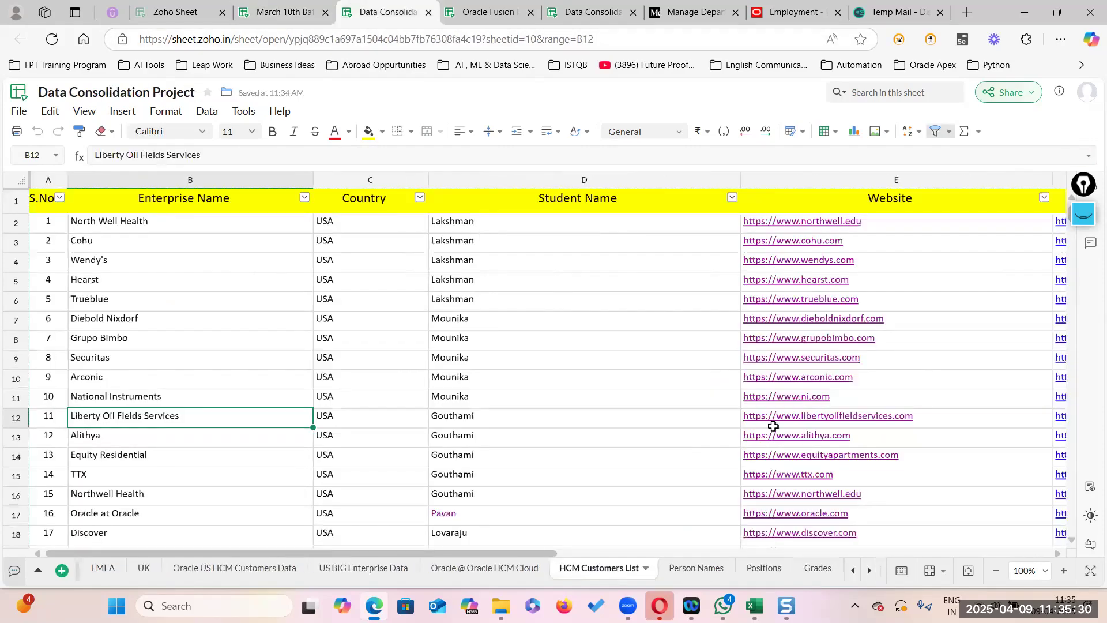
{"action": "left_click", "coordinate": [820, 573]}
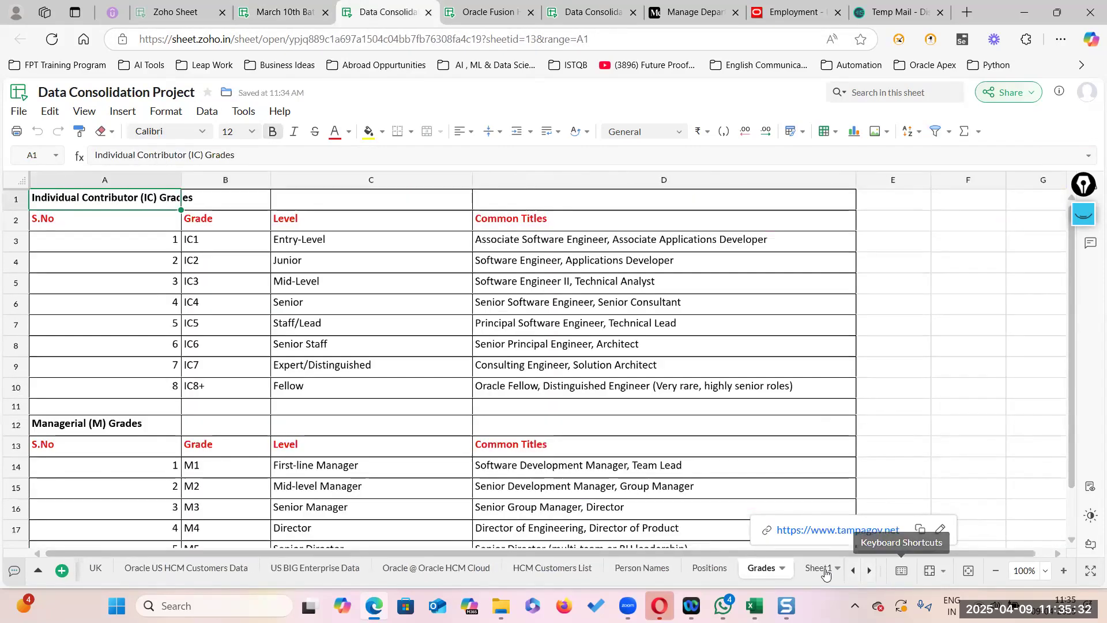
{"action": "left_click", "coordinate": [819, 568]}
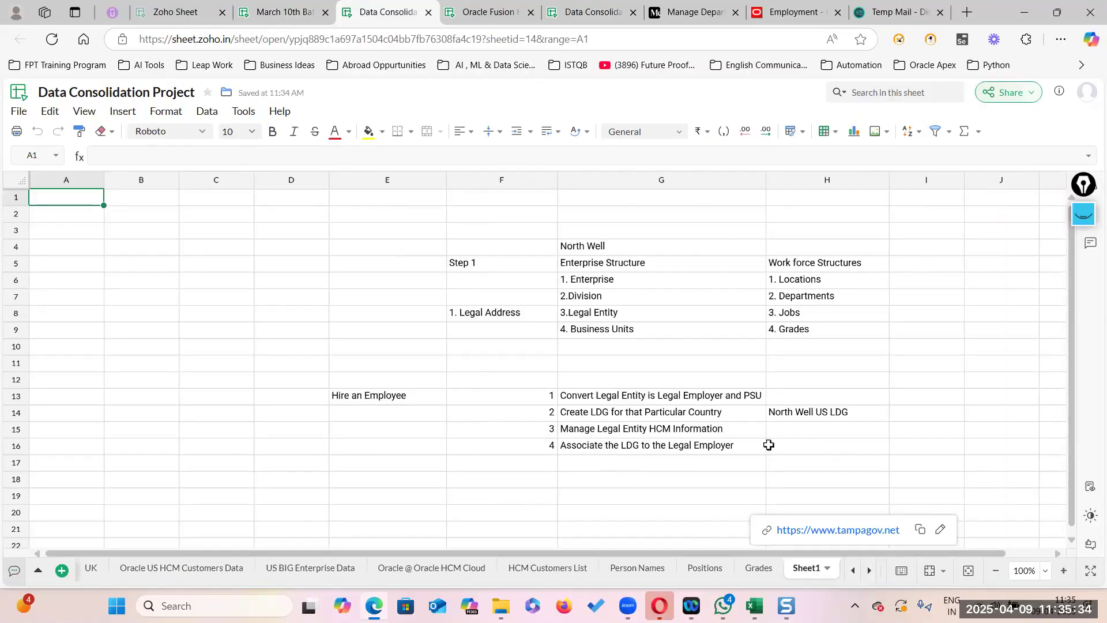
Append '(Northwell Health)' to the 3.Legal Entity item in G8
{"action": "left_click", "coordinate": [630, 313]}
{"action": "double_click", "coordinate": [631, 313]}
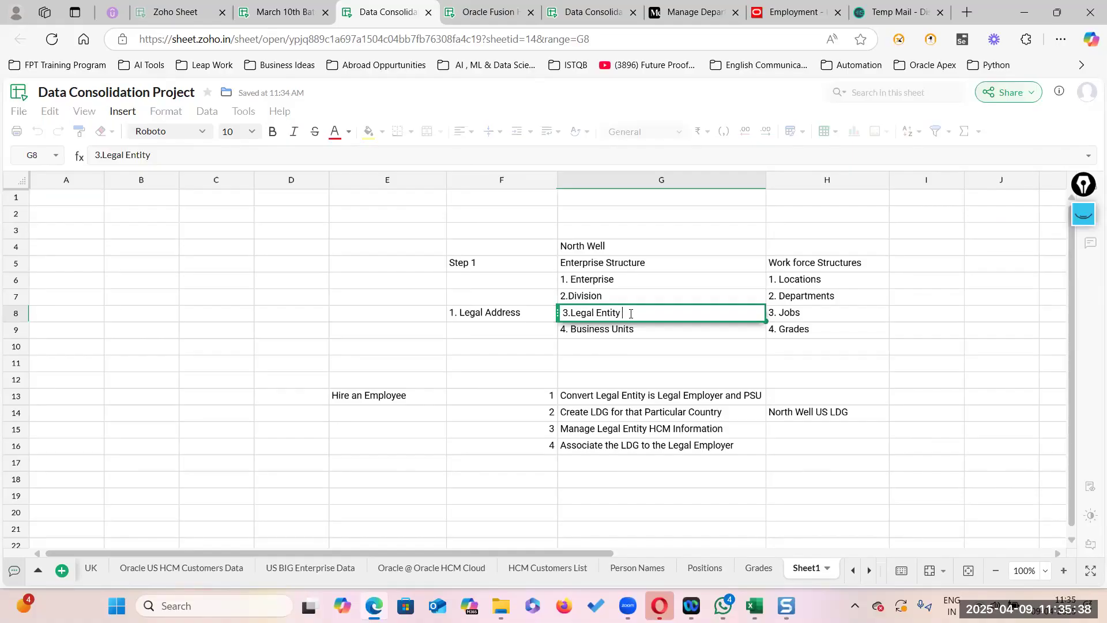
{"action": "type", "text": "(Northwell Health"}
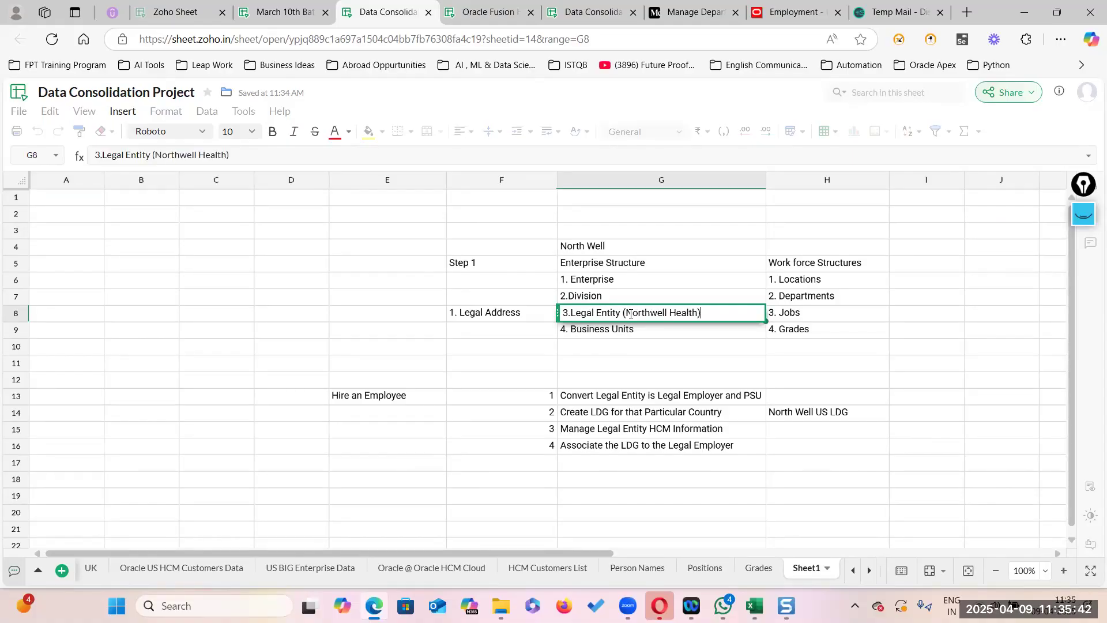
{"action": "left_click", "coordinate": [692, 365]}
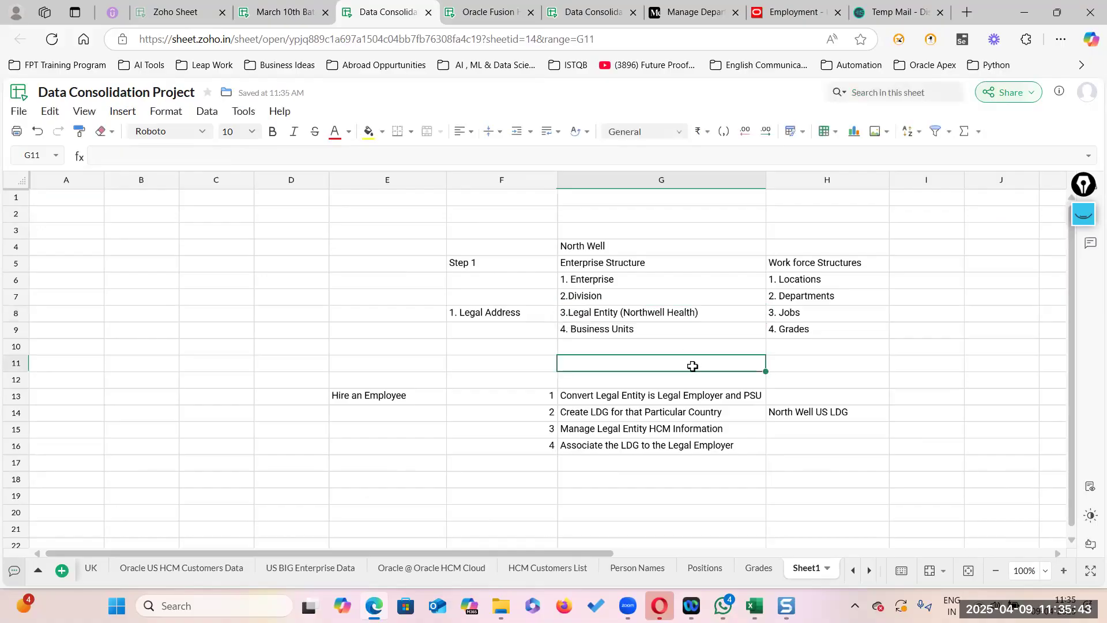
{"action": "left_click", "coordinate": [802, 412]}
{"action": "left_click", "coordinate": [675, 310]}
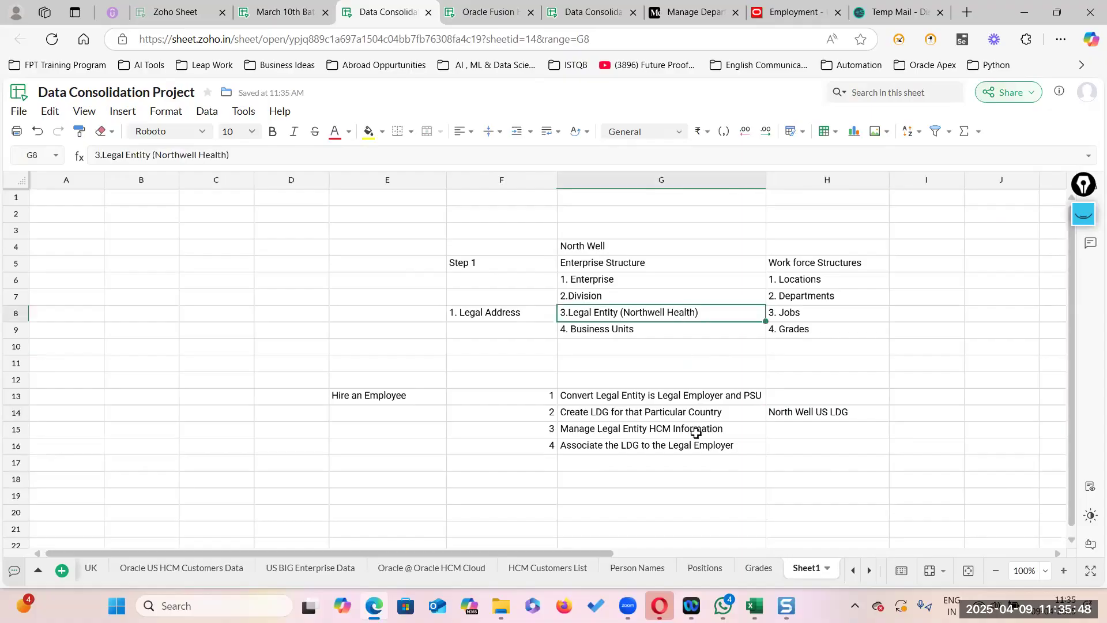
Copy 'Northwell Health' from G8 and paste it into H16 beside step 4
{"action": "double_click", "coordinate": [814, 448]}
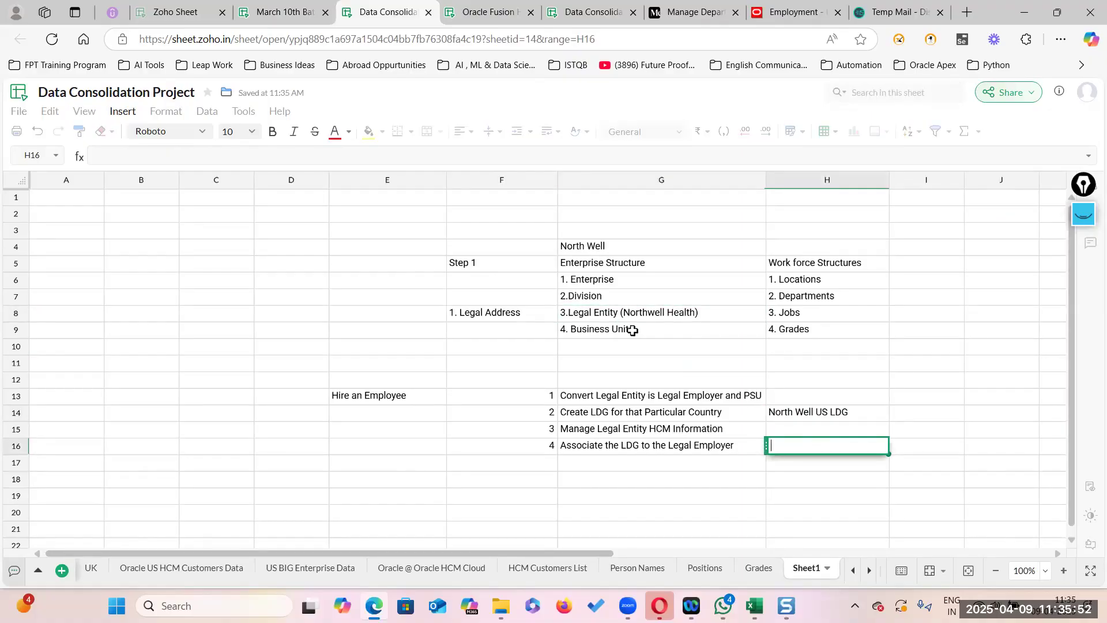
{"action": "left_click", "coordinate": [677, 364]}
{"action": "left_click", "coordinate": [634, 309]}
{"action": "double_click", "coordinate": [626, 312]}
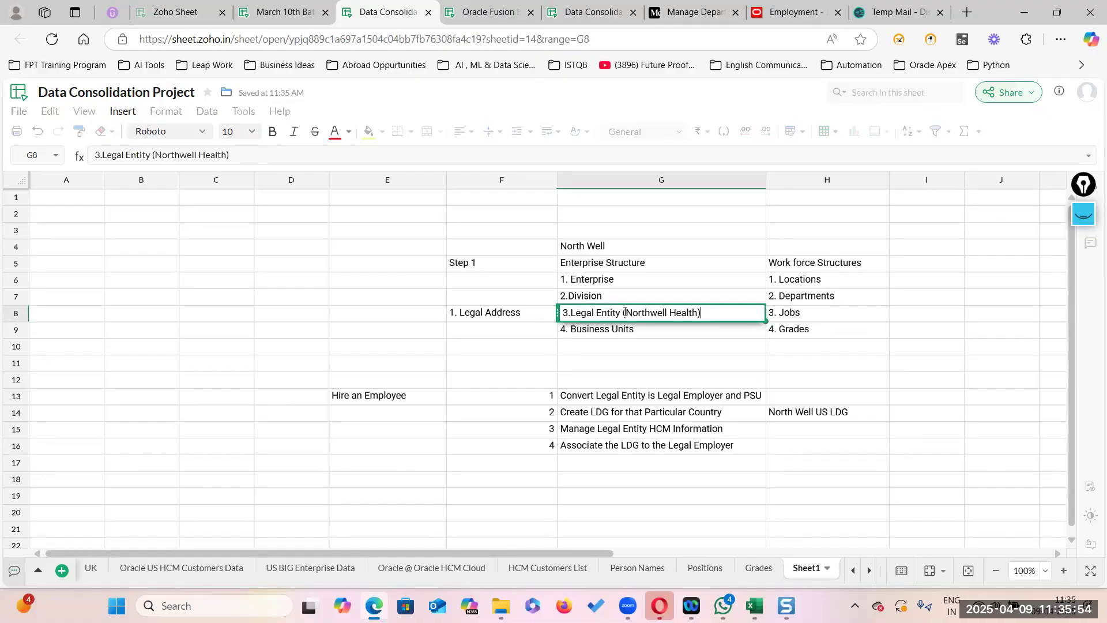
{"action": "left_click_drag", "start_coordinate": [626, 312], "coordinate": [700, 312]}
{"action": "key", "text": "ctrl+c"}
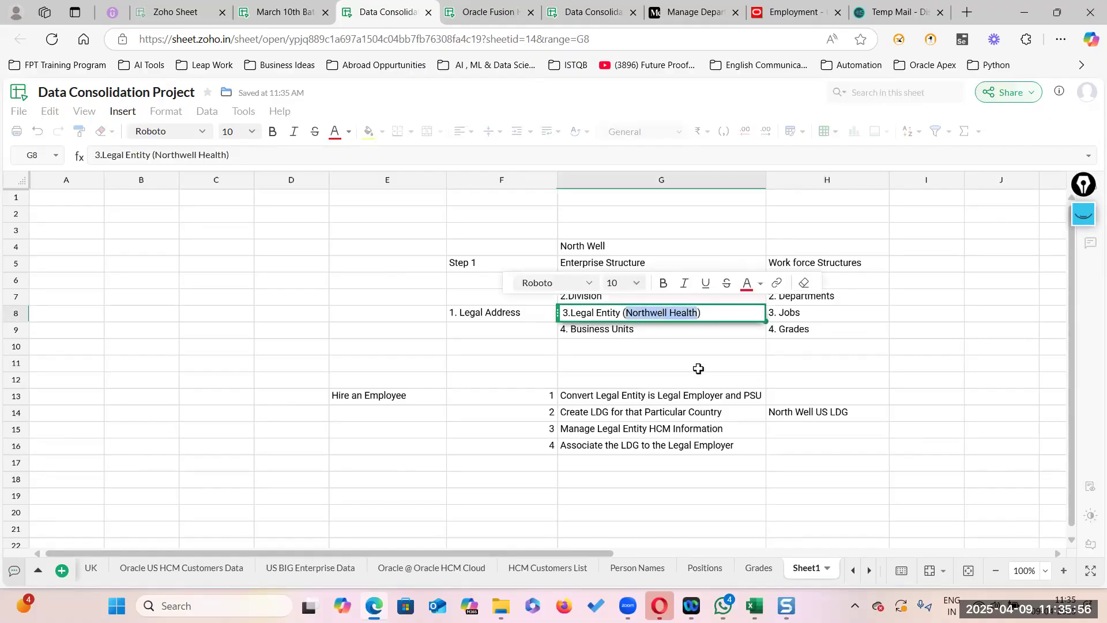
{"action": "double_click", "coordinate": [798, 445]}
{"action": "key", "text": "ctrl+v"}
{"action": "left_click", "coordinate": [810, 474]}
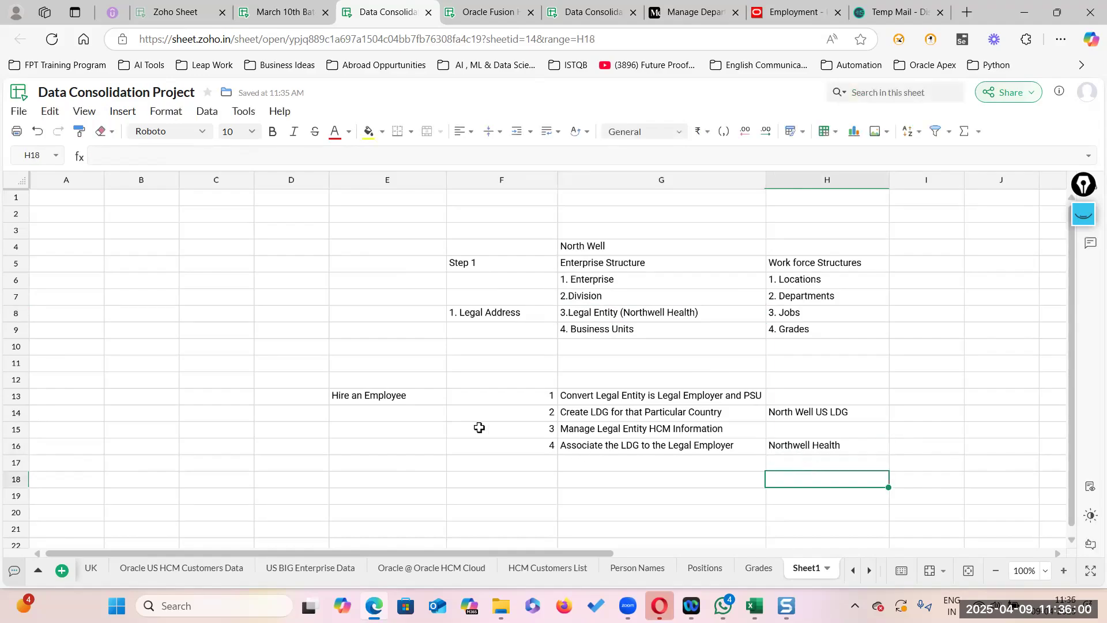
Move the Hire an Employee note from E13 to G18
{"action": "left_click", "coordinate": [375, 398]}
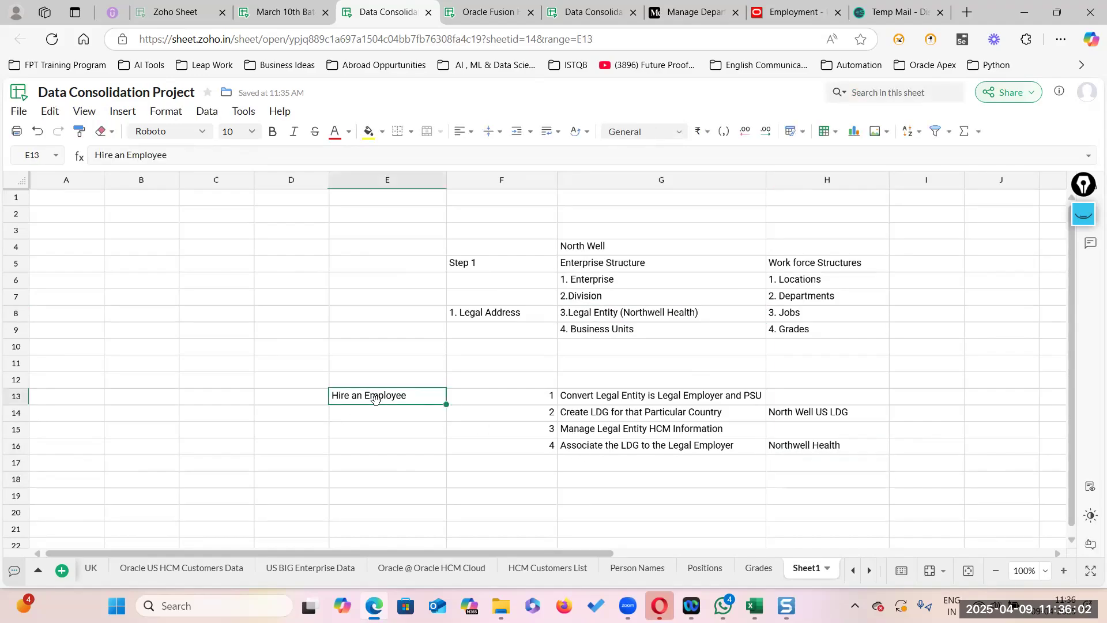
{"action": "left_click", "coordinate": [638, 483]}
{"action": "type", "text": "Hire an Employee"}
{"action": "left_click", "coordinate": [480, 450]}
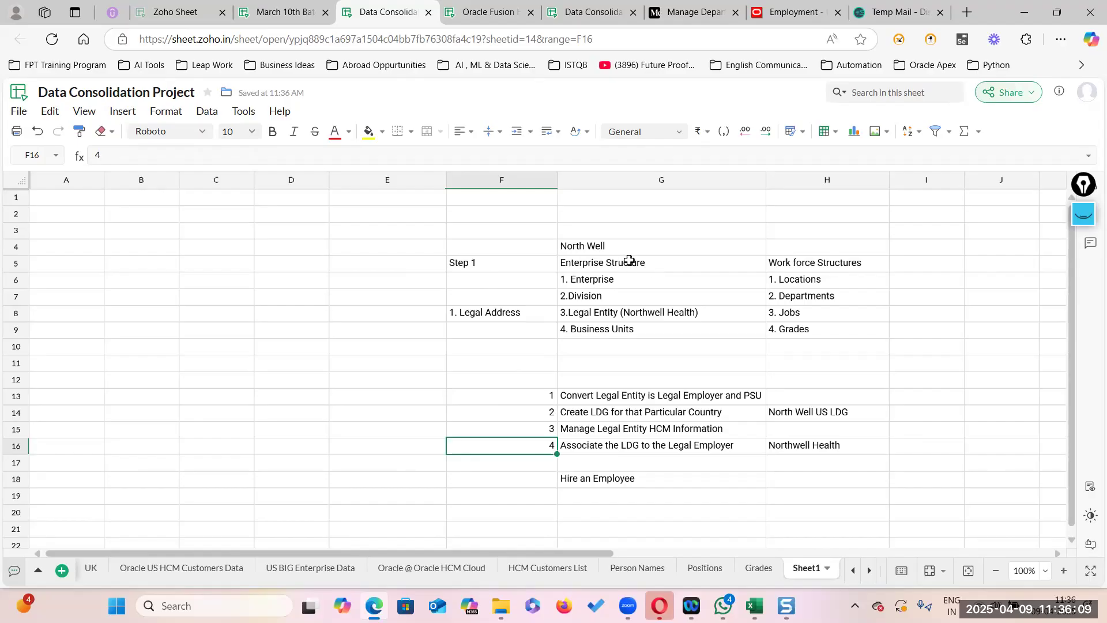
Move 'Manage Legal Entity HCM Information' from G15 over to I16
{"action": "left_click_drag", "start_coordinate": [627, 263], "coordinate": [619, 317]}
{"action": "left_click_drag", "start_coordinate": [826, 265], "coordinate": [883, 324]}
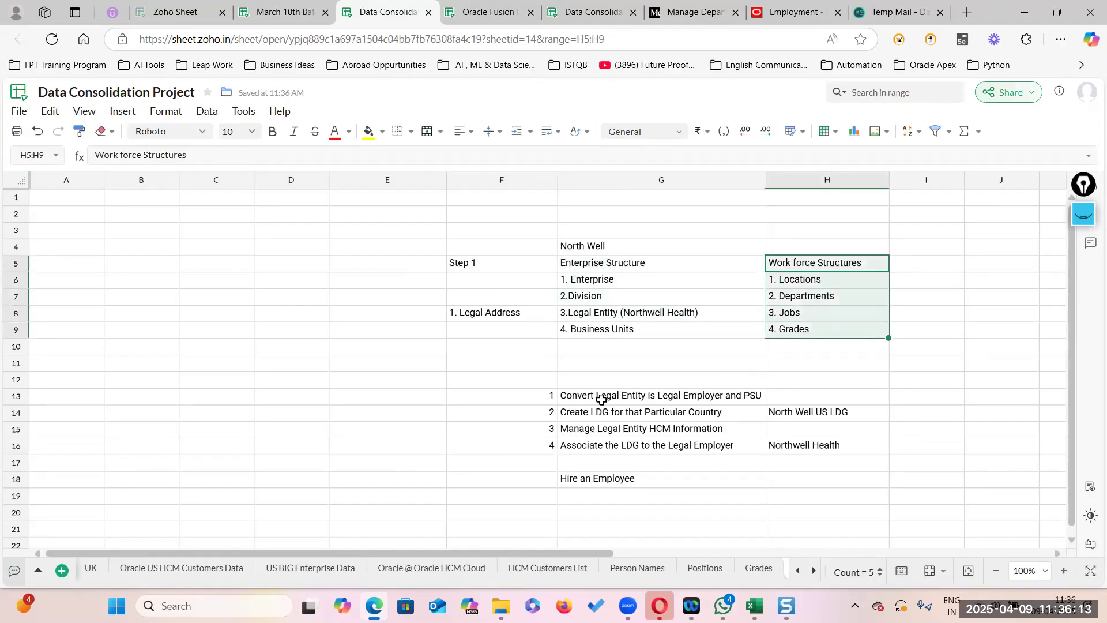
{"action": "left_click", "coordinate": [601, 399]}
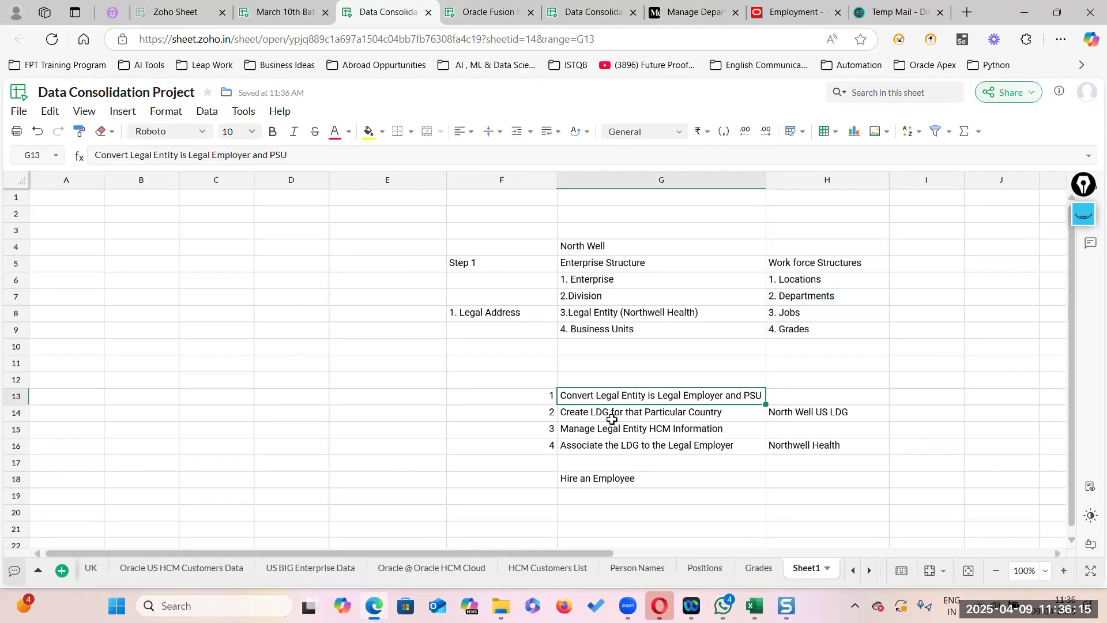
{"action": "left_click", "coordinate": [672, 415]}
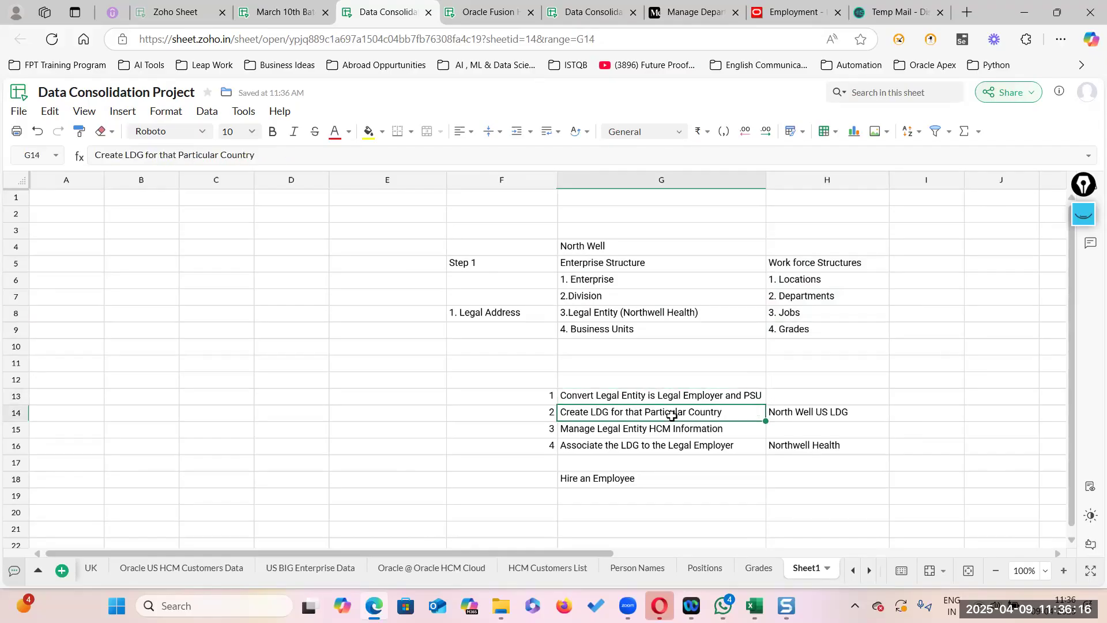
{"action": "left_click", "coordinate": [616, 433]}
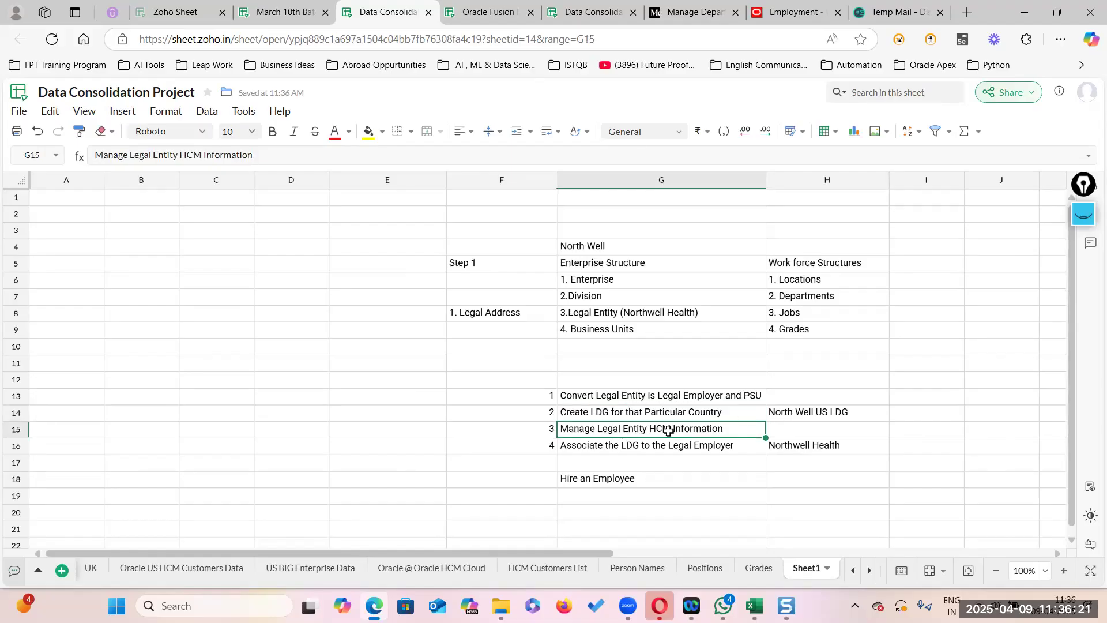
{"action": "left_click", "coordinate": [803, 447]}
{"action": "double_click", "coordinate": [595, 427]}
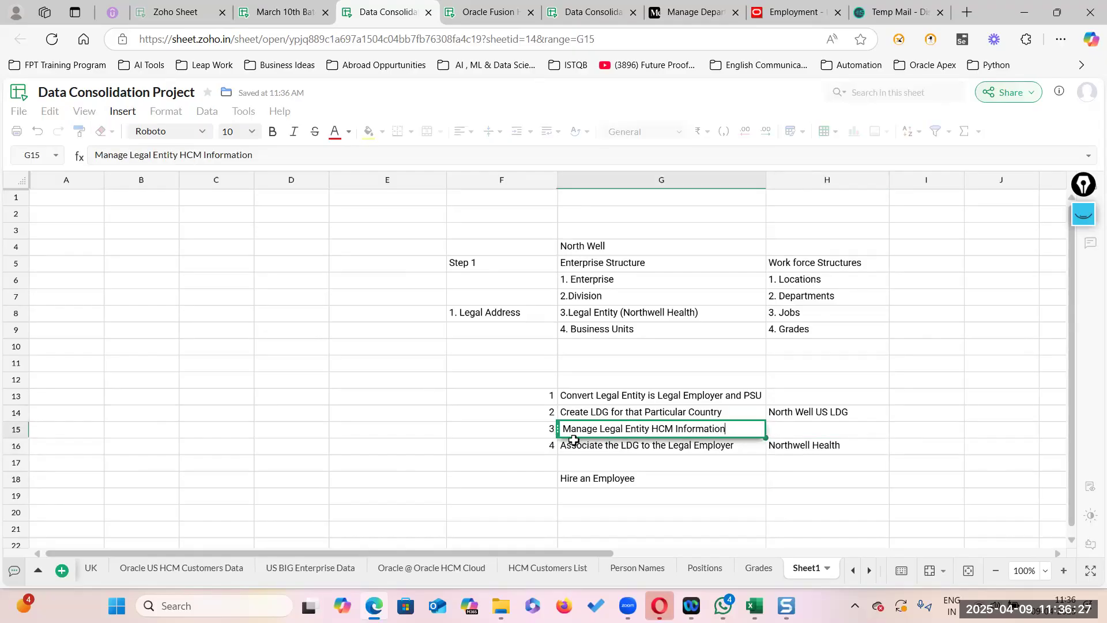
{"action": "left_click", "coordinate": [940, 497]}
{"action": "left_click", "coordinate": [723, 438]}
{"action": "left_click_drag", "start_coordinate": [726, 439], "coordinate": [917, 462]}
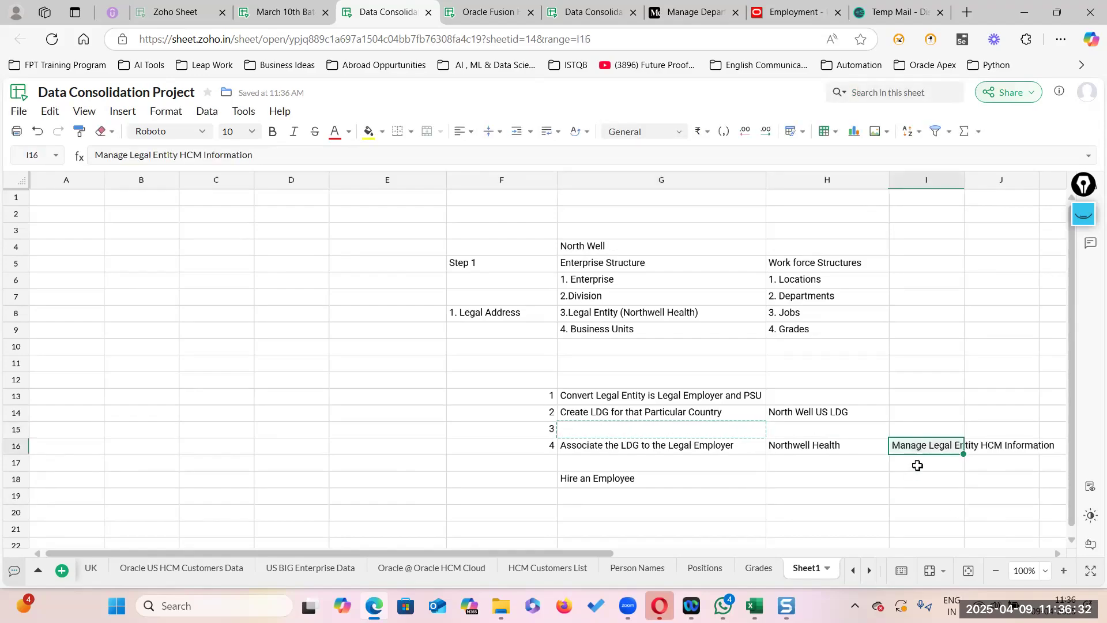
{"action": "left_click", "coordinate": [906, 472]}
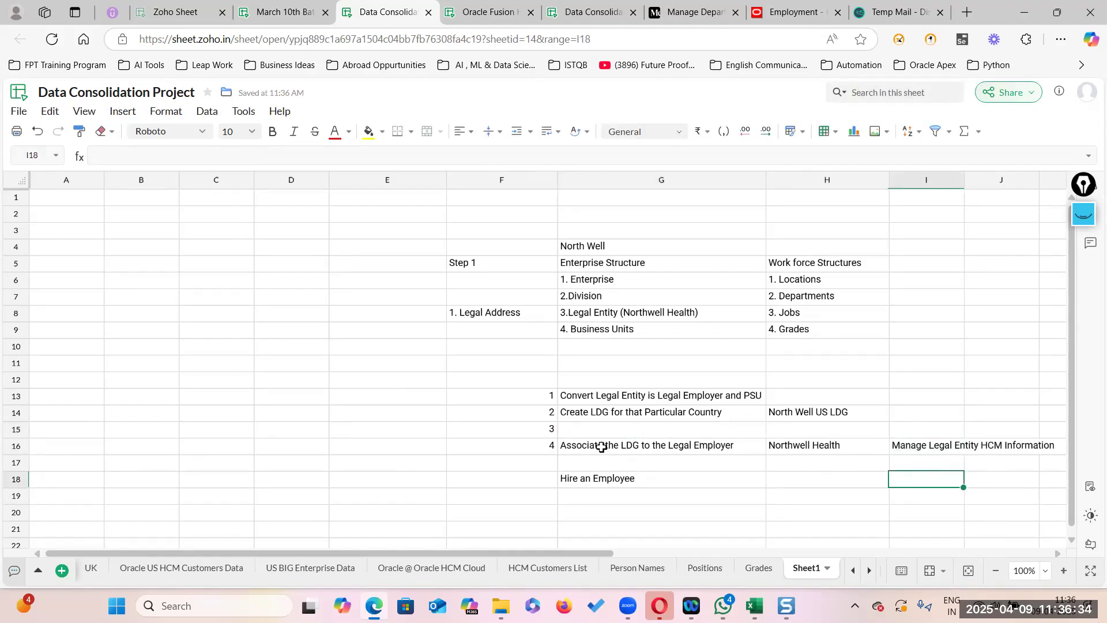
Shift the step 4 row up into row 15 and autofit column I
{"action": "left_click_drag", "start_coordinate": [601, 446], "coordinate": [867, 450]}
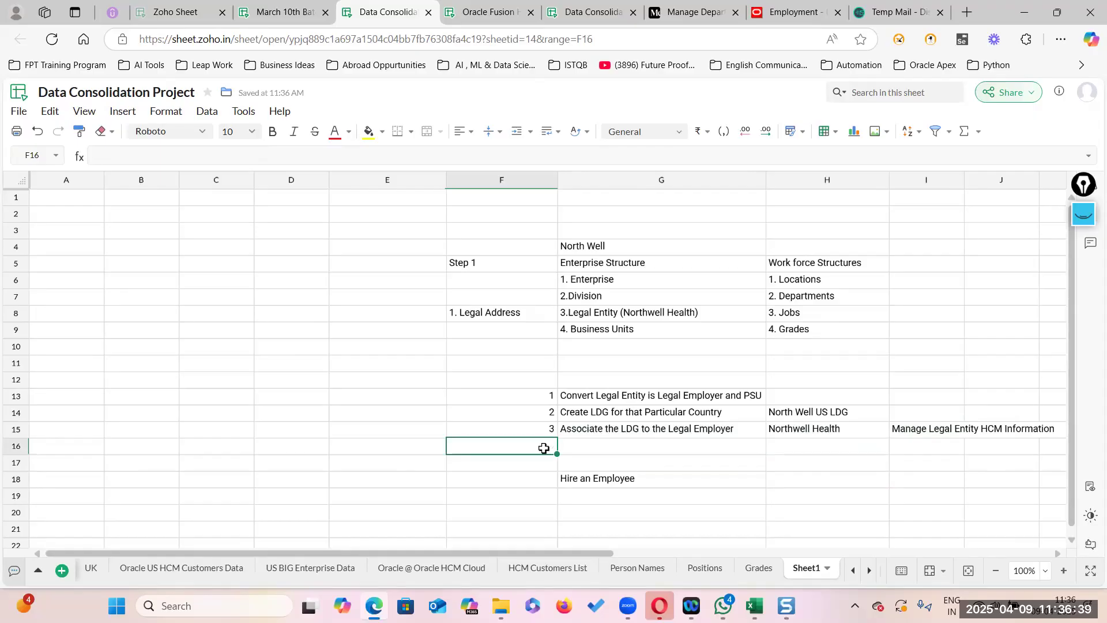
{"action": "left_click", "coordinate": [675, 482]}
{"action": "left_click", "coordinate": [618, 498]}
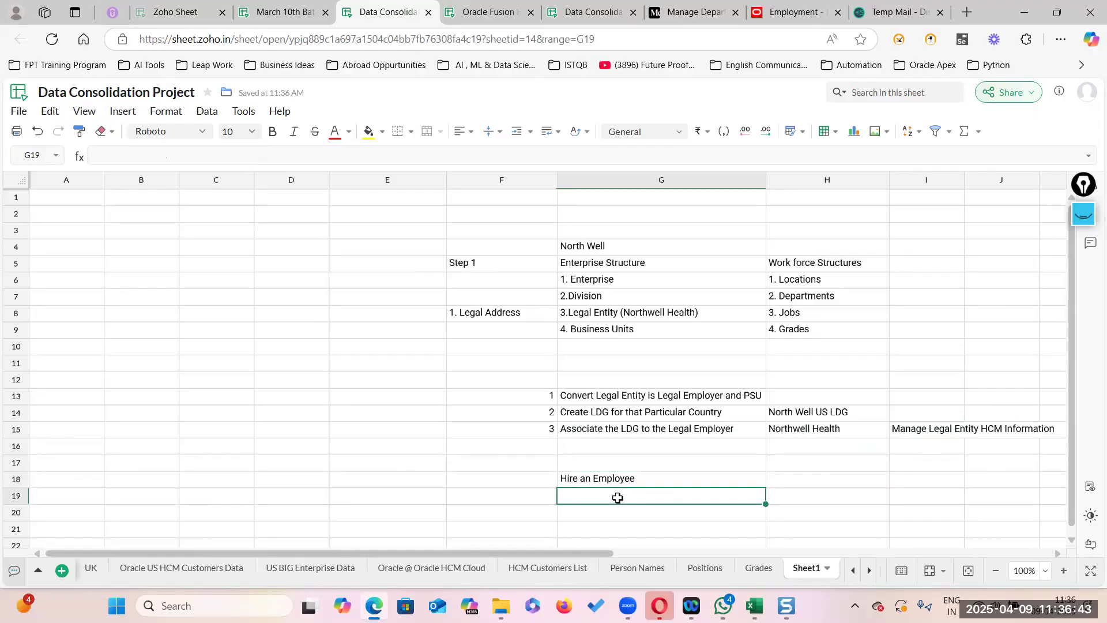
{"action": "left_click", "coordinate": [680, 514]}
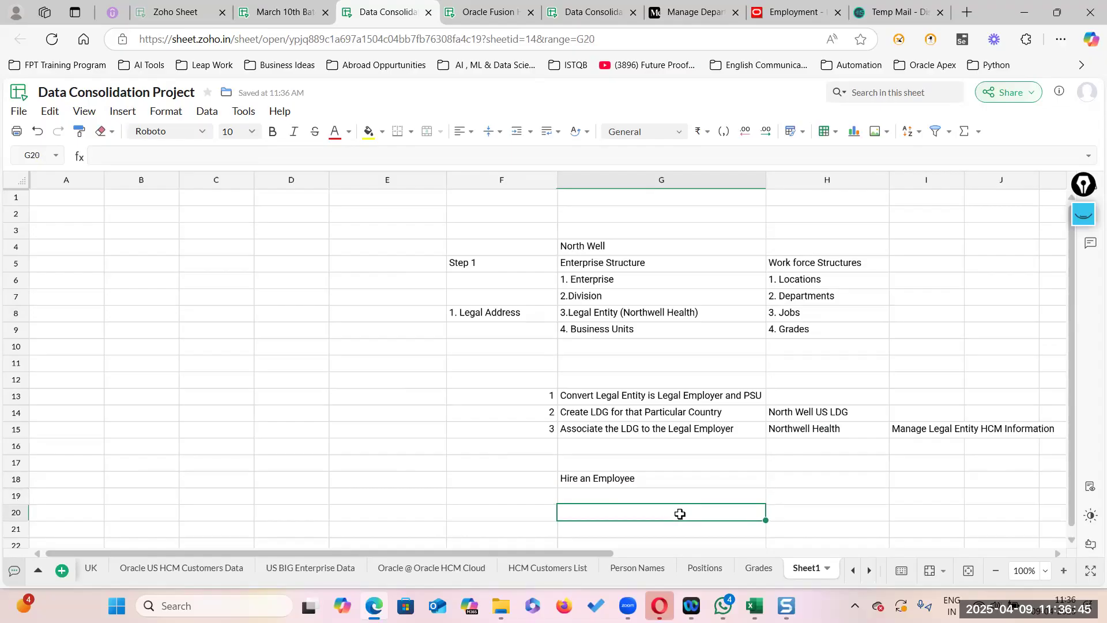
{"action": "left_click", "coordinate": [607, 482]}
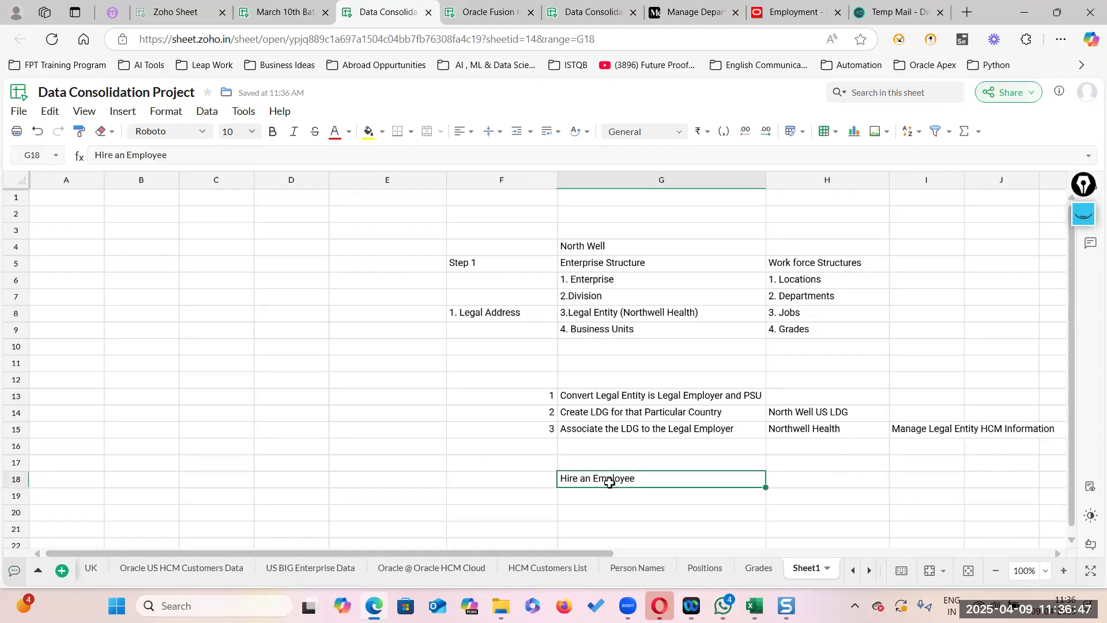
{"action": "left_click_drag", "start_coordinate": [519, 265], "coordinate": [873, 489]}
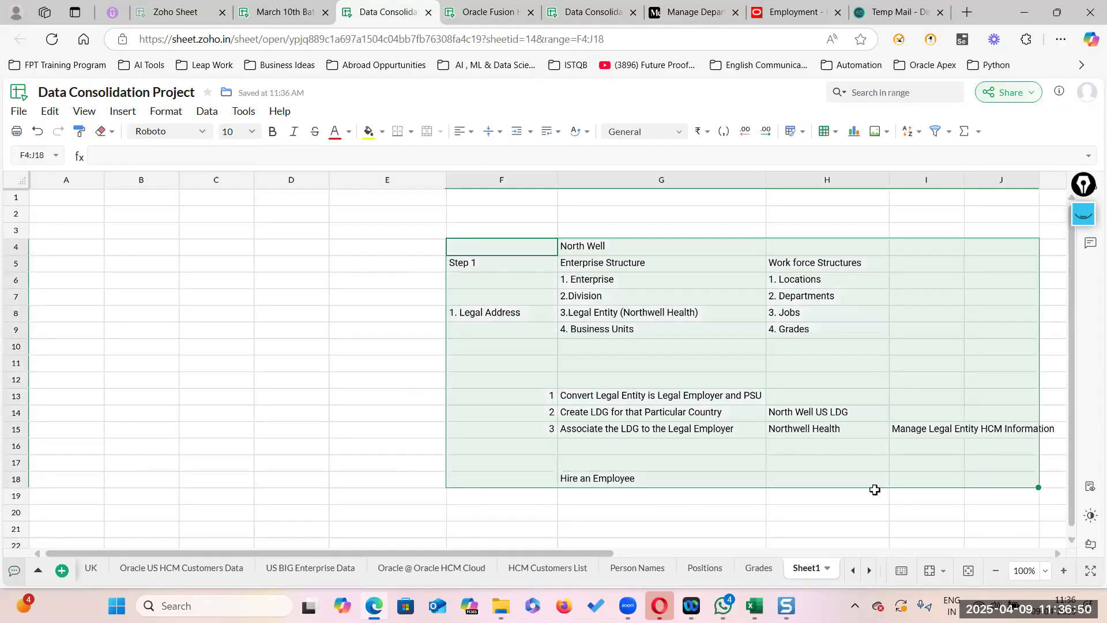
{"action": "left_click", "coordinate": [854, 496]}
{"action": "double_click", "coordinate": [966, 179]}
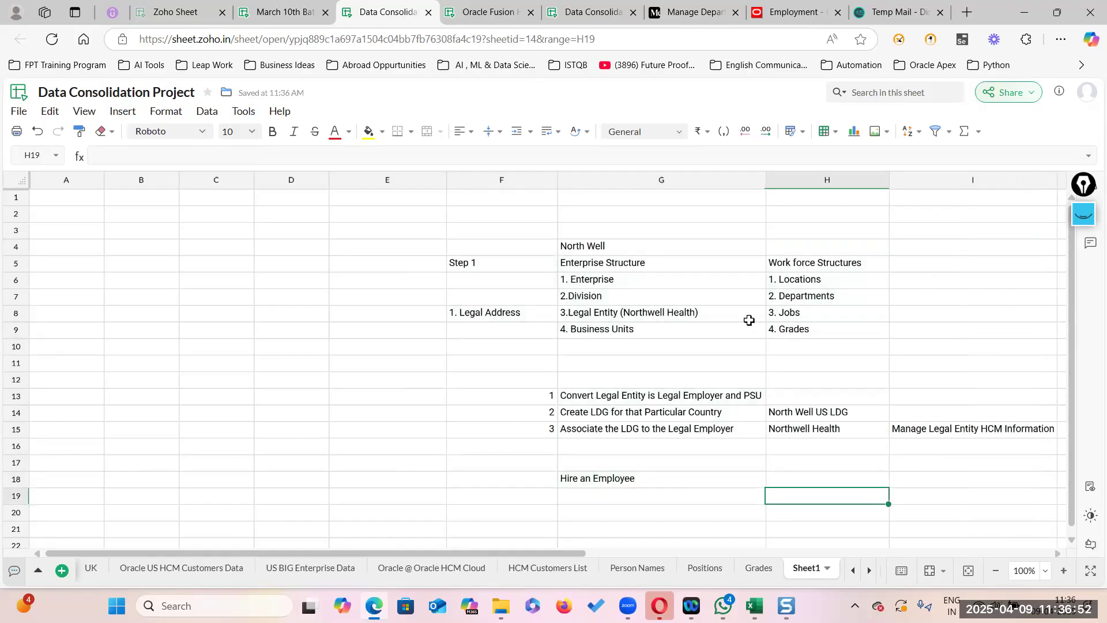
Rename the Sheet1 tab to 'Pre-requiste Steps to Hire'
{"action": "double_click", "coordinate": [801, 566]}
{"action": "type", "text": "Pre-"}
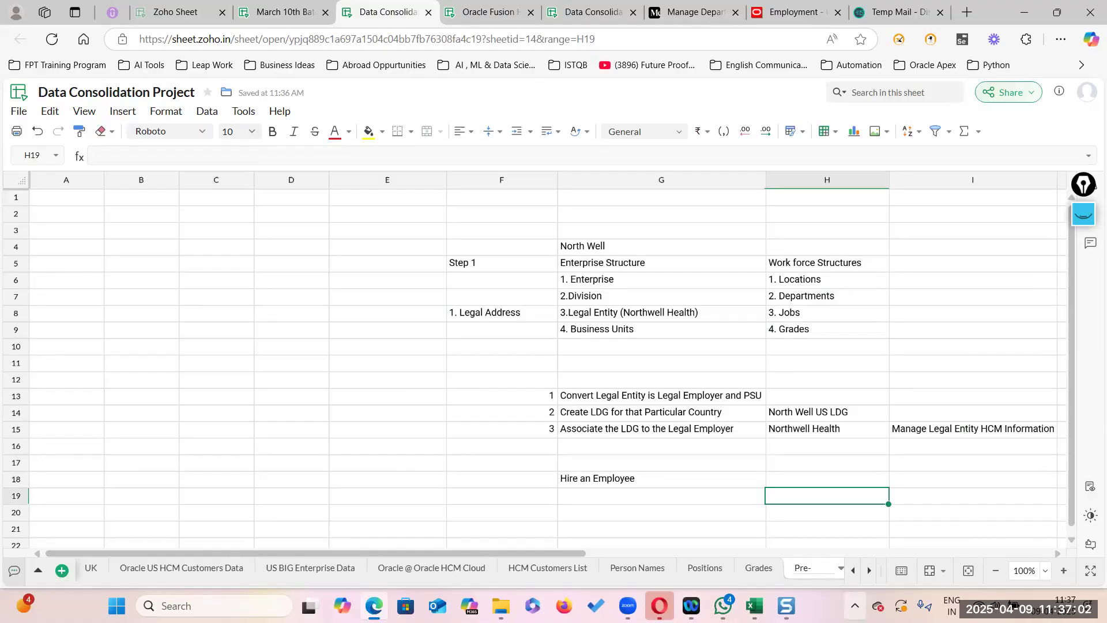
{"action": "type", "text": "requiste Se"}
{"action": "key", "text": "BackSpace"}
{"action": "type", "text": "teps to H"}
{"action": "left_click", "coordinate": [921, 500]}
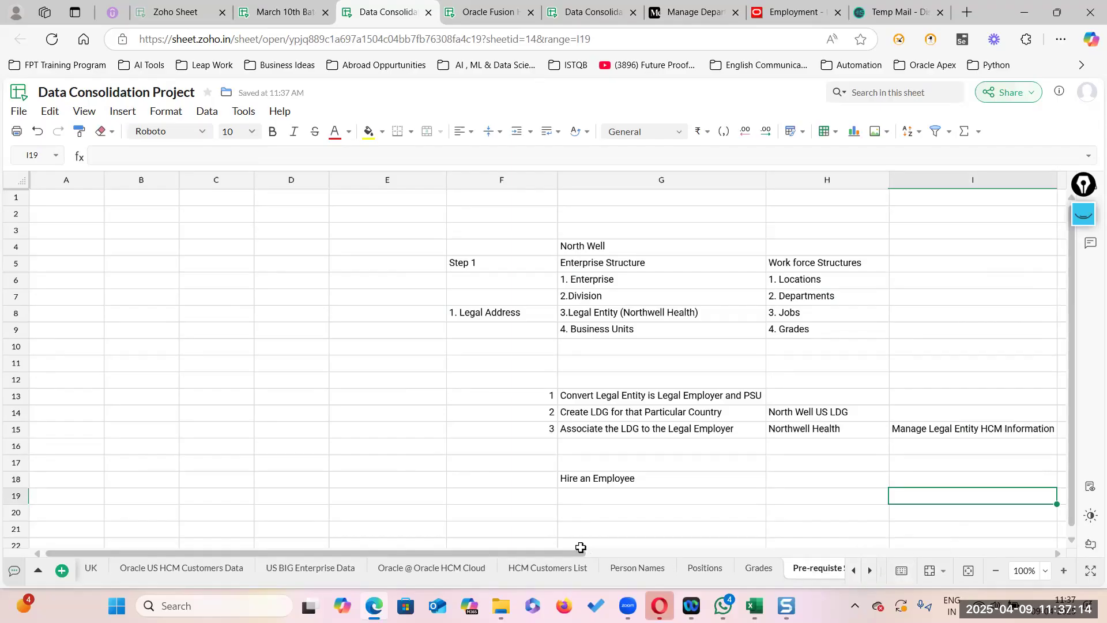
Delete the five empty columns A–E so the Northwell notes begin at column A
{"action": "left_click", "coordinate": [86, 181]}
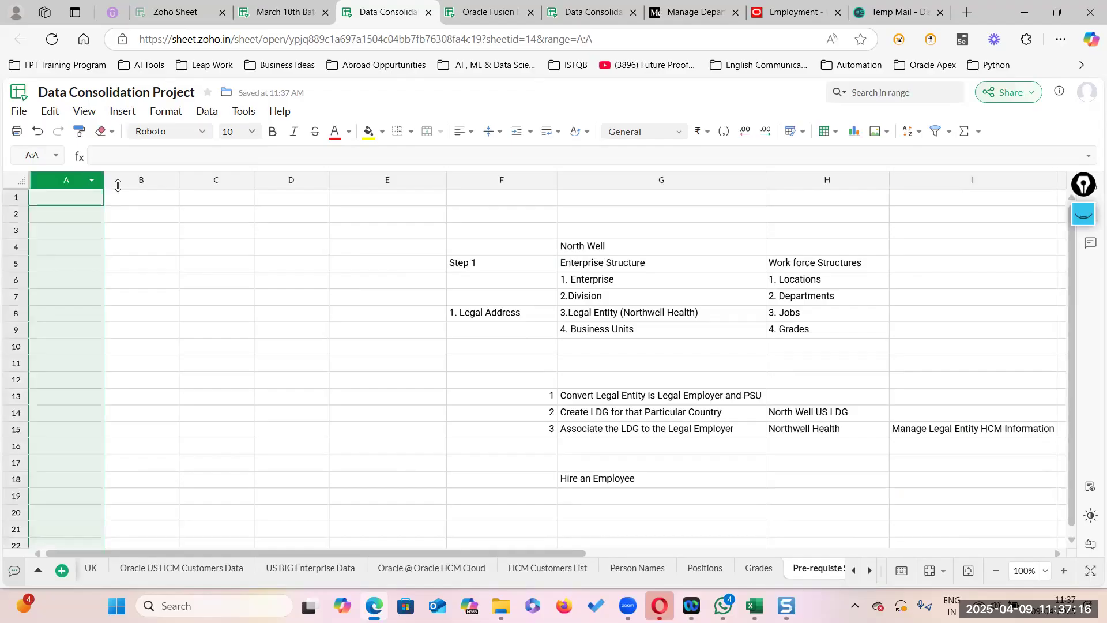
{"action": "key", "text": "shift+Right"}
{"action": "key", "text": "shift+Right"}
{"action": "key", "text": "shift+Right"}
{"action": "key", "text": "shift+Right"}
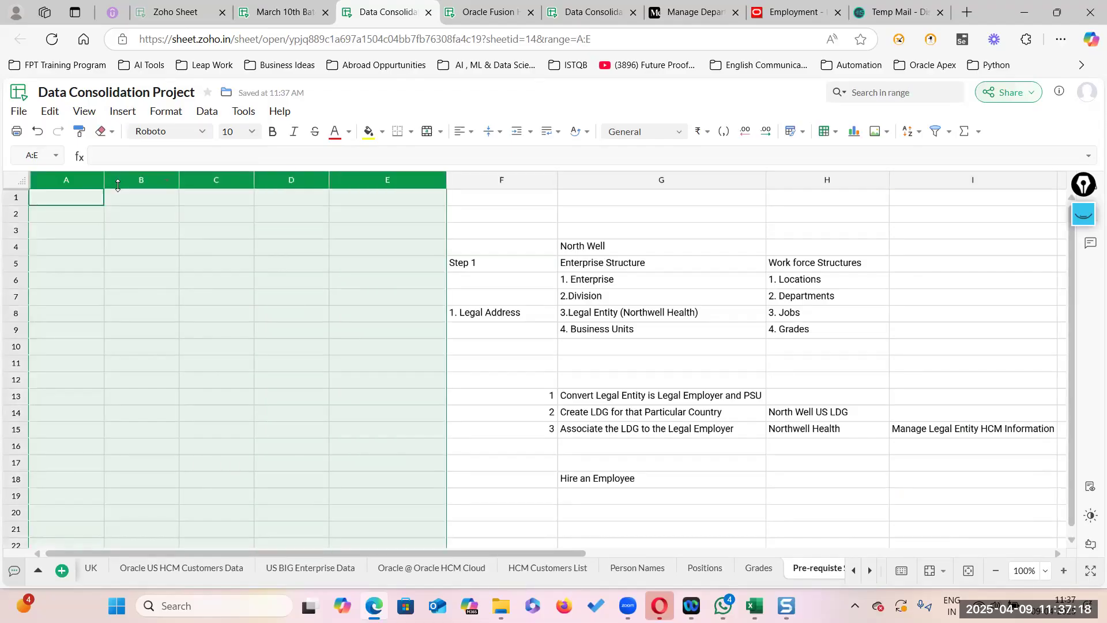
{"action": "right_click", "coordinate": [118, 184]}
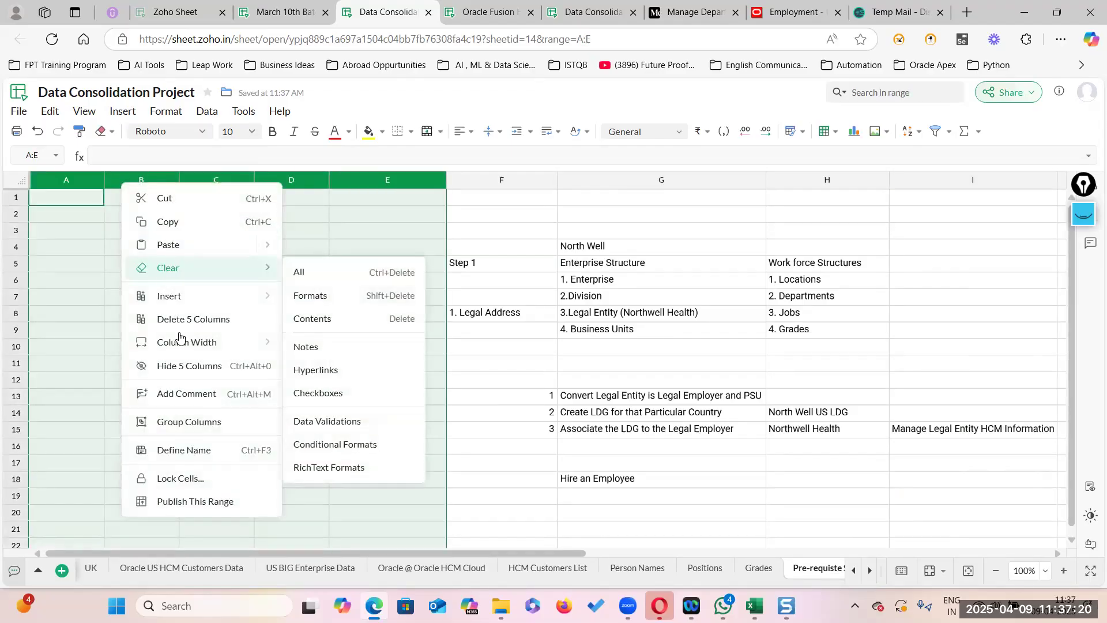
{"action": "left_click", "coordinate": [185, 317]}
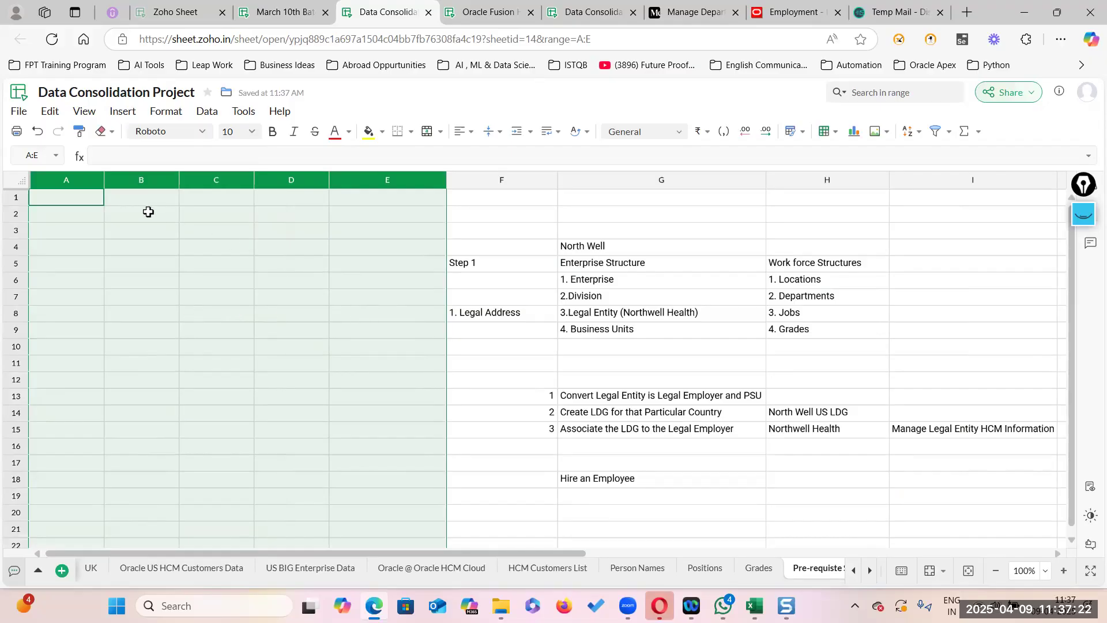
{"action": "right_click", "coordinate": [122, 186]}
{"action": "left_click", "coordinate": [191, 324]}
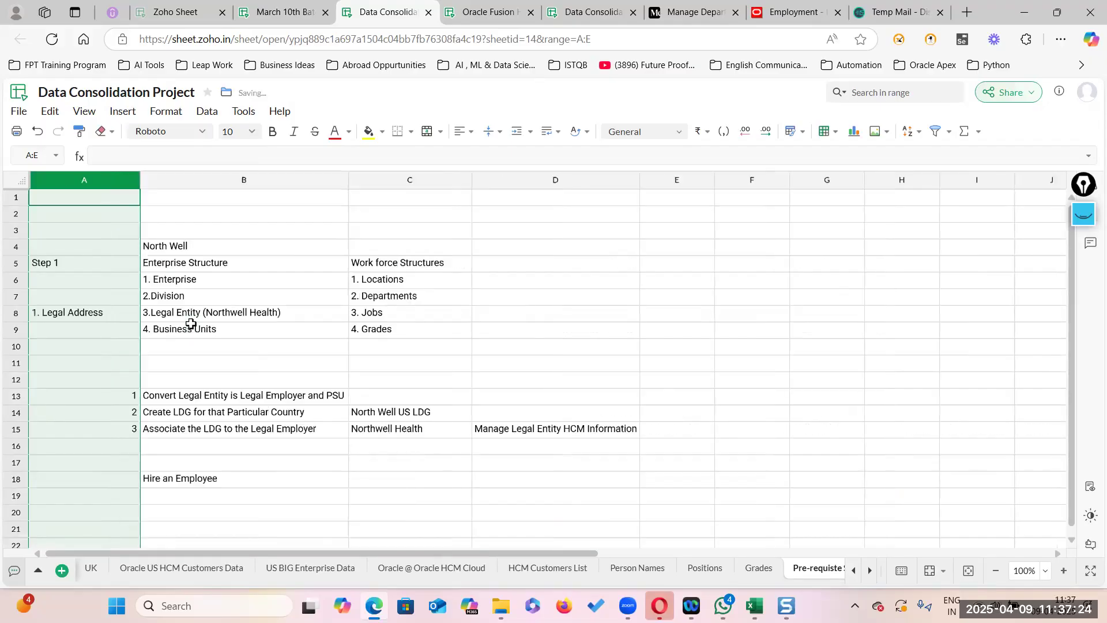
{"action": "left_click", "coordinate": [307, 344]}
{"action": "left_click_drag", "start_coordinate": [54, 246], "coordinate": [618, 479]}
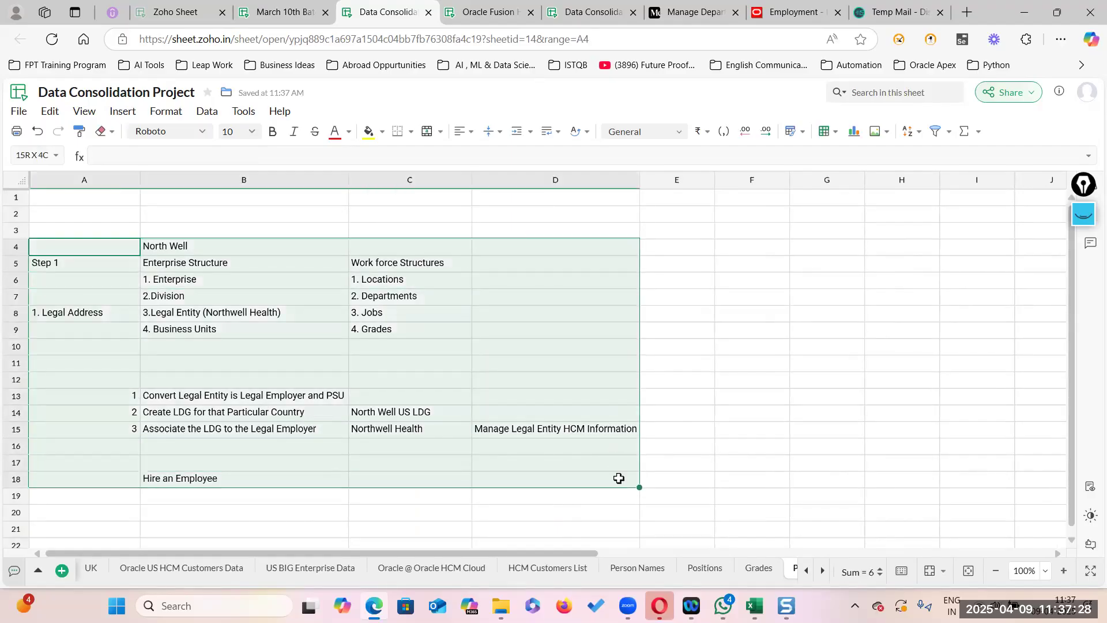
{"action": "double_click", "coordinate": [245, 480]}
{"action": "left_click_drag", "start_coordinate": [245, 479], "coordinate": [87, 459]}
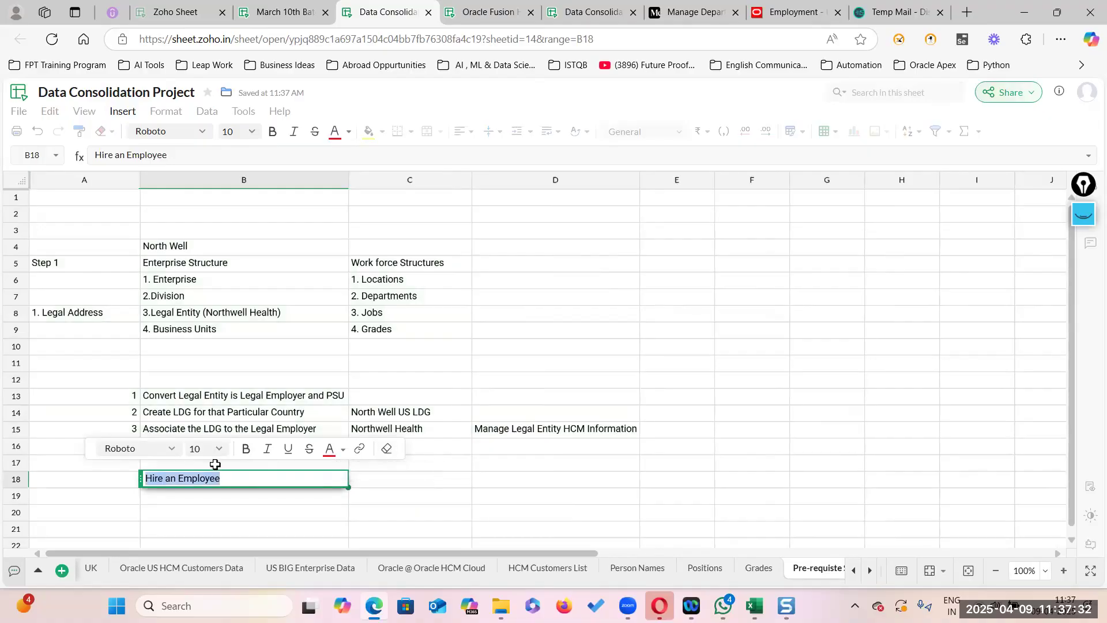
Write 'the above steps completed only we can hire an Employee in' in B17
{"action": "key", "text": "Return"}
{"action": "left_click", "coordinate": [152, 462]}
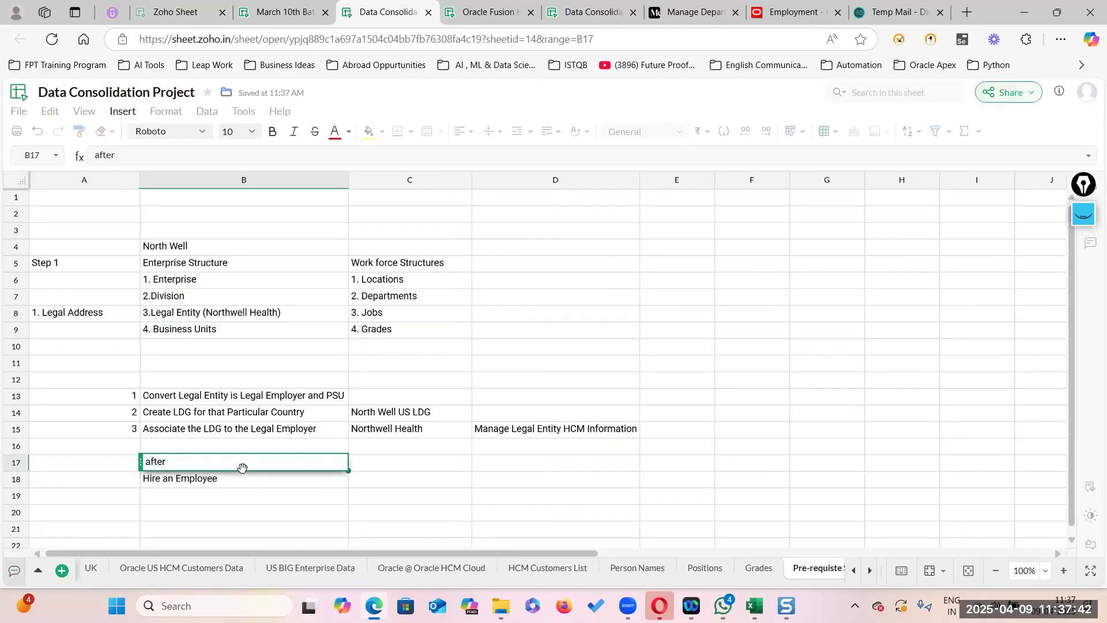
{"action": "type", "text": "the above steps completed only"}
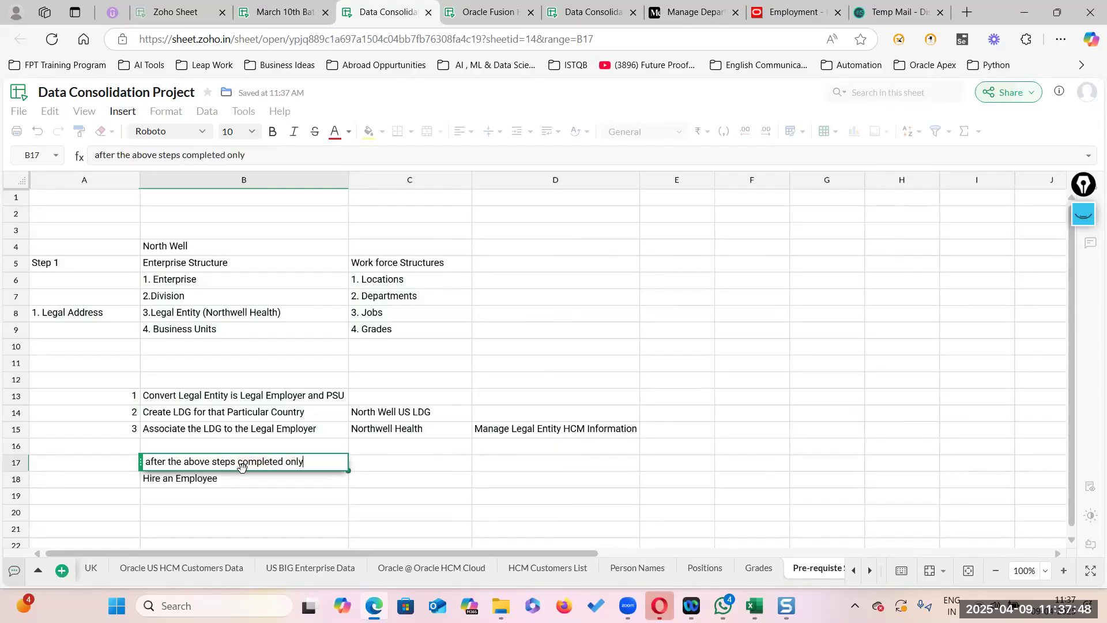
{"action": "type", "text": " we can hire"}
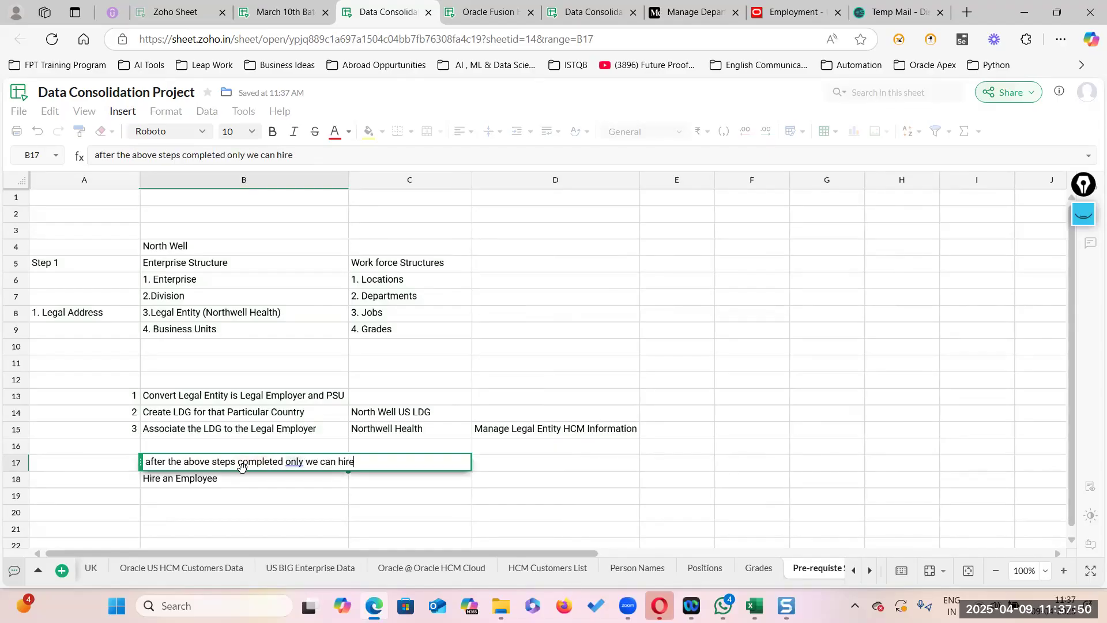
{"action": "type", "text": " an Employee in"}
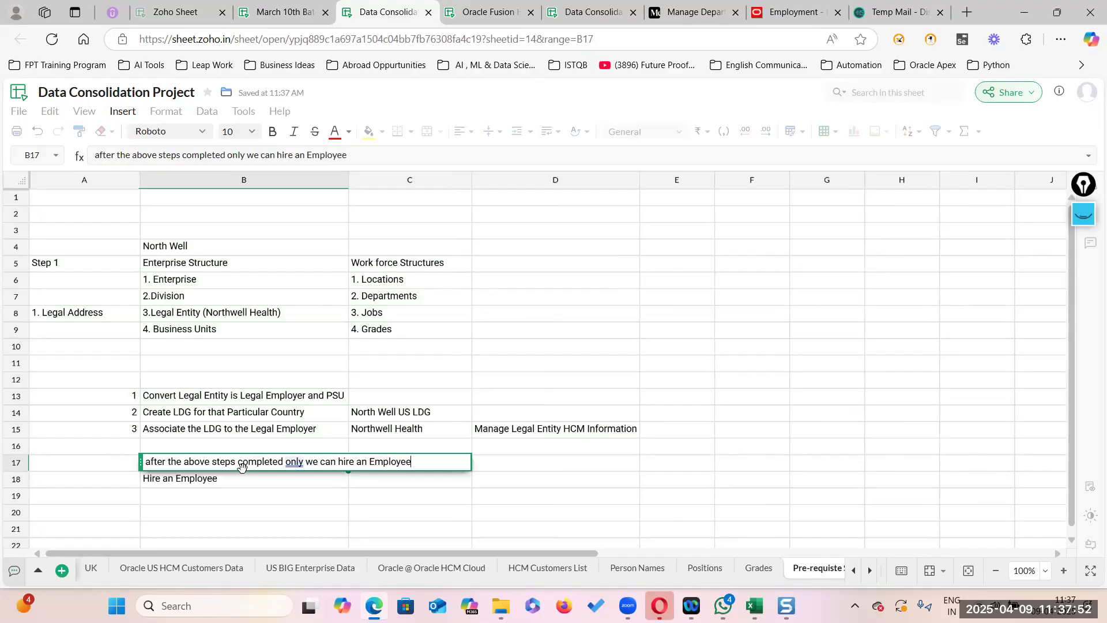
{"action": "left_click", "coordinate": [442, 411]}
Extend the B17 note with 'Northwell Health' and 'Legal Employer'
{"action": "left_click", "coordinate": [436, 430]}
{"action": "double_click", "coordinate": [439, 432]}
{"action": "key", "text": "ctrl+c"}
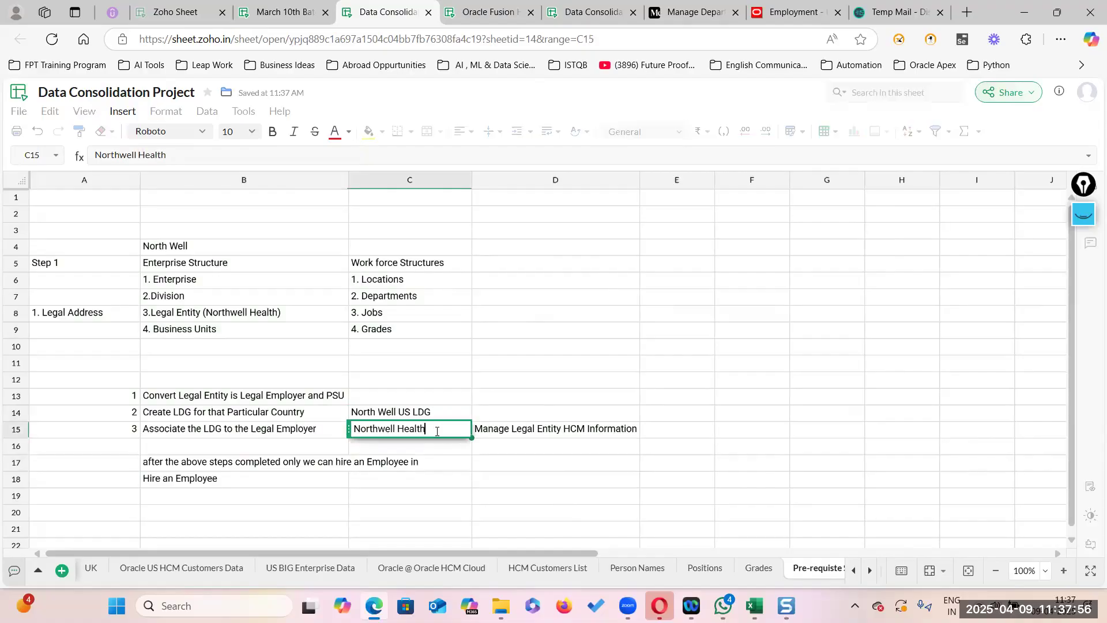
{"action": "double_click", "coordinate": [452, 459]}
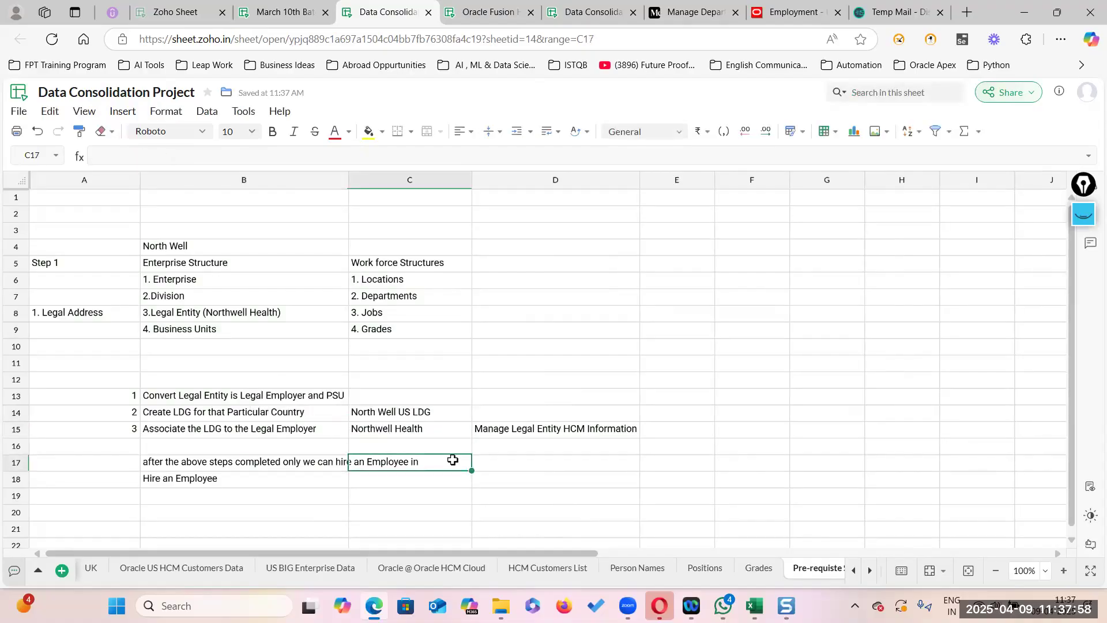
{"action": "double_click", "coordinate": [331, 460]}
{"action": "key", "text": "ctrl+v"}
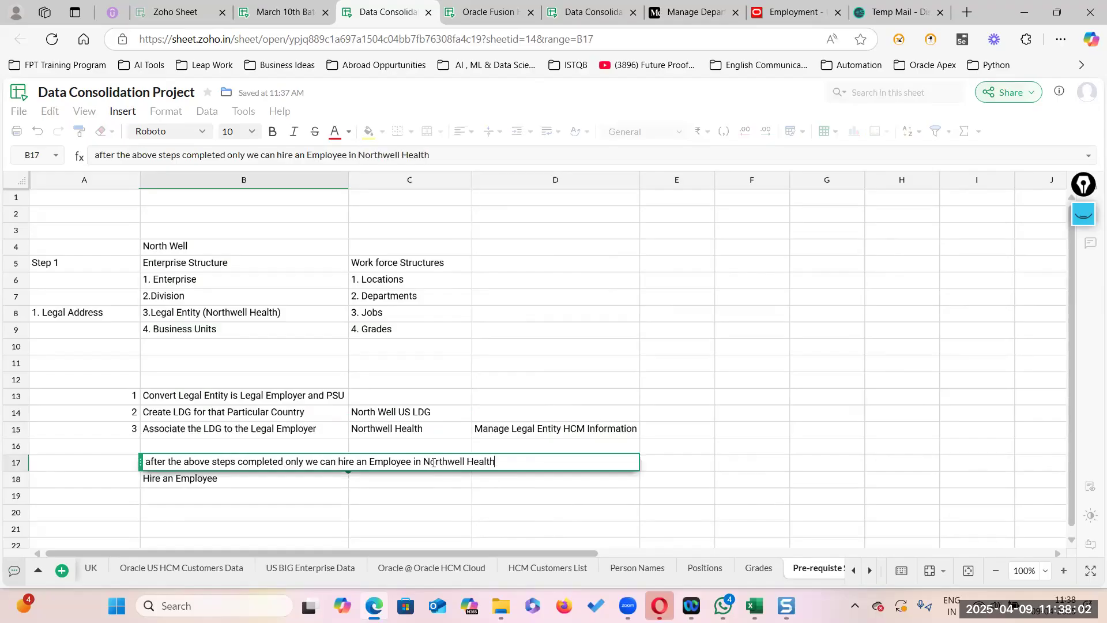
{"action": "type", "text": "Legal Employer"}
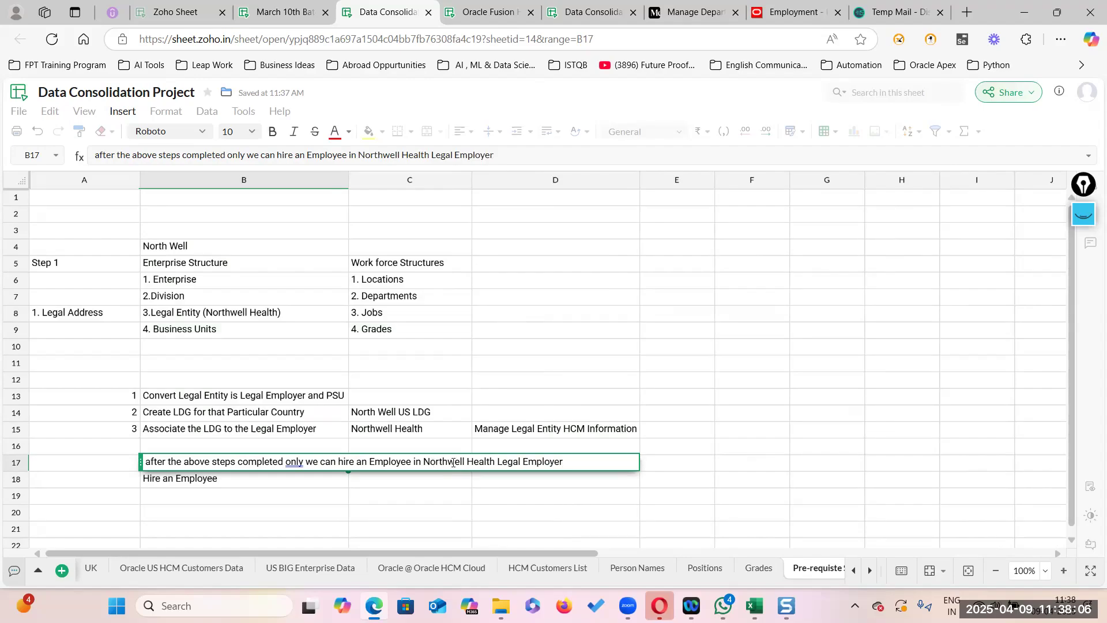
{"action": "left_click", "coordinate": [325, 477]}
Replace the note's lowercase first letter with a capital 'A'
{"action": "double_click", "coordinate": [296, 463]}
{"action": "left_click", "coordinate": [253, 485]}
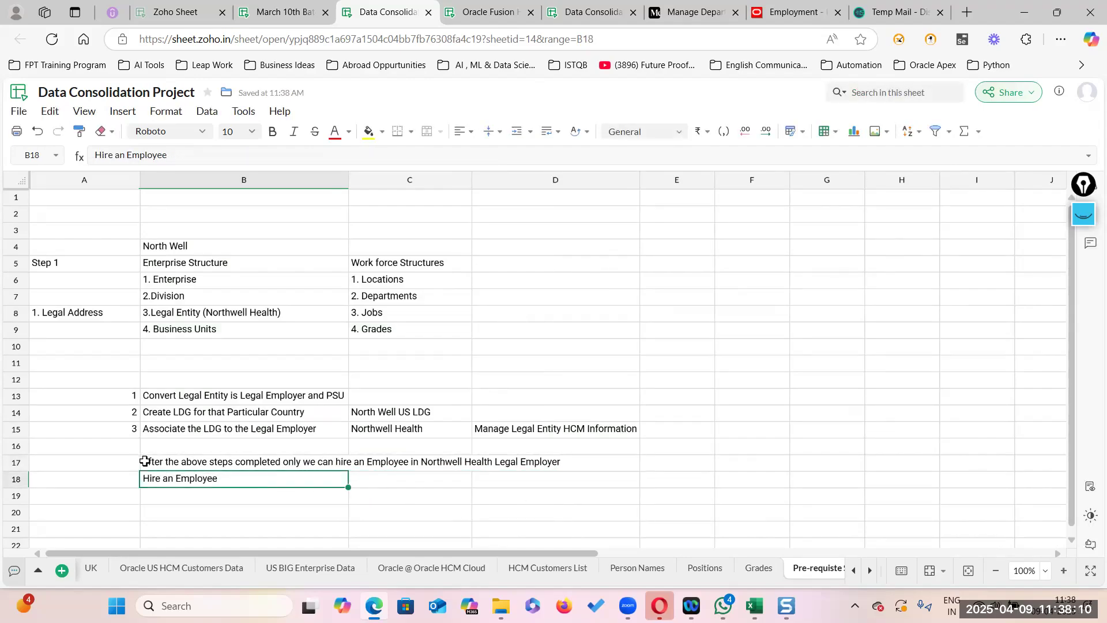
{"action": "double_click", "coordinate": [145, 461]}
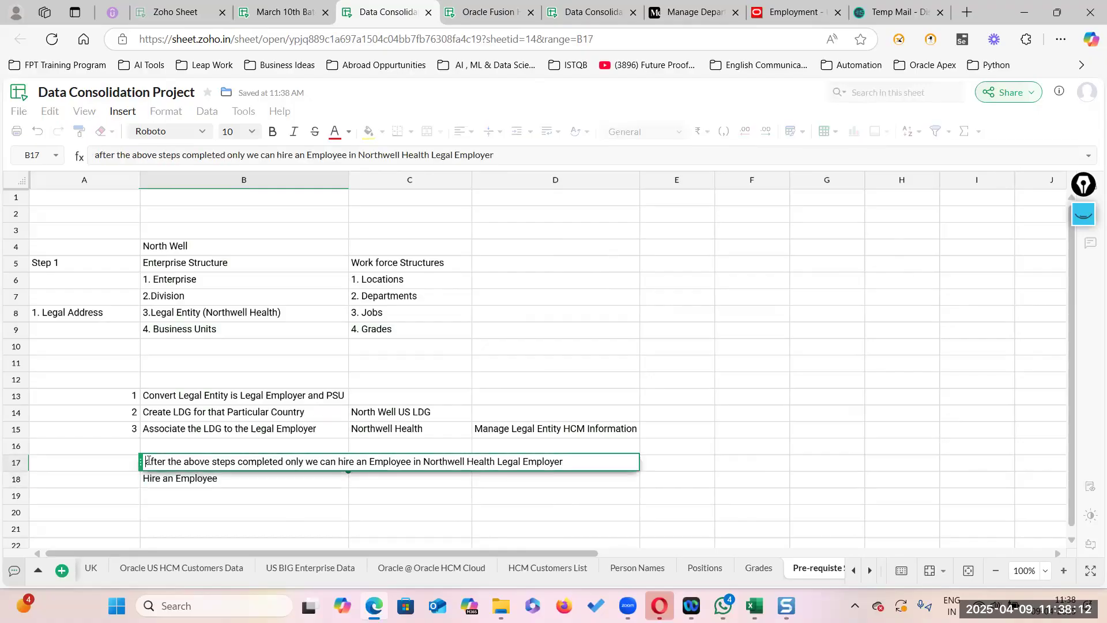
{"action": "key", "text": "BackSpace"}
{"action": "type", "text": "A"}
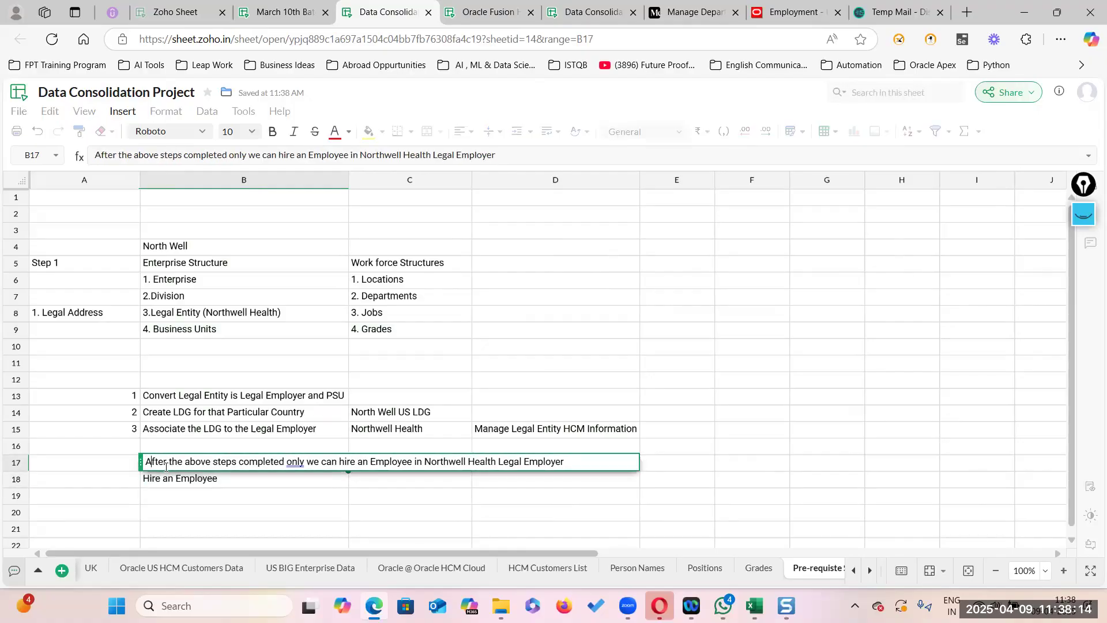
{"action": "left_click", "coordinate": [320, 501]}
{"action": "left_click", "coordinate": [311, 475]}
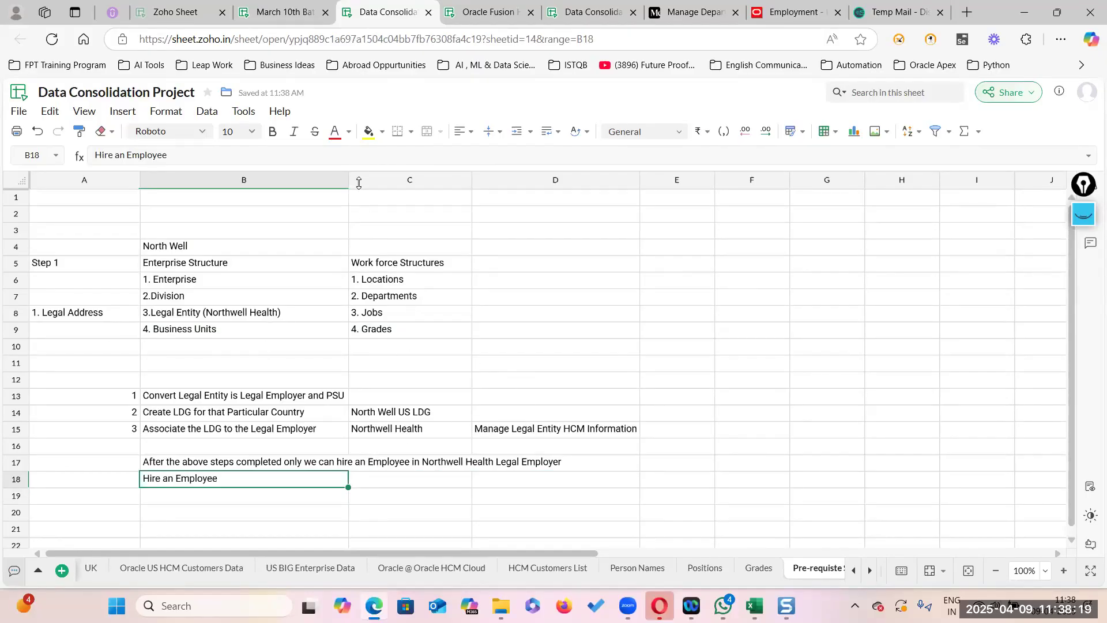
Widen column B and make the North Well title in B4 bold red on yellow fill
{"action": "left_click_drag", "start_coordinate": [349, 180], "coordinate": [560, 180]}
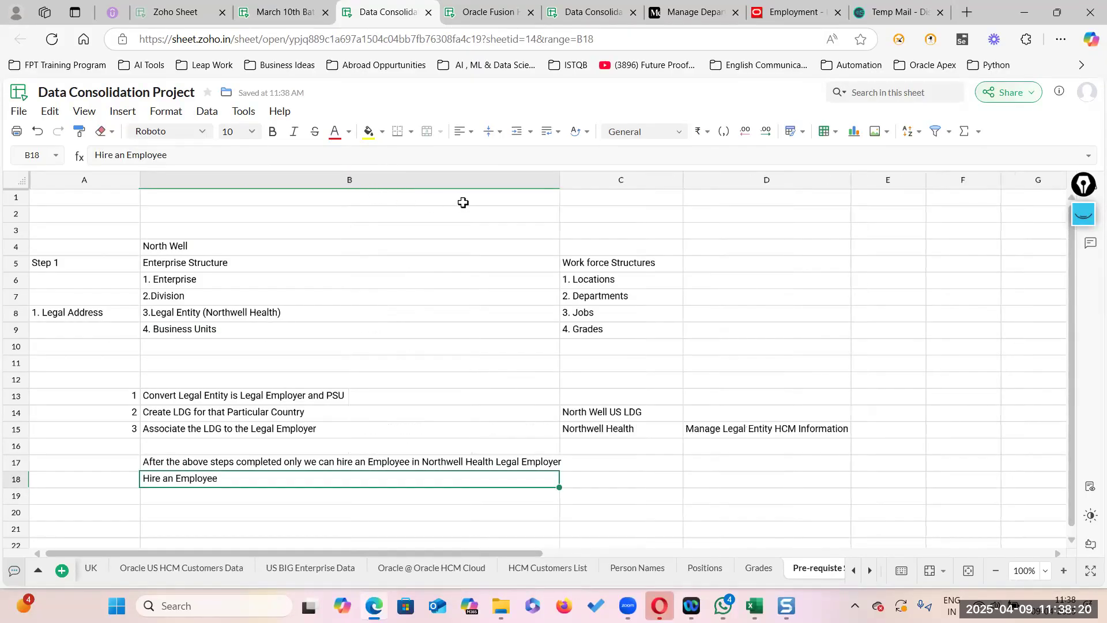
{"action": "left_click", "coordinate": [803, 334]}
{"action": "left_click", "coordinate": [179, 246]}
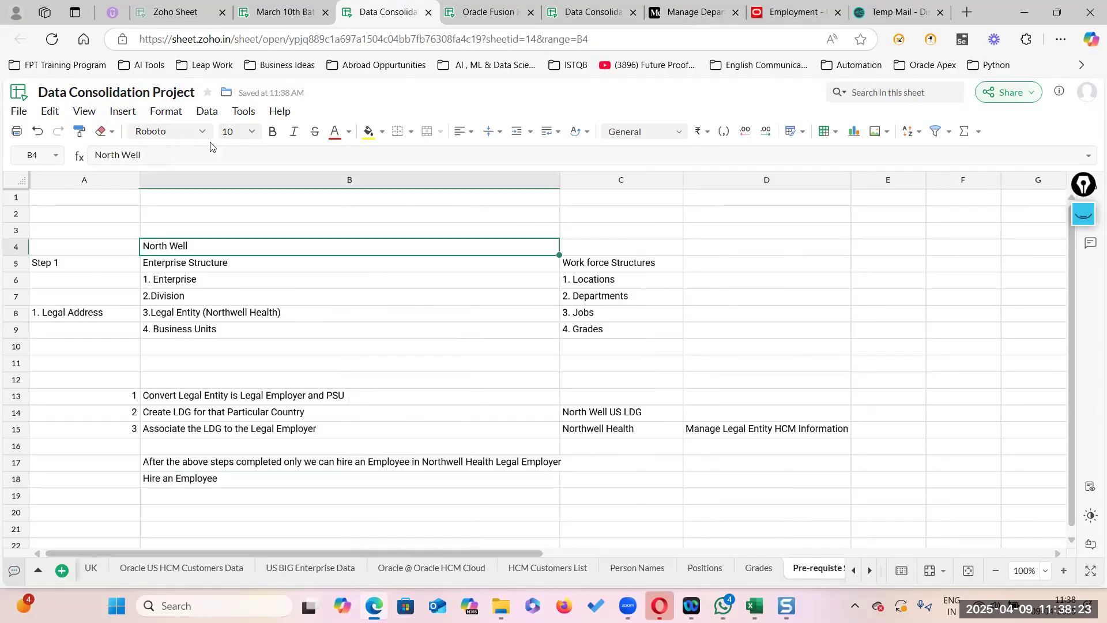
{"action": "left_click", "coordinate": [367, 133]}
{"action": "left_click", "coordinate": [337, 132]}
{"action": "left_click", "coordinate": [273, 132]}
{"action": "left_click", "coordinate": [276, 286]}
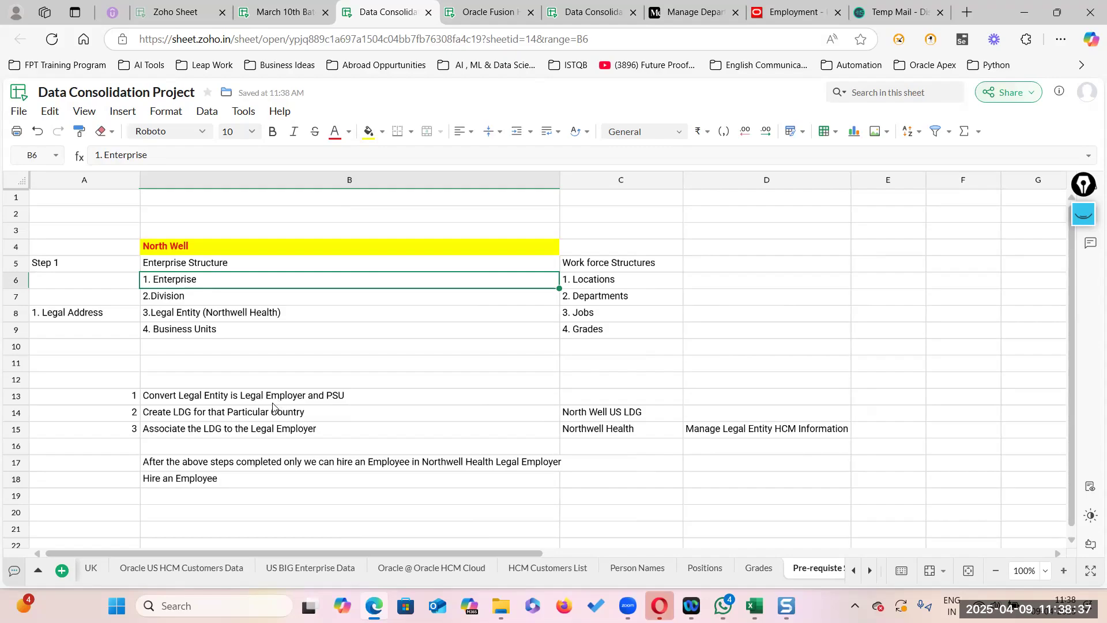
{"action": "left_click", "coordinate": [223, 401]}
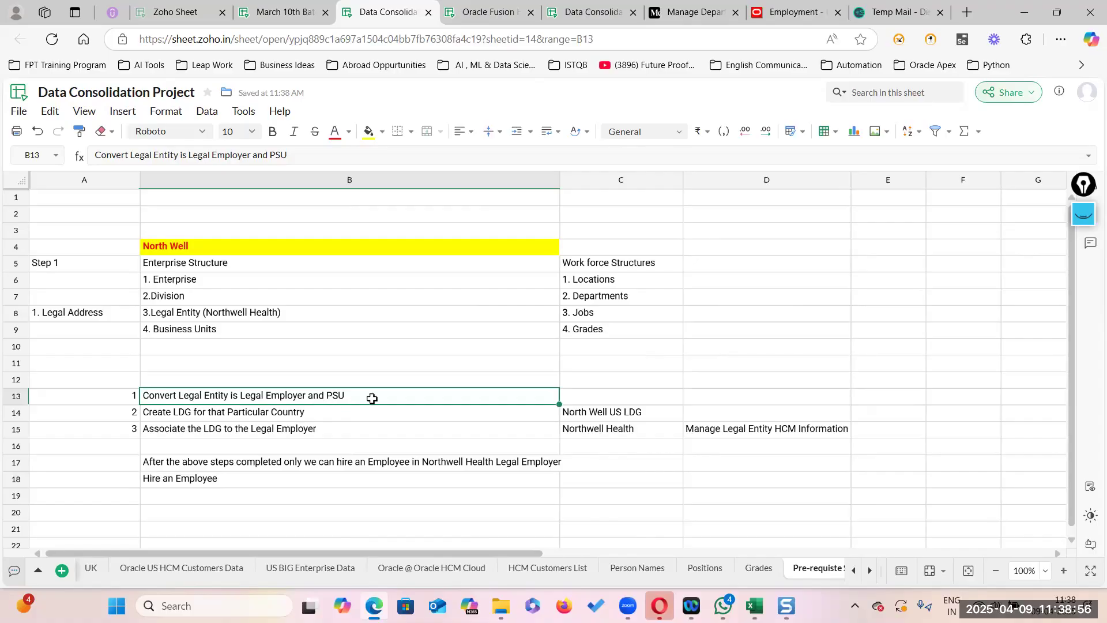
{"action": "key", "text": "Down"}
{"action": "key", "text": "Down"}
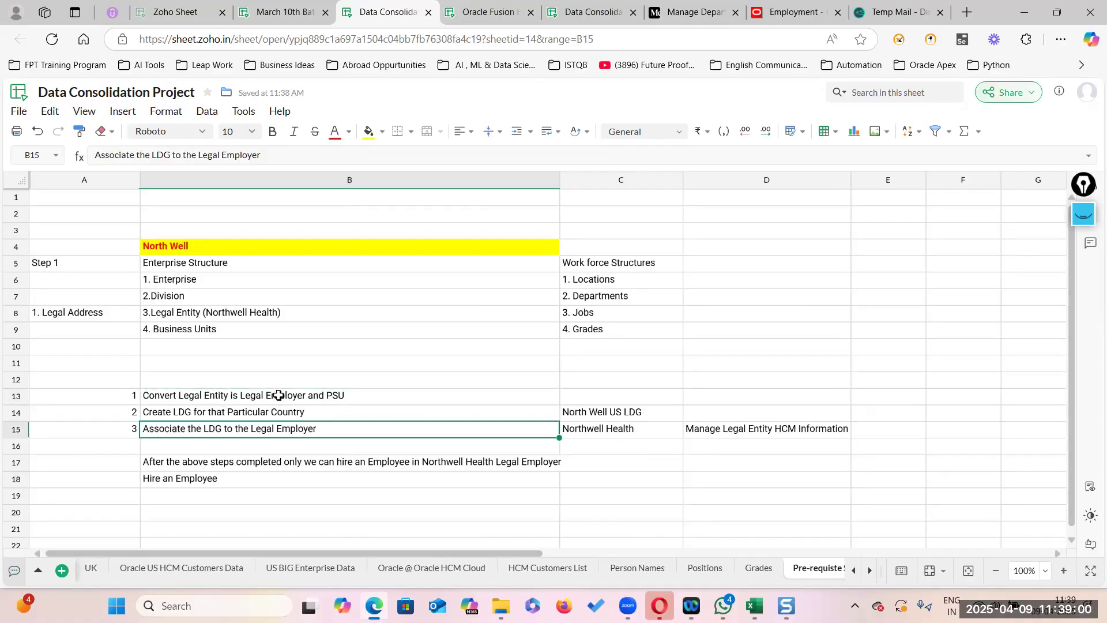
{"action": "left_click", "coordinate": [296, 396]}
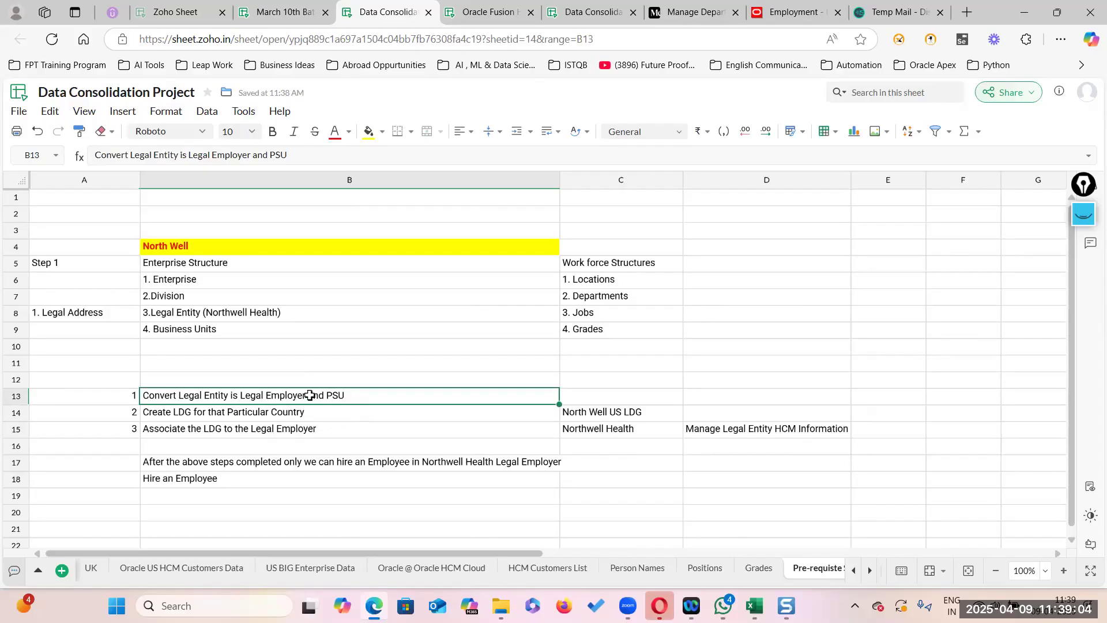
{"action": "left_click", "coordinate": [365, 414]}
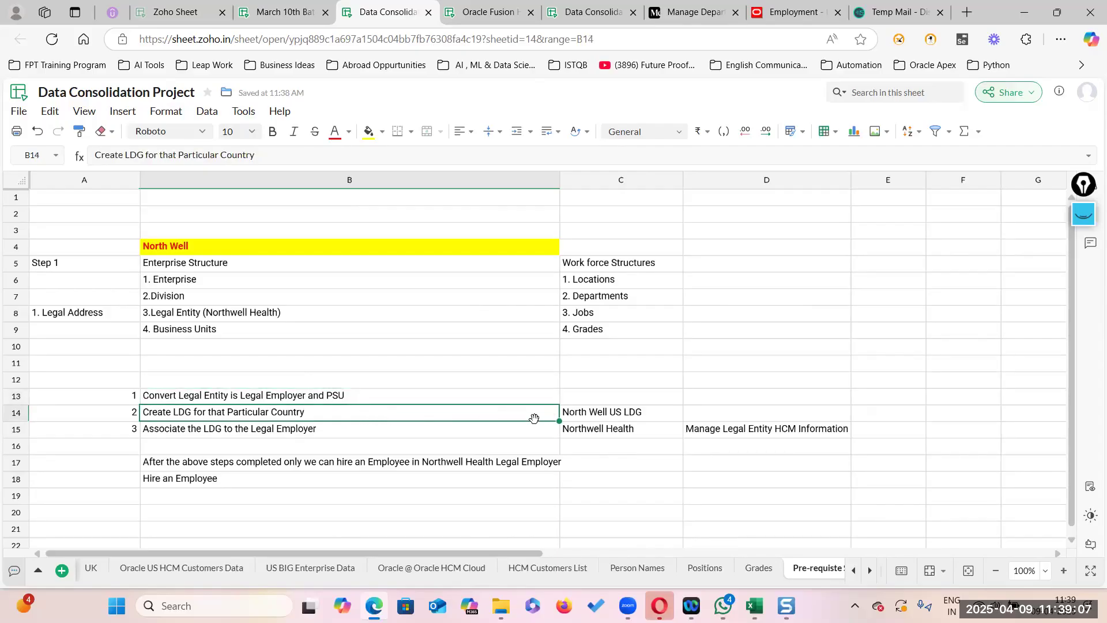
{"action": "left_click", "coordinate": [603, 416]}
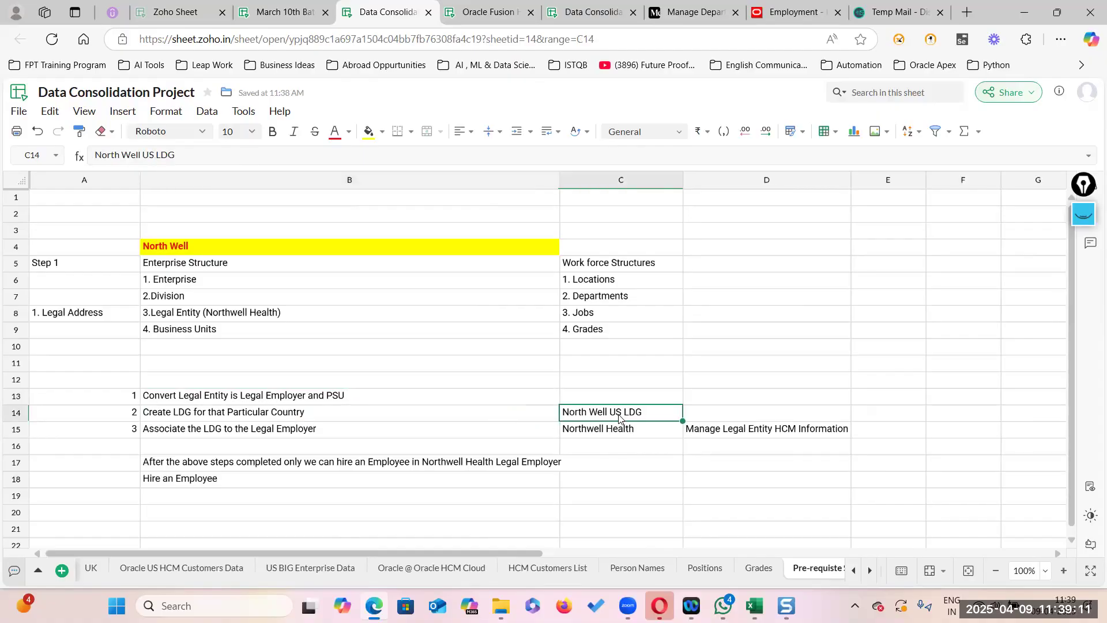
{"action": "left_click", "coordinate": [615, 431]}
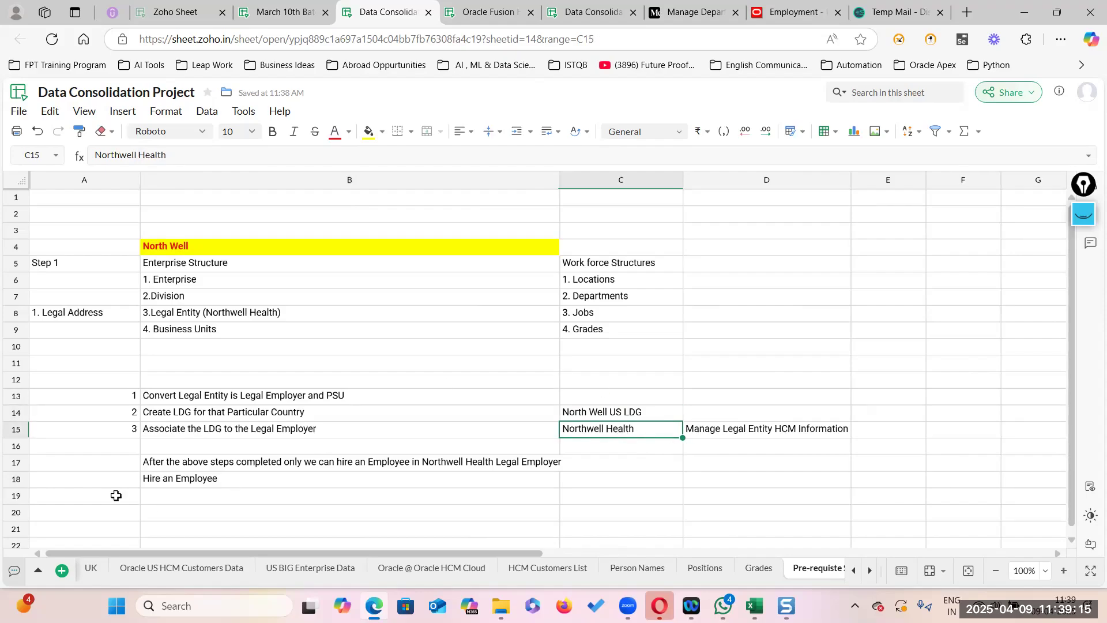
{"action": "left_click", "coordinate": [202, 463]}
{"action": "left_click", "coordinate": [220, 476]}
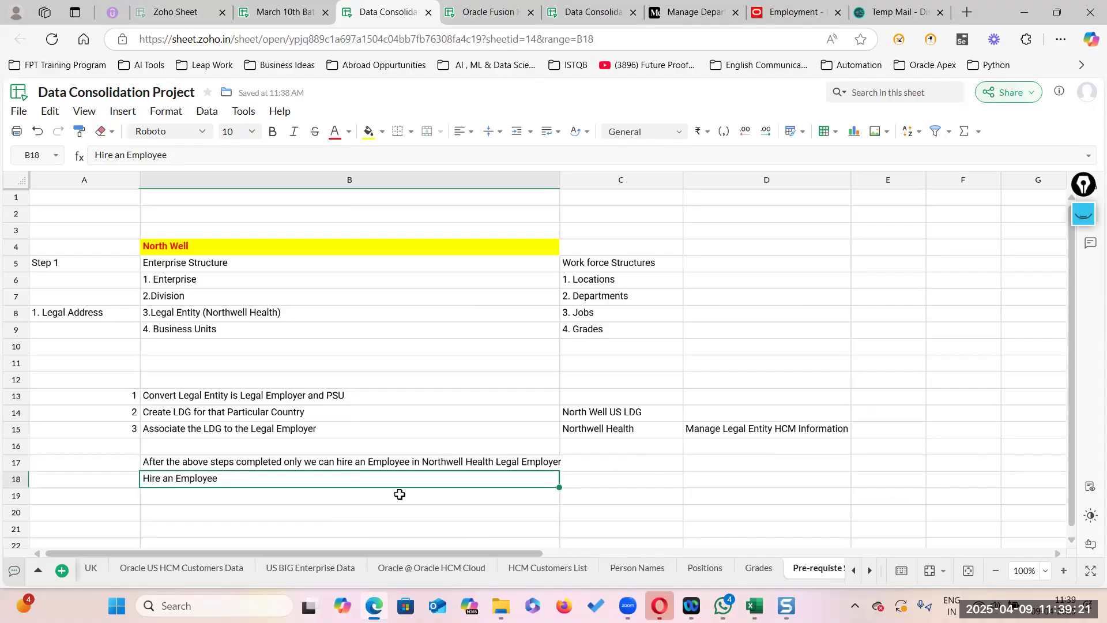
{"action": "left_click", "coordinate": [72, 264]}
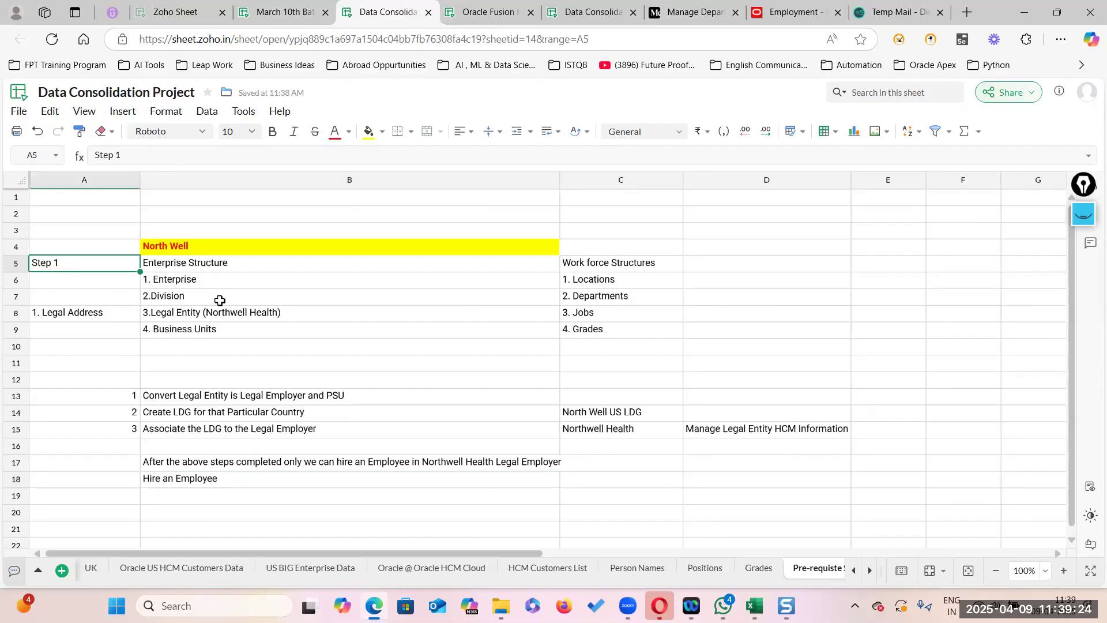